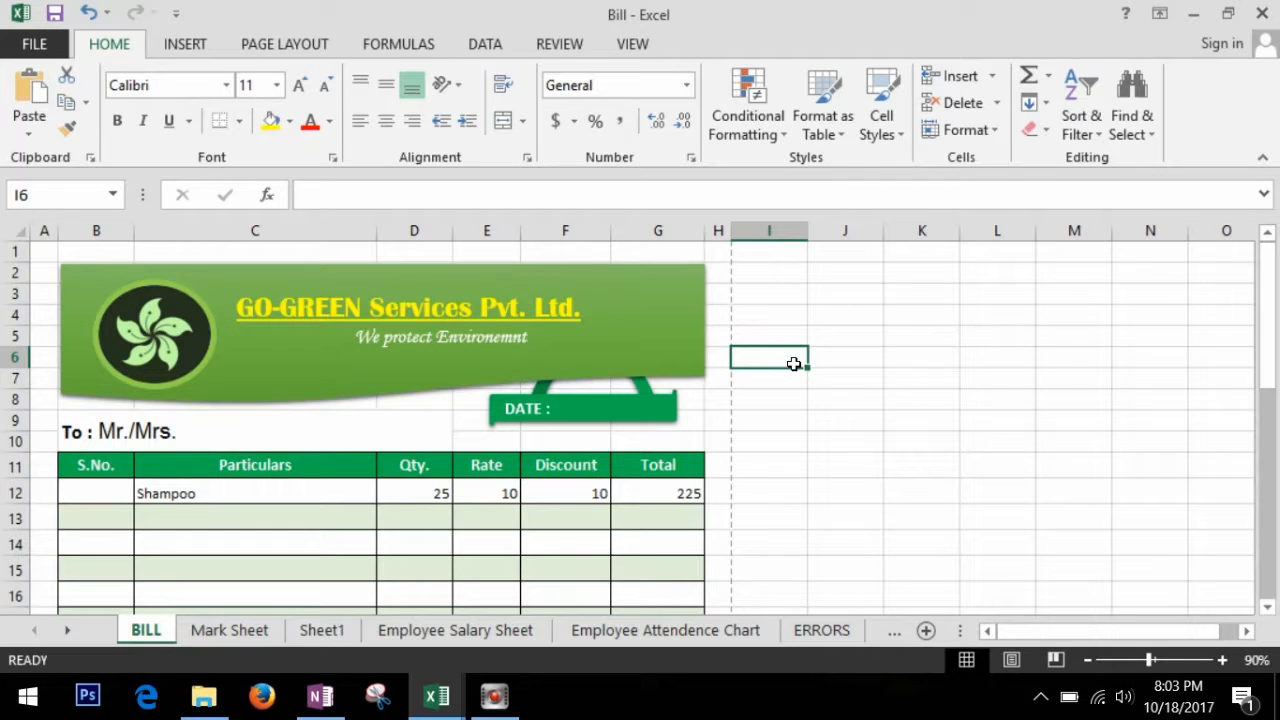
Step: Examine the sample bill's customer line, item rows and the formula in the Total cell of the Shampoo row
{"action": "left_click", "coordinate": [371, 434]}
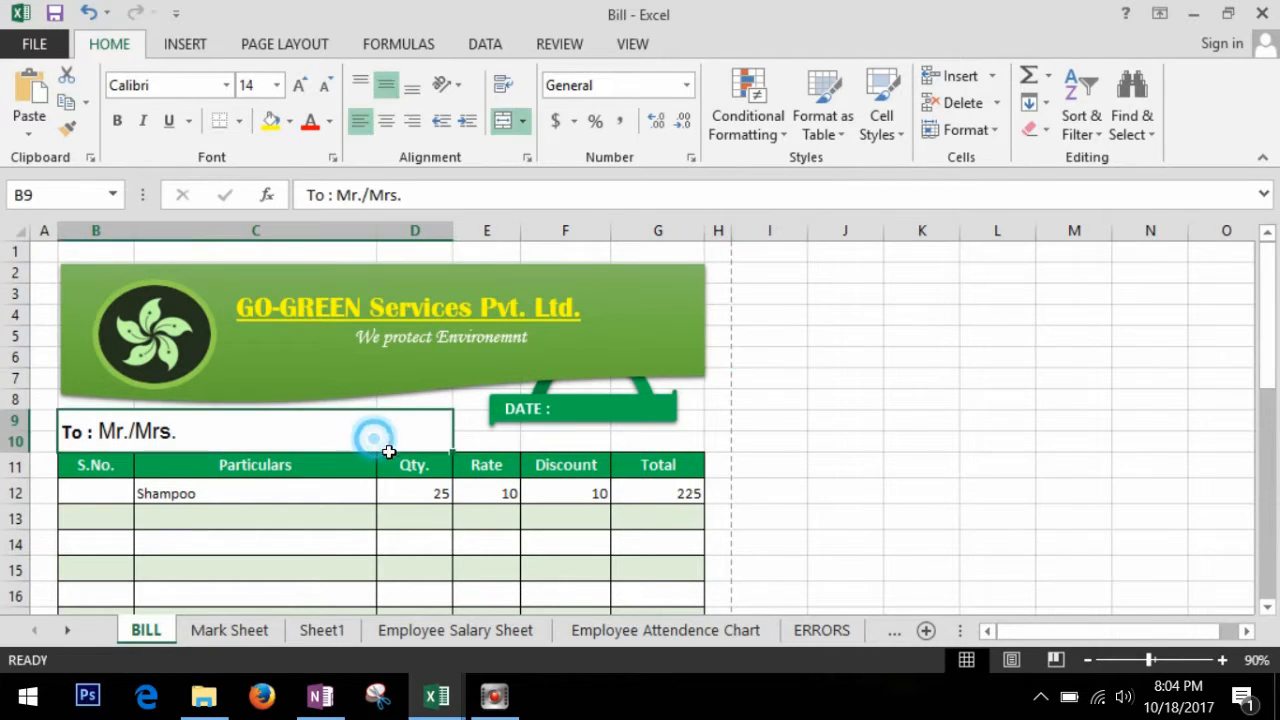
{"action": "scroll", "coordinate": [408, 484], "scroll_direction": "down", "scroll_amount": 1}
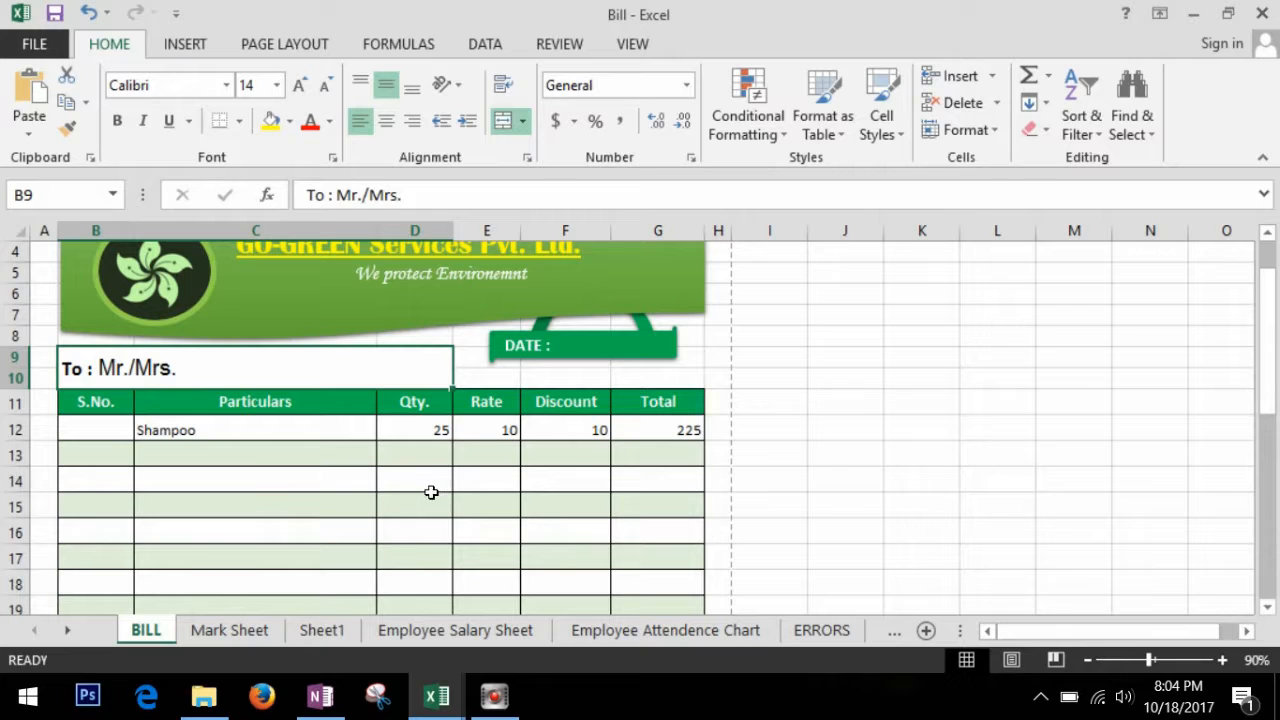
{"action": "left_click", "coordinate": [426, 485]}
{"action": "left_click", "coordinate": [536, 519]}
{"action": "left_click", "coordinate": [532, 483]}
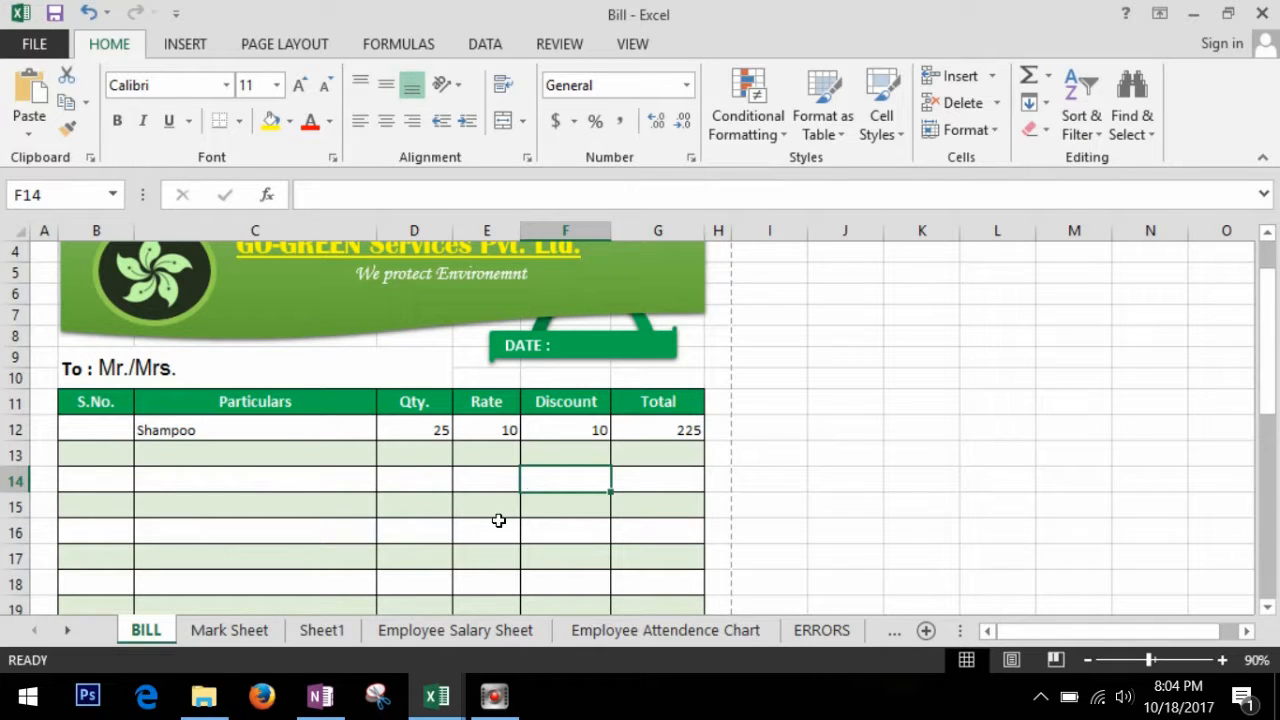
{"action": "left_click", "coordinate": [498, 520]}
{"action": "left_click", "coordinate": [678, 428]}
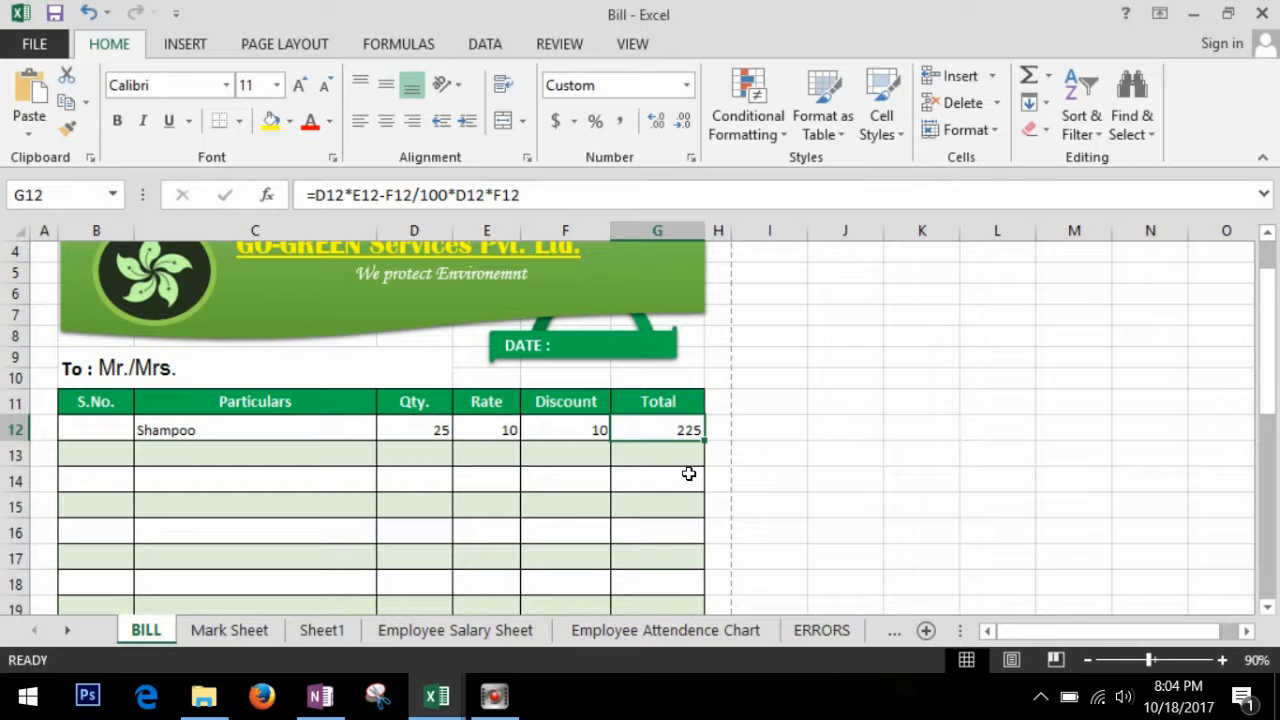
Step: Create a new blank workbook and enter the headings S.No. in A1 and Particulars in B1
{"action": "key", "text": "ctrl+n"}
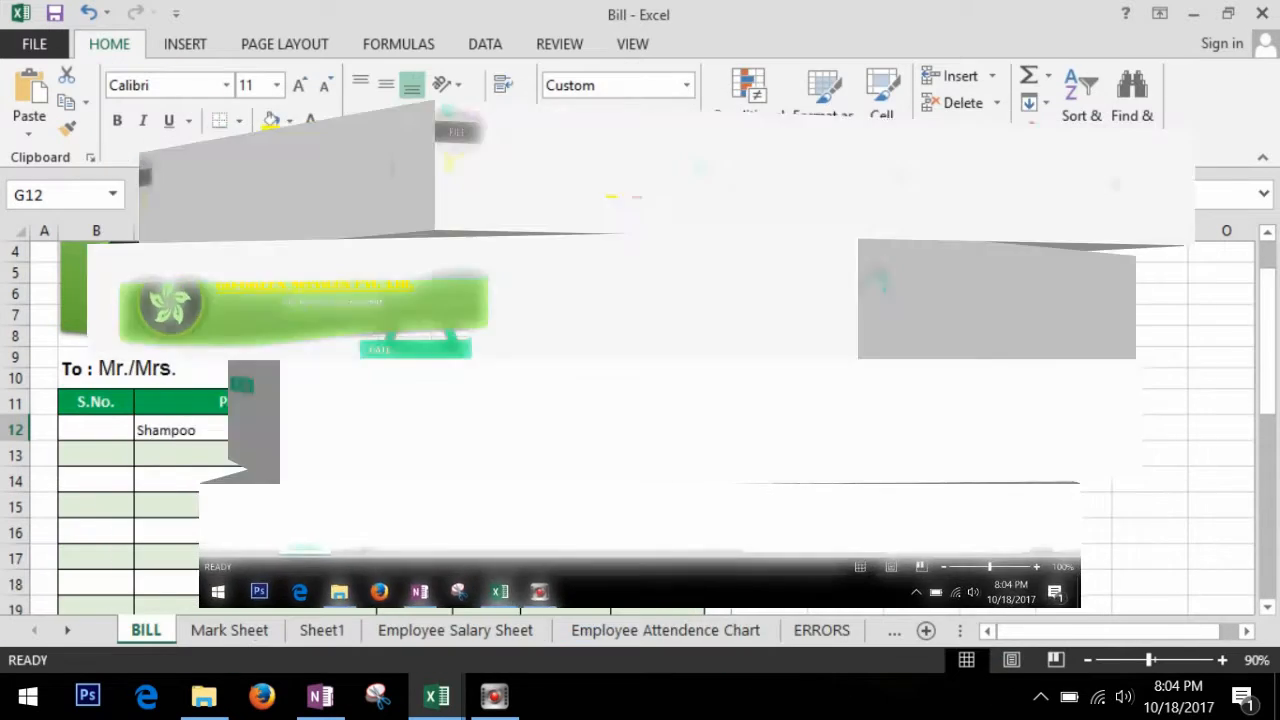
{"action": "type", "text": "S"}
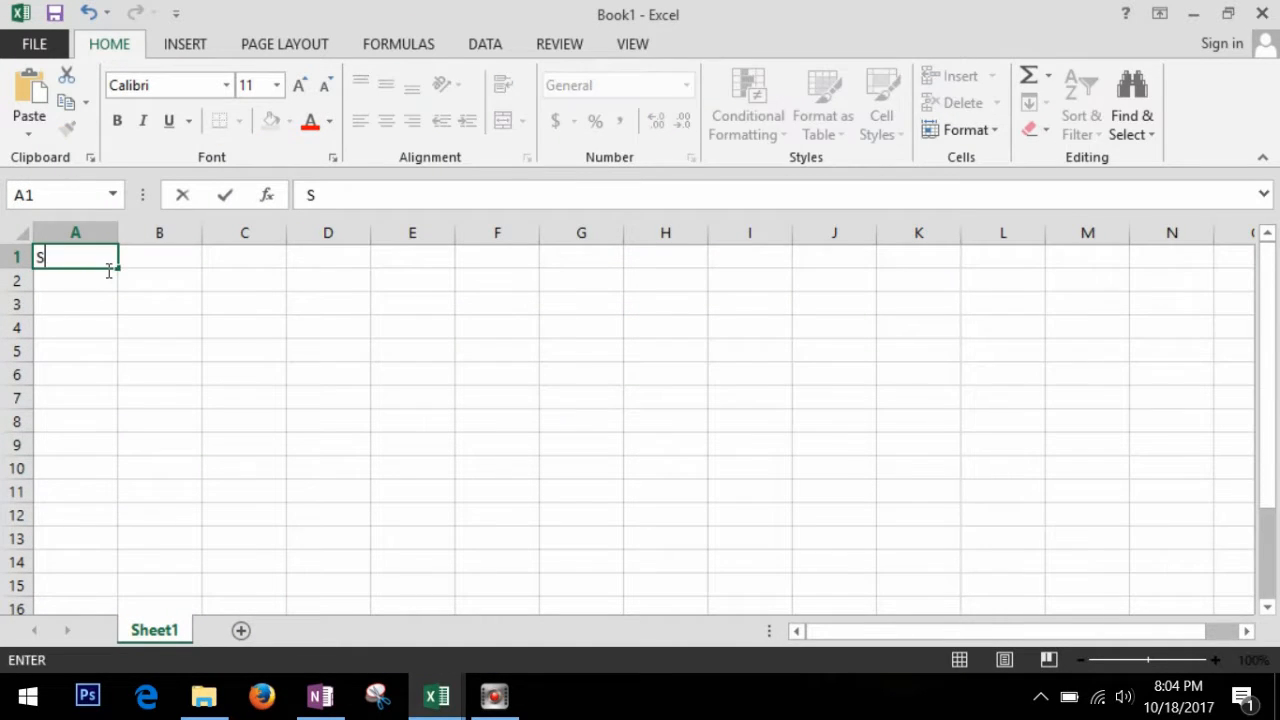
{"action": "type", "text": ".No."}
{"action": "key", "text": "Tab"}
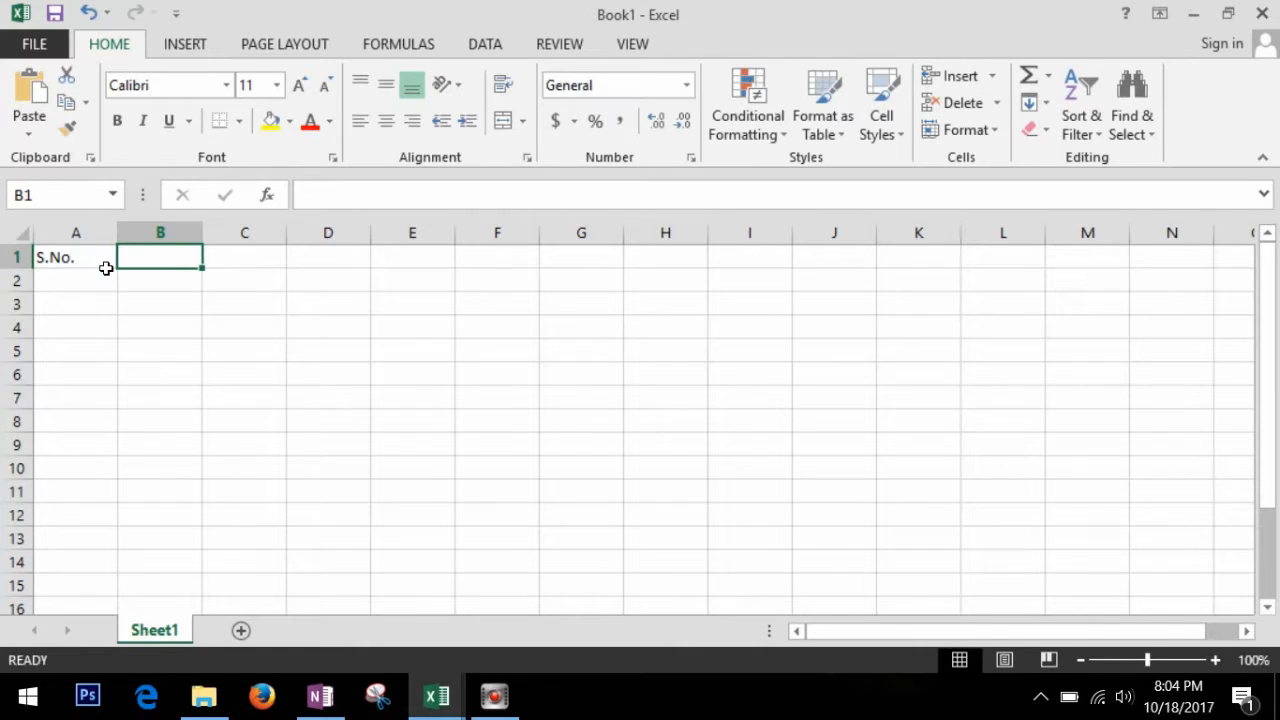
{"action": "type", "text": "Partic"}
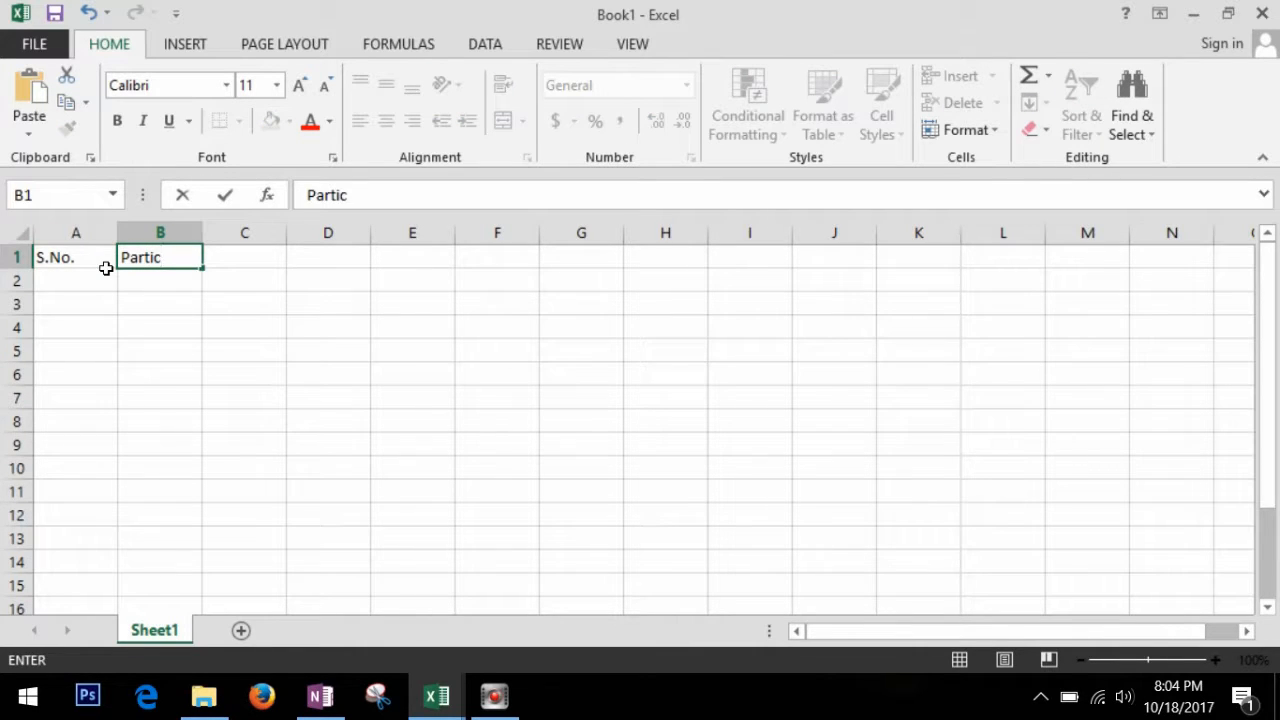
{"action": "type", "text": "ulars"}
{"action": "key", "text": "Tab"}
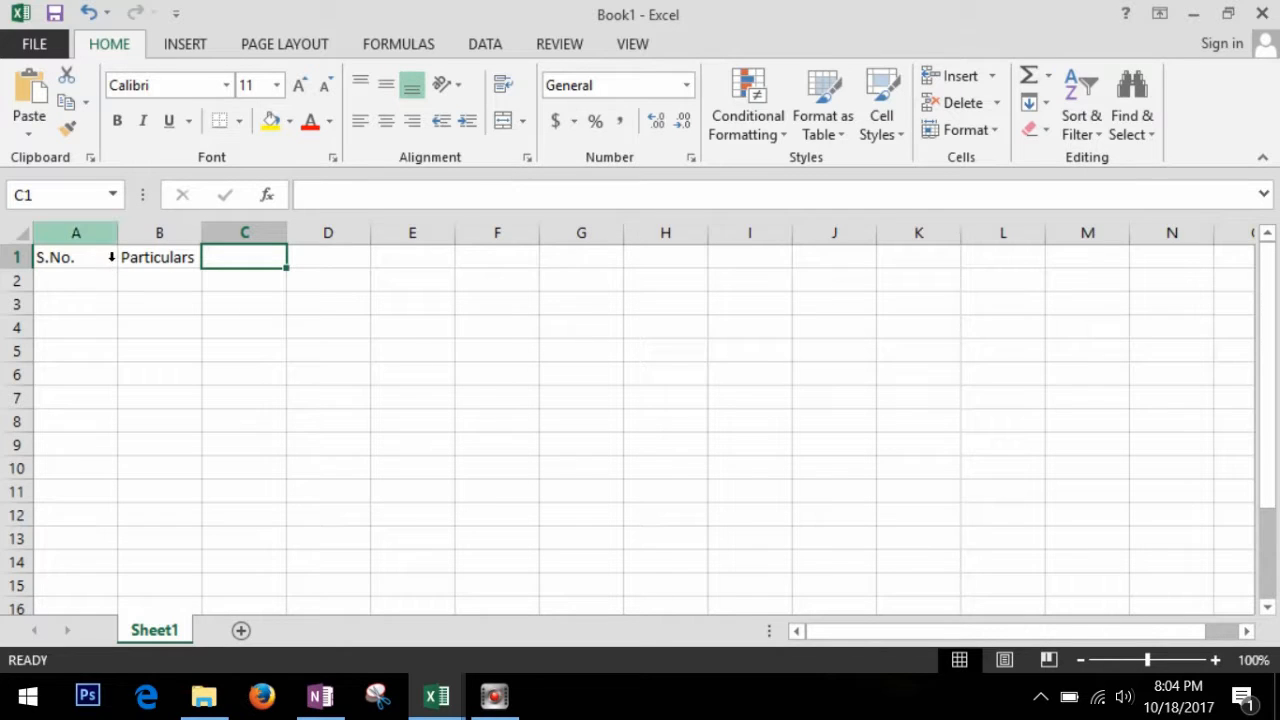
Step: Enter the headings Qty., Rate, Discount and Total in cells C1 to F1
{"action": "type", "text": "Q"}
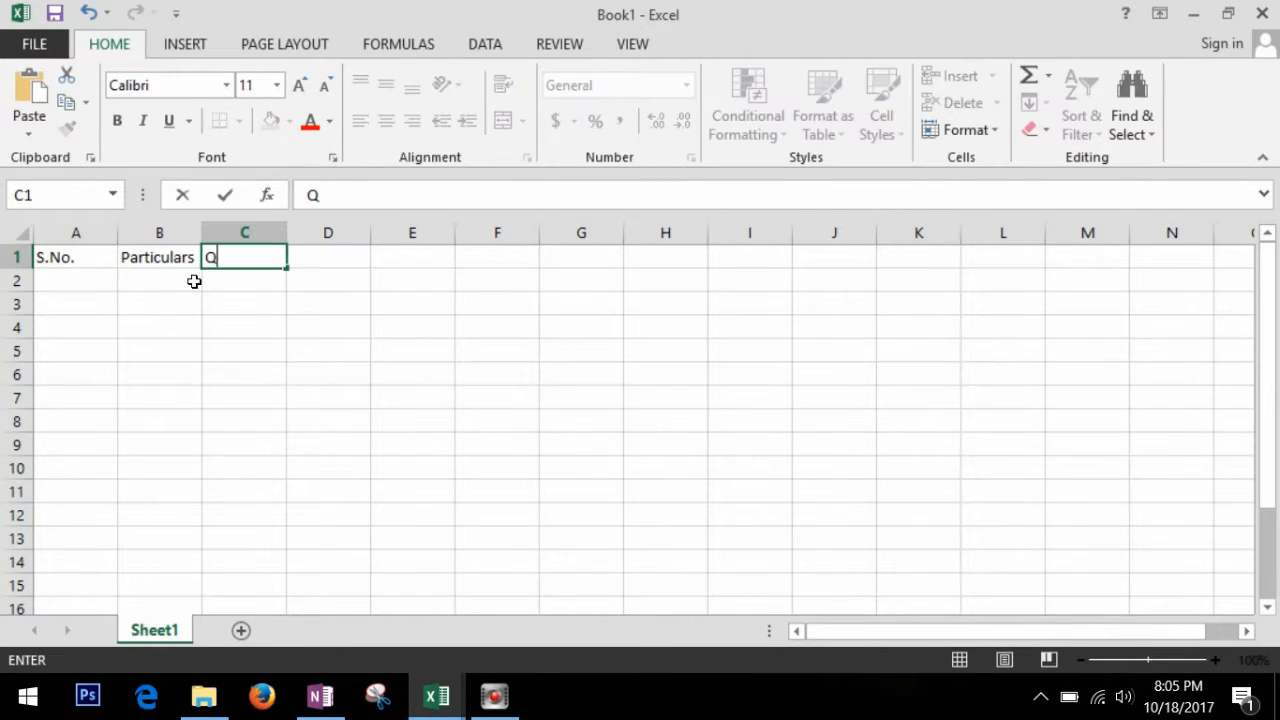
{"action": "type", "text": "ty."}
{"action": "key", "text": "Tab"}
{"action": "type", "text": "Rate"}
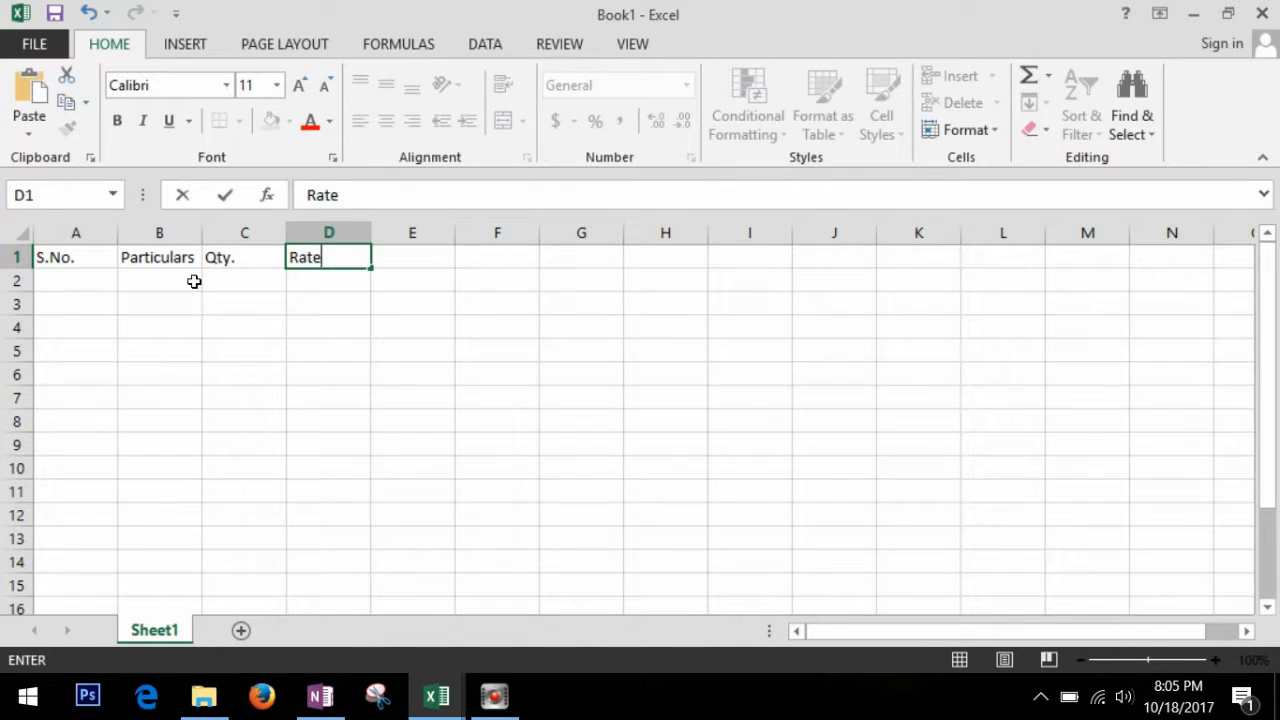
{"action": "key", "text": "Tab"}
{"action": "type", "text": "Discount"}
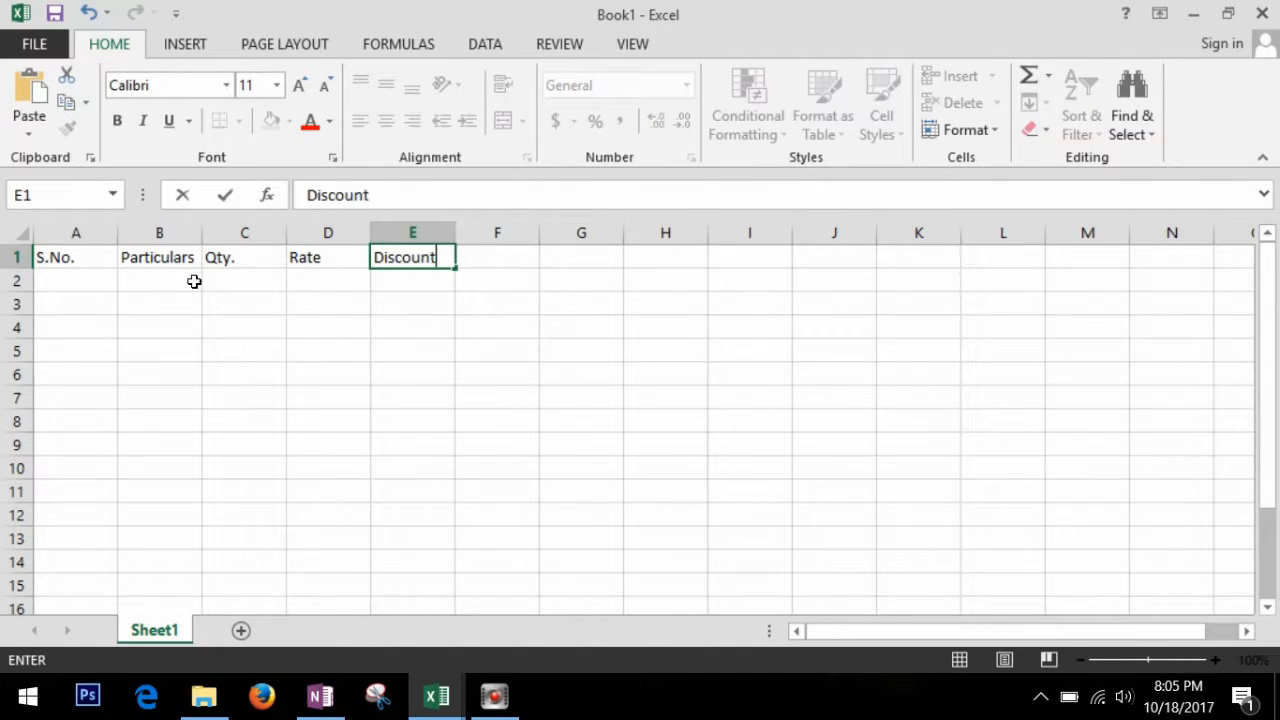
{"action": "key", "text": "Tab"}
{"action": "type", "text": "Total"}
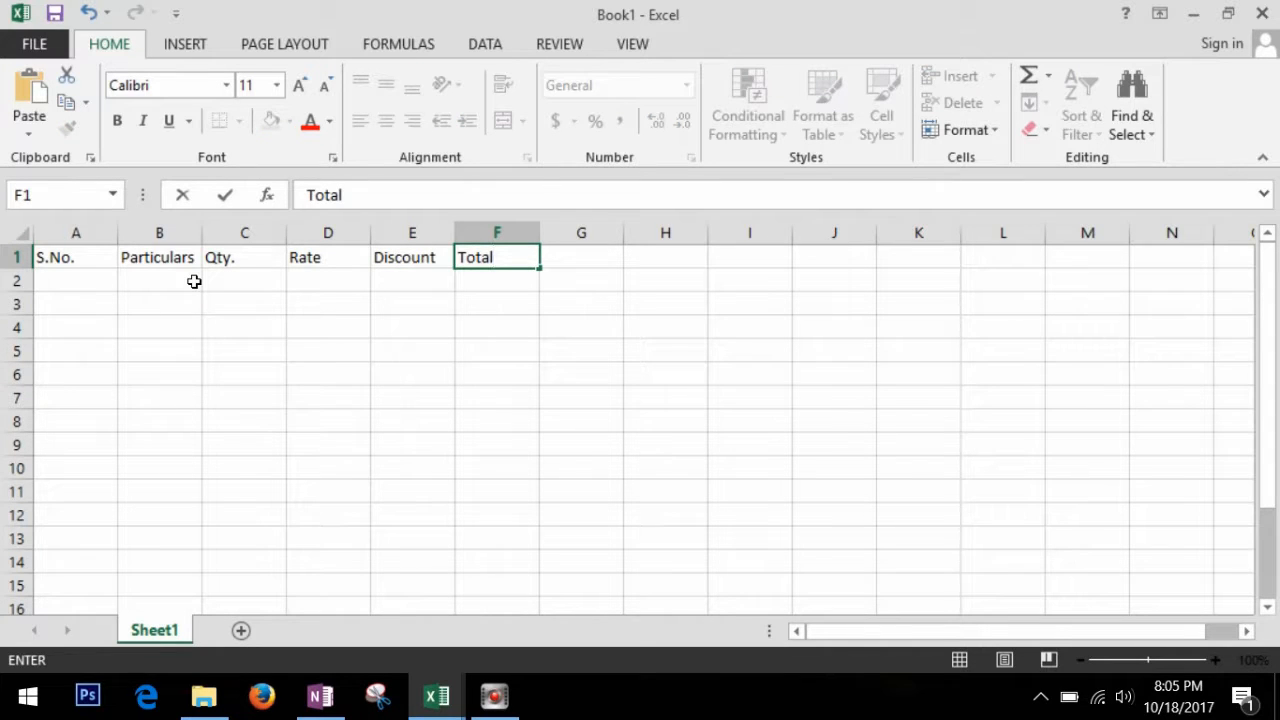
{"action": "key", "text": "Return"}
{"action": "key", "text": "Return"}
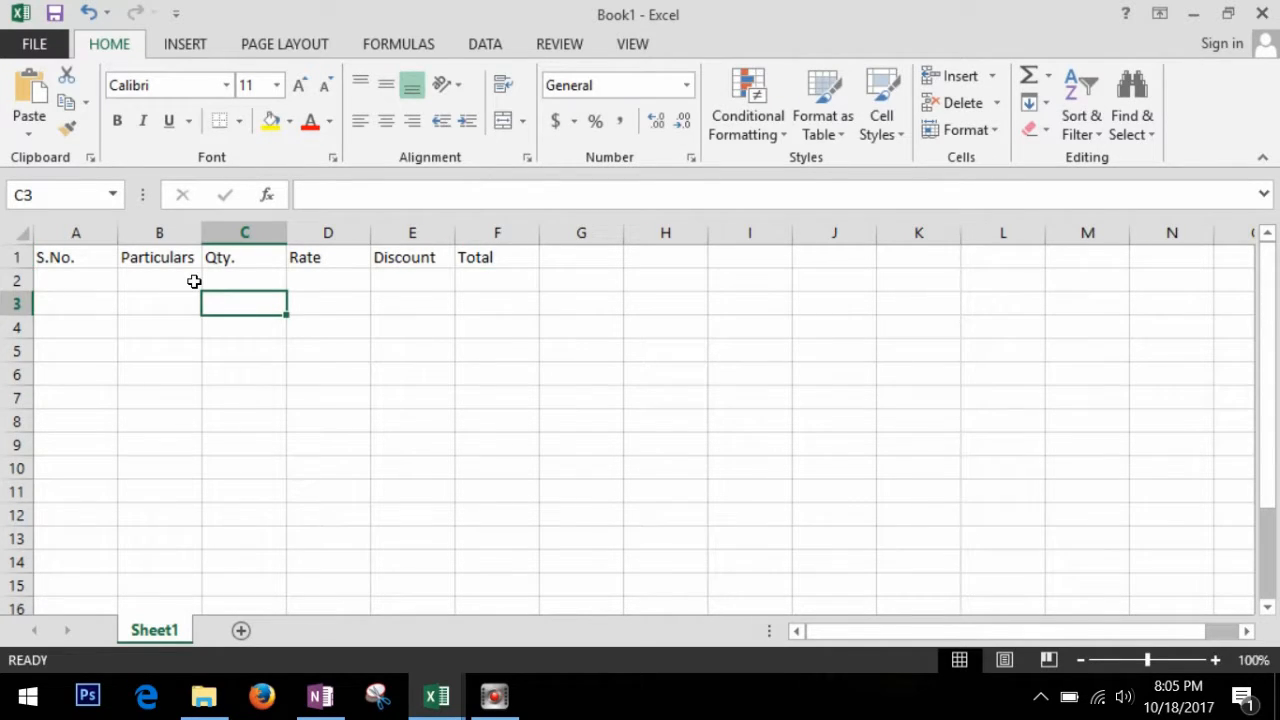
Step: Enter the summary labels Grand Total, Received and Change in cells D11 to D13
{"action": "left_click", "coordinate": [328, 491]}
{"action": "type", "text": "Grand "}
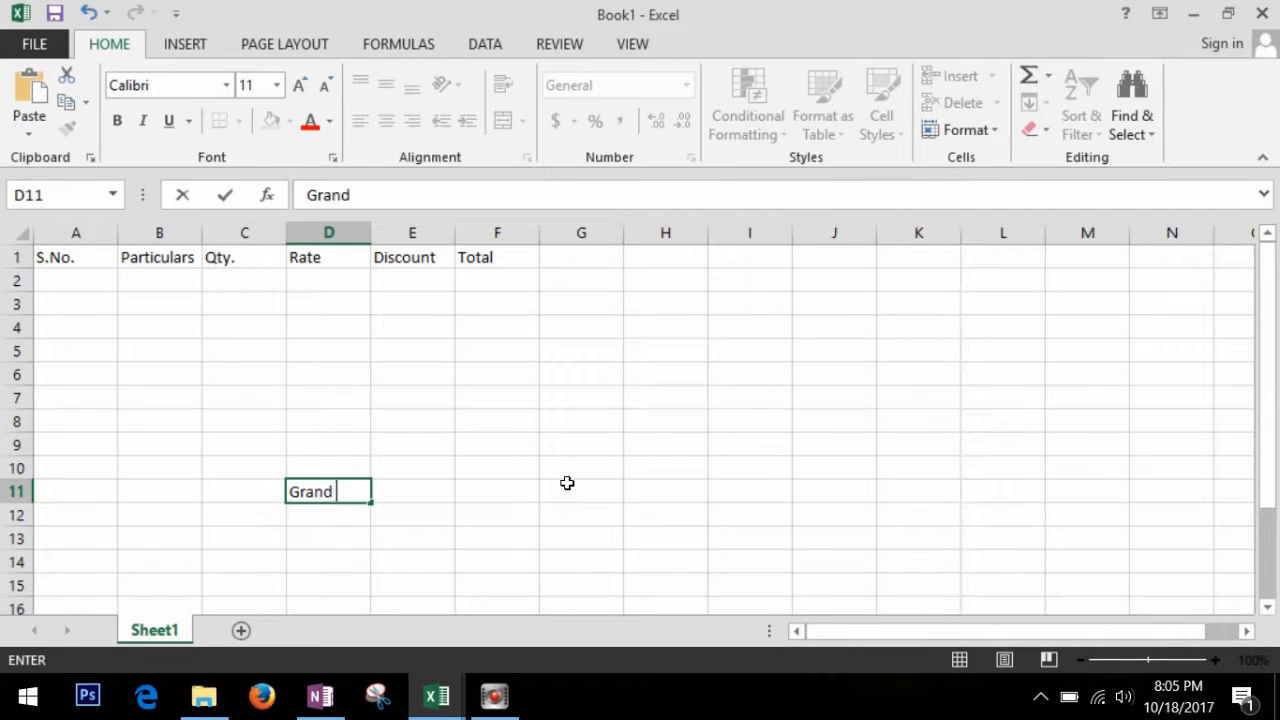
{"action": "type", "text": "Total"}
{"action": "key", "text": "Return"}
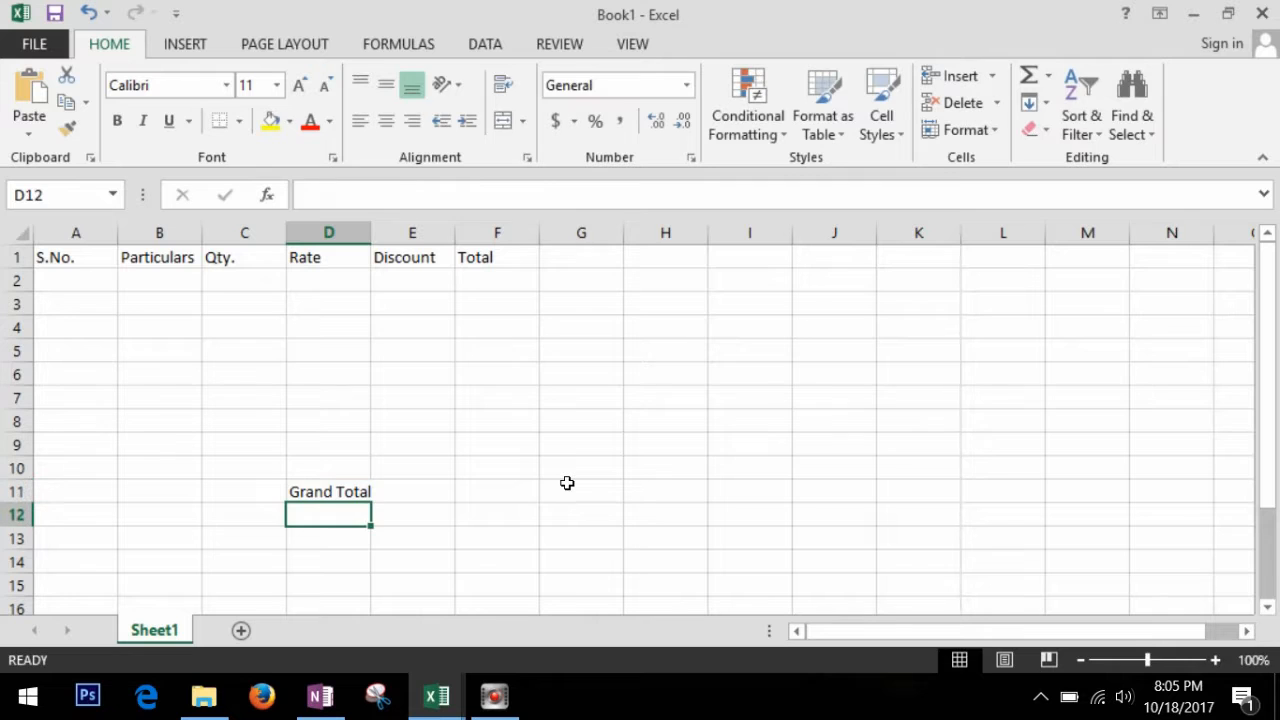
{"action": "type", "text": "Rece"}
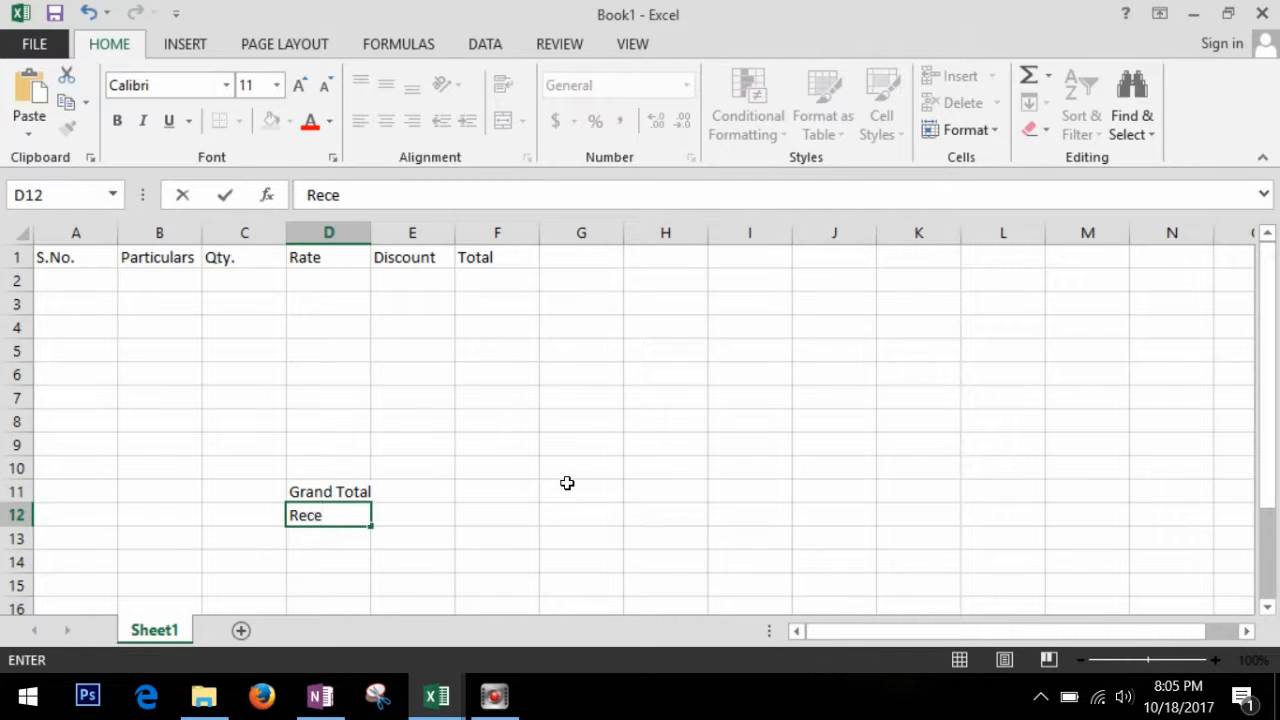
{"action": "type", "text": "ived"}
{"action": "key", "text": "Return"}
{"action": "type", "text": "Change"}
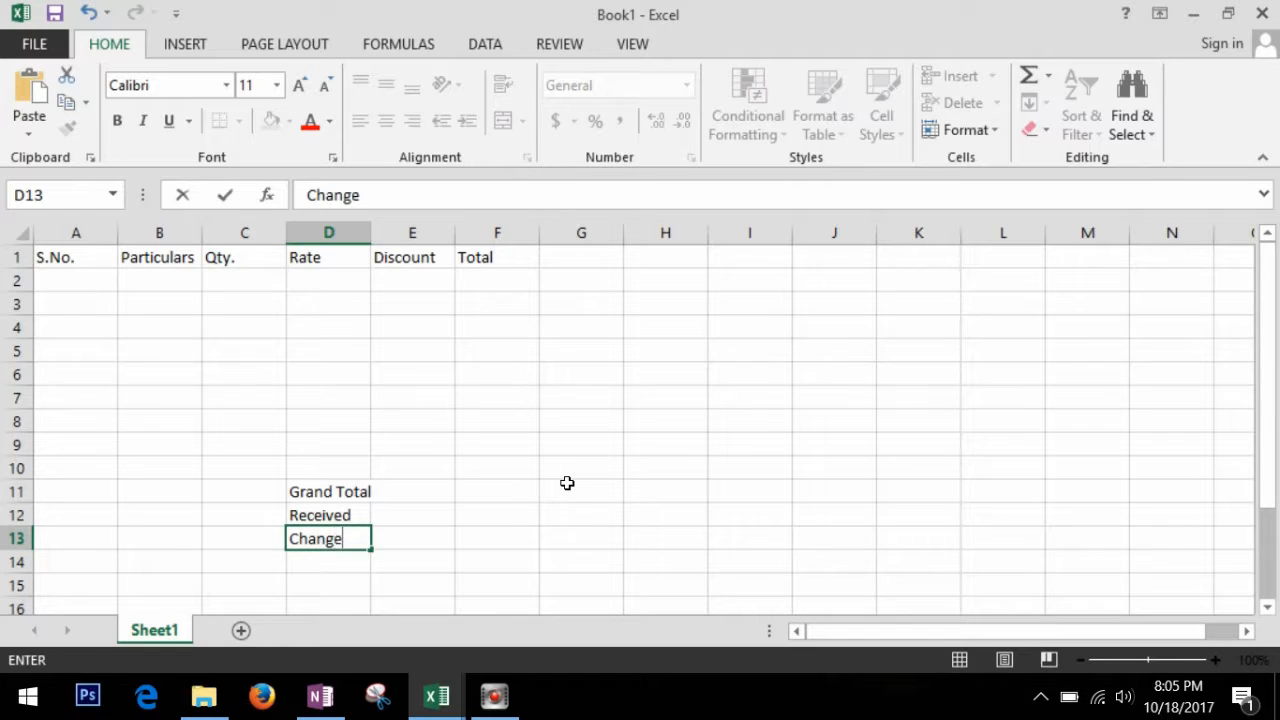
{"action": "key", "text": "Tab"}
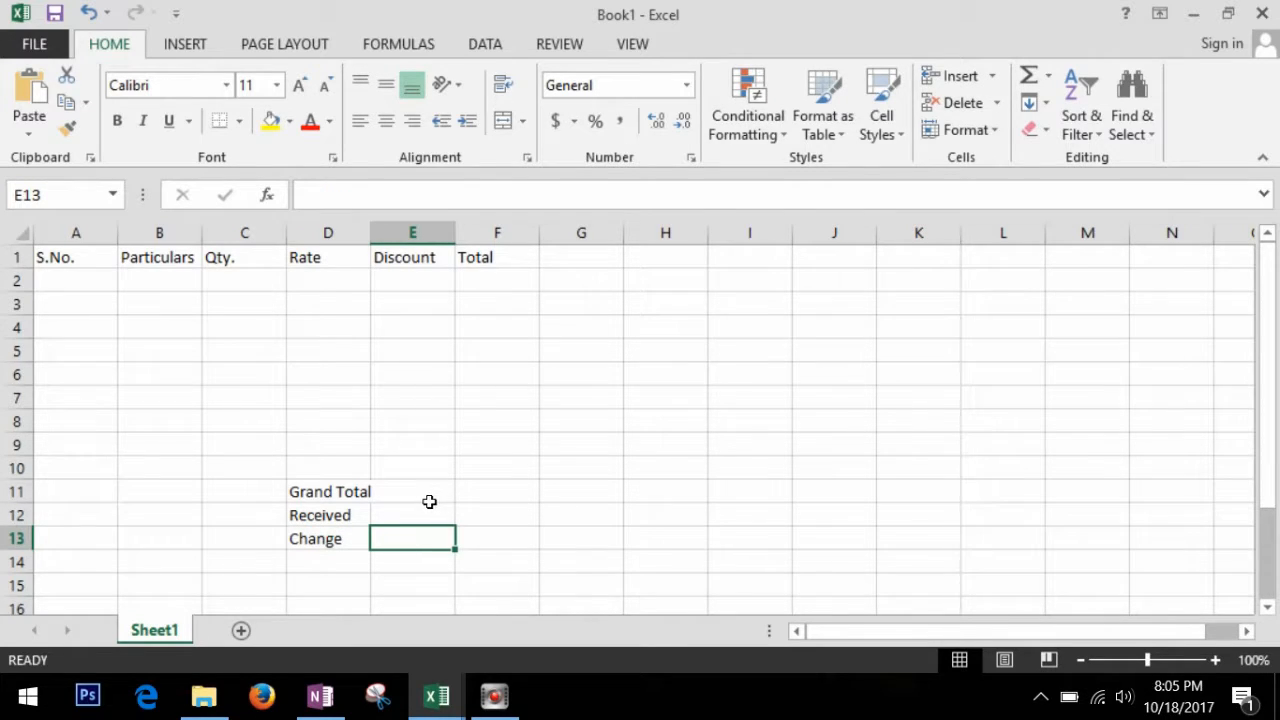
Step: Merge and center columns E and F separately in each of rows 11, 12 and 13 beside the summary labels
{"action": "left_click_drag", "start_coordinate": [429, 501], "coordinate": [480, 497]}
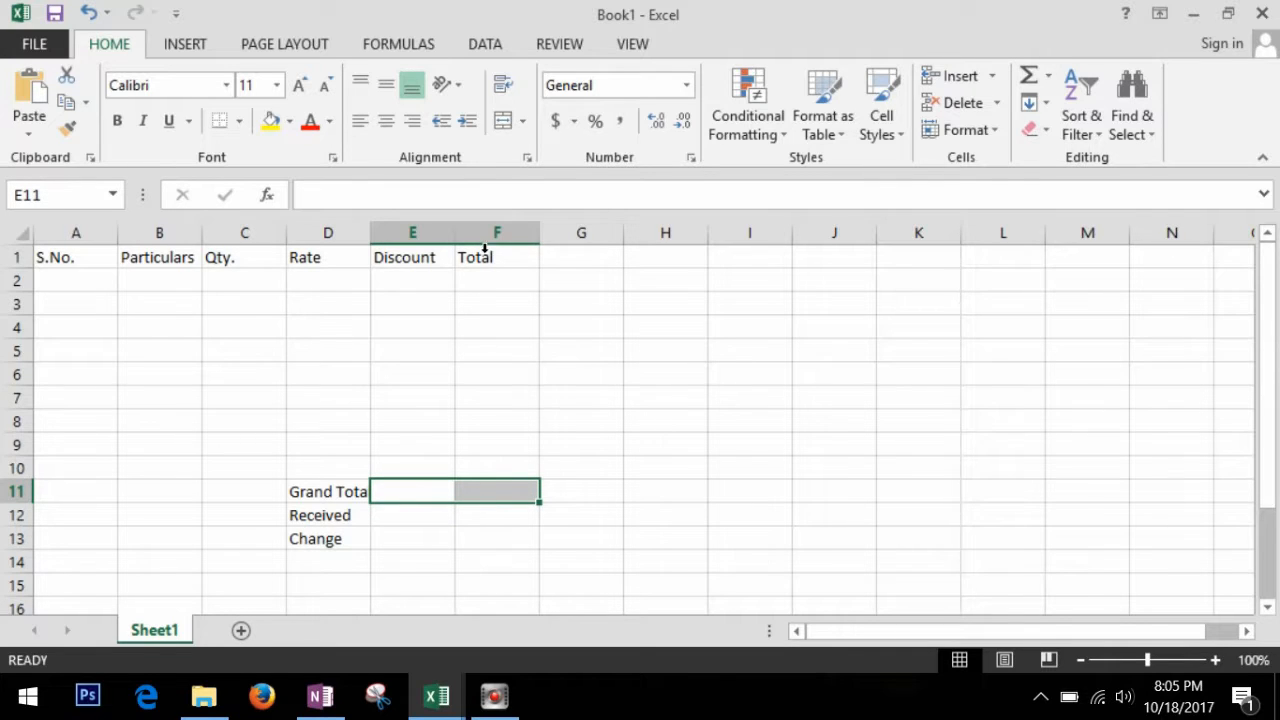
{"action": "left_click", "coordinate": [505, 121]}
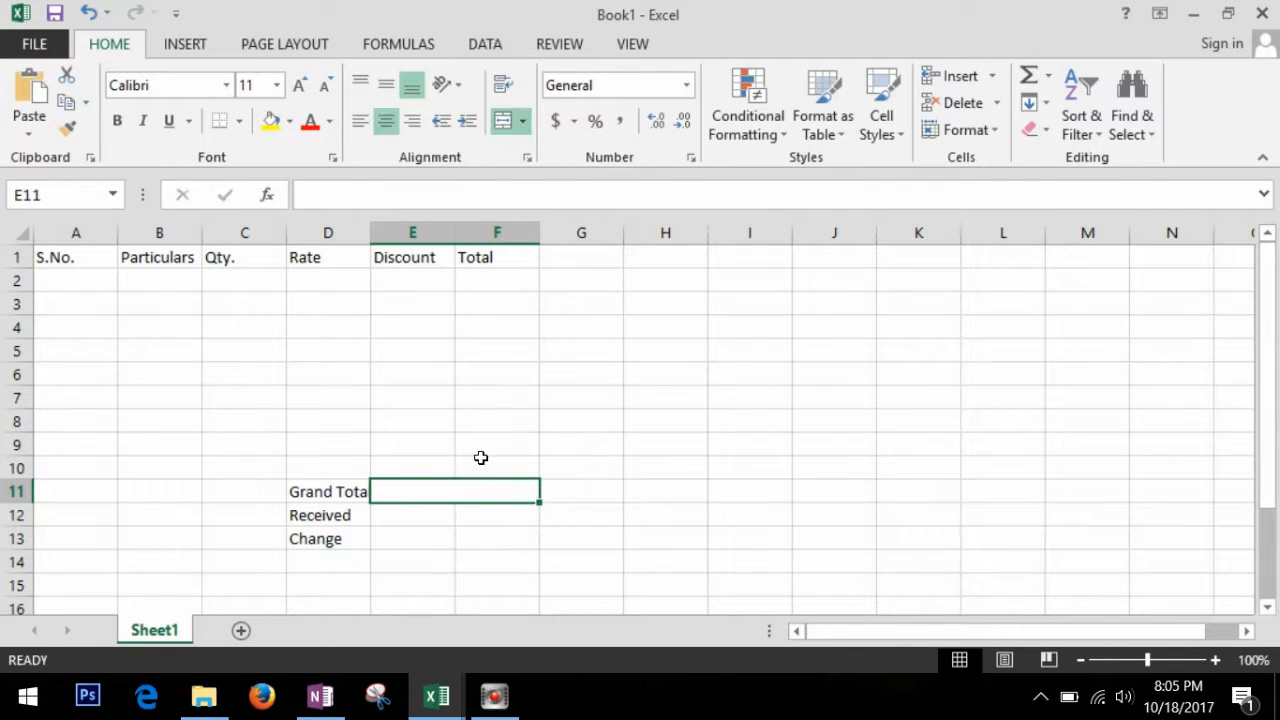
{"action": "left_click_drag", "start_coordinate": [410, 522], "coordinate": [490, 515]}
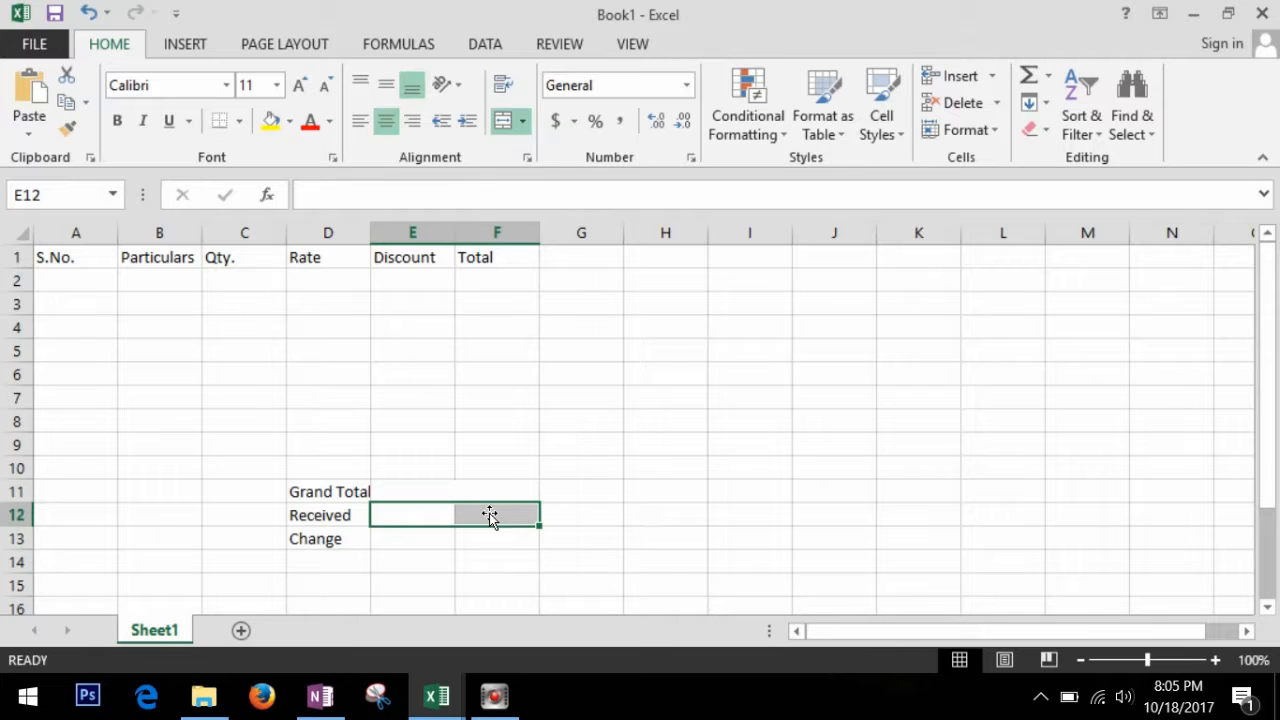
{"action": "left_click", "coordinate": [508, 128]}
{"action": "left_click_drag", "start_coordinate": [403, 543], "coordinate": [491, 540]}
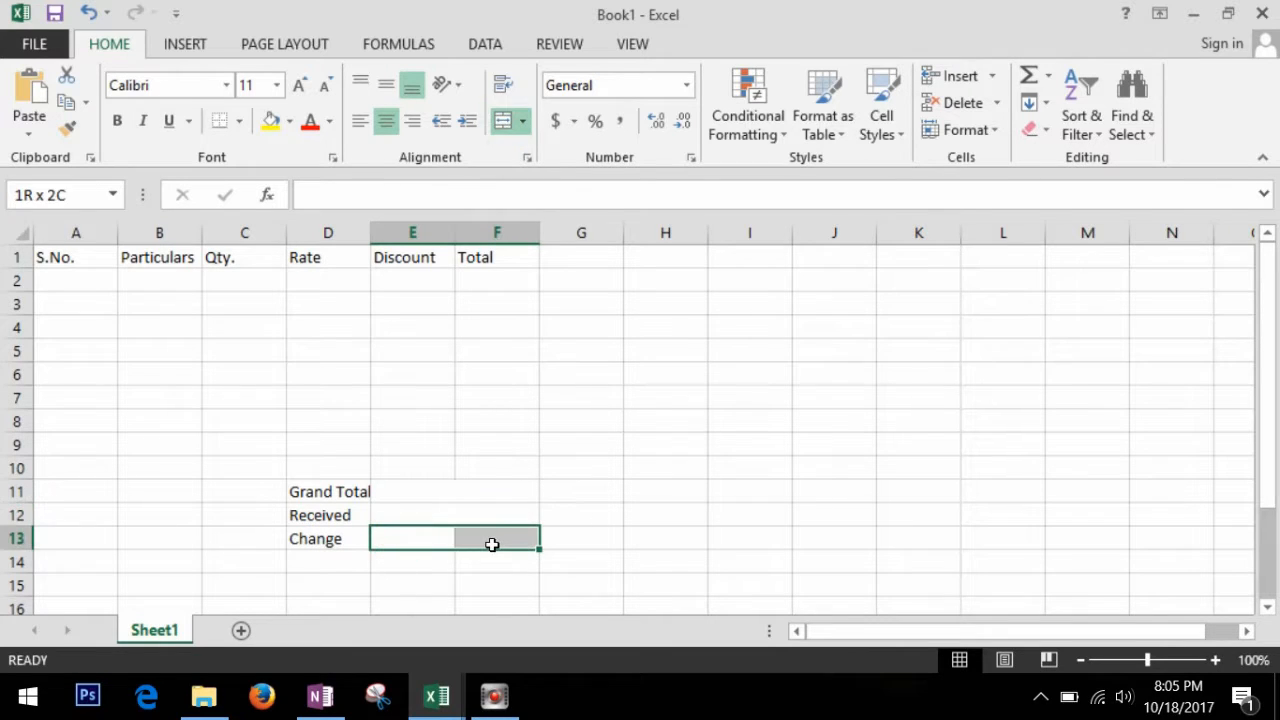
{"action": "left_click", "coordinate": [506, 120]}
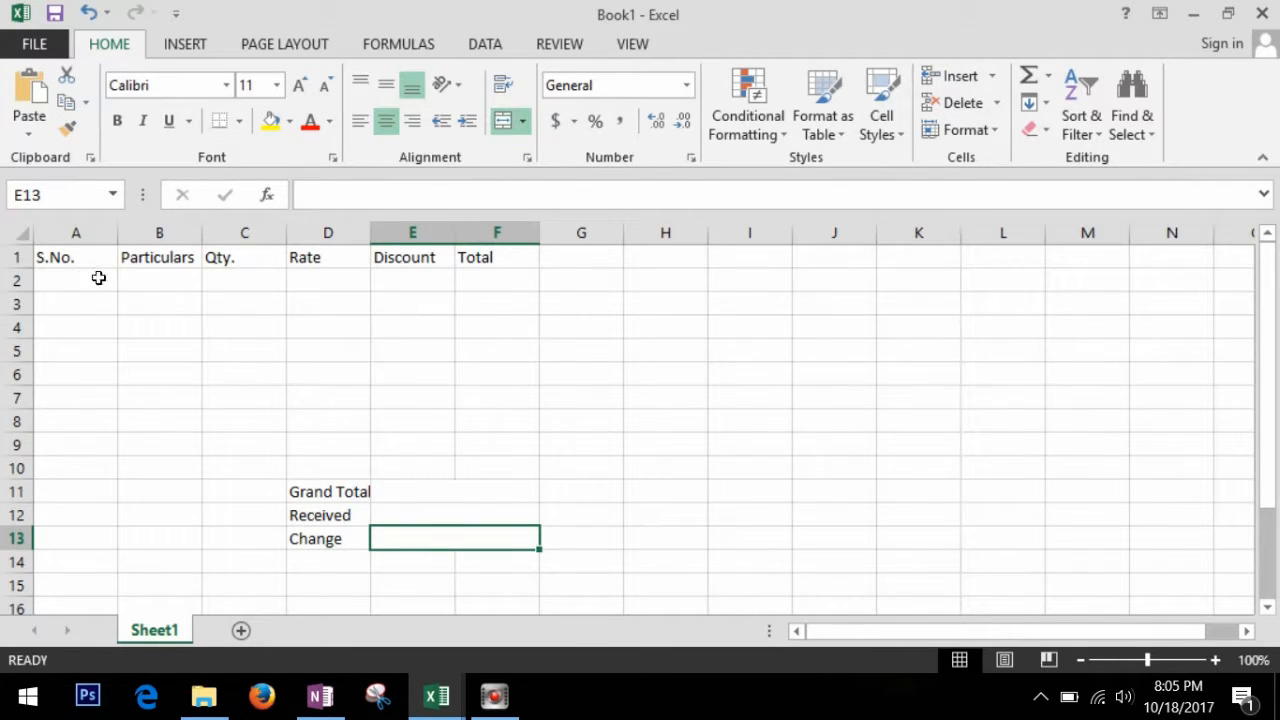
Step: Apply all borders to the bill table in A1:F13
{"action": "left_click_drag", "start_coordinate": [86, 258], "coordinate": [449, 541]}
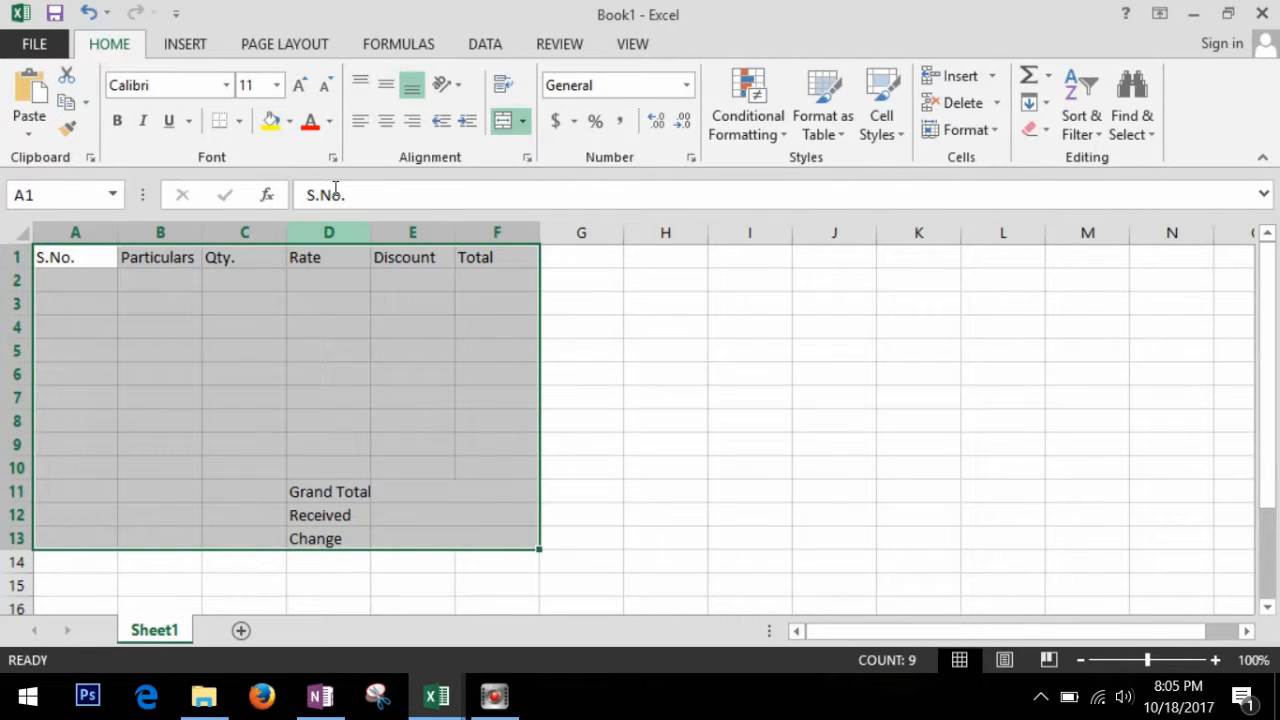
{"action": "left_click", "coordinate": [239, 121]}
{"action": "left_click", "coordinate": [252, 321]}
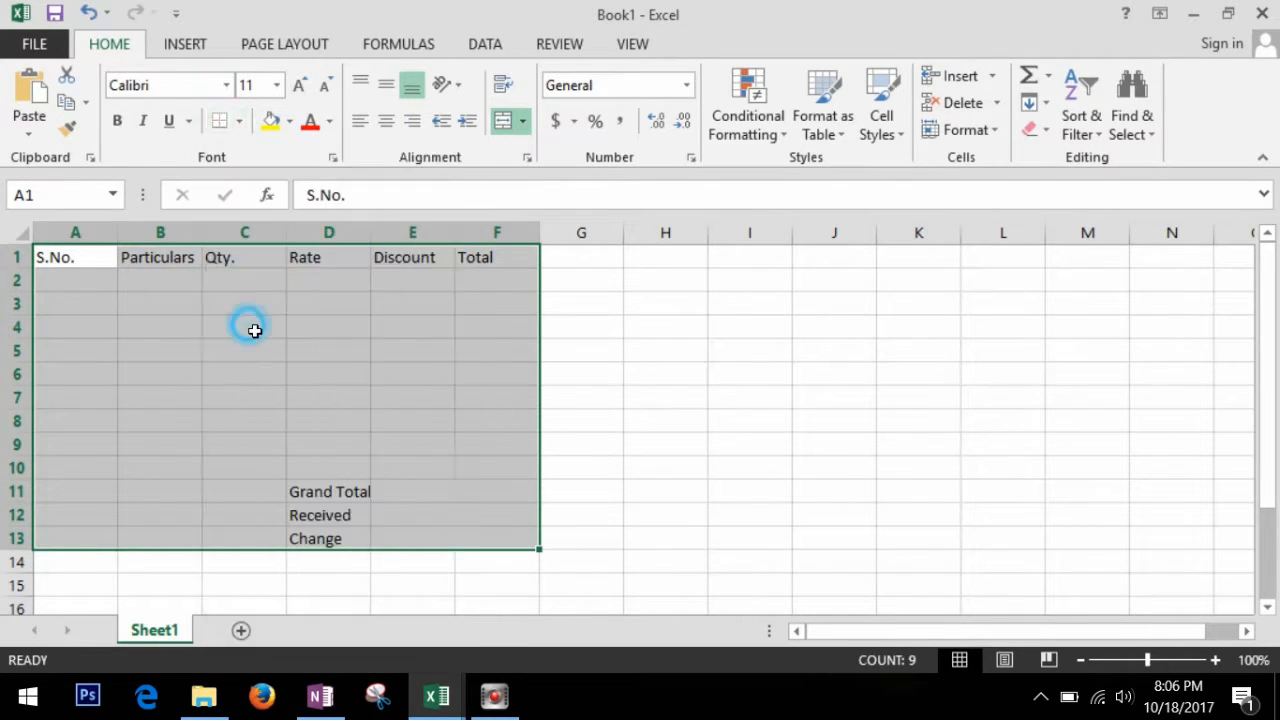
Step: Insert four blank rows above the table and add a left-aligned "Date :" label in merged cells E3:F3
{"action": "left_click_drag", "start_coordinate": [24, 260], "coordinate": [28, 330]}
{"action": "right_click", "coordinate": [28, 308]}
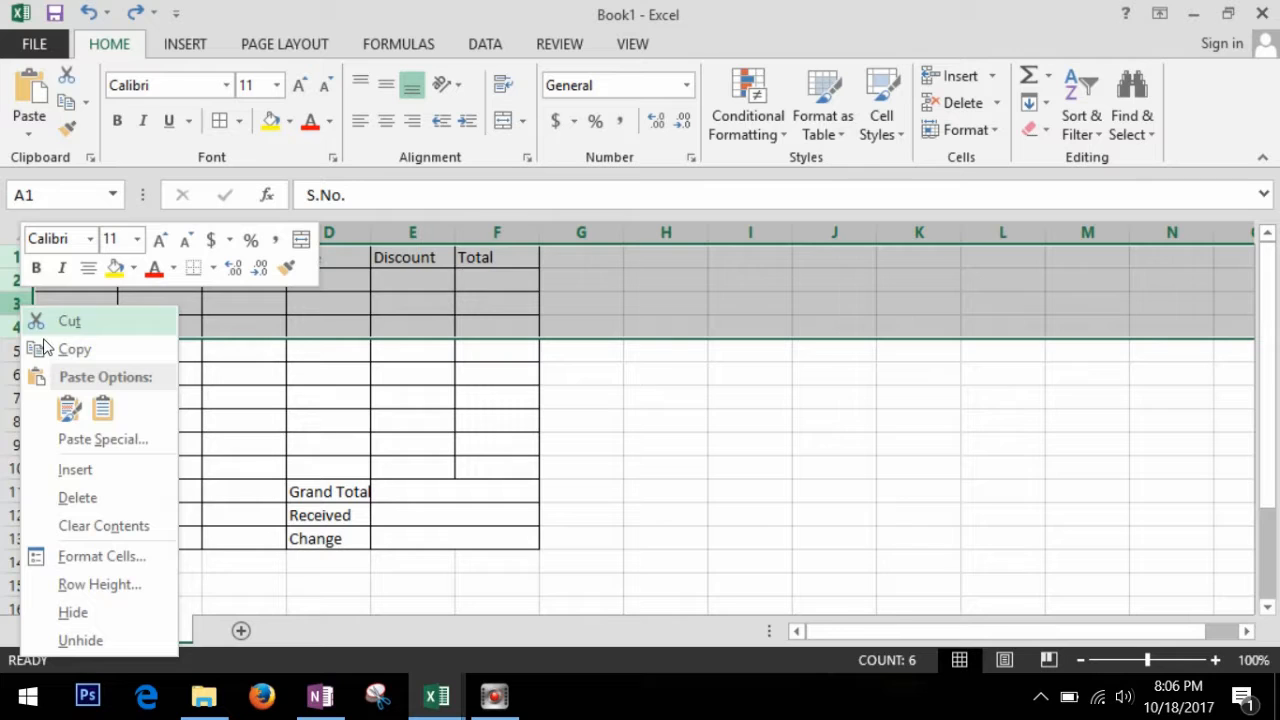
{"action": "left_click", "coordinate": [103, 468]}
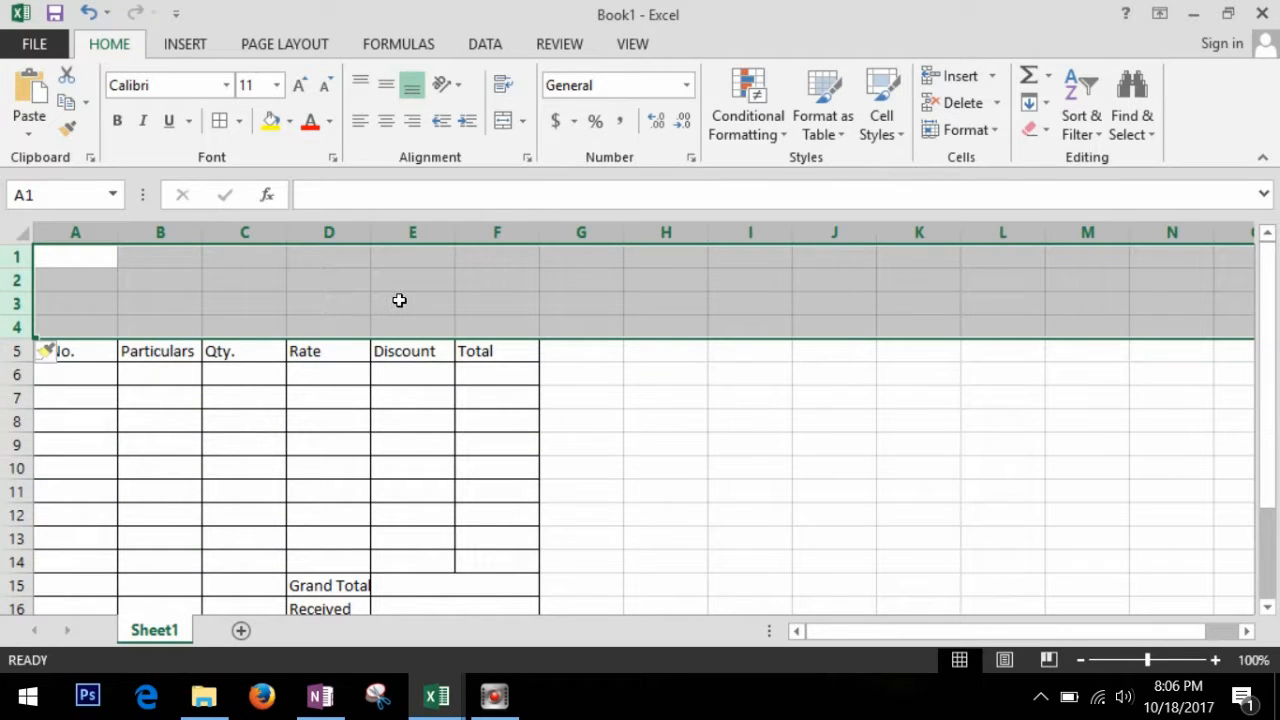
{"action": "left_click", "coordinate": [392, 306]}
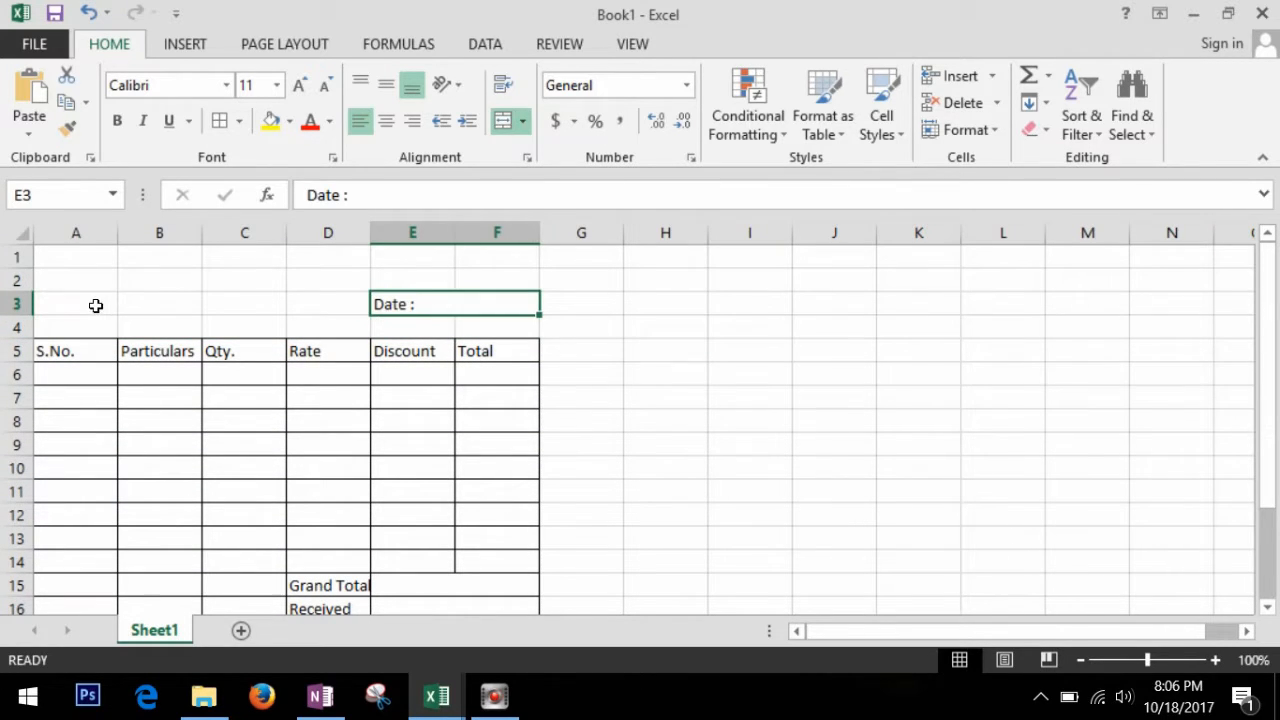
Step: Draw a 5-point star about 0.55" high and 0.67" wide above the S.No. heading, positioned across columns A and B
{"action": "left_click", "coordinate": [91, 280]}
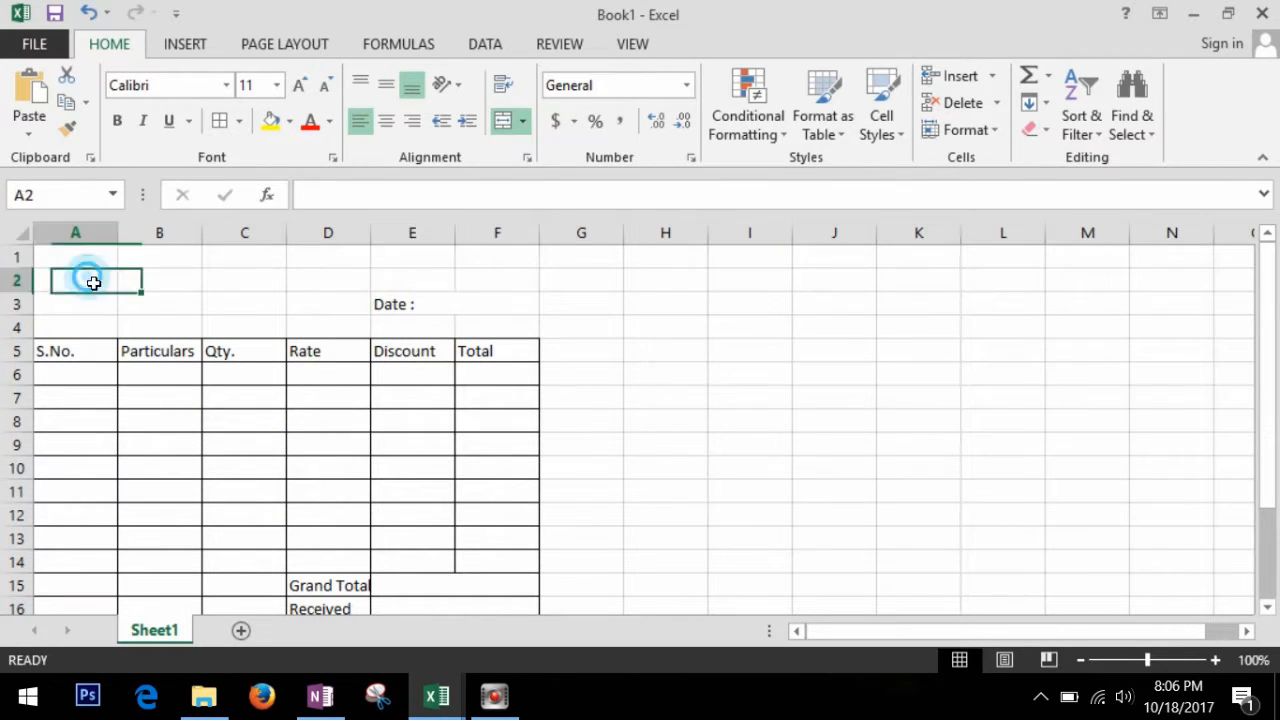
{"action": "left_click", "coordinate": [182, 43]}
{"action": "left_click", "coordinate": [270, 131]}
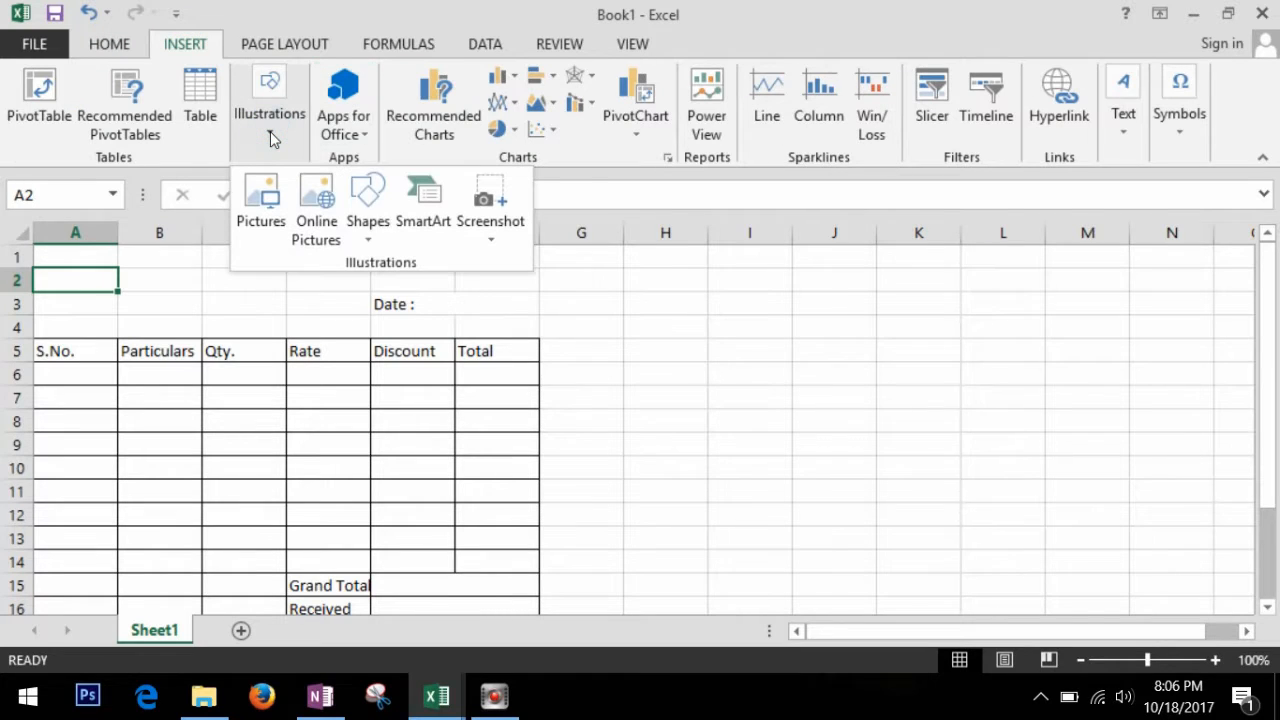
{"action": "left_click", "coordinate": [370, 237]}
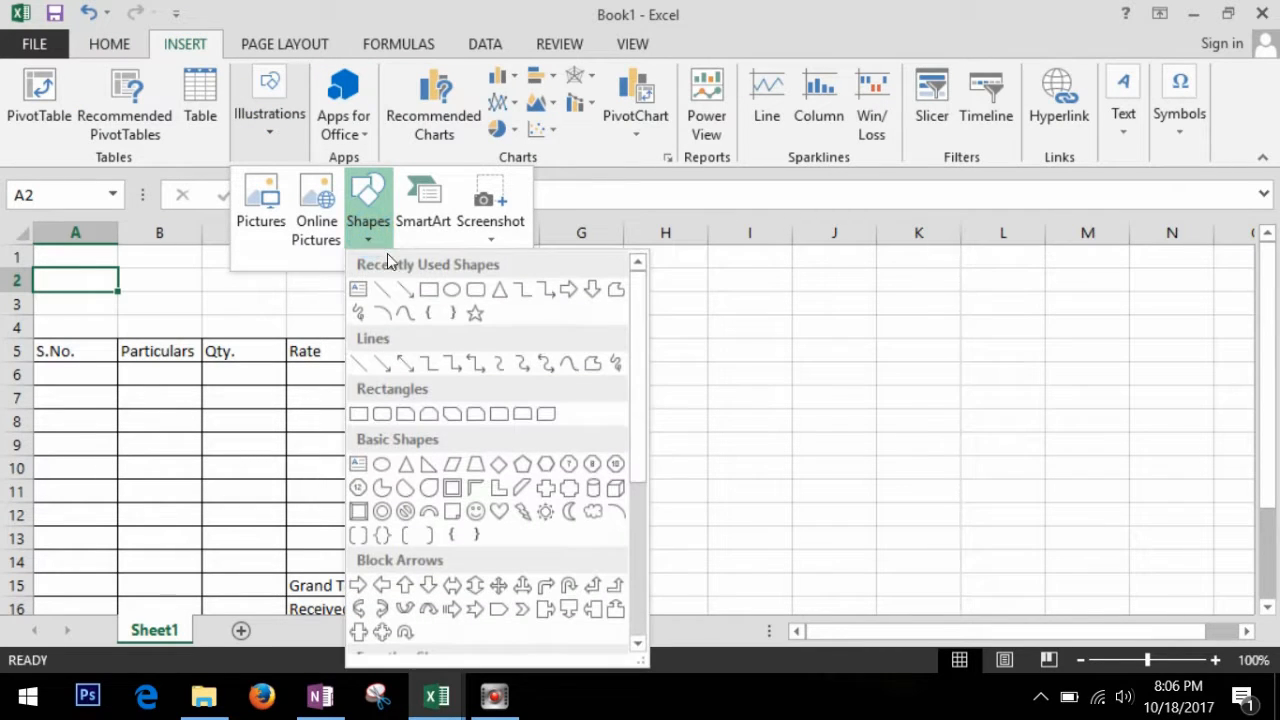
{"action": "left_click", "coordinate": [474, 312]}
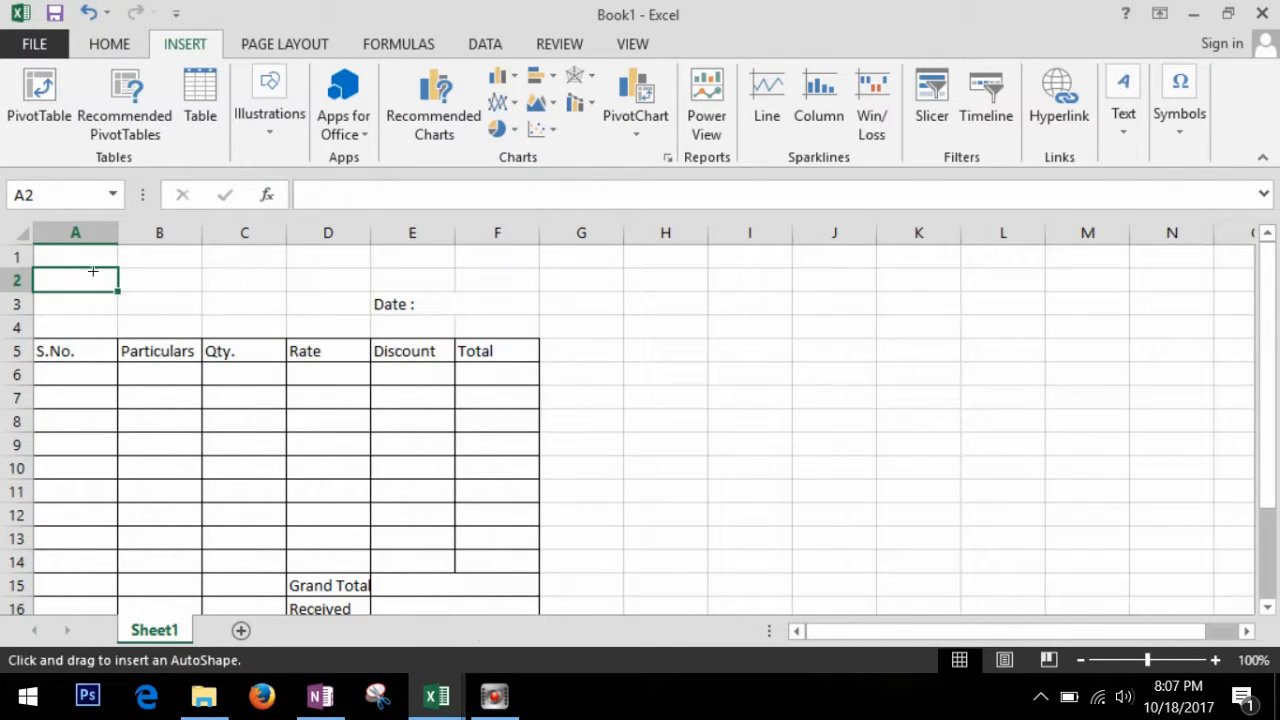
{"action": "mouse_move", "coordinate": [92, 270]}
{"action": "left_mouse_down"}
{"action": "mouse_move", "coordinate": [166, 331]}
{"action": "mouse_move", "coordinate": [159, 323]}
{"action": "left_mouse_up"}
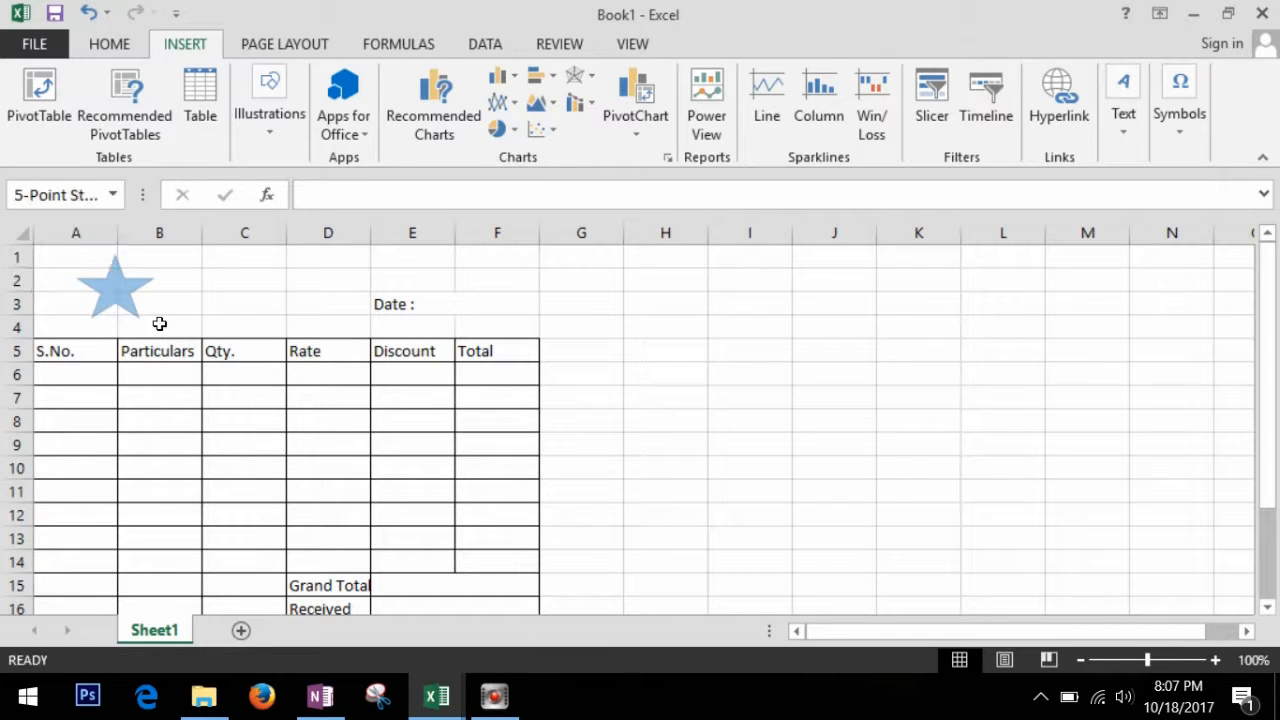
{"action": "left_click_drag", "start_coordinate": [113, 282], "coordinate": [112, 305]}
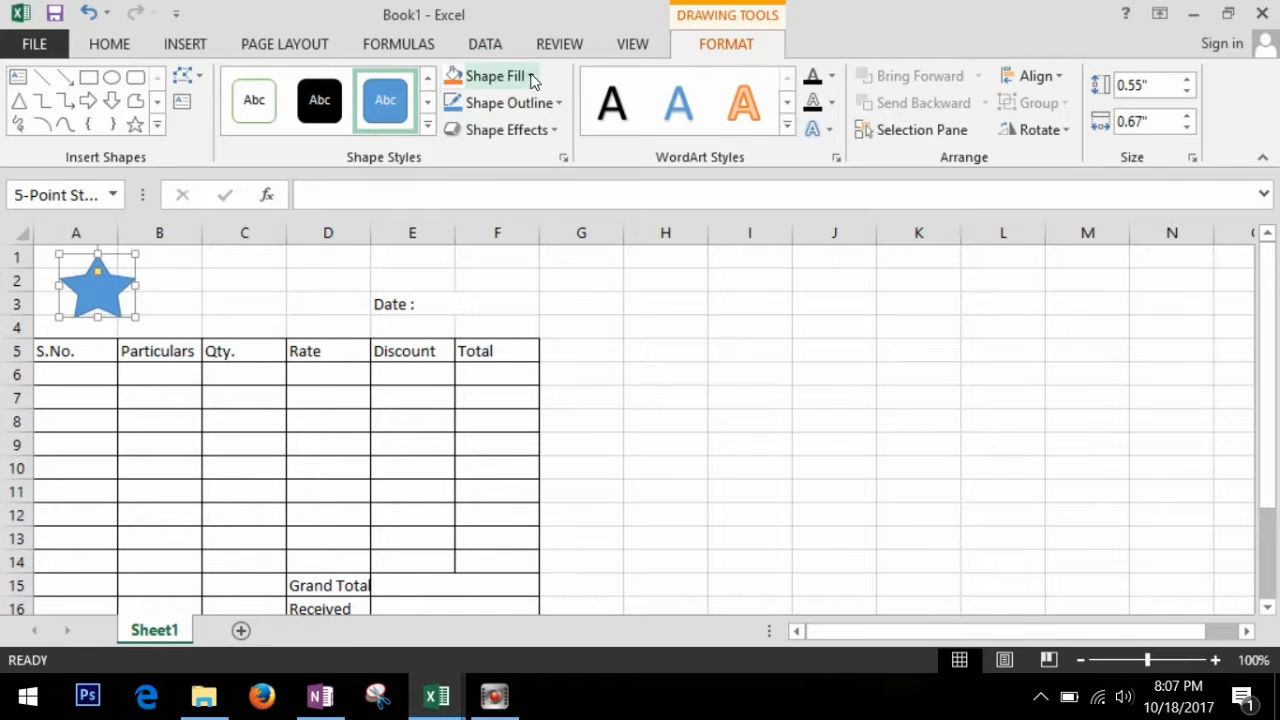
Step: Give the star a blue fill, then apply the dark-blue preset from the strongest-effect row of the shape styles
{"action": "left_click", "coordinate": [490, 76]}
{"action": "left_click", "coordinate": [571, 286]}
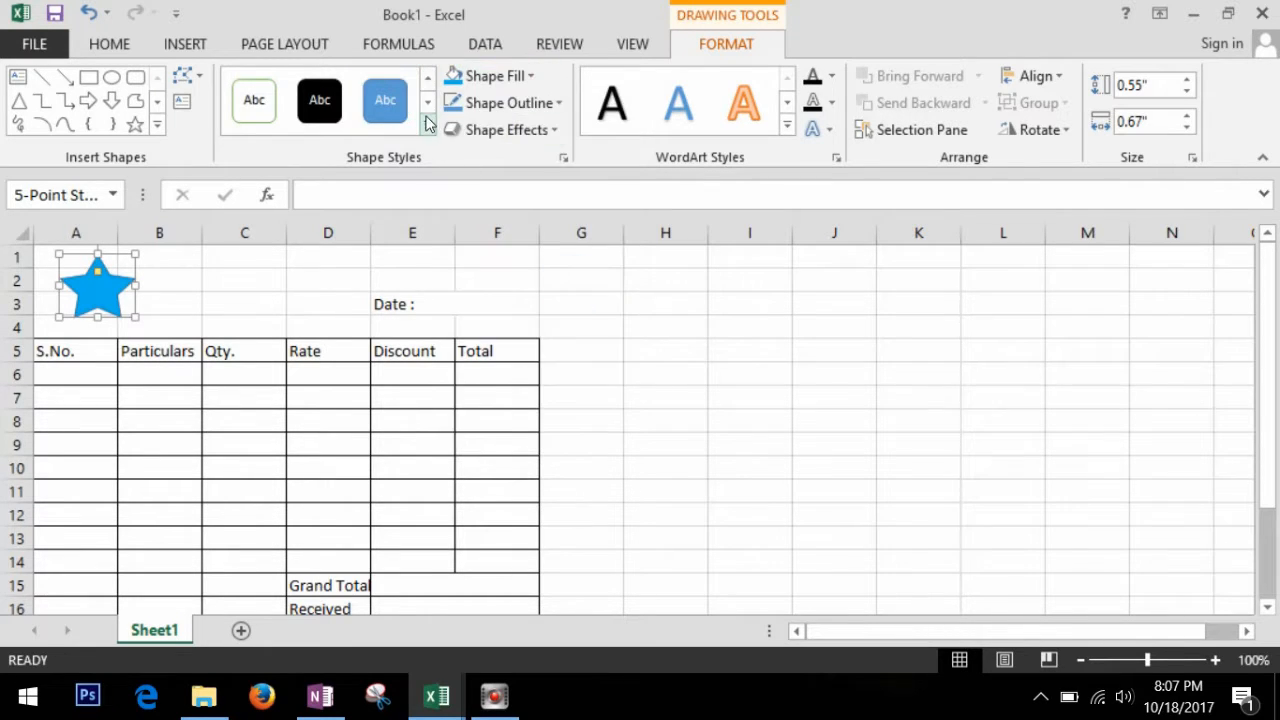
{"action": "left_click", "coordinate": [426, 124]}
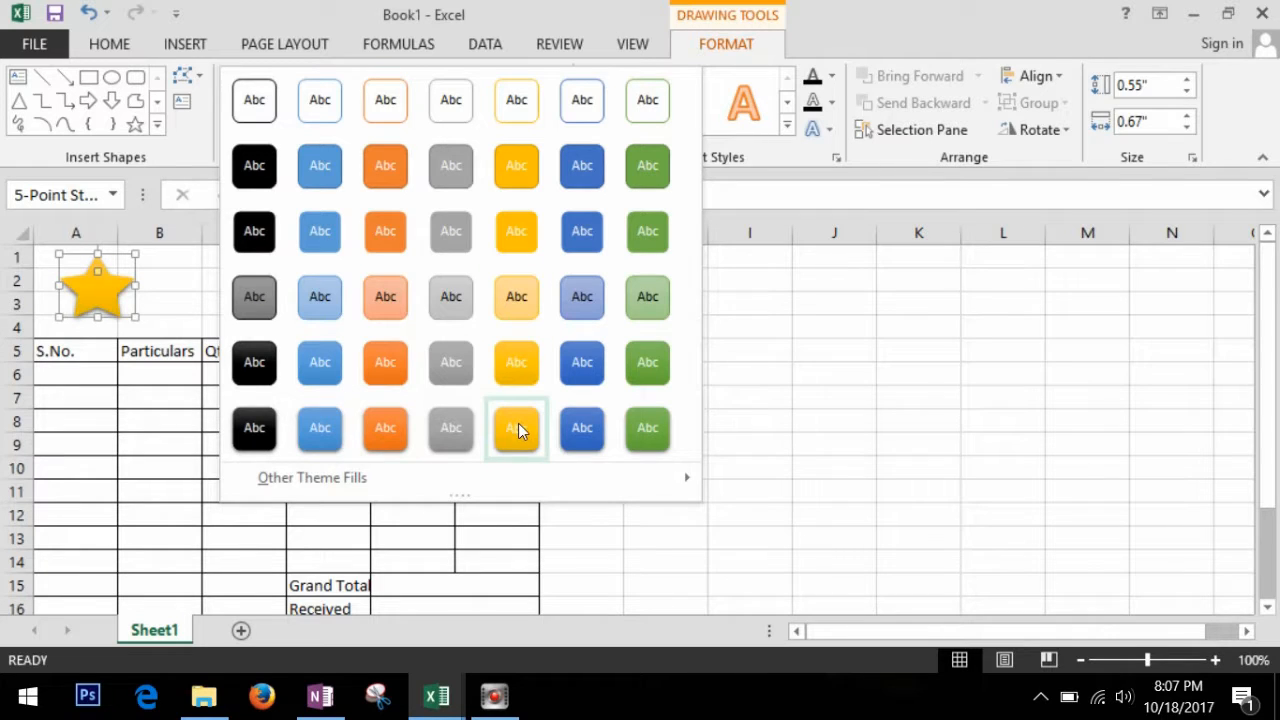
{"action": "left_click", "coordinate": [585, 431]}
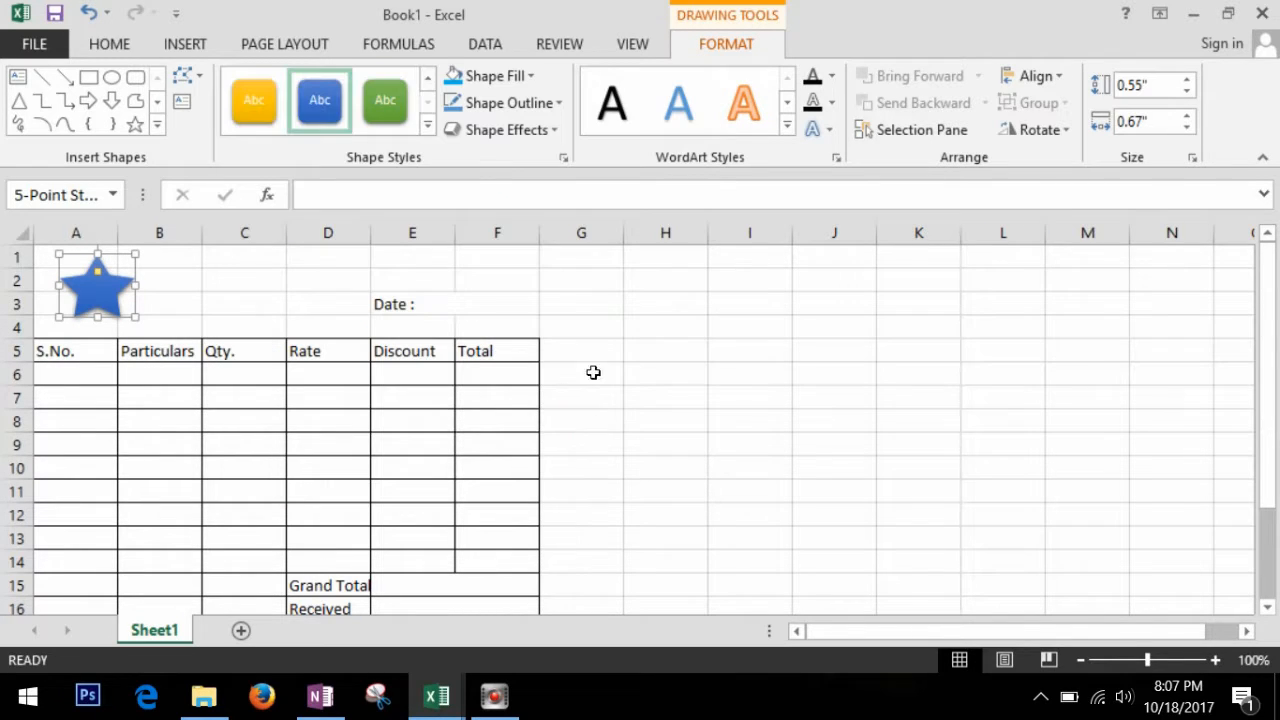
{"action": "left_click", "coordinate": [160, 280]}
Step: Insert a text box beside the star, above the bill table, containing "RAJESH TRADING PVT. LTD."
{"action": "left_click", "coordinate": [185, 44]}
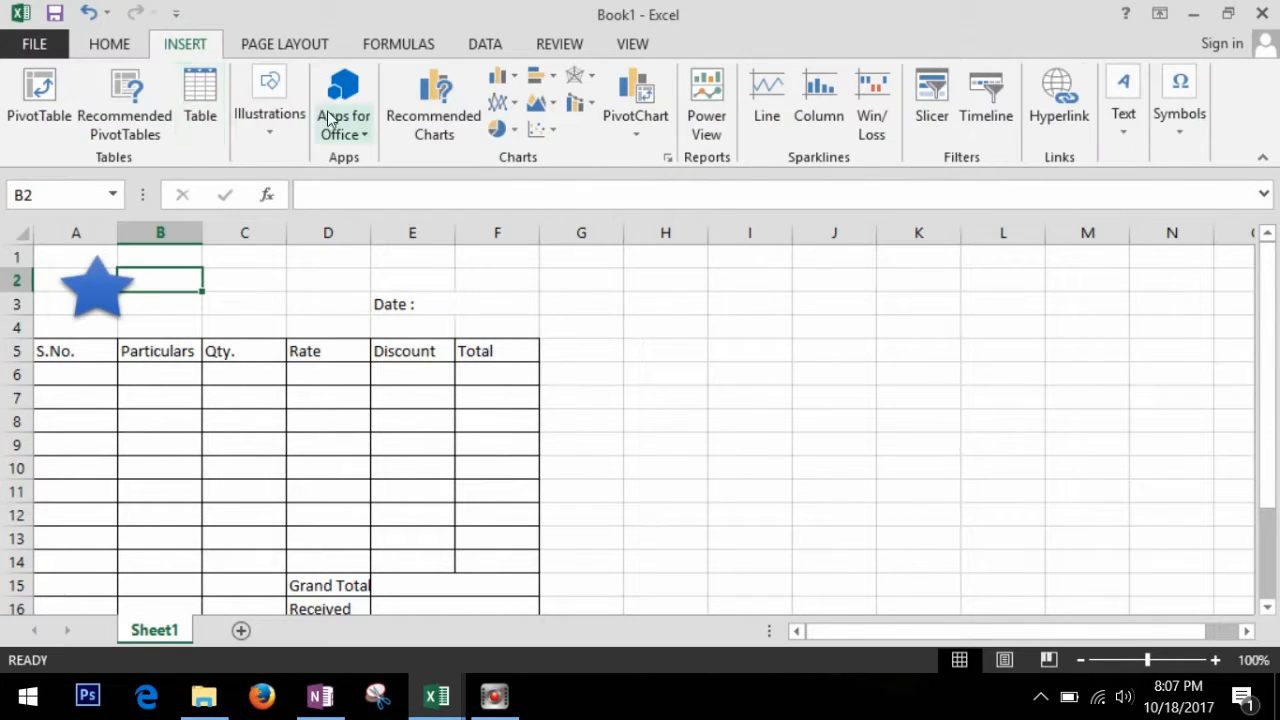
{"action": "left_click", "coordinate": [270, 122]}
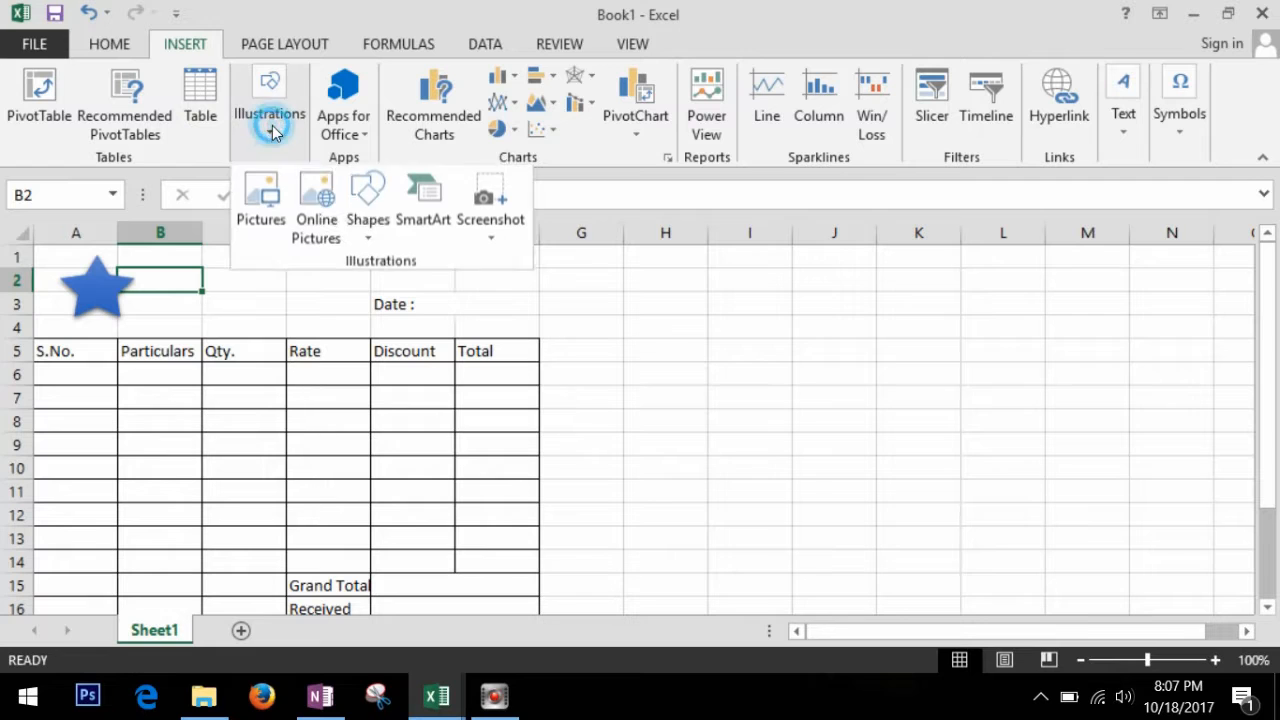
{"action": "left_click", "coordinate": [379, 222]}
{"action": "left_click", "coordinate": [354, 290]}
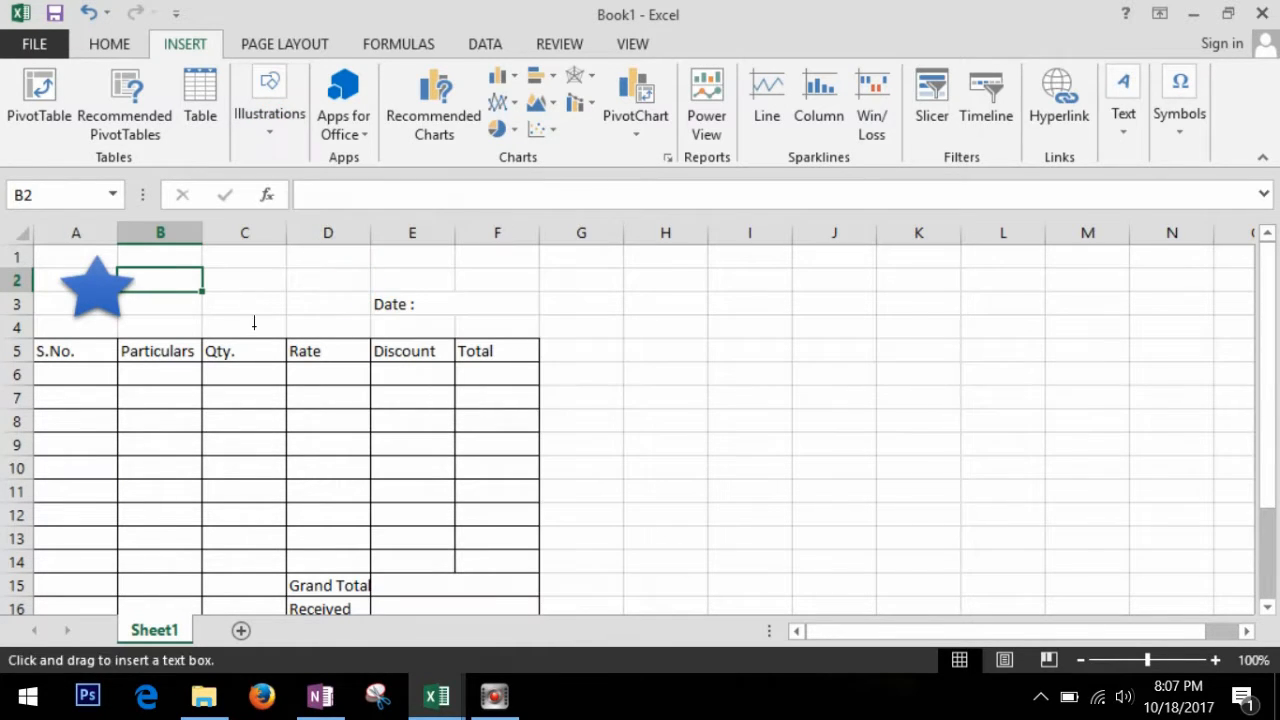
{"action": "mouse_move", "coordinate": [156, 278]}
{"action": "left_mouse_down"}
{"action": "mouse_move", "coordinate": [234, 326]}
{"action": "mouse_move", "coordinate": [357, 329]}
{"action": "left_mouse_up"}
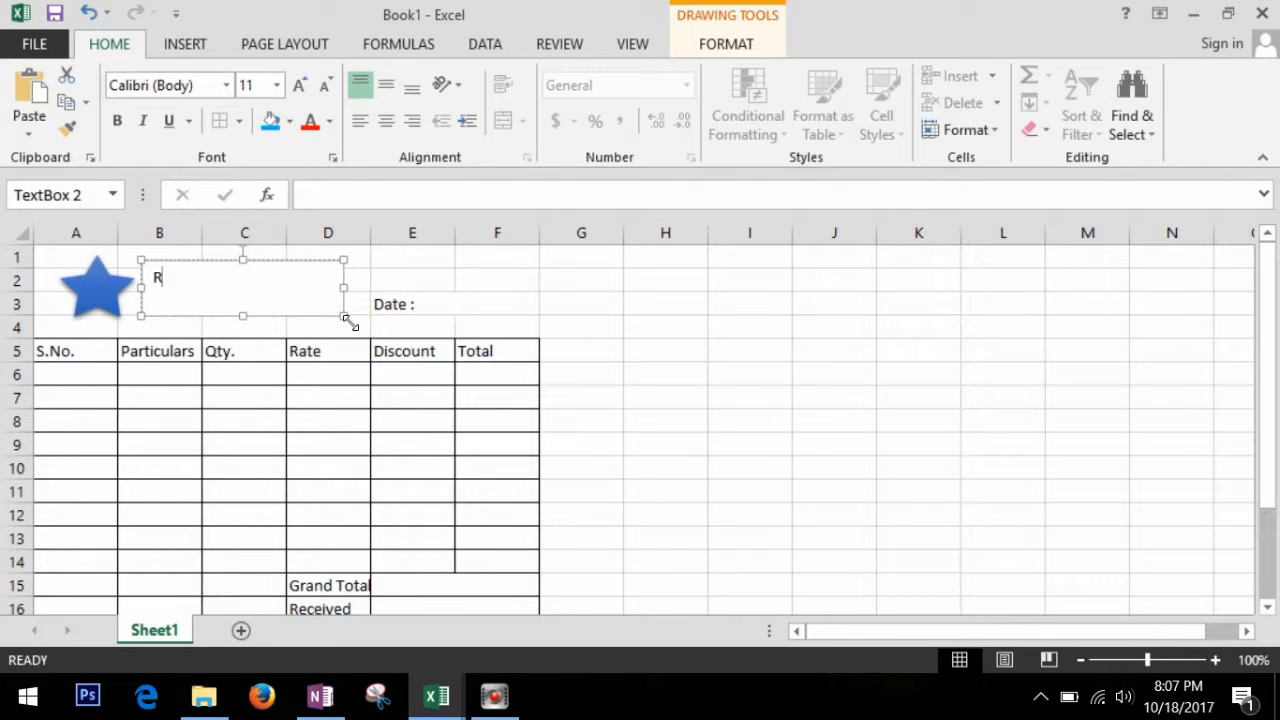
{"action": "type", "text": "RAJESH TRAD"}
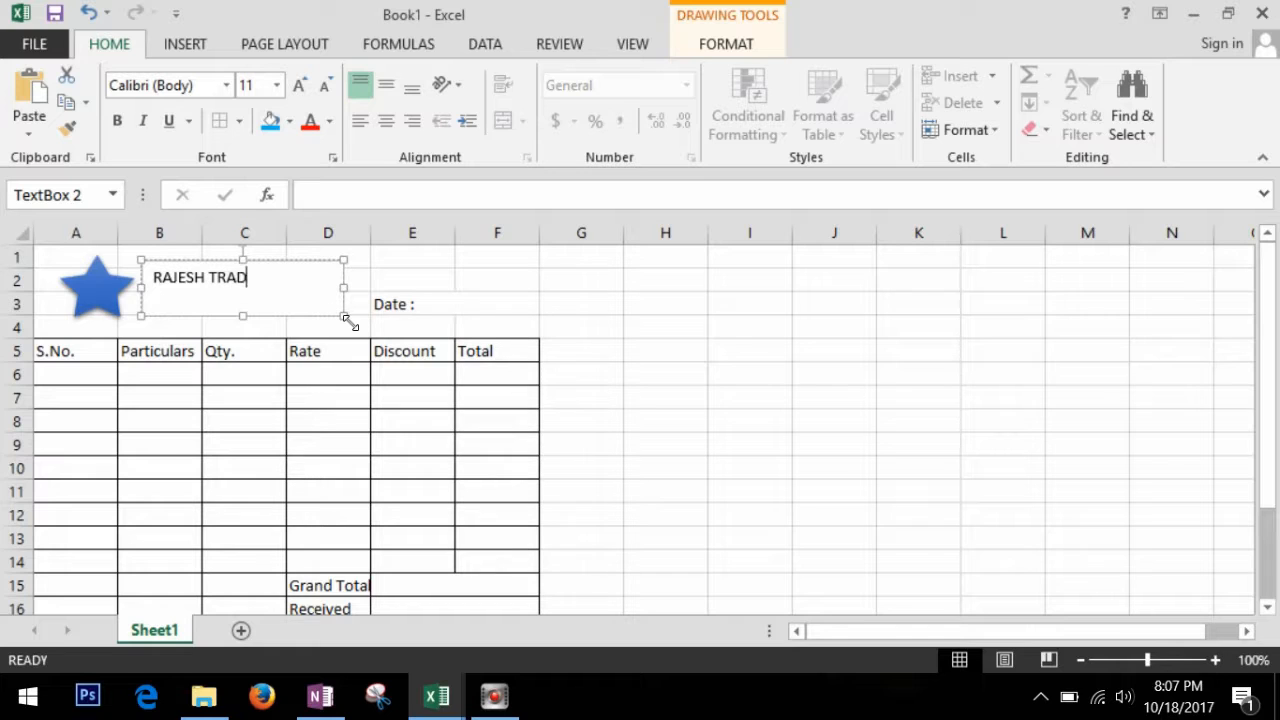
{"action": "type", "text": "ING PVT>"}
{"action": "type", "text": " LTD."}
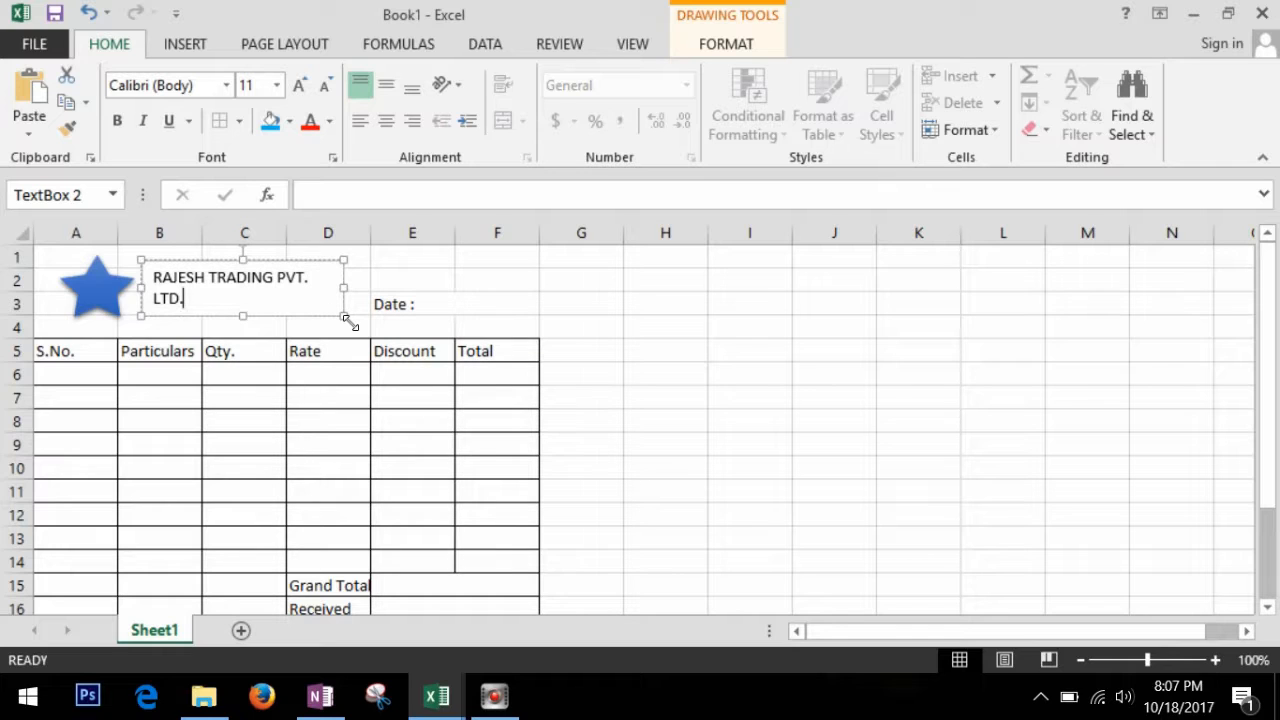
Step: Widen the text box so the company name fits one line and add the company's city, state and country below it
{"action": "left_click_drag", "start_coordinate": [345, 289], "coordinate": [438, 296]}
{"action": "left_click", "coordinate": [389, 296]}
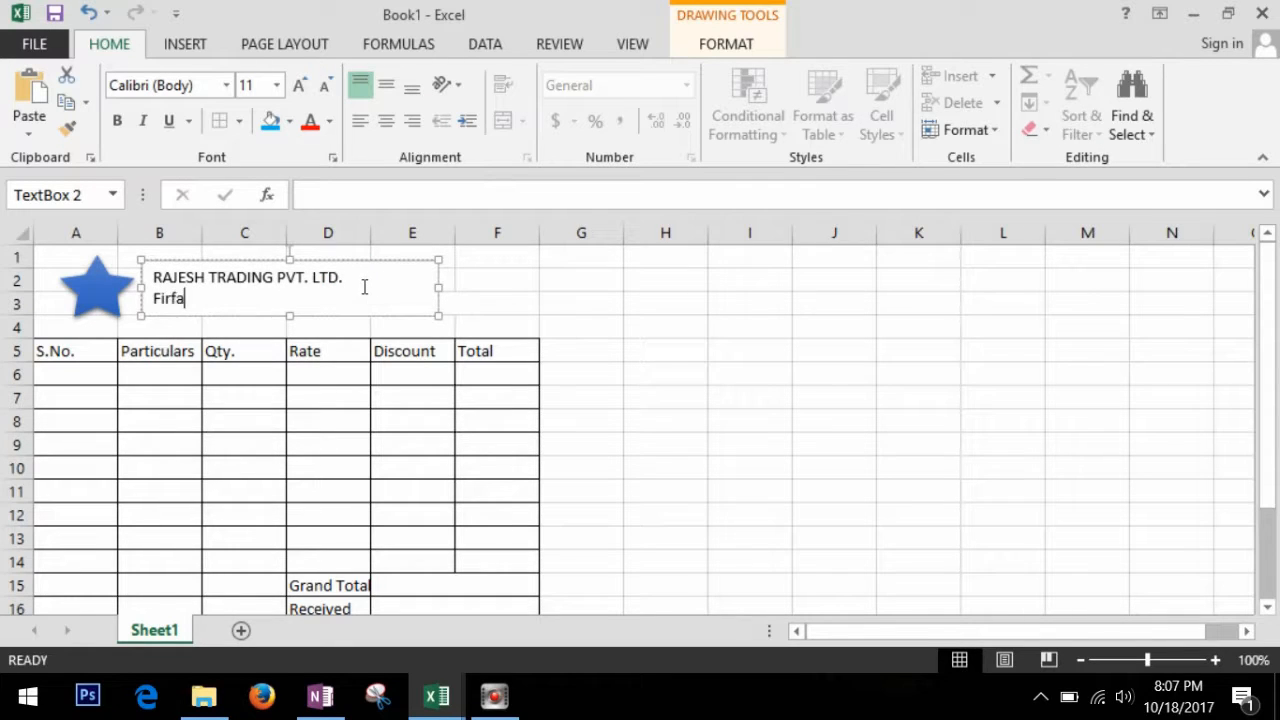
{"action": "type", "text": "Firfax, Virginia, USA"}
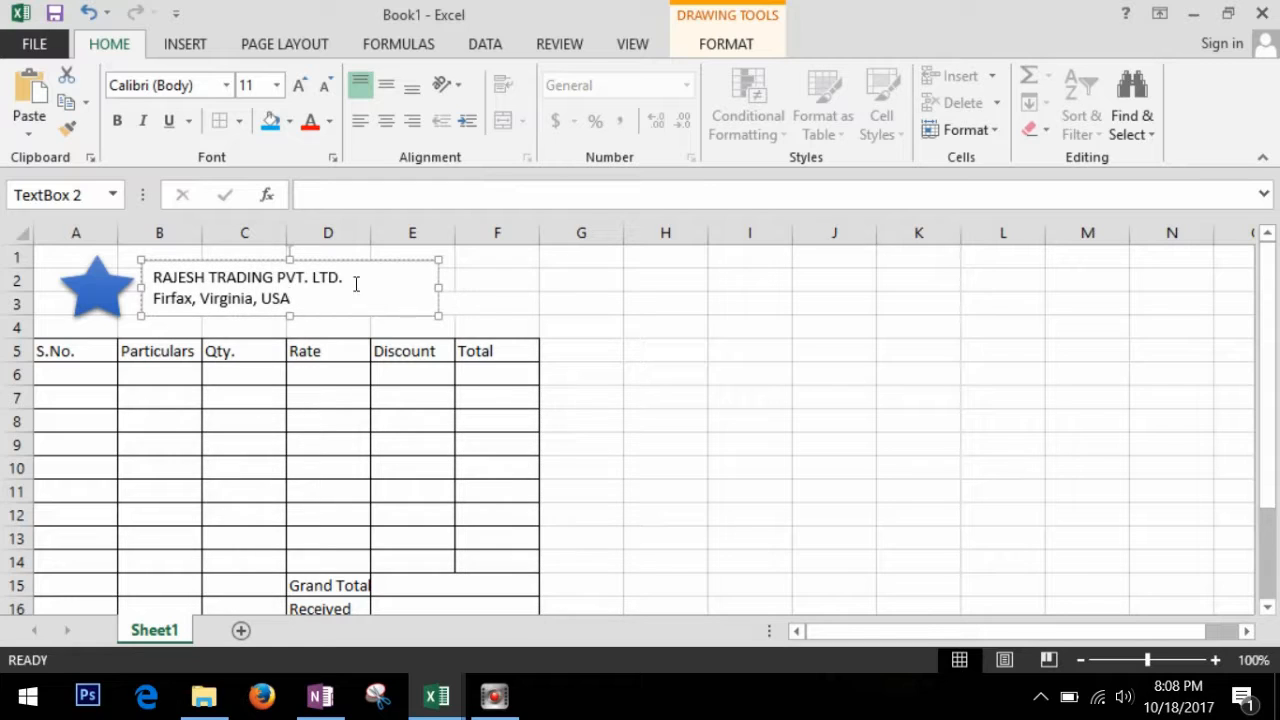
Step: Set the company name to font size 16 and enlarge the text box to about 0.6" high and 3" wide
{"action": "left_click_drag", "start_coordinate": [355, 284], "coordinate": [160, 280]}
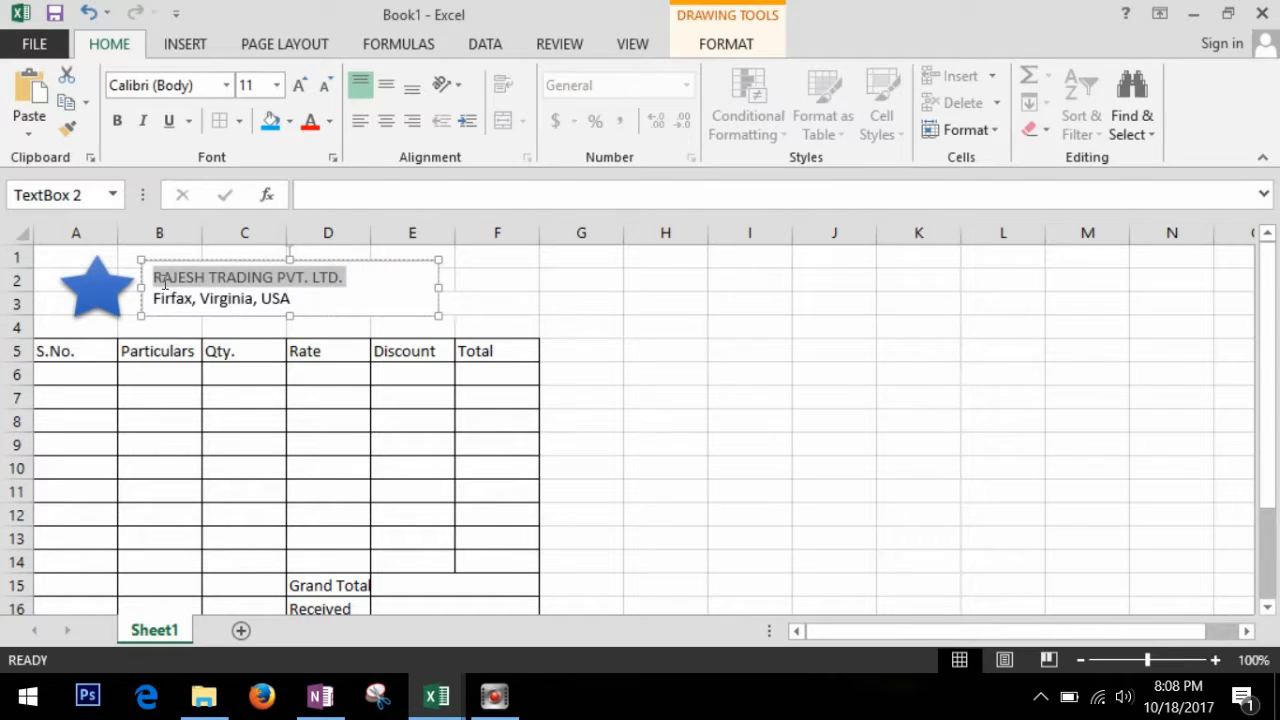
{"action": "left_click", "coordinate": [277, 87]}
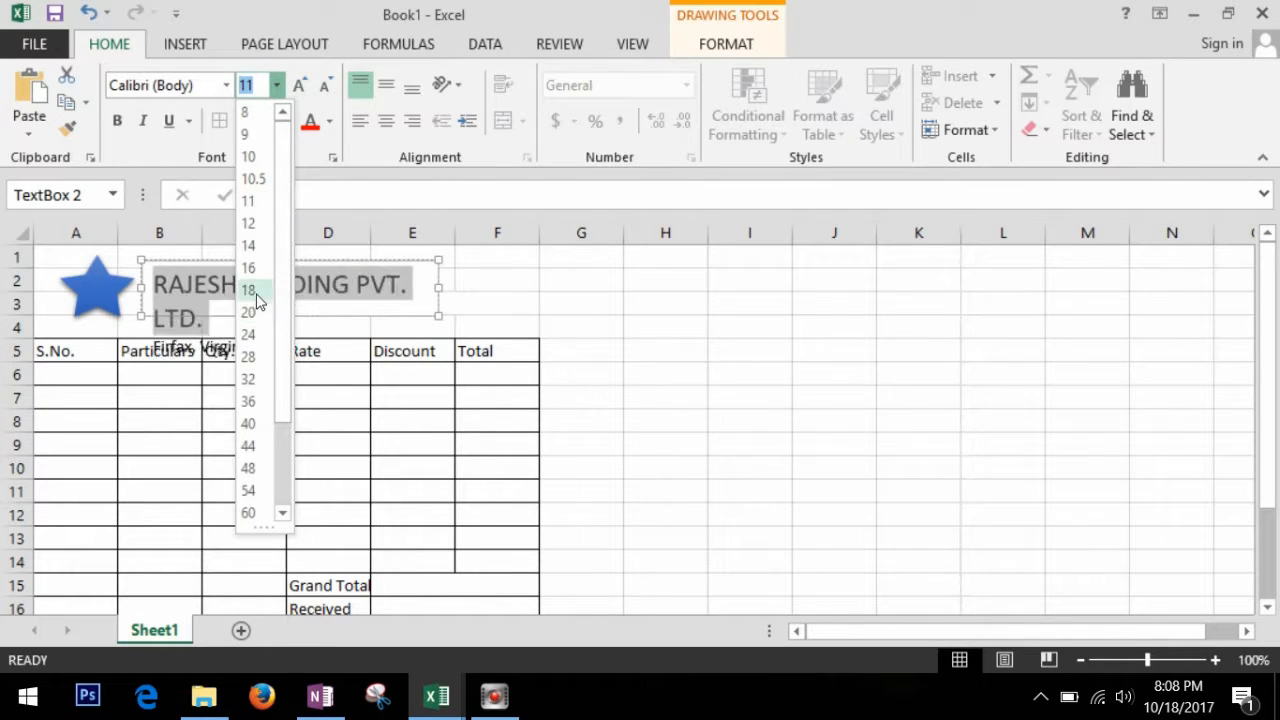
{"action": "left_click", "coordinate": [251, 267]}
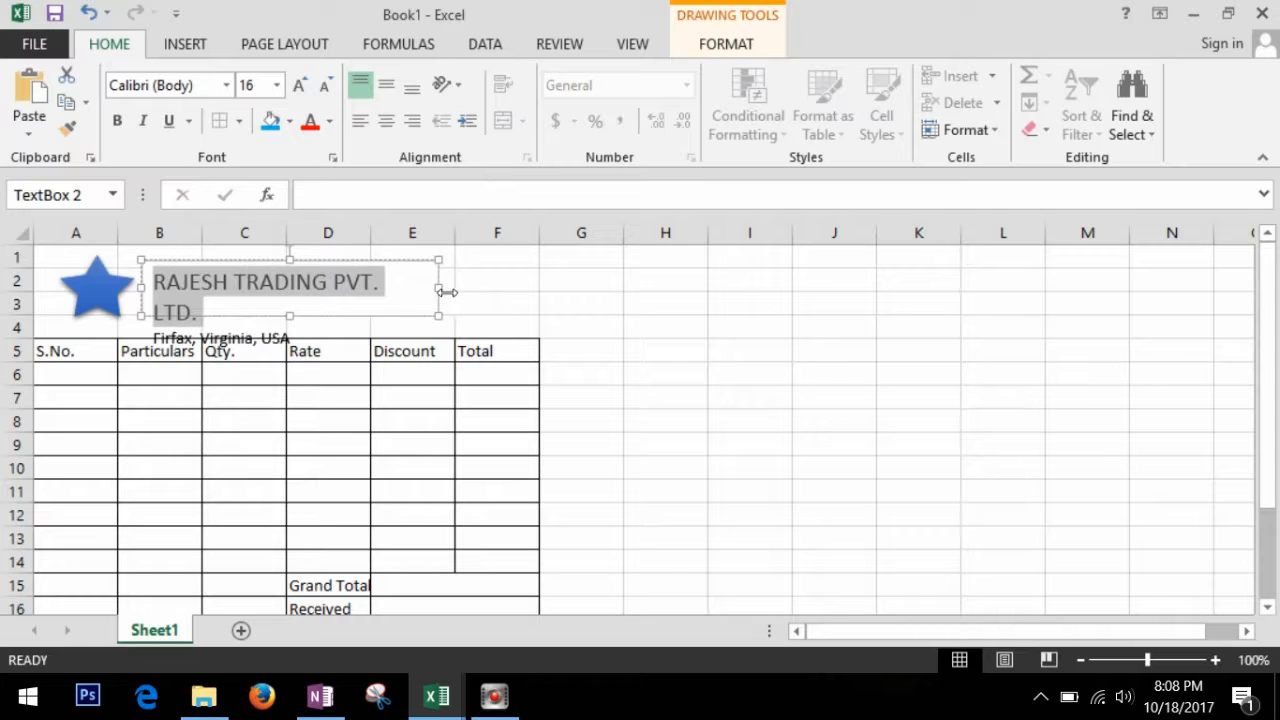
{"action": "left_click_drag", "start_coordinate": [446, 291], "coordinate": [489, 294]}
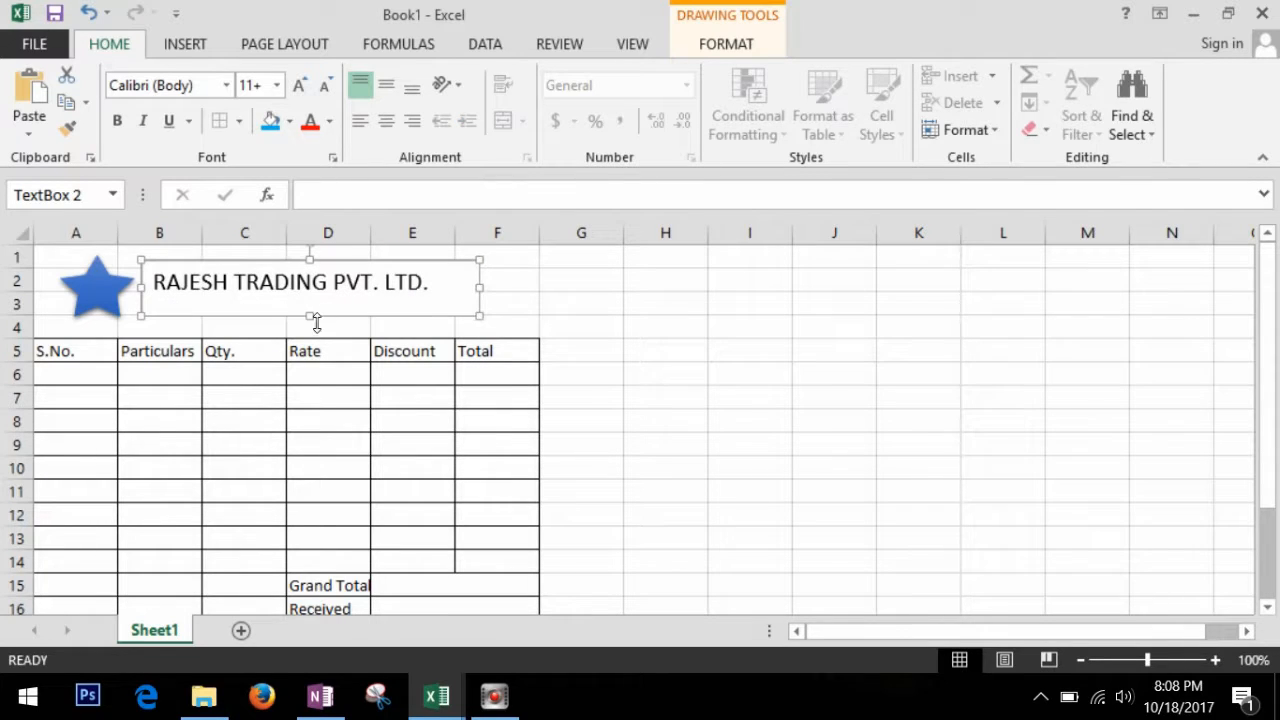
{"action": "left_click_drag", "start_coordinate": [311, 326], "coordinate": [311, 338]}
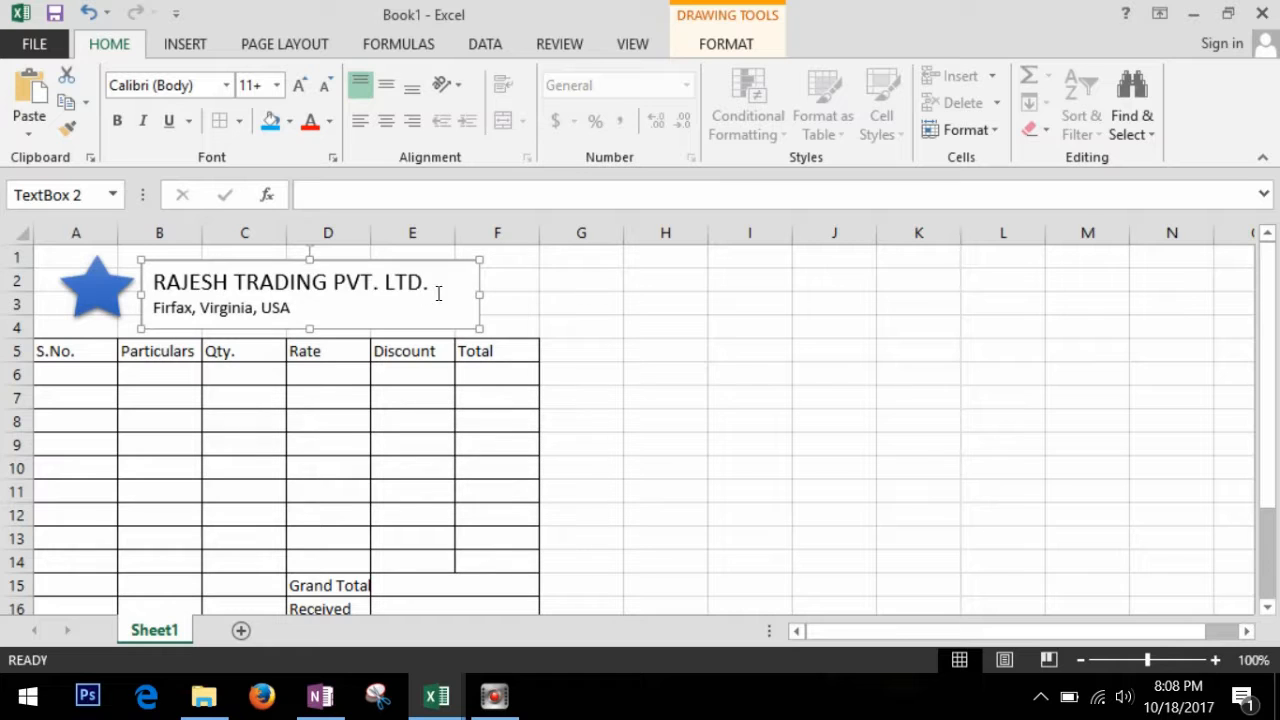
Step: Make the company name line in the text box bold
{"action": "left_click_drag", "start_coordinate": [438, 293], "coordinate": [151, 288]}
{"action": "key", "text": "ctrl+b"}
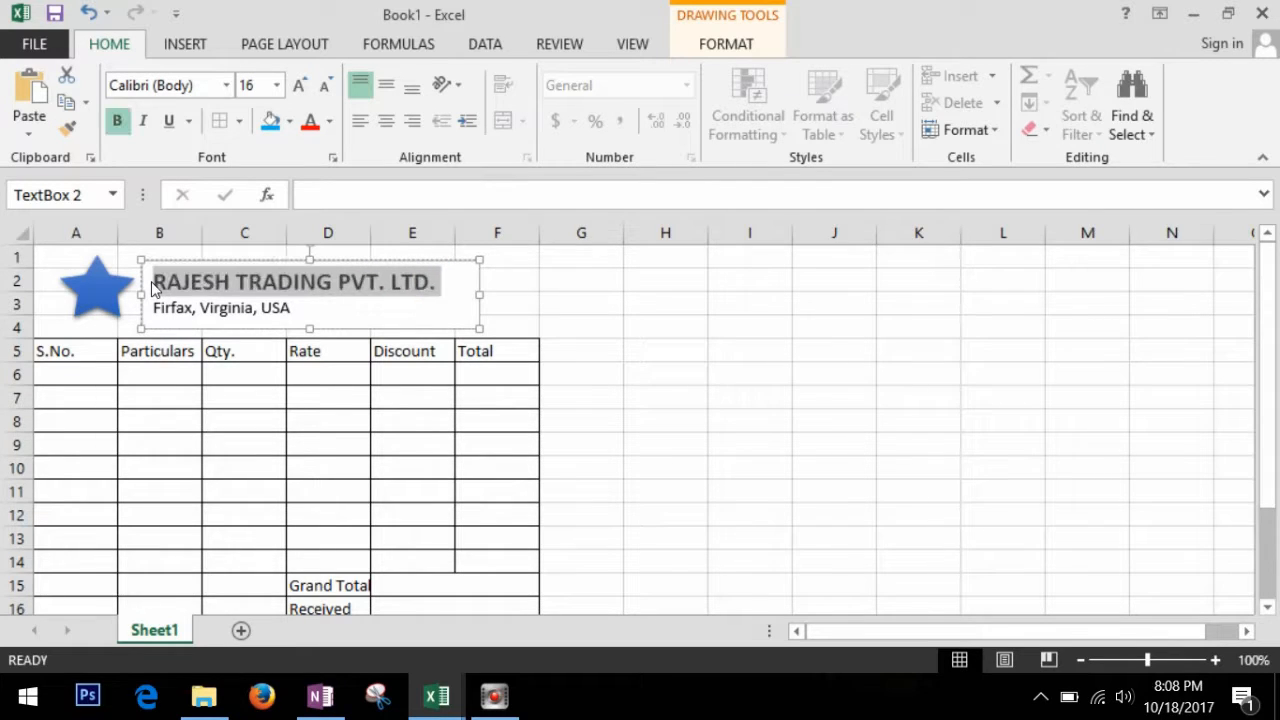
{"action": "left_click", "coordinate": [309, 318]}
Step: Remove the fill and outline of the company name text box
{"action": "left_click", "coordinate": [435, 261]}
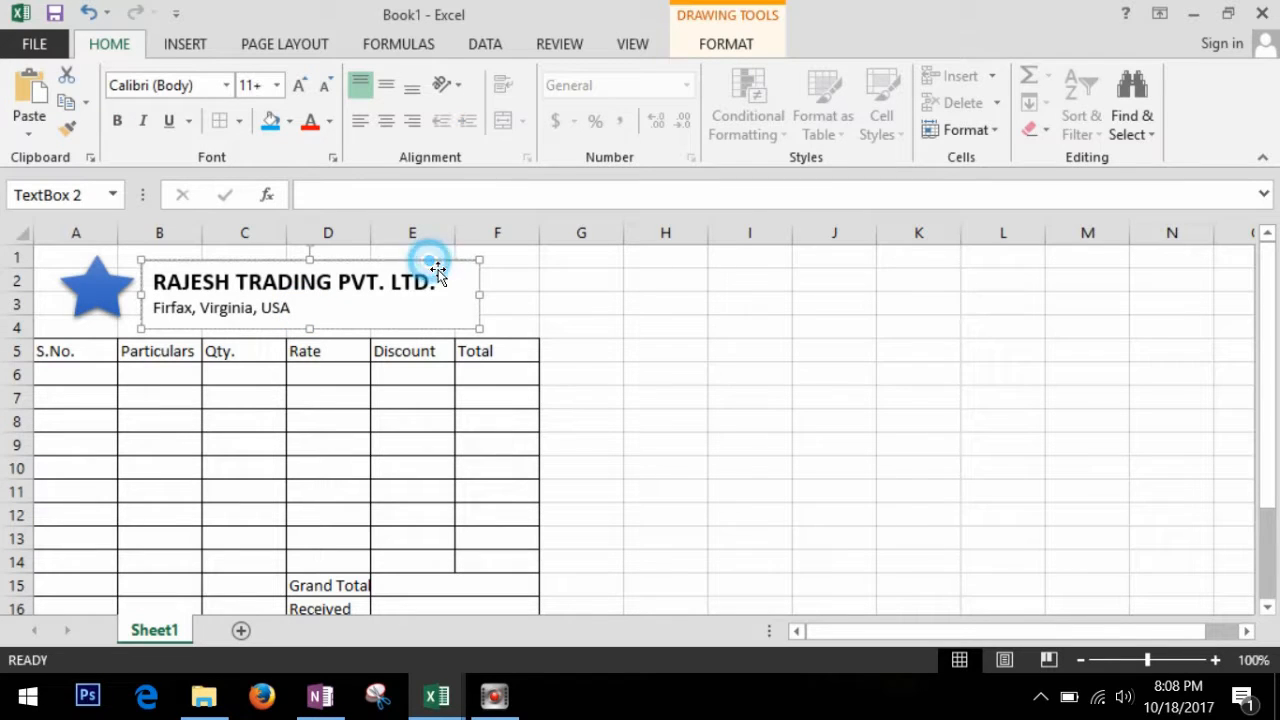
{"action": "left_click", "coordinate": [727, 44]}
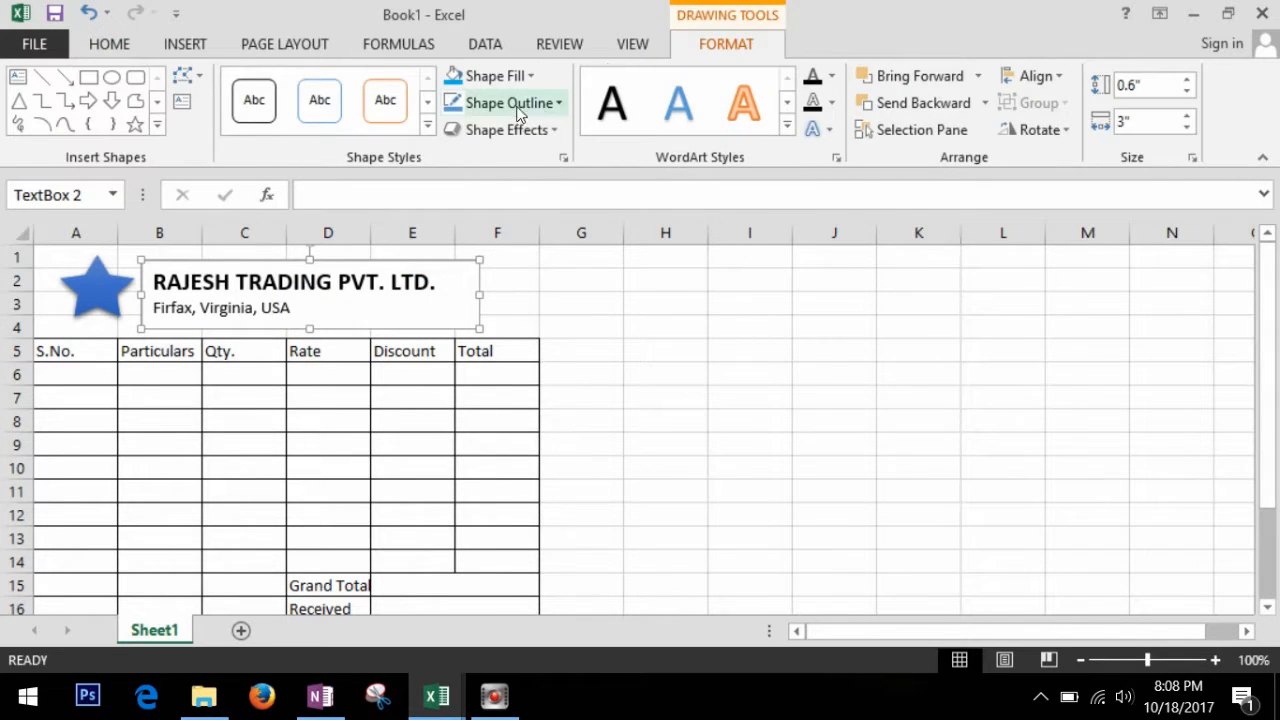
{"action": "left_click", "coordinate": [535, 79]}
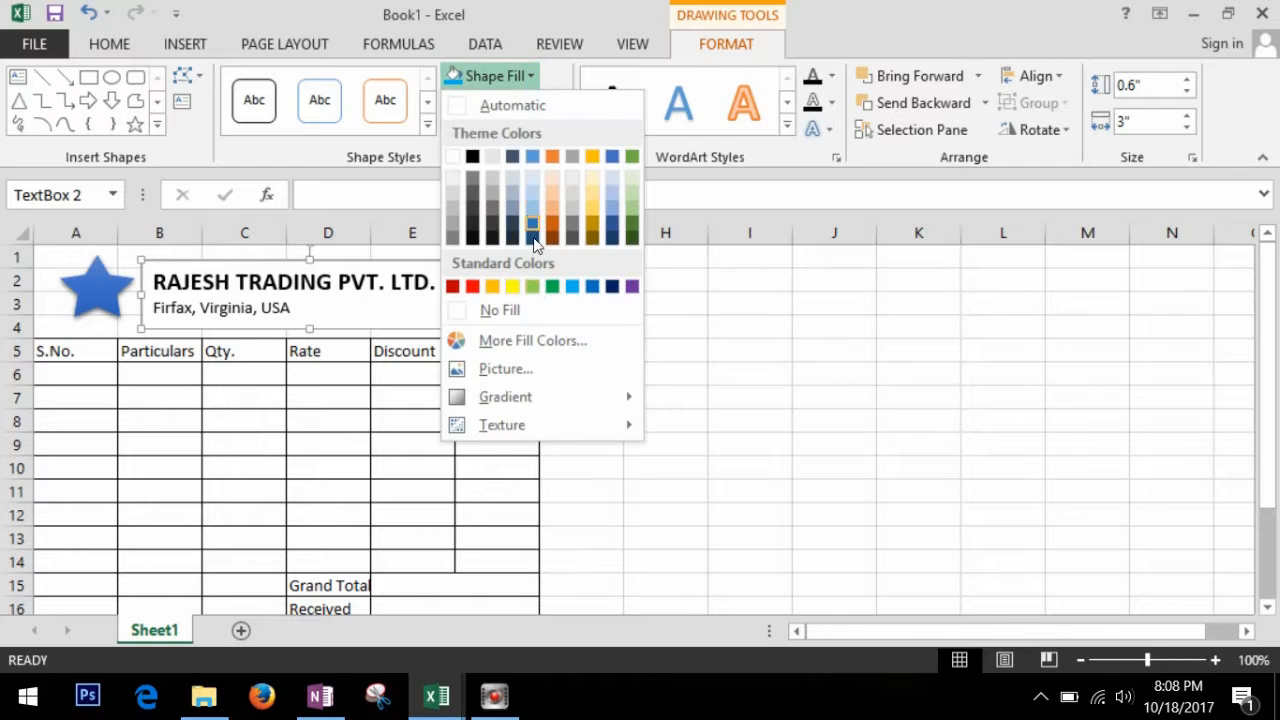
{"action": "left_click", "coordinate": [533, 312]}
{"action": "left_click", "coordinate": [525, 304]}
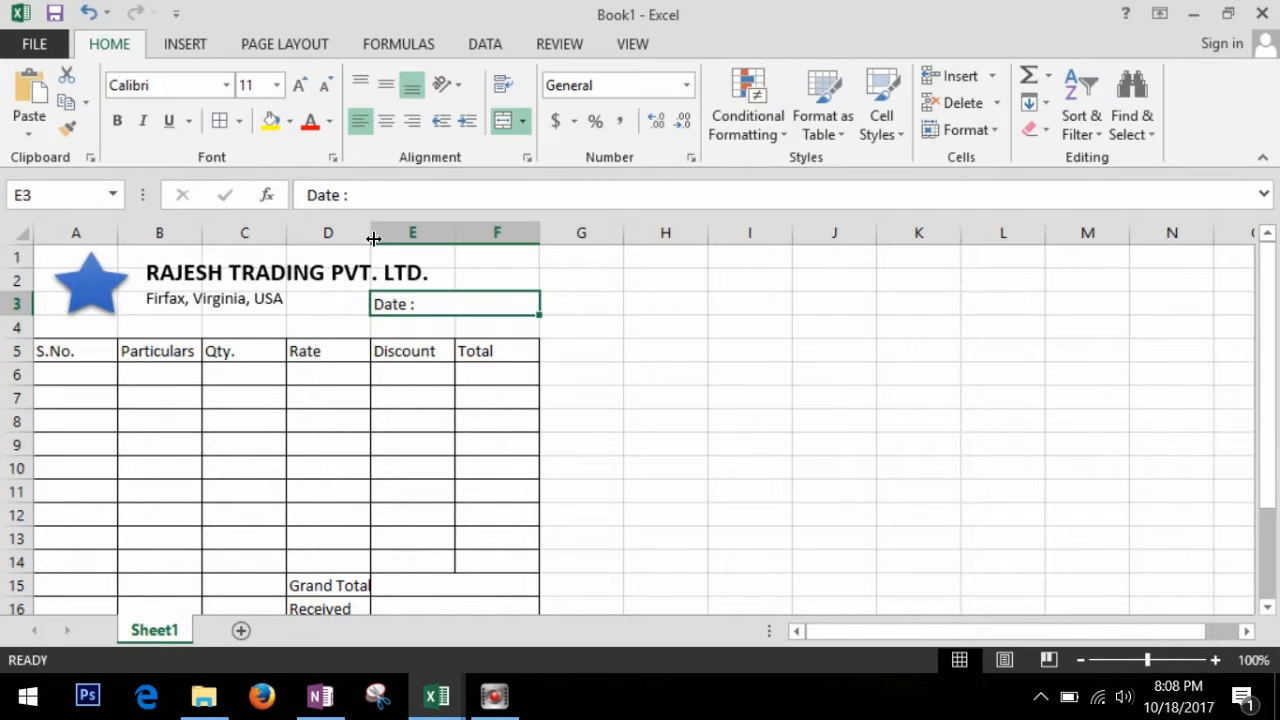
Step: Widen the Particulars column to about two and a half times its width and narrow the S.No. column
{"action": "left_click_drag", "start_coordinate": [210, 237], "coordinate": [343, 246]}
{"action": "left_click_drag", "start_coordinate": [117, 233], "coordinate": [103, 242]}
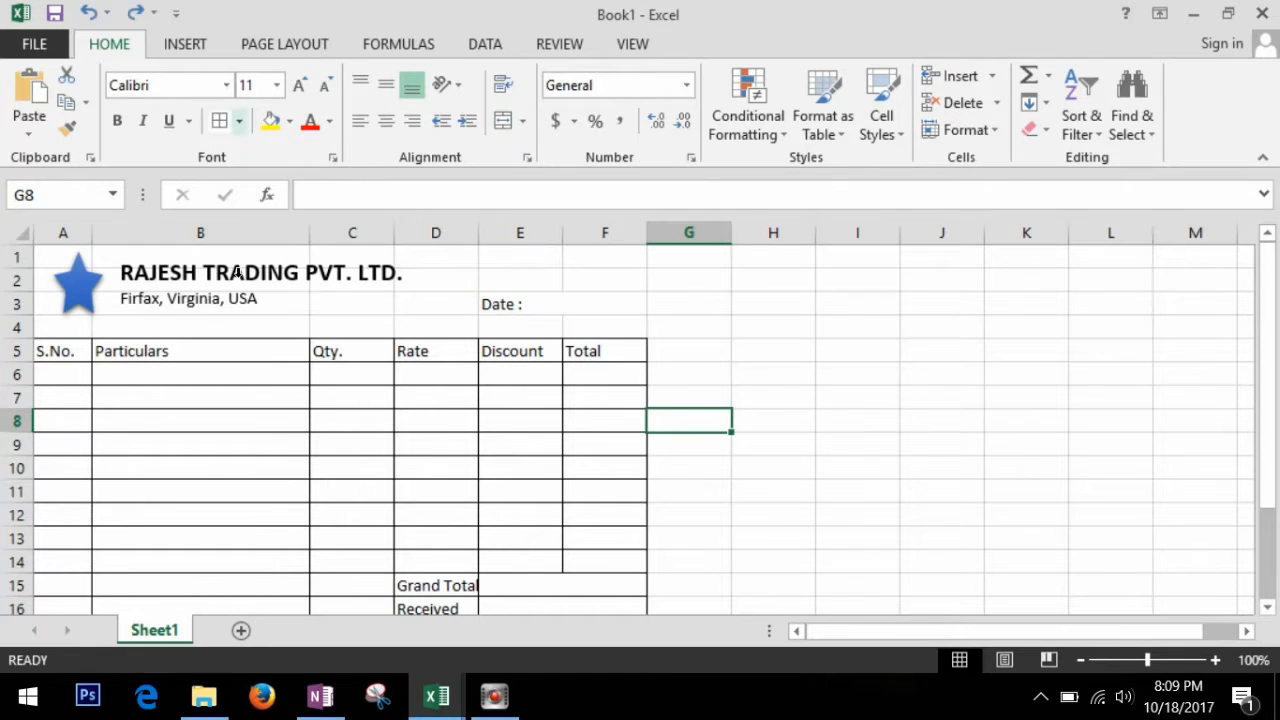
Step: Center the table headings in A5:F5 and fill these cells with the standard blue color
{"action": "left_click_drag", "start_coordinate": [84, 352], "coordinate": [645, 354]}
{"action": "left_click", "coordinate": [389, 121]}
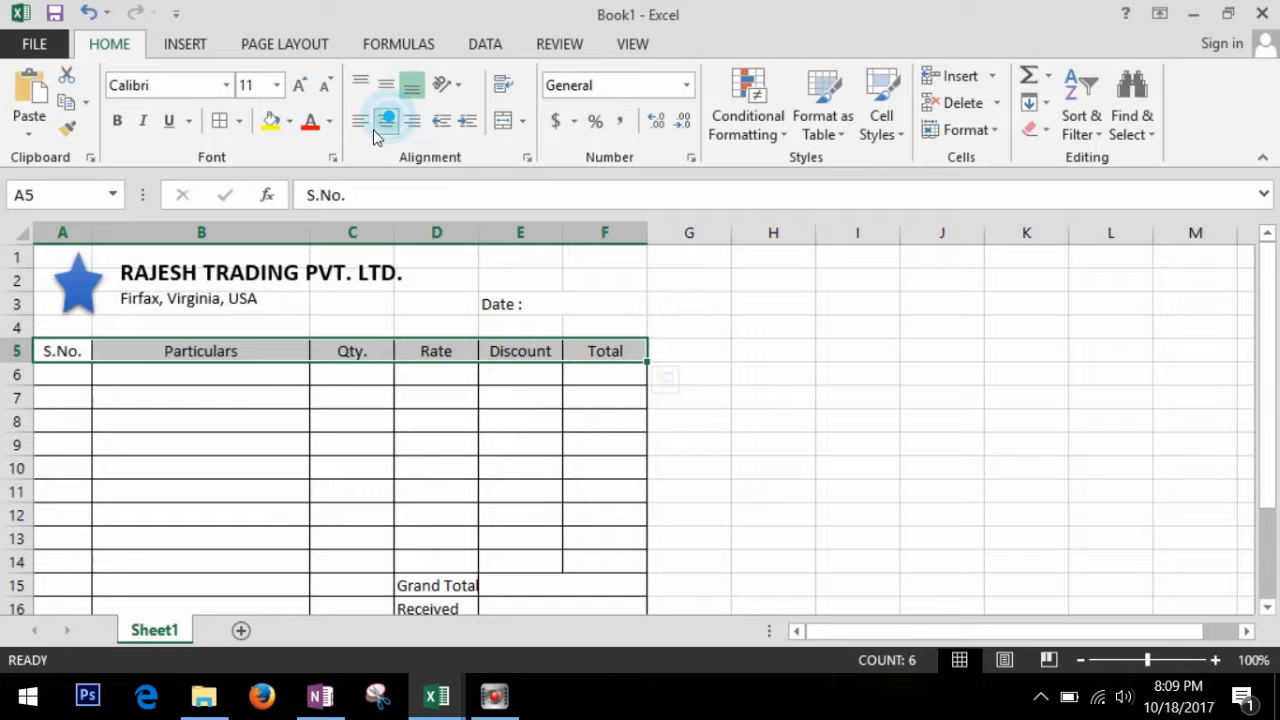
{"action": "left_click", "coordinate": [289, 121]}
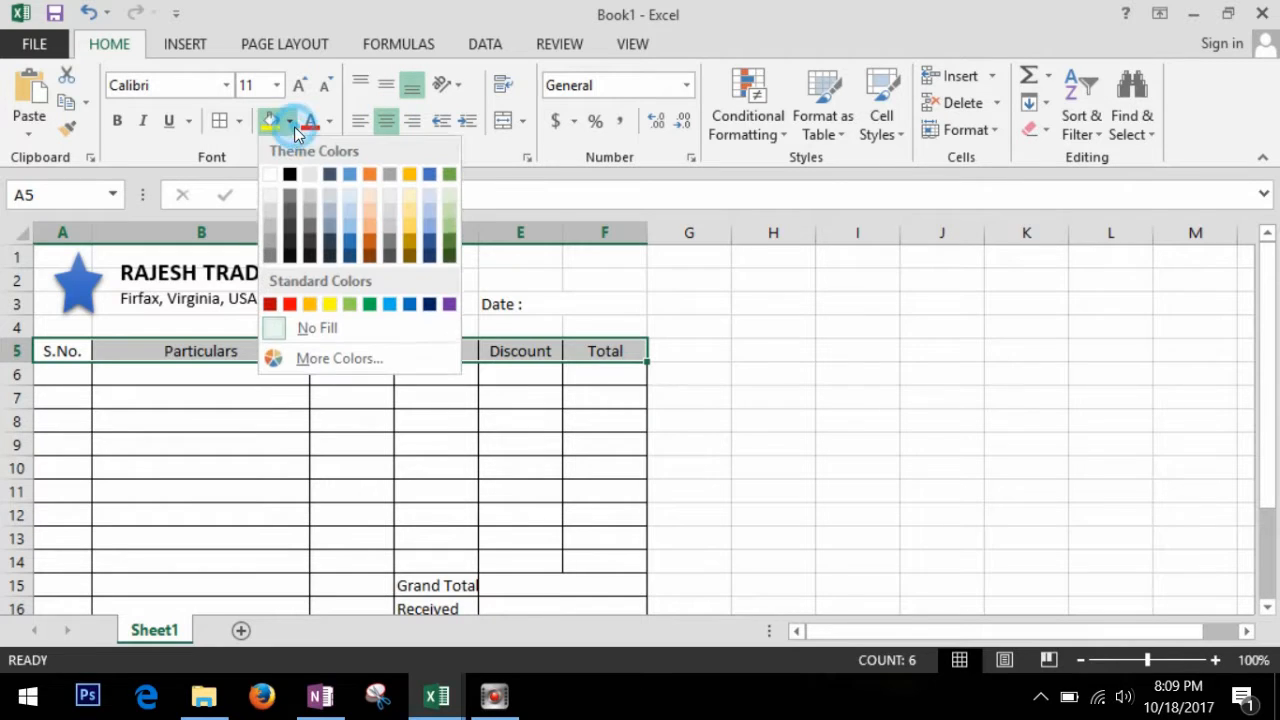
{"action": "left_click", "coordinate": [409, 303]}
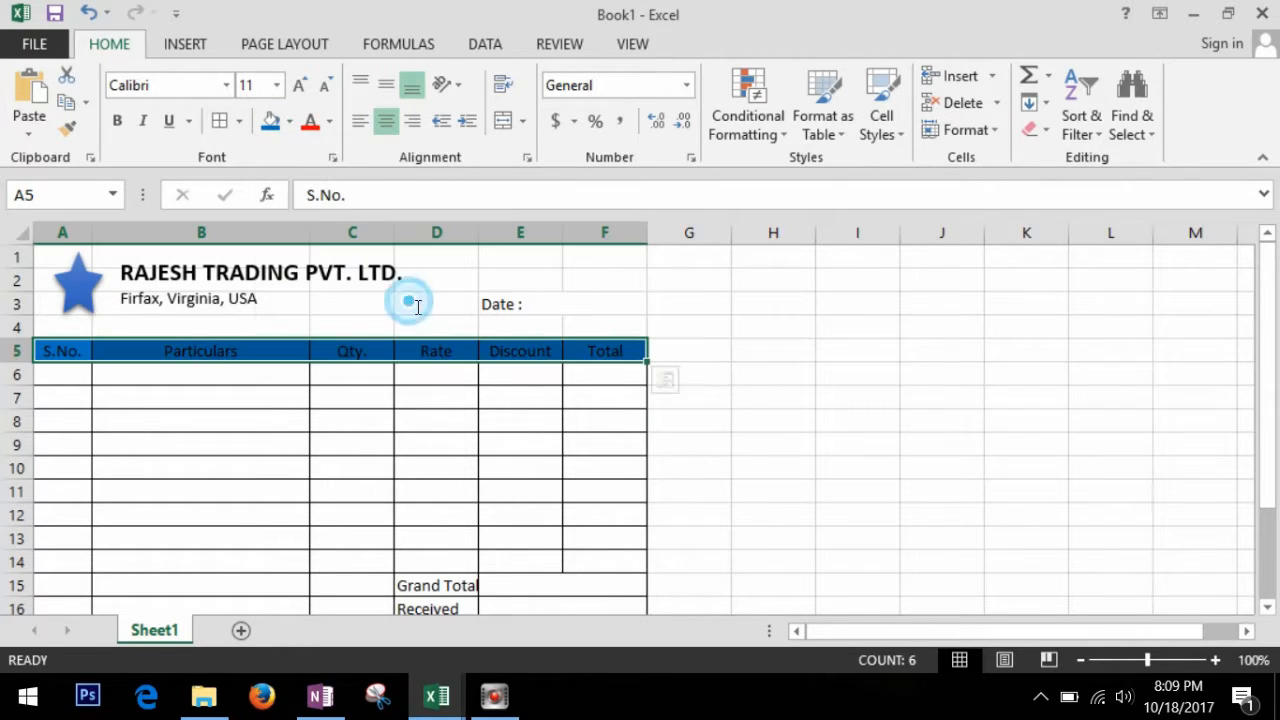
Step: Make the heading text in A5:F5 white and bold
{"action": "left_click", "coordinate": [331, 126]}
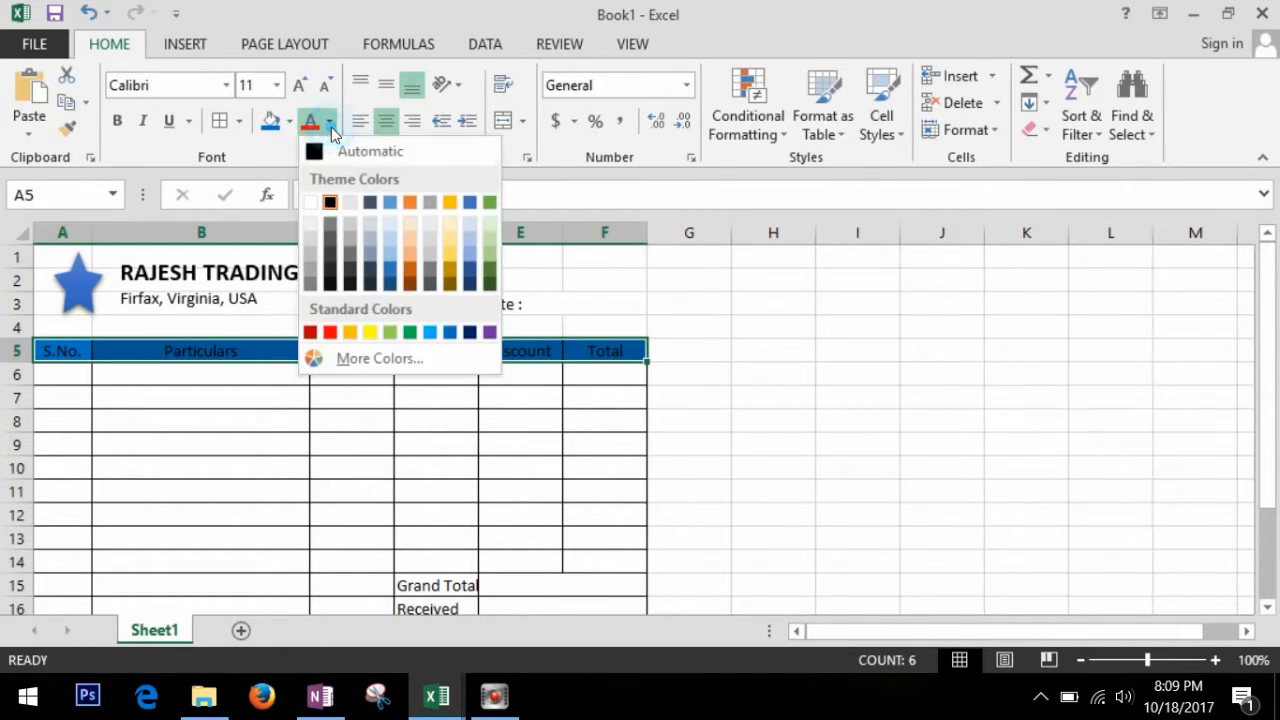
{"action": "left_click", "coordinate": [311, 204]}
{"action": "left_click", "coordinate": [120, 127]}
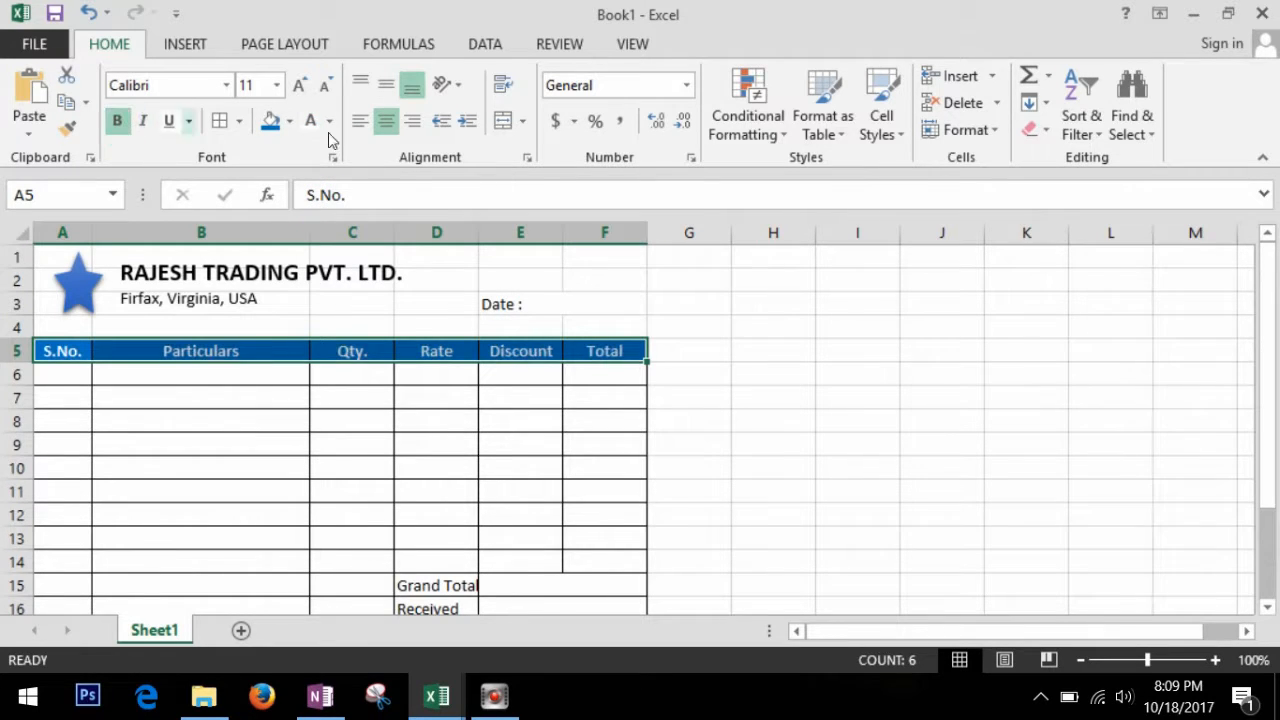
{"action": "left_click", "coordinate": [741, 417]}
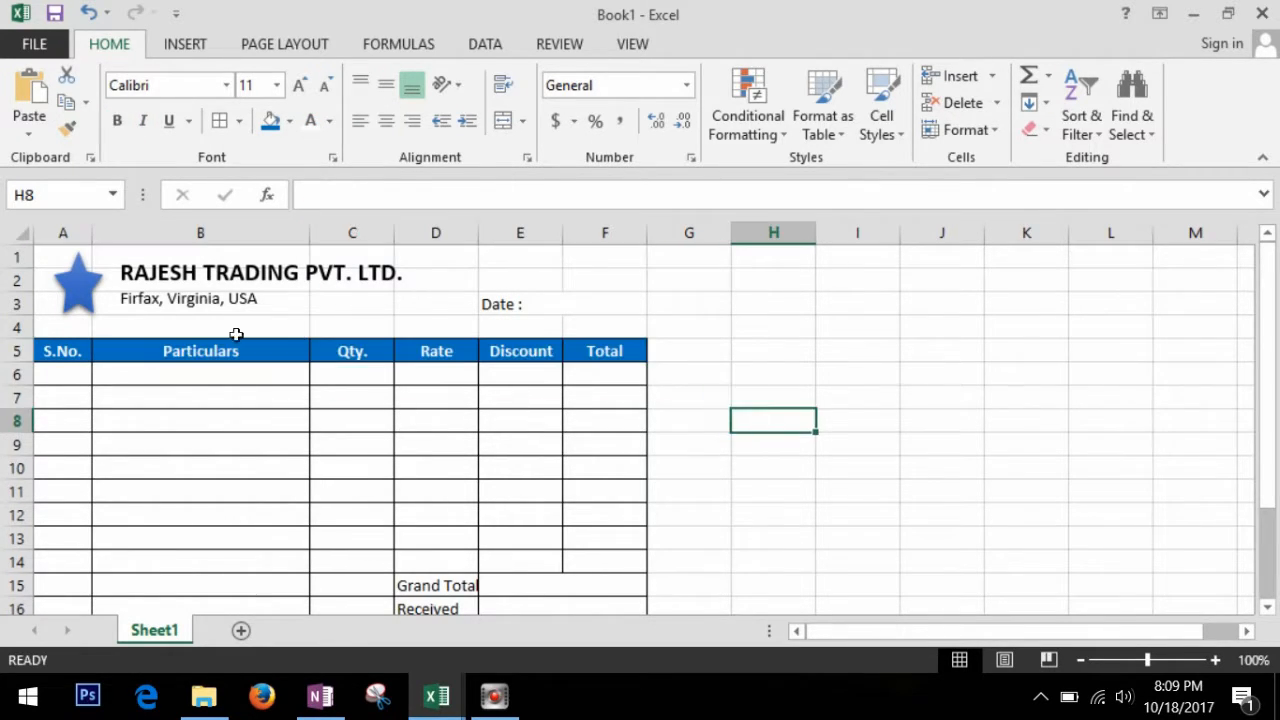
Step: Move the star and the company name text box slightly to the right so they sit side by side without overlapping
{"action": "left_click", "coordinate": [90, 295]}
{"action": "mouse_move", "coordinate": [110, 288]}
{"action": "left_mouse_down"}
{"action": "mouse_move", "coordinate": [132, 298]}
{"action": "mouse_move", "coordinate": [94, 293]}
{"action": "left_mouse_up"}
{"action": "left_click", "coordinate": [234, 293]}
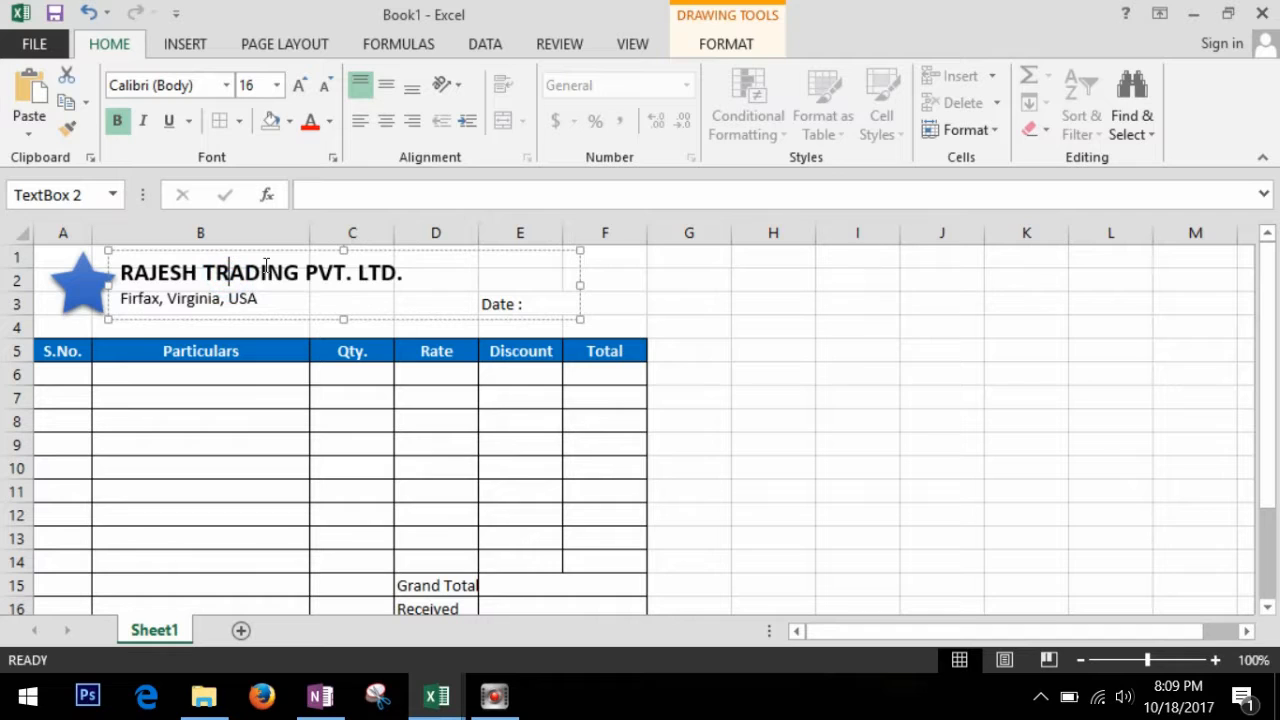
{"action": "left_click_drag", "start_coordinate": [260, 253], "coordinate": [285, 264]}
{"action": "left_click", "coordinate": [101, 290]}
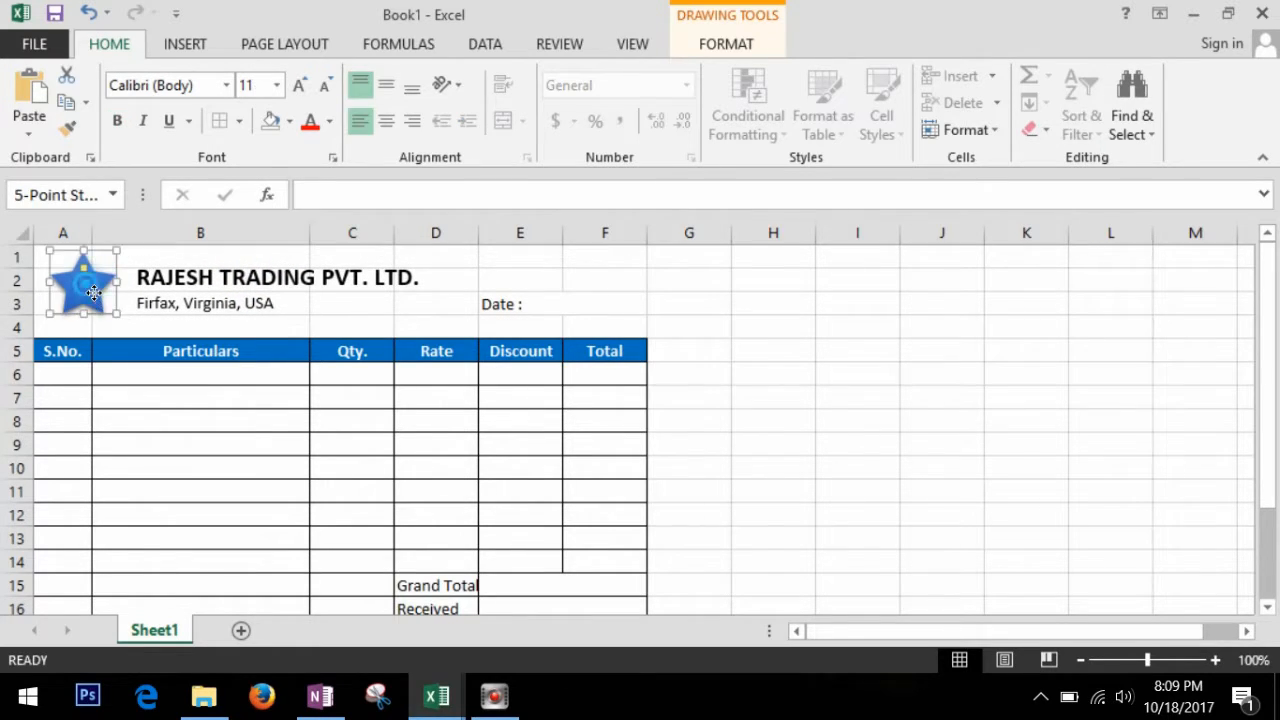
Step: Insert two more blank rows at row 4, between the company header and the bill table
{"action": "left_click", "coordinate": [16, 325]}
{"action": "right_click", "coordinate": [16, 325]}
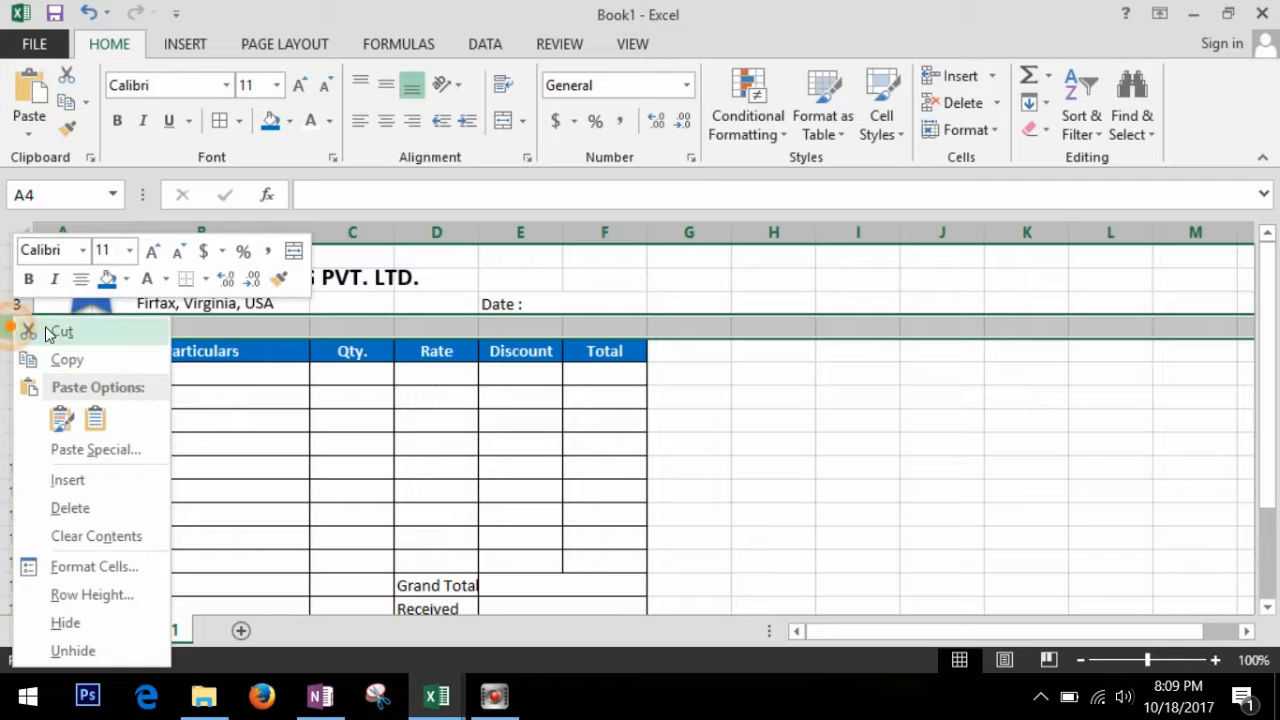
{"action": "left_click", "coordinate": [110, 482]}
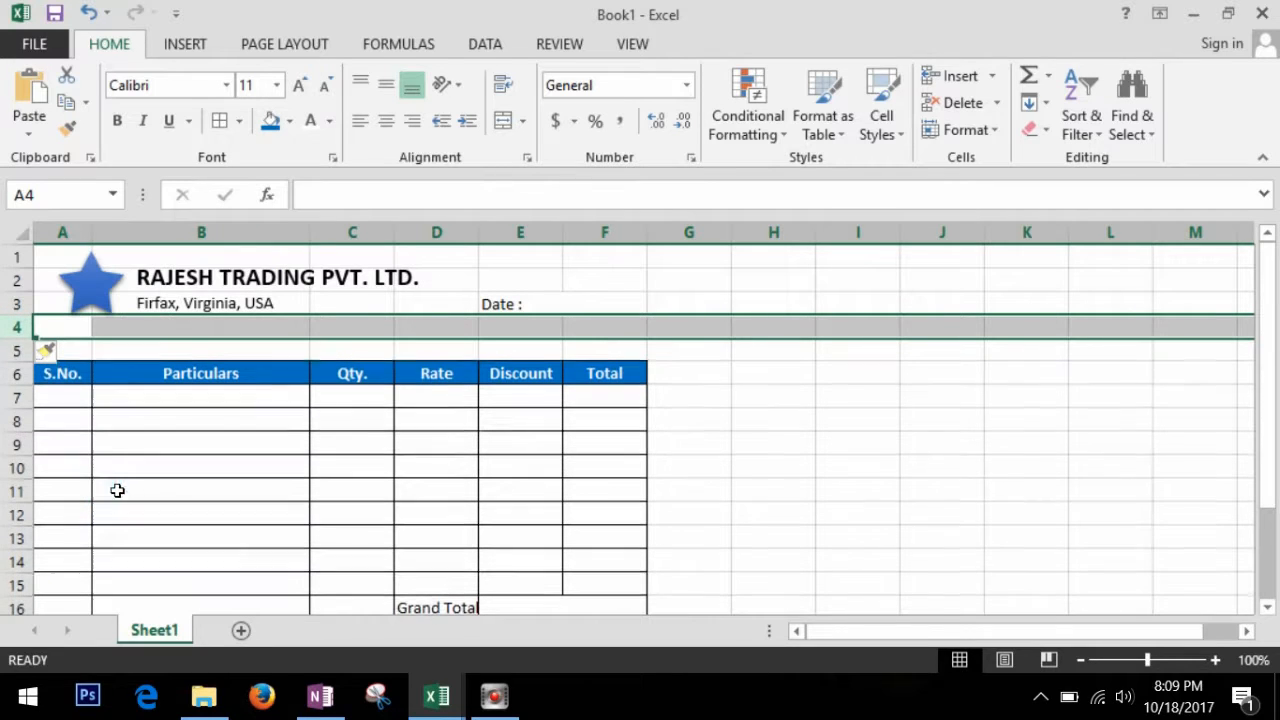
{"action": "right_click", "coordinate": [17, 325]}
{"action": "left_click", "coordinate": [72, 480]}
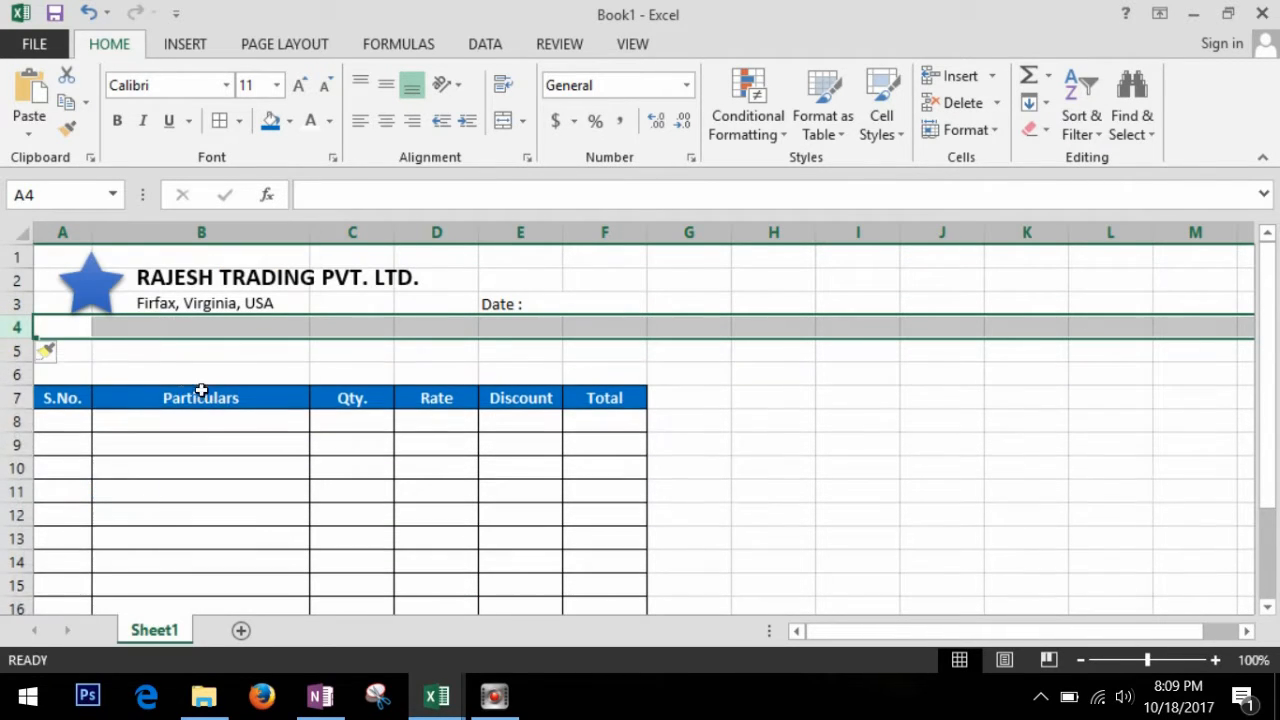
Step: Enter the label "To:" in cell A5
{"action": "left_click", "coordinate": [131, 353]}
{"action": "left_click", "coordinate": [62, 351]}
{"action": "type", "text": "To"}
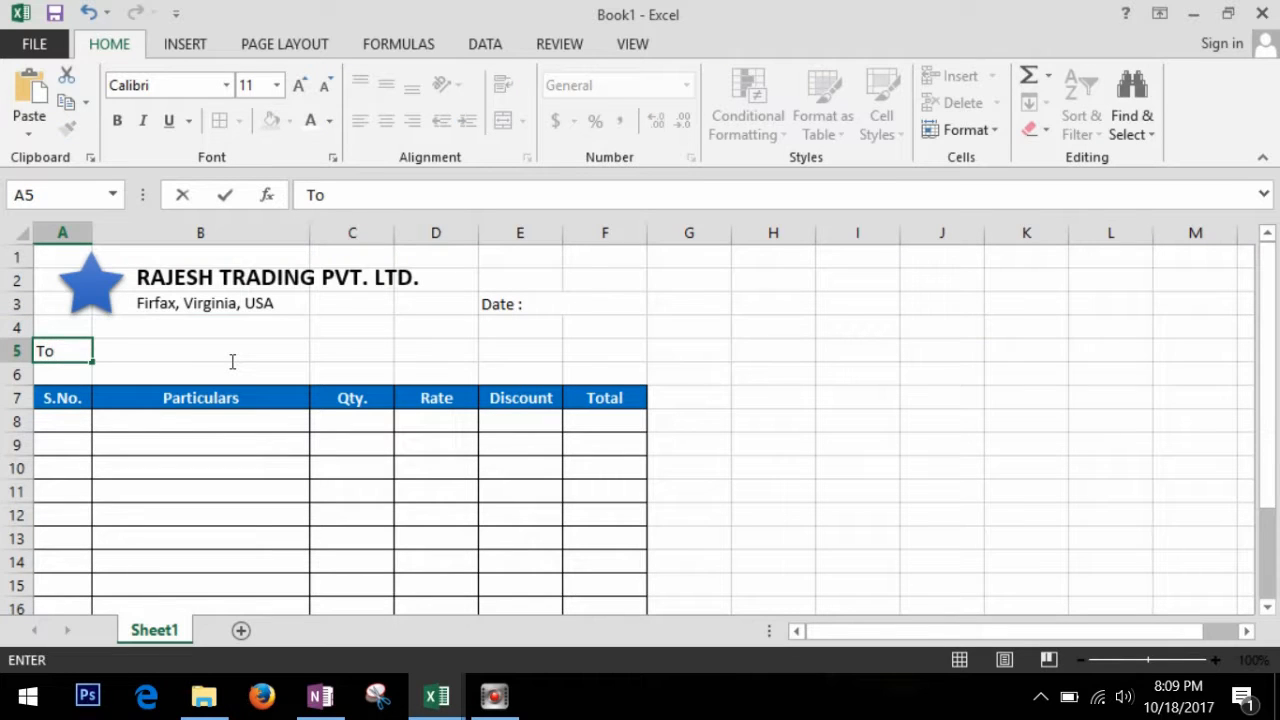
{"action": "type", "text": ":"}
{"action": "left_click", "coordinate": [270, 356]}
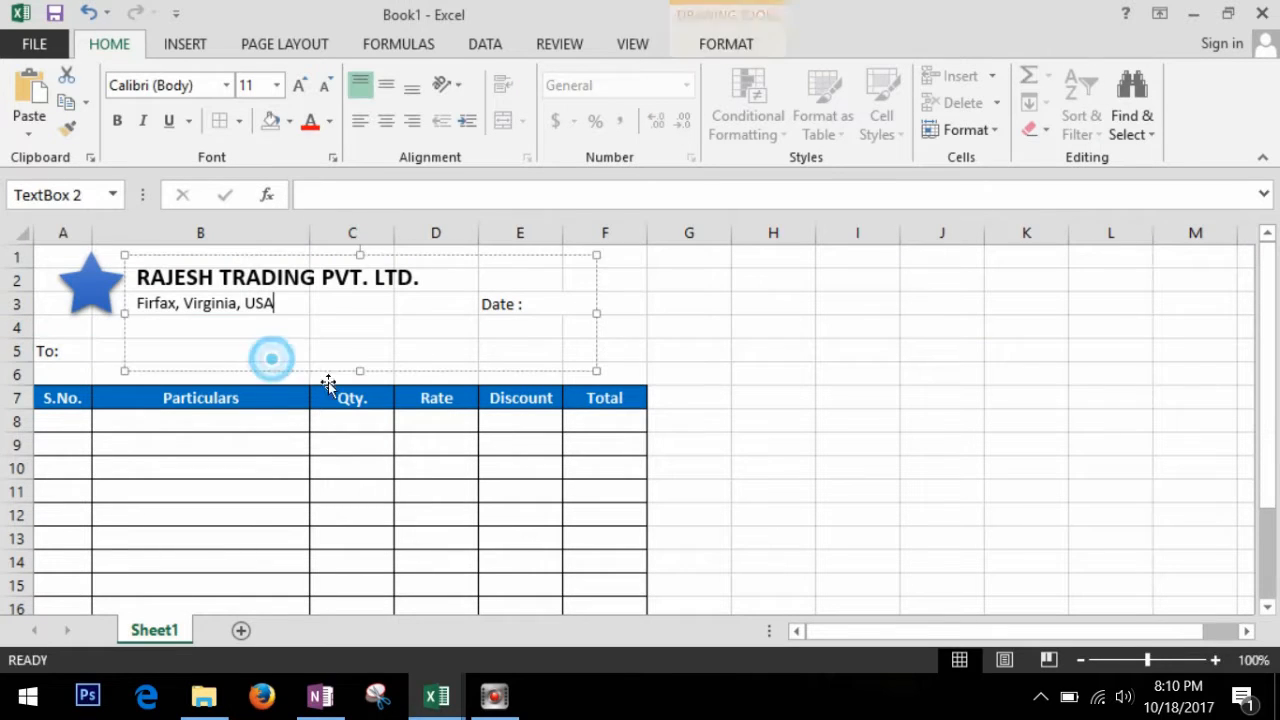
Step: Right-align the "To:" label in A5 and shorten the company name text box so it ends above row 5
{"action": "left_click", "coordinate": [78, 356]}
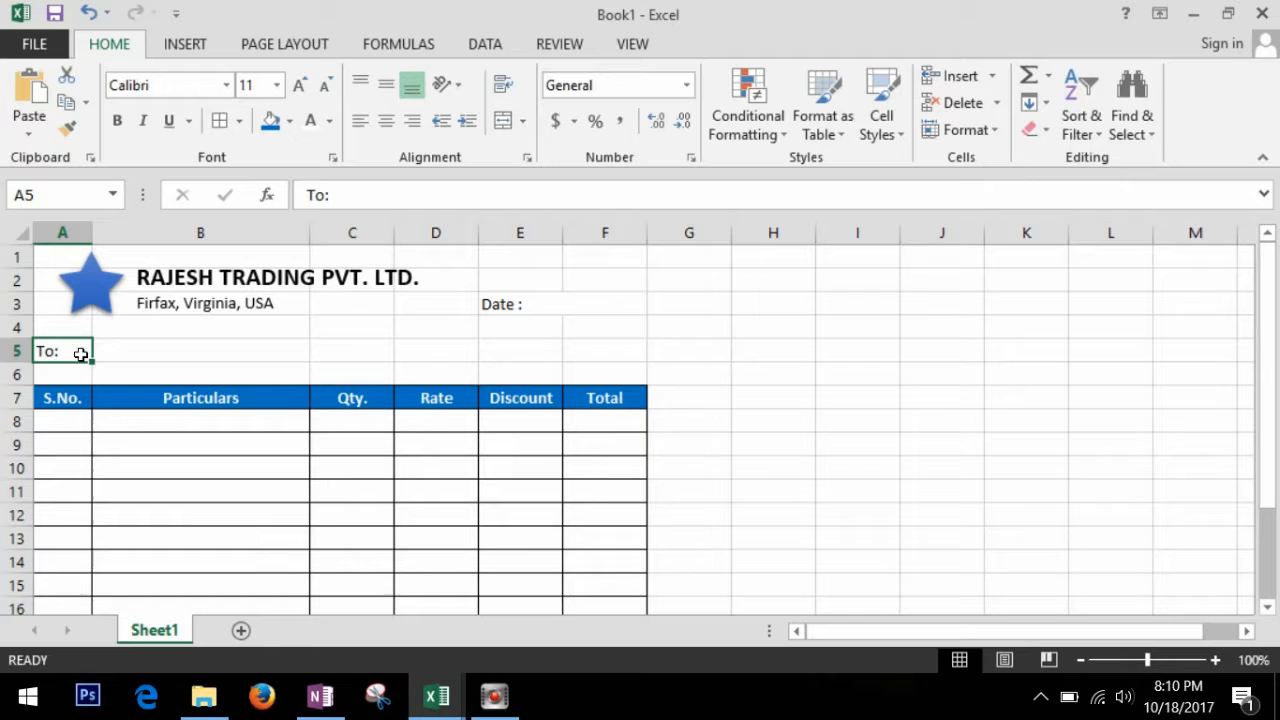
{"action": "left_click", "coordinate": [412, 120]}
{"action": "left_click", "coordinate": [326, 372]}
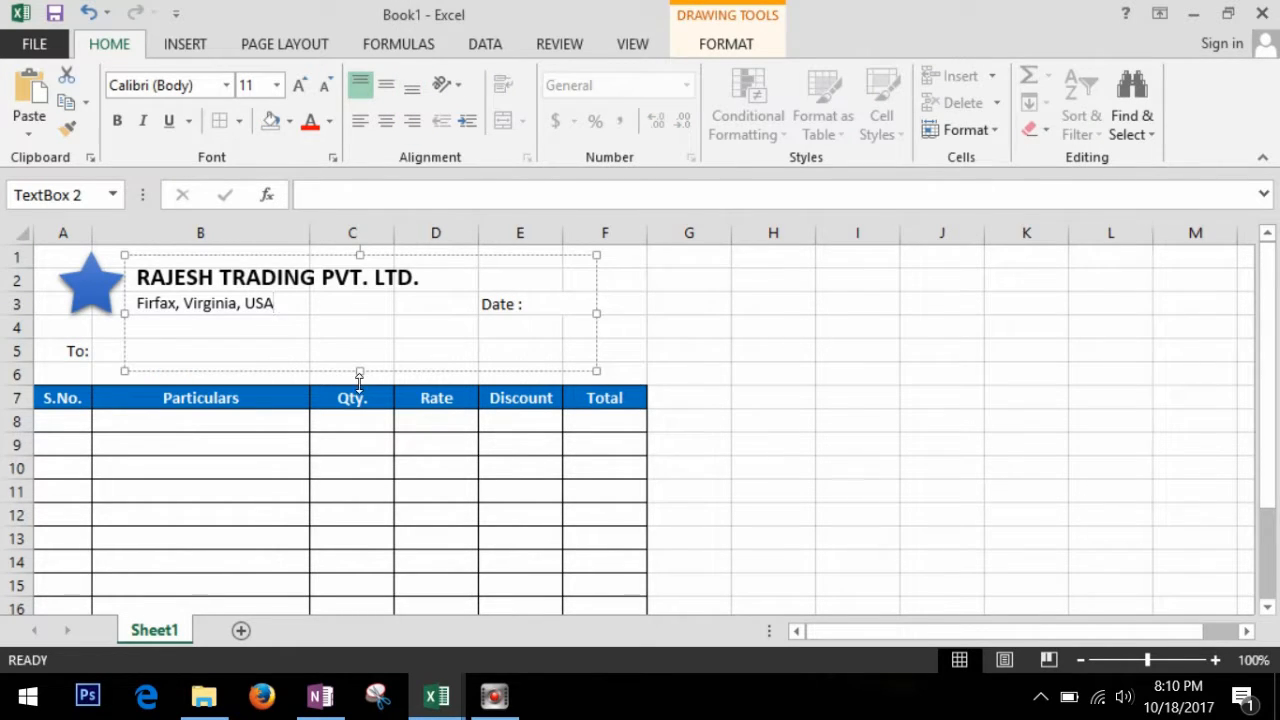
{"action": "left_click_drag", "start_coordinate": [357, 373], "coordinate": [347, 343]}
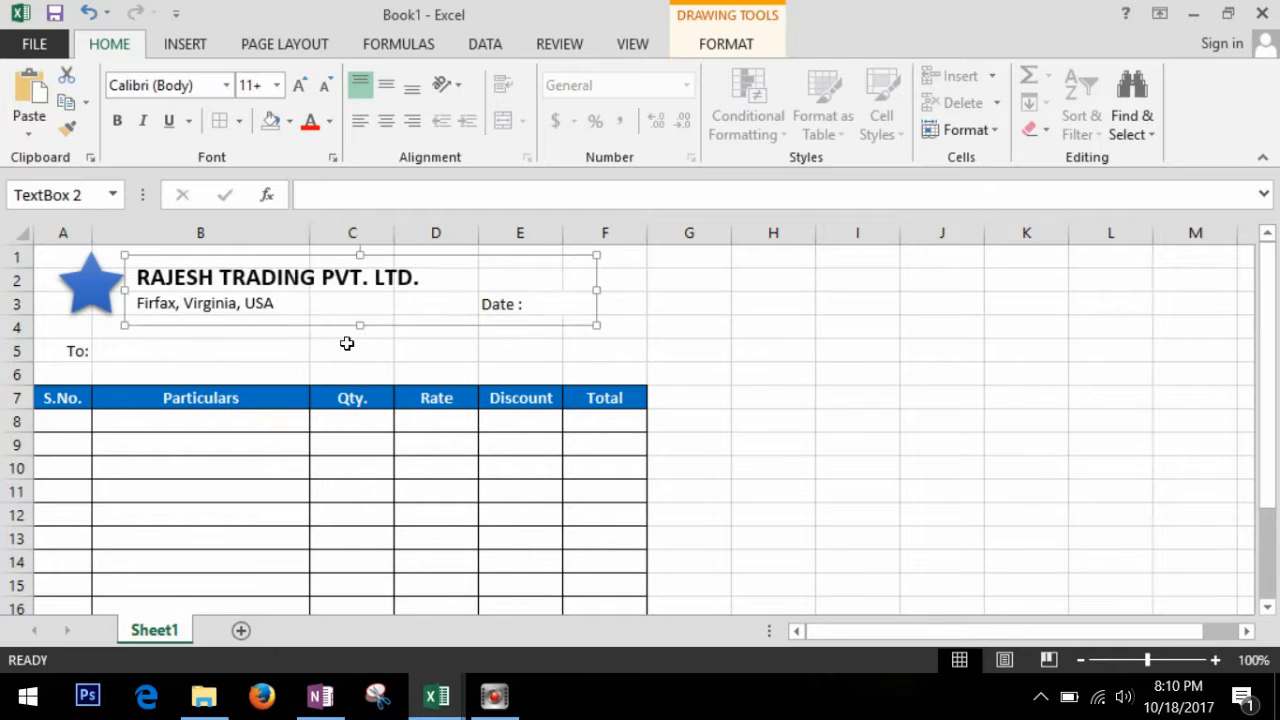
Step: Merge and center B5:F5 and give the merged cell a bottom border as the recipient line
{"action": "left_click_drag", "start_coordinate": [178, 361], "coordinate": [571, 351]}
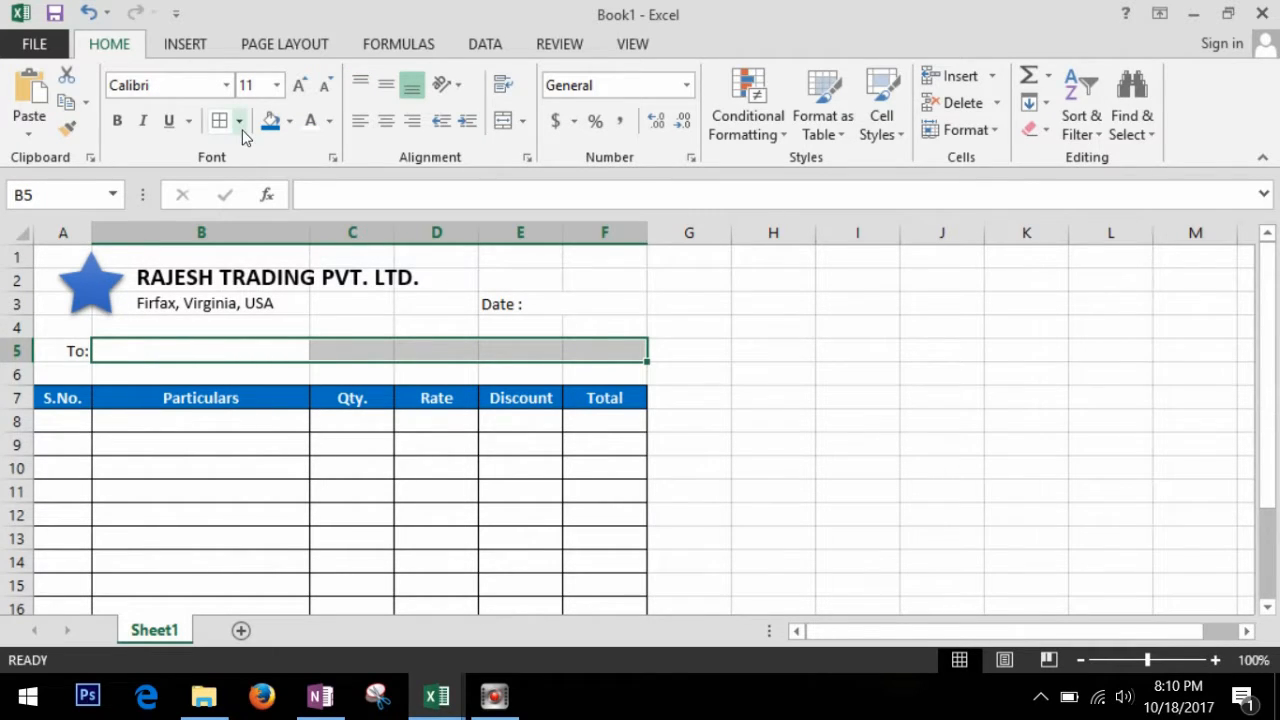
{"action": "left_click", "coordinate": [521, 121]}
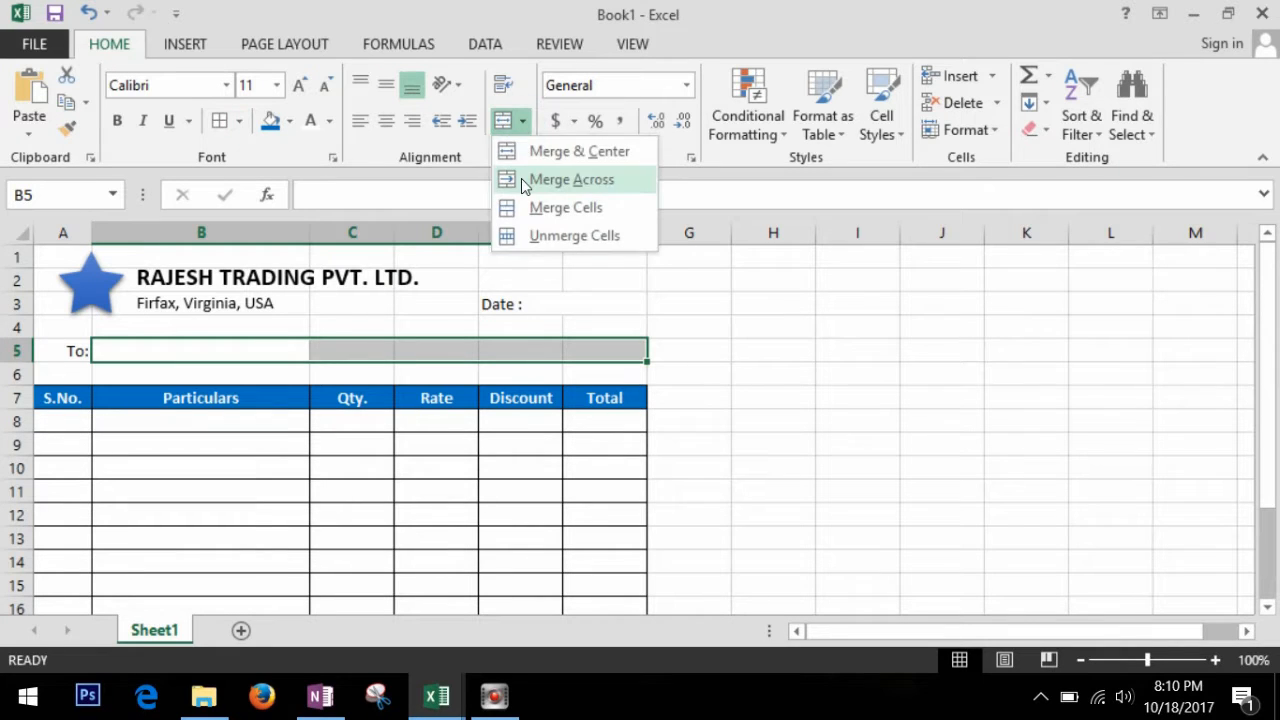
{"action": "left_click", "coordinate": [530, 151]}
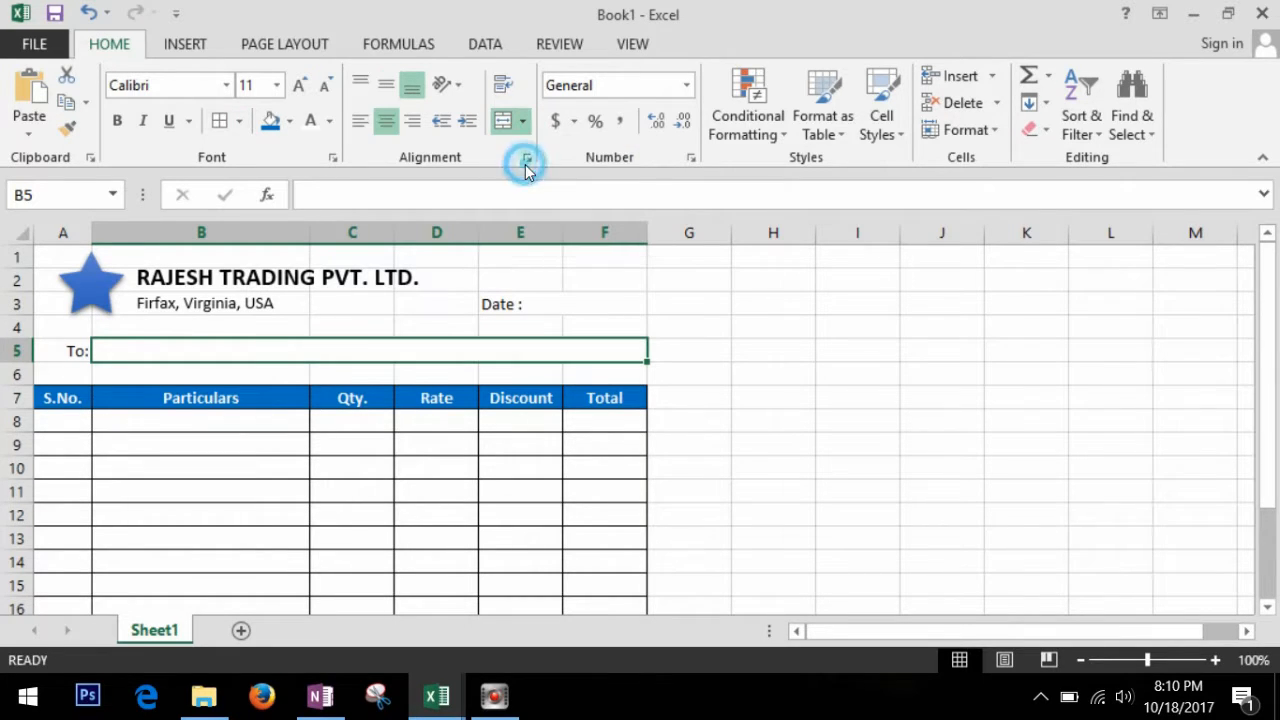
{"action": "left_click", "coordinate": [240, 121]}
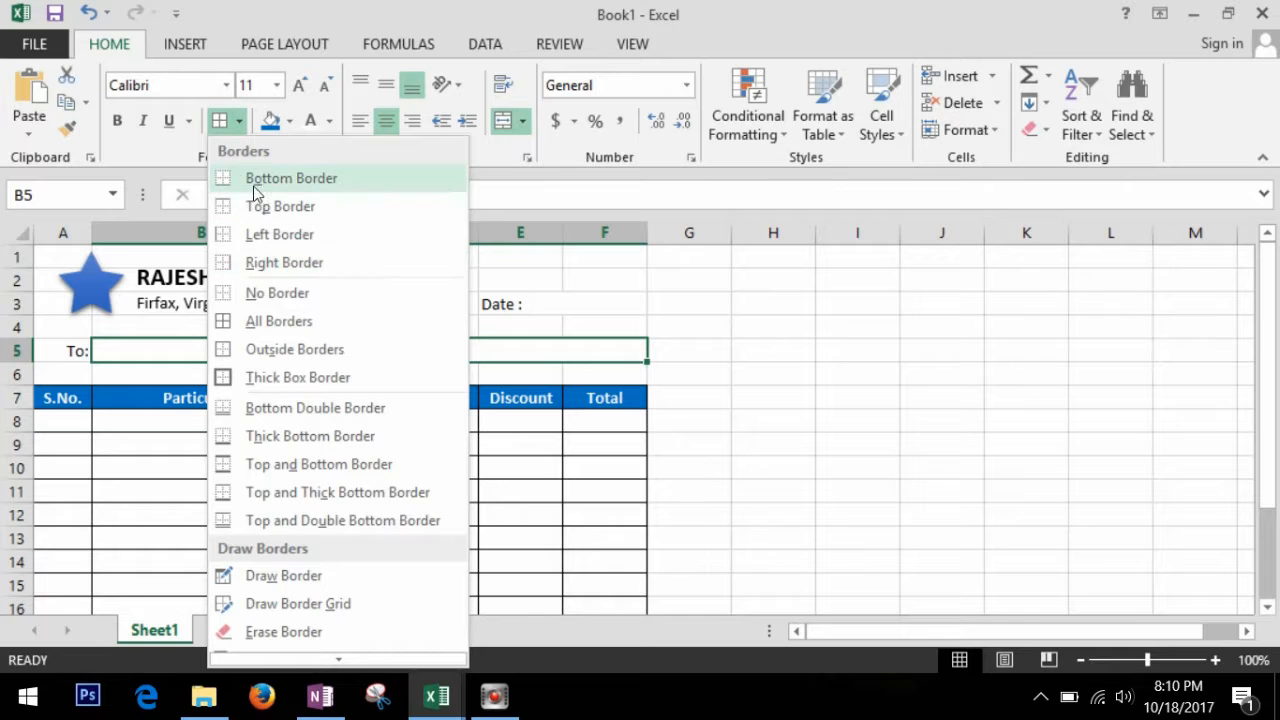
{"action": "left_click", "coordinate": [255, 185]}
{"action": "left_click", "coordinate": [764, 455]}
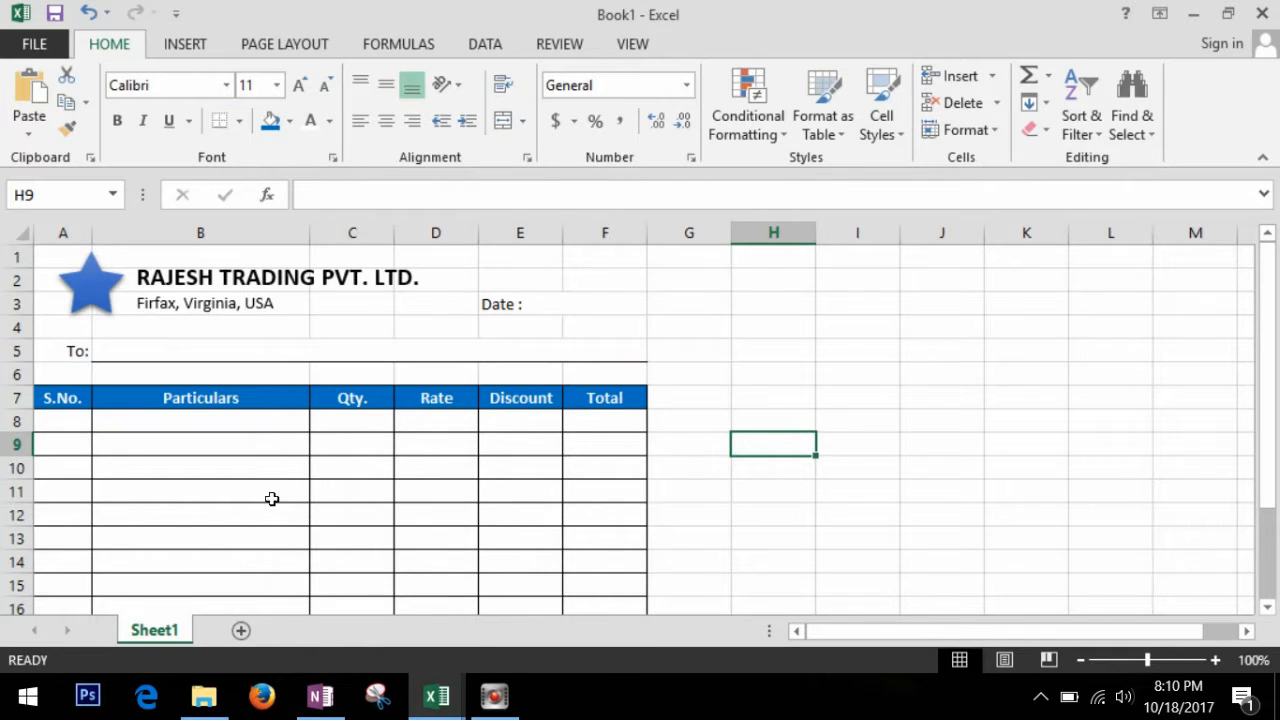
Step: Add the italic notes "Goods Once sold, will not be returned*" in B21 and "*Conditions Apply" in B22, the second in smaller text
{"action": "scroll", "coordinate": [202, 441], "scroll_direction": "down", "scroll_amount": 3}
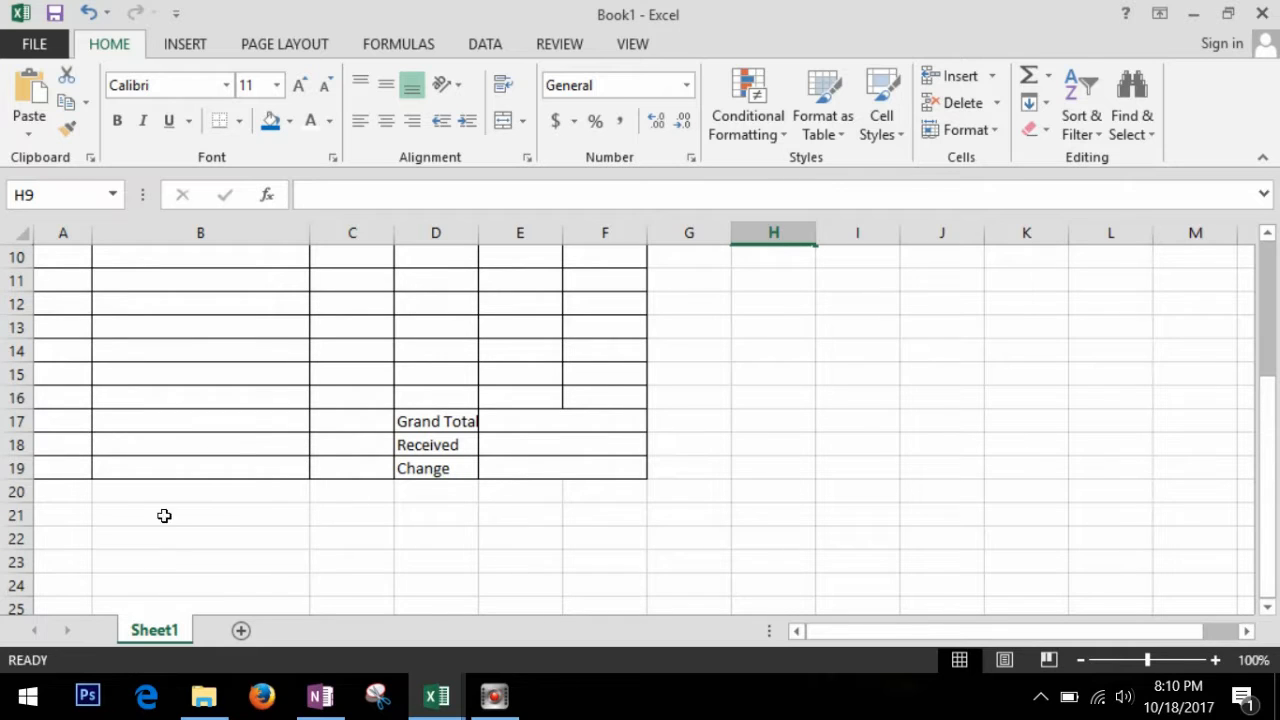
{"action": "left_click", "coordinate": [140, 521]}
{"action": "type", "text": "Goods Once sold, will not be returned* *Conditions Apply"}
Step: Merge E21:F21 and E22:F22 into a signature block with a line between them and enter "Signature" in E22
{"action": "left_click_drag", "start_coordinate": [520, 514], "coordinate": [604, 514]}
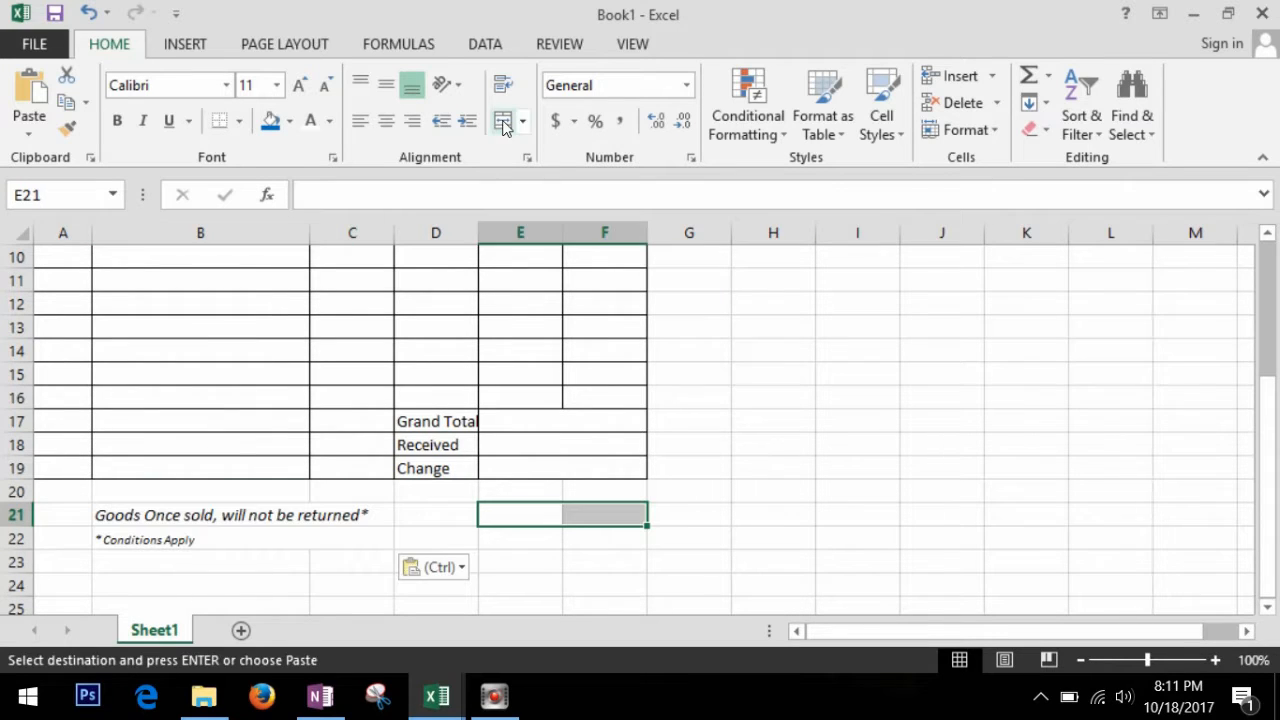
{"action": "left_click", "coordinate": [503, 121]}
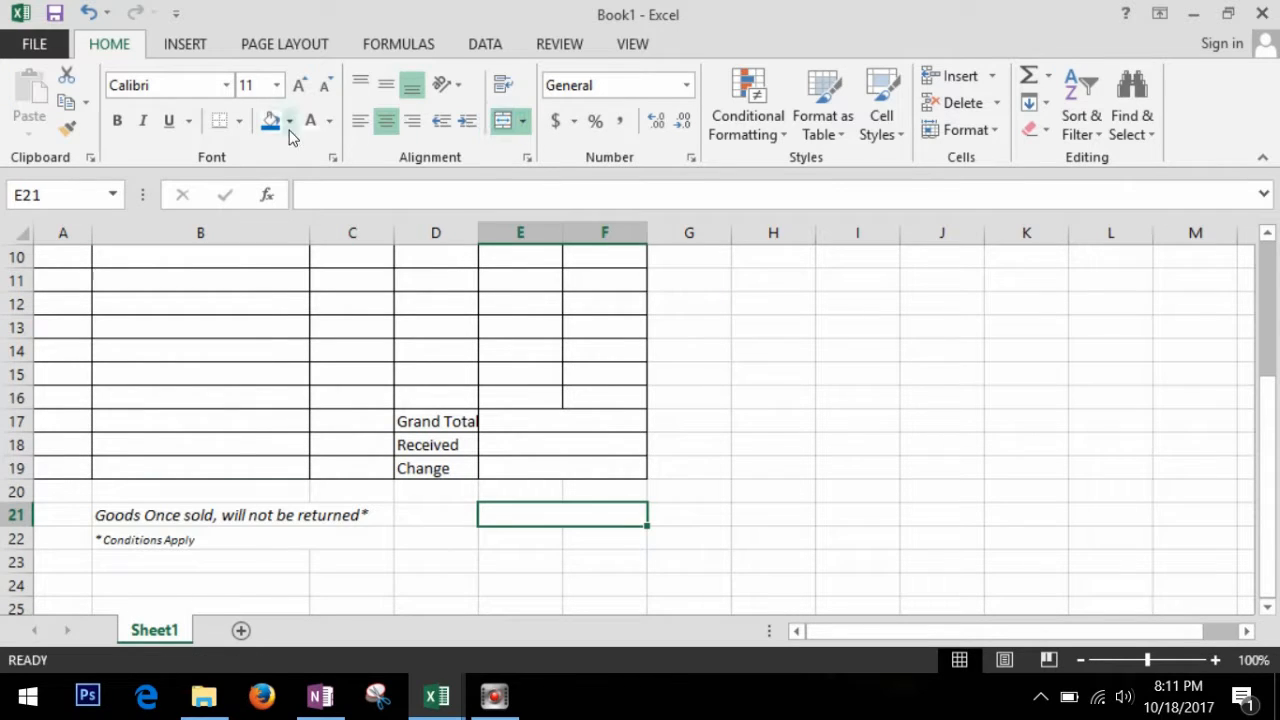
{"action": "left_click", "coordinate": [532, 545]}
{"action": "left_click_drag", "start_coordinate": [532, 545], "coordinate": [606, 543]}
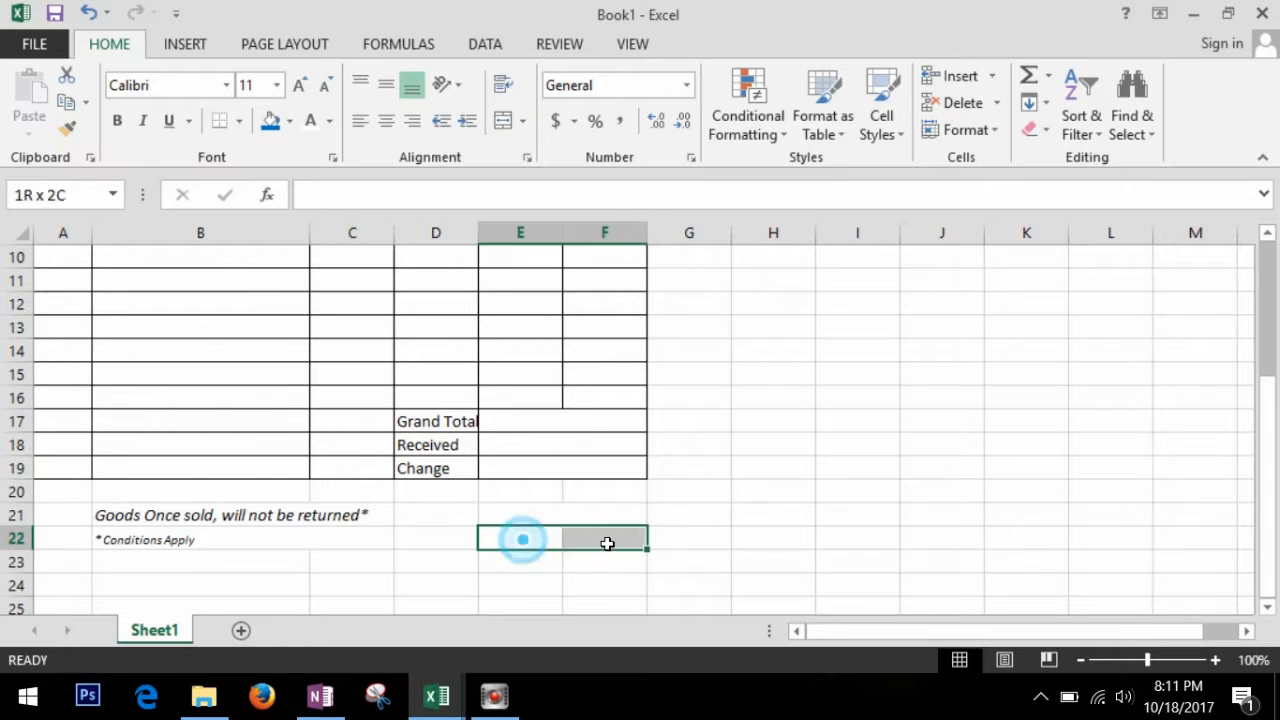
{"action": "left_click", "coordinate": [503, 121]}
{"action": "left_click", "coordinate": [571, 536]}
{"action": "type", "text": "S"}
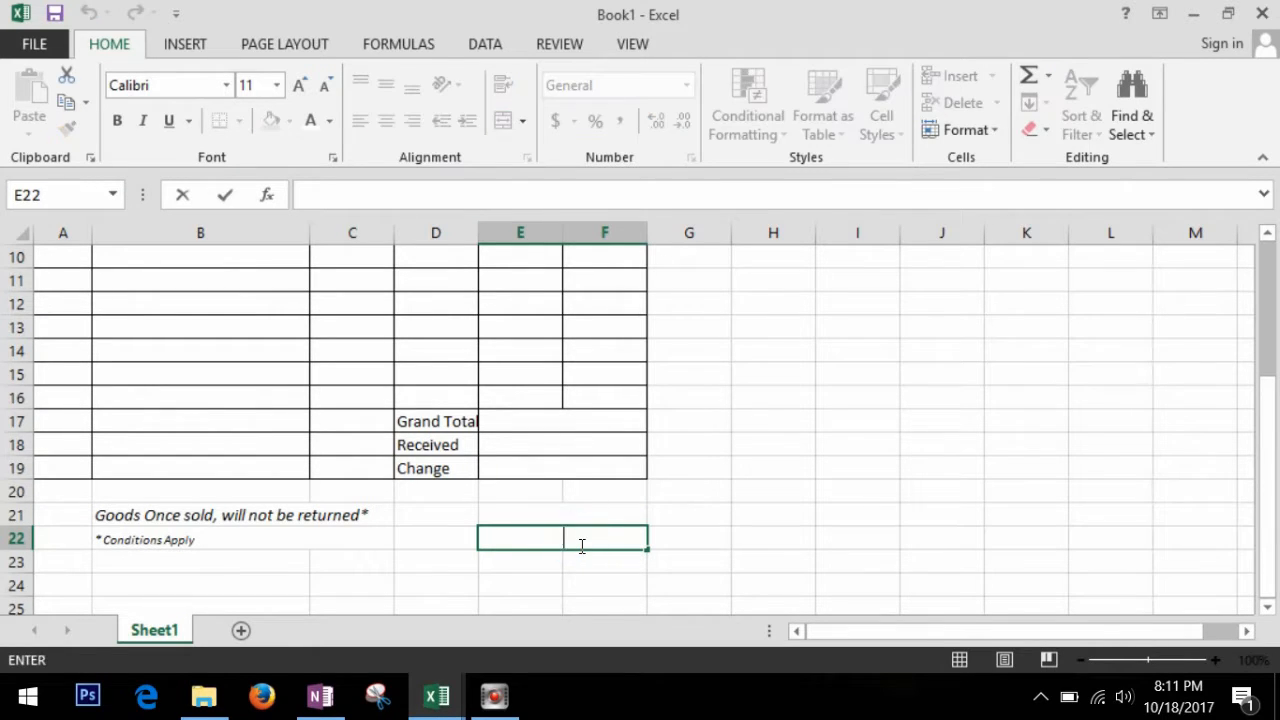
{"action": "type", "text": "ignature"}
{"action": "left_click", "coordinate": [741, 540]}
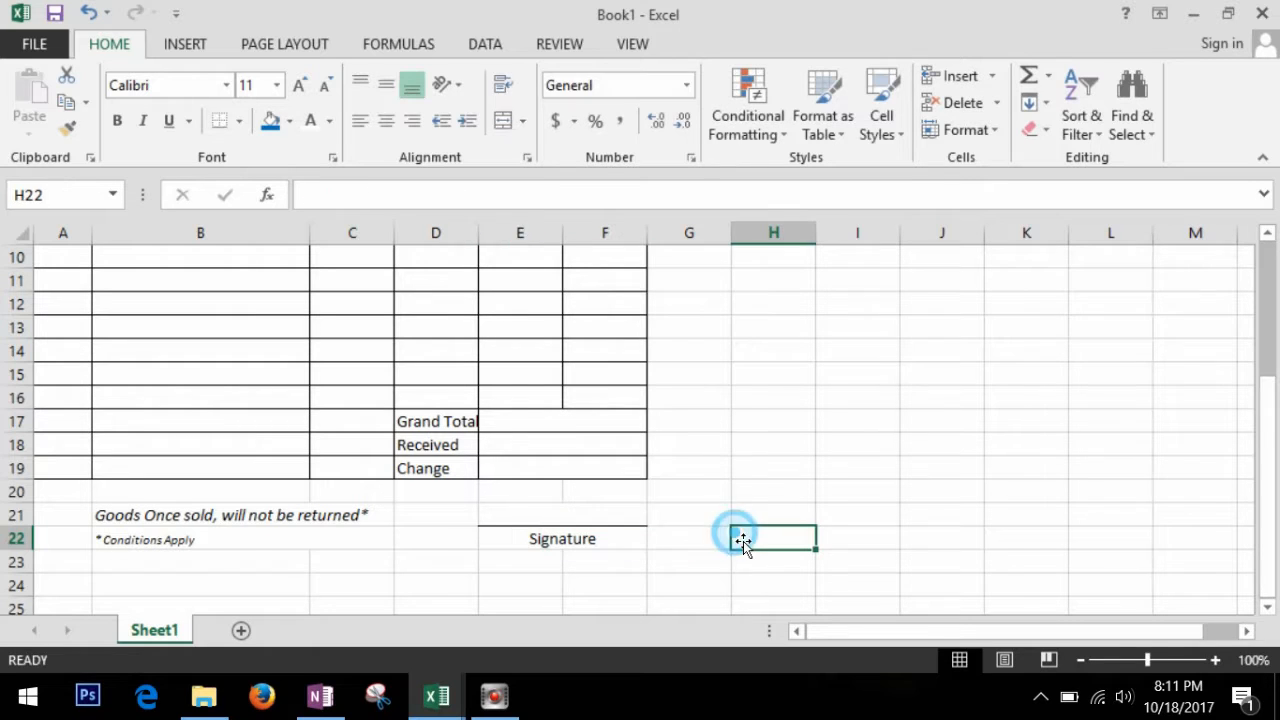
Step: Draw a Flowchart Document shape about 5.27" wide and 0.85" high over the company header, and make row 4 taller to fit it
{"action": "scroll", "coordinate": [696, 537], "scroll_direction": "up", "scroll_amount": 3}
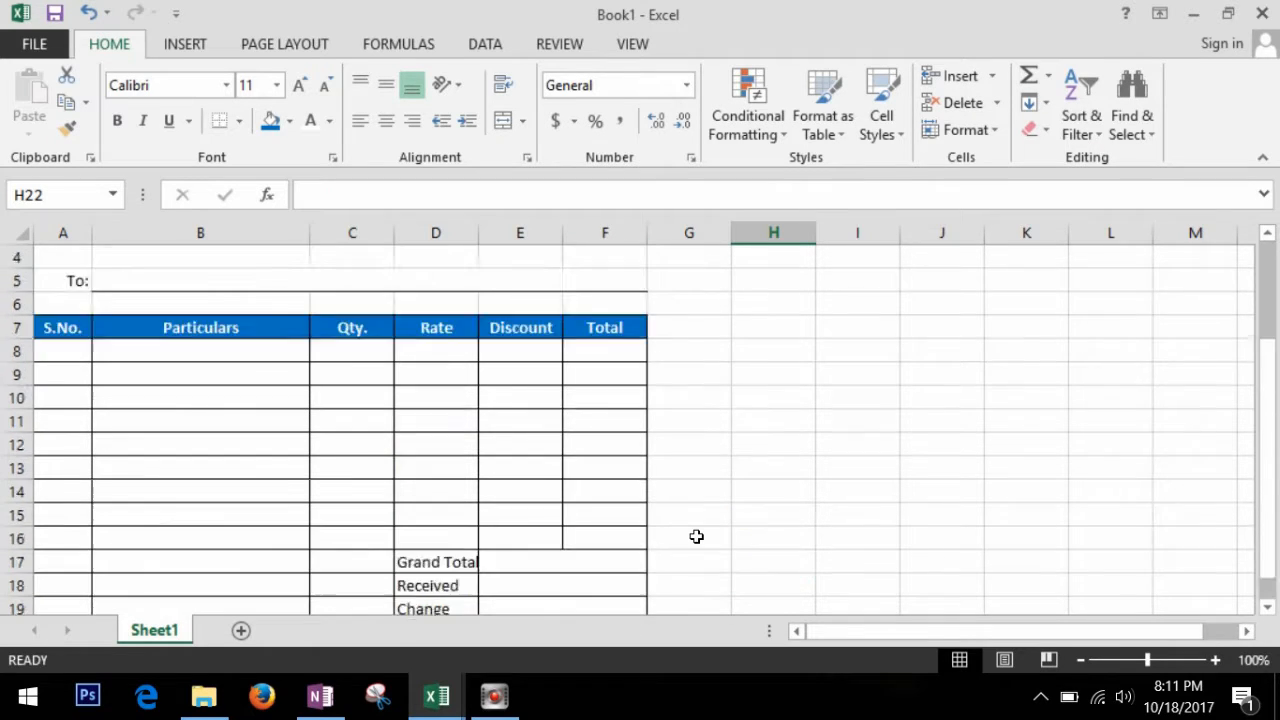
{"action": "left_click", "coordinate": [77, 249]}
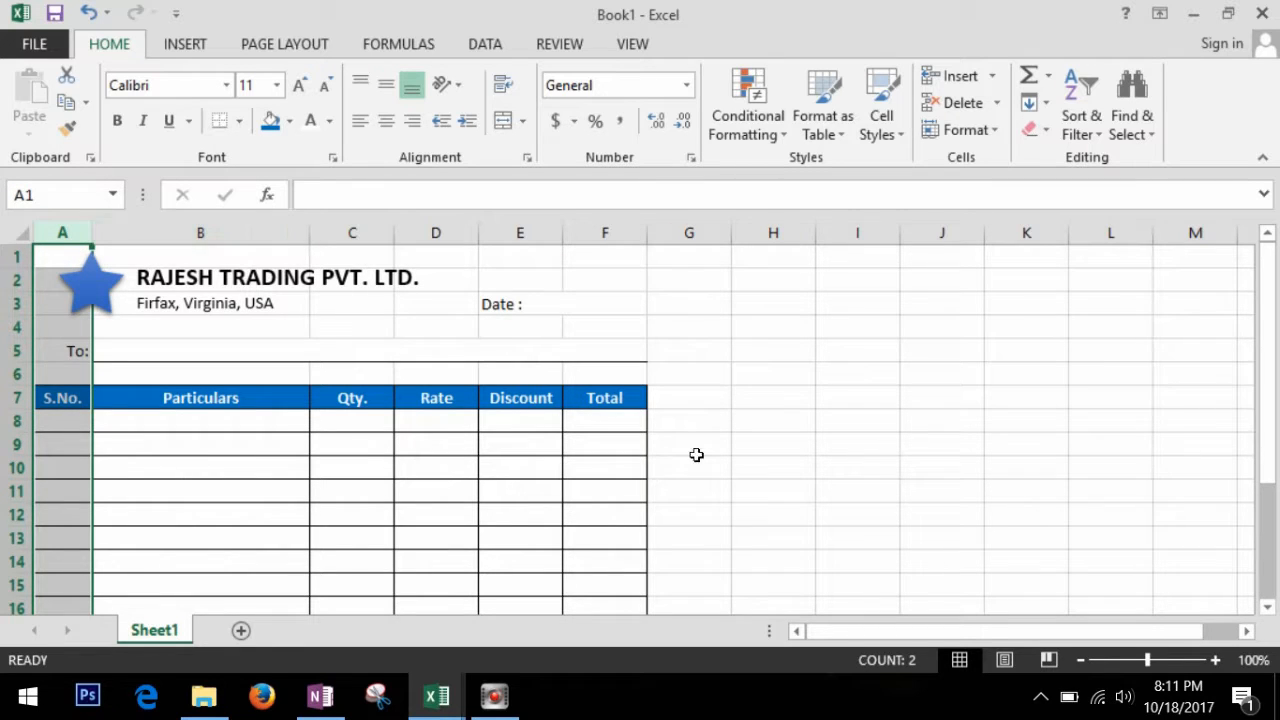
{"action": "left_click", "coordinate": [729, 463]}
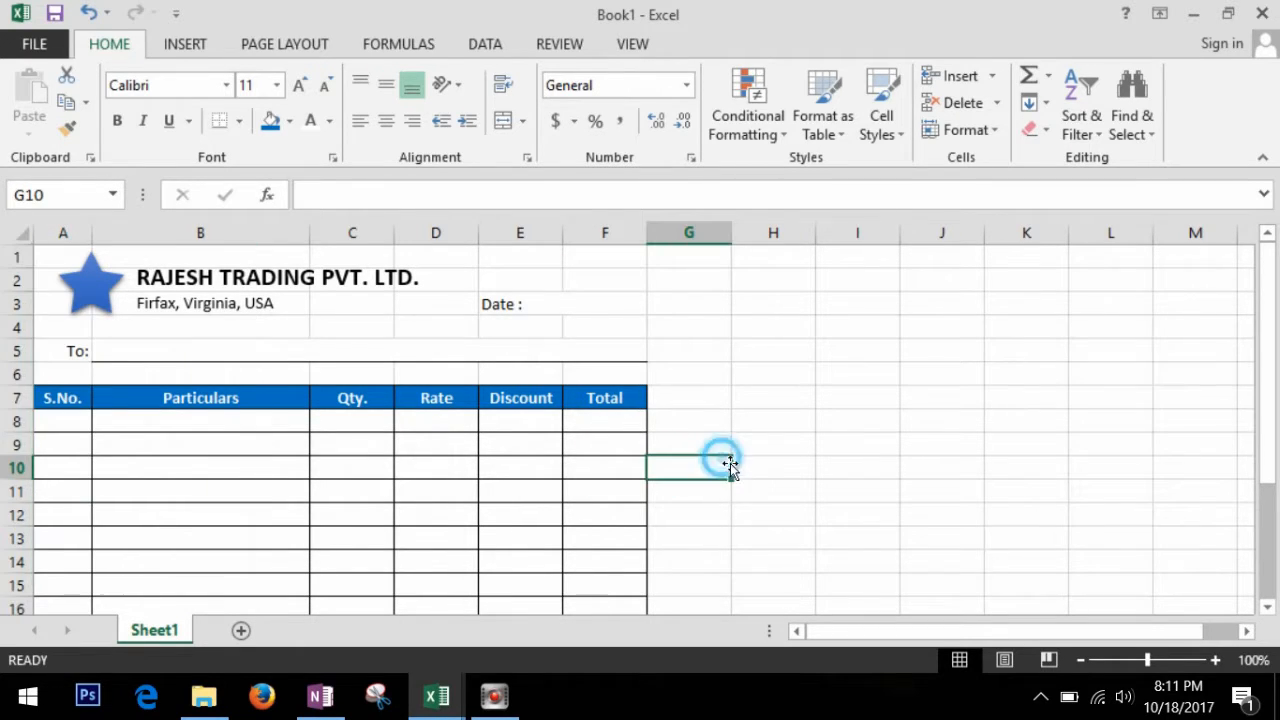
{"action": "left_click", "coordinate": [187, 44]}
{"action": "left_click", "coordinate": [269, 110]}
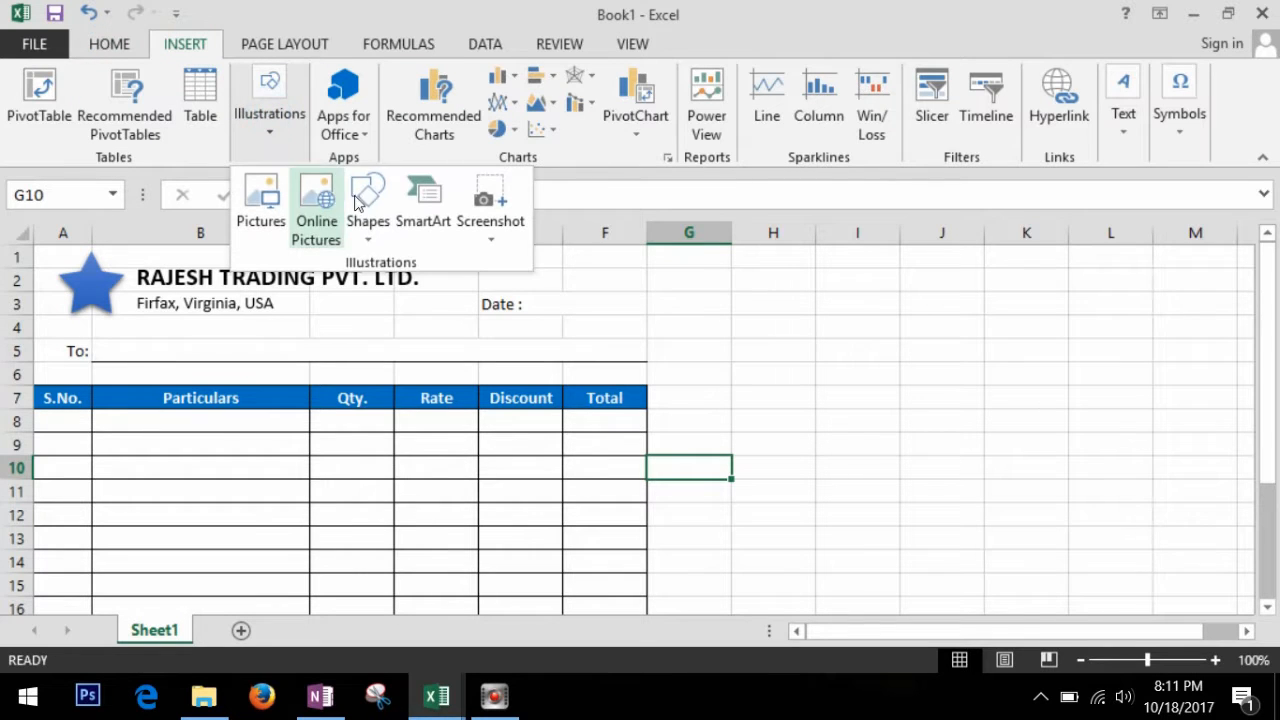
{"action": "left_click", "coordinate": [367, 205]}
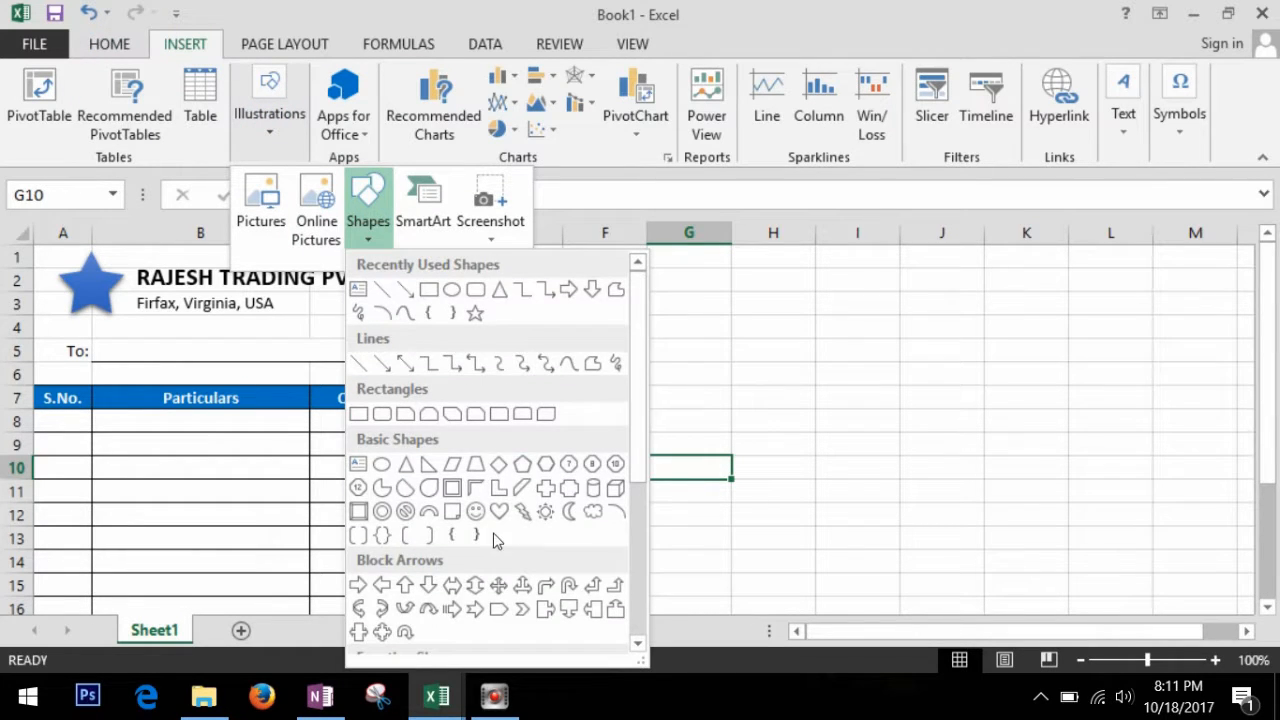
{"action": "scroll", "coordinate": [495, 540], "scroll_direction": "down", "scroll_amount": 5}
{"action": "left_click", "coordinate": [495, 452]}
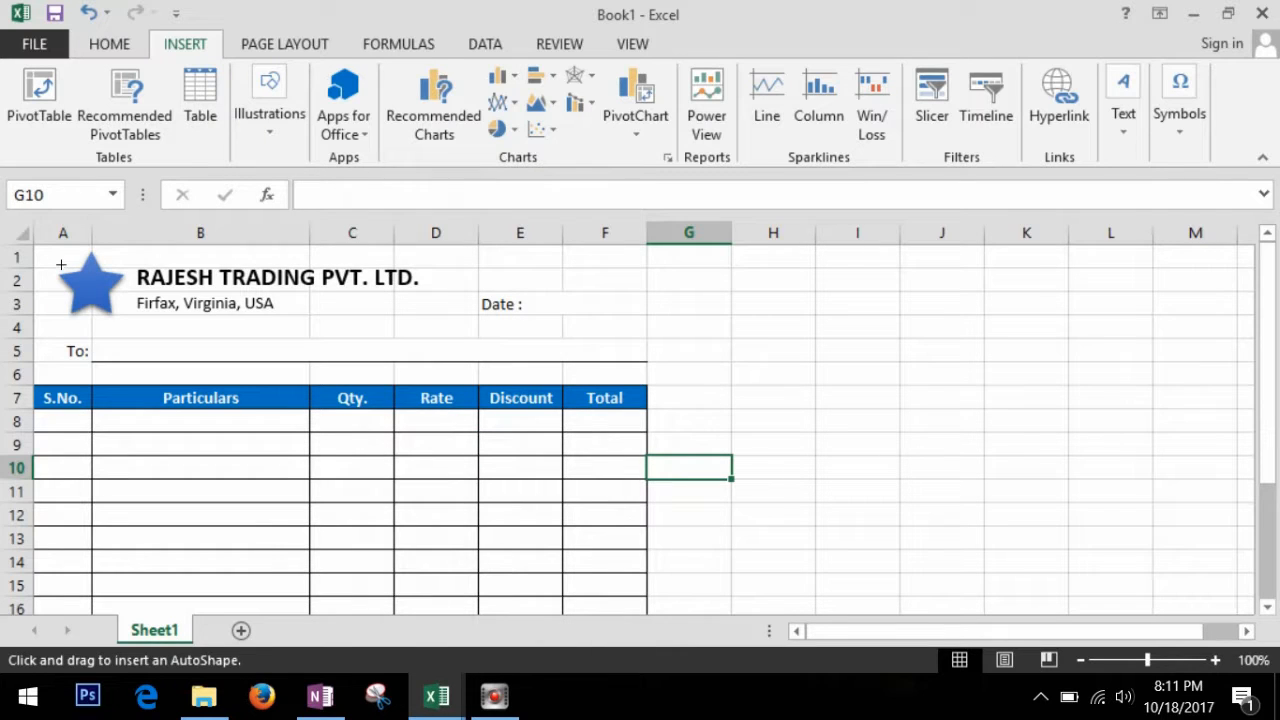
{"action": "mouse_move", "coordinate": [47, 250]}
{"action": "left_mouse_down"}
{"action": "mouse_move", "coordinate": [116, 312]}
{"action": "mouse_move", "coordinate": [654, 361]}
{"action": "left_mouse_up"}
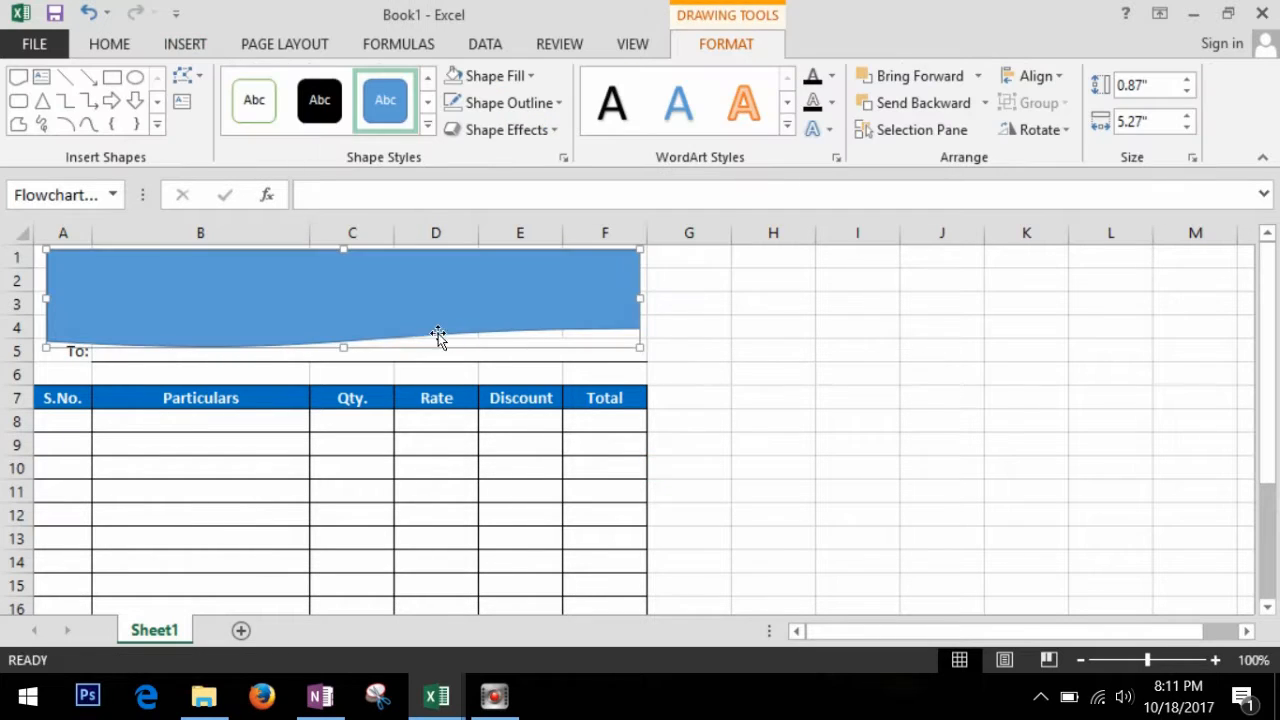
{"action": "left_click_drag", "start_coordinate": [379, 316], "coordinate": [346, 316]}
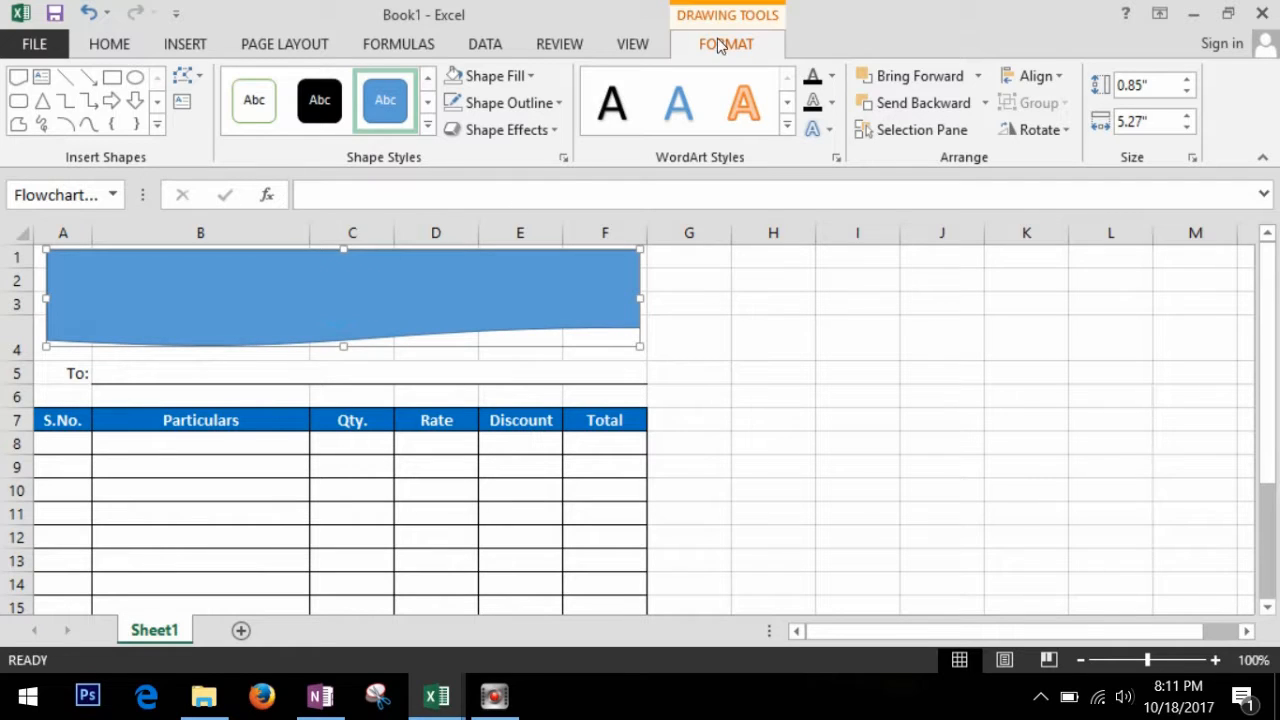
Step: Send the blue banner shape to the back, behind the star and company name text
{"action": "left_click", "coordinate": [984, 103]}
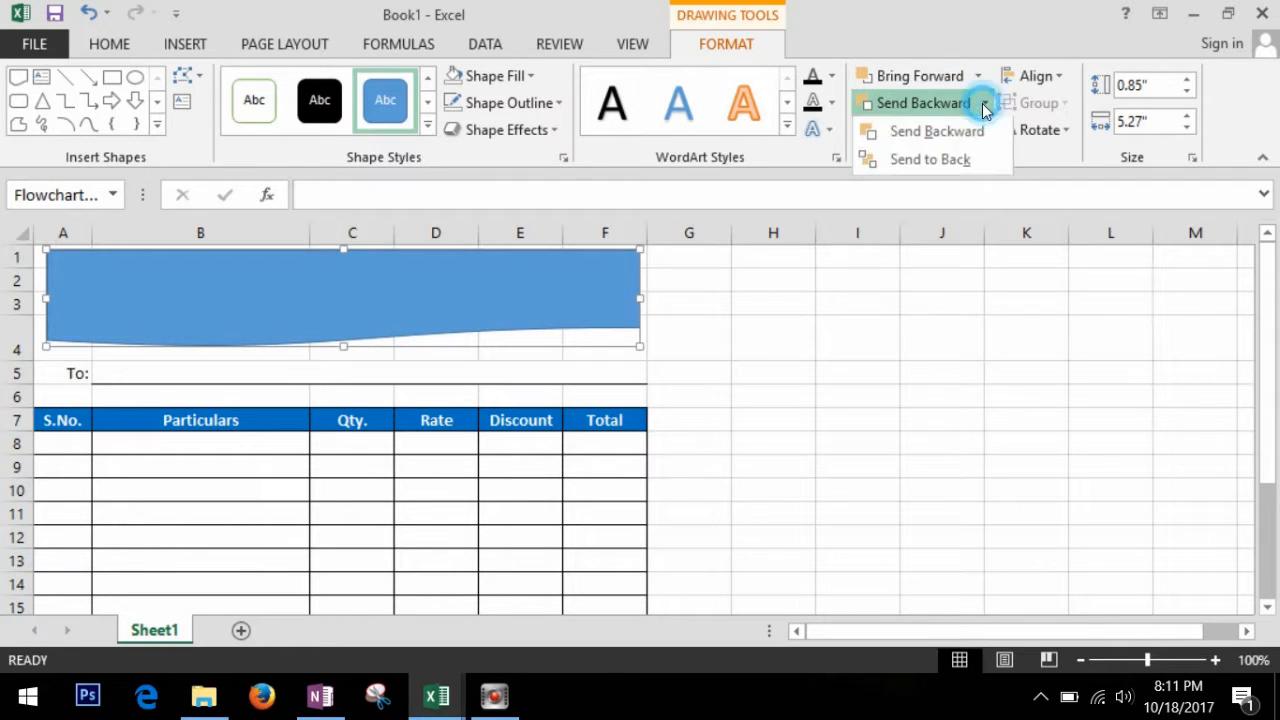
{"action": "left_click", "coordinate": [980, 161]}
{"action": "left_click", "coordinate": [770, 337]}
Step: Add a text box reading "Date :" just below the banner over columns E and F, and make row 5 slightly taller
{"action": "left_click", "coordinate": [185, 44]}
{"action": "left_click", "coordinate": [270, 115]}
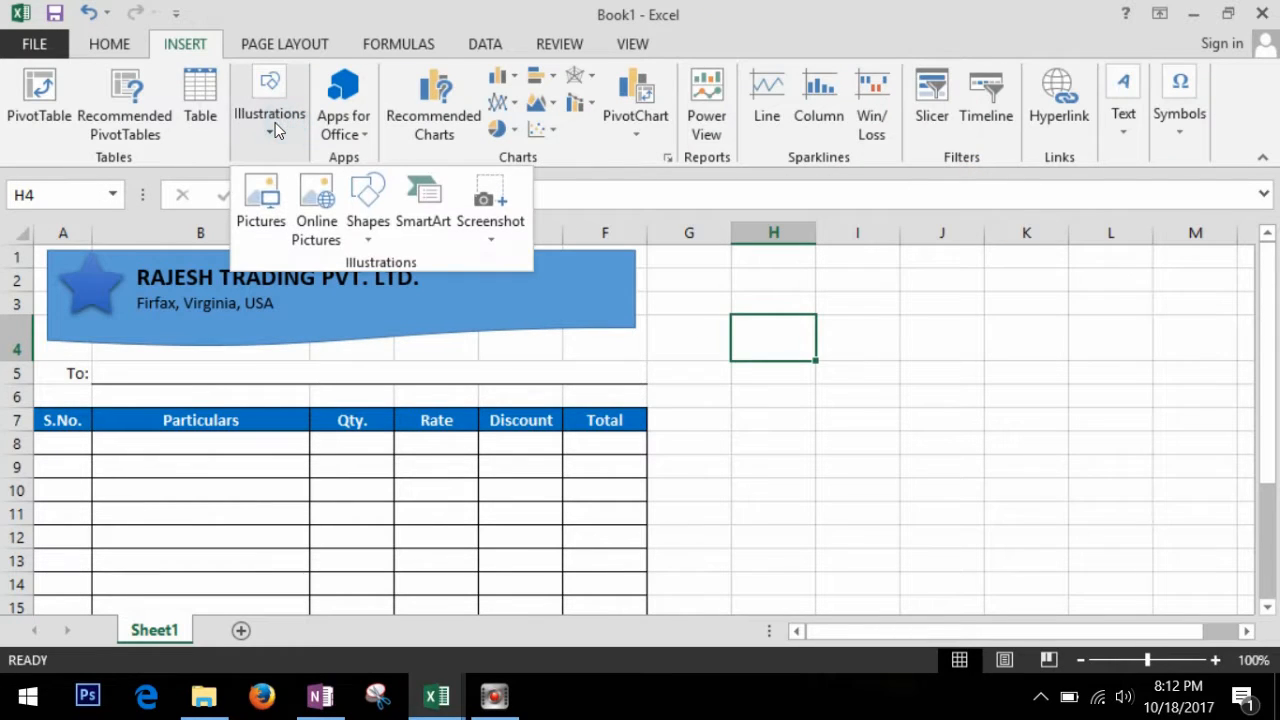
{"action": "left_click", "coordinate": [367, 226]}
{"action": "left_click", "coordinate": [366, 291]}
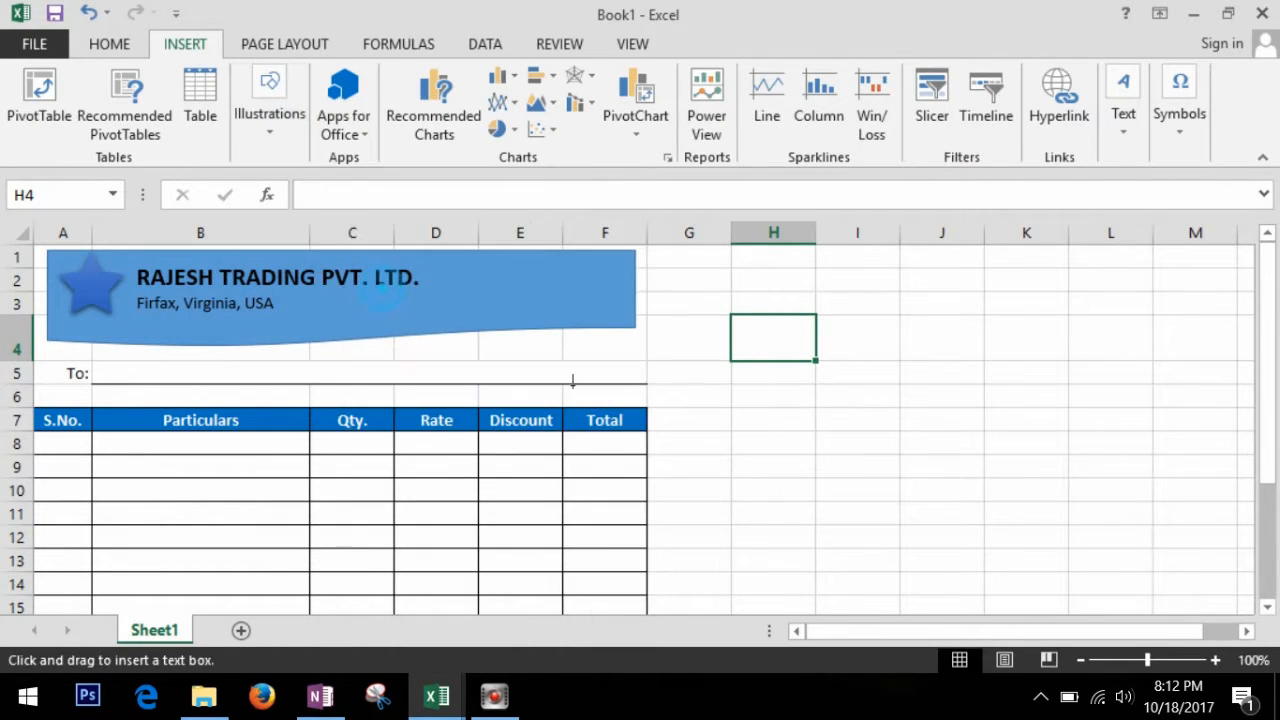
{"action": "left_click_drag", "start_coordinate": [486, 315], "coordinate": [601, 350]}
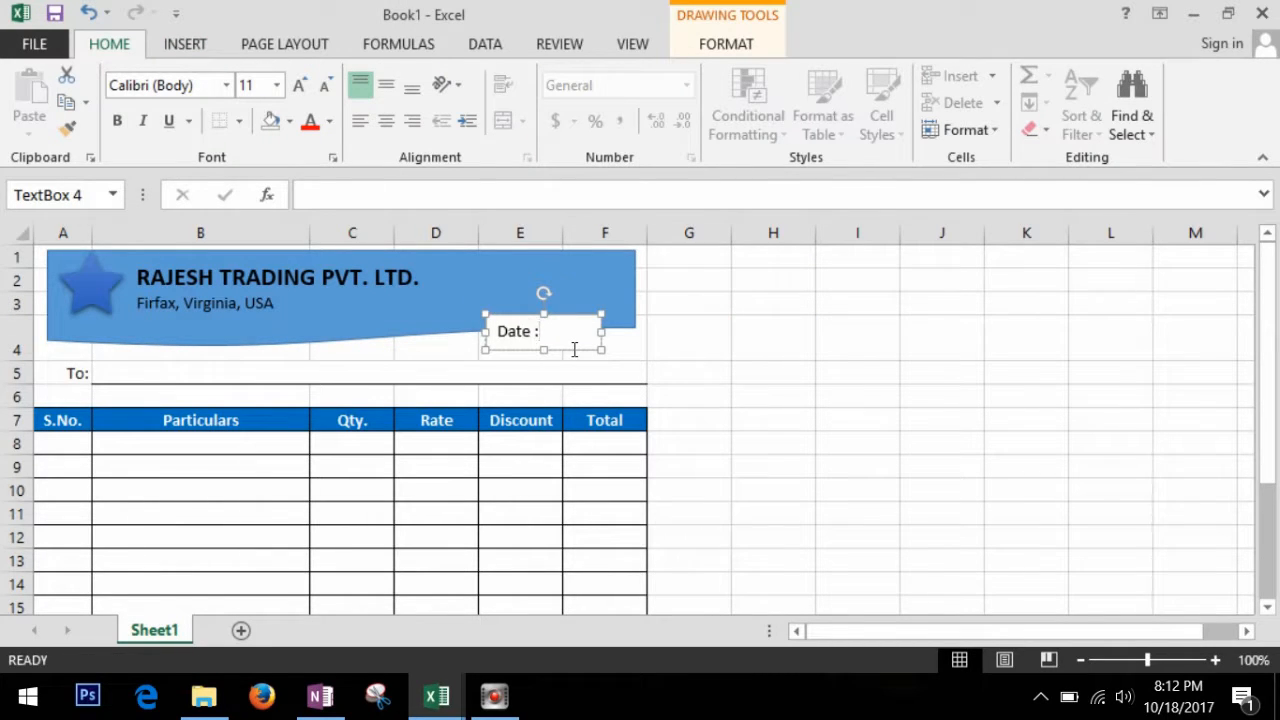
{"action": "left_click_drag", "start_coordinate": [613, 340], "coordinate": [580, 347]}
{"action": "left_click", "coordinate": [581, 348]}
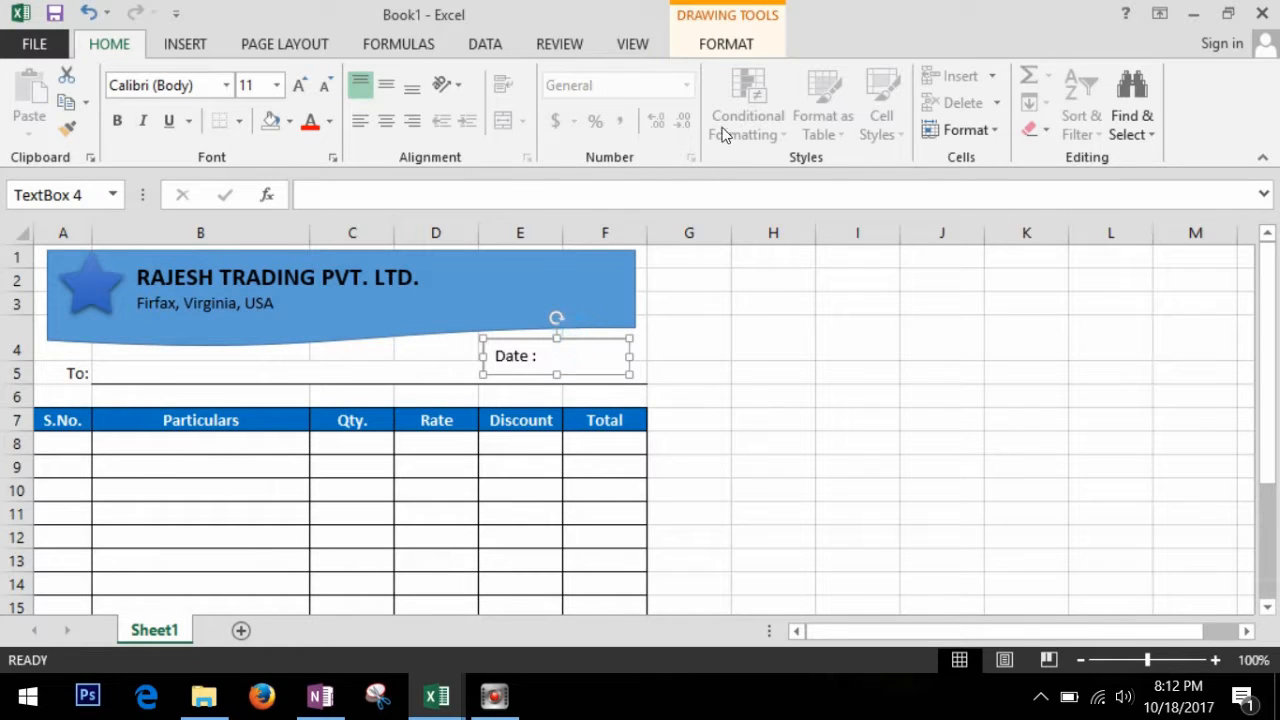
{"action": "left_click", "coordinate": [689, 337]}
{"action": "left_click_drag", "start_coordinate": [20, 385], "coordinate": [32, 398]}
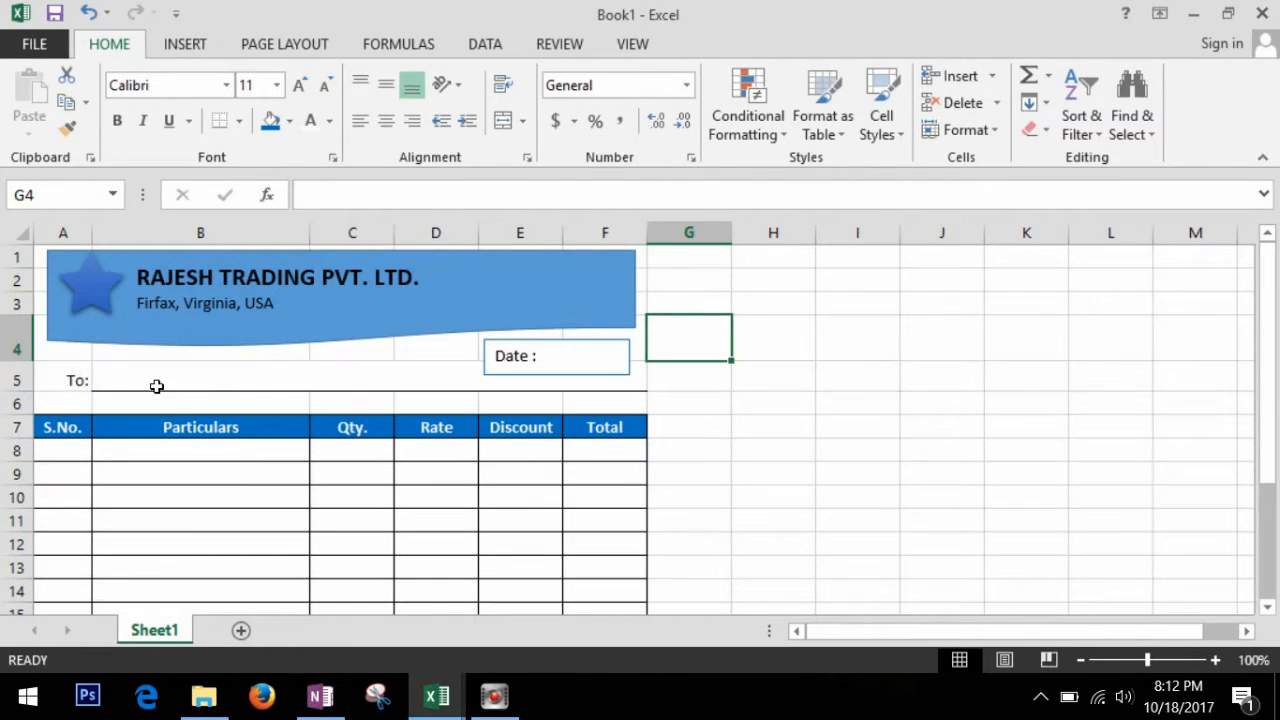
Step: Draw a U-Turn Arrow shape about 1.05" high and 1.06" wide in columns H and I beside the bill
{"action": "left_click", "coordinate": [186, 43]}
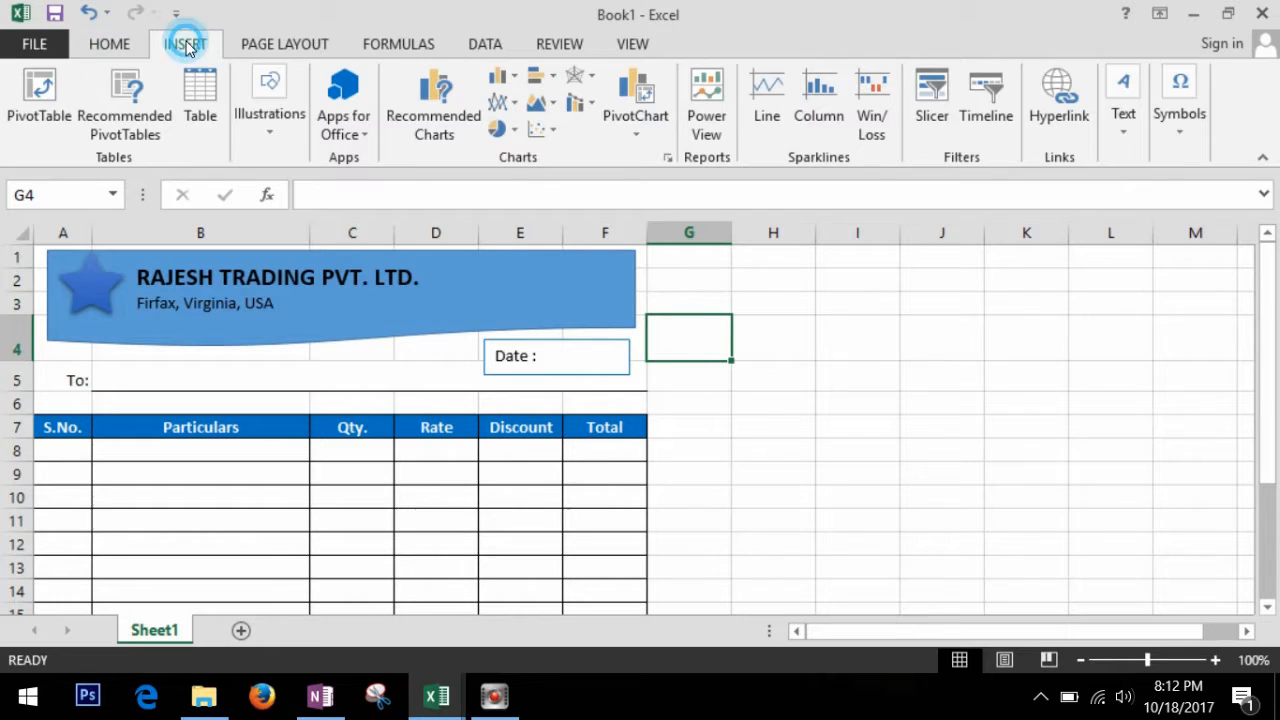
{"action": "left_click", "coordinate": [283, 120]}
{"action": "left_click", "coordinate": [366, 207]}
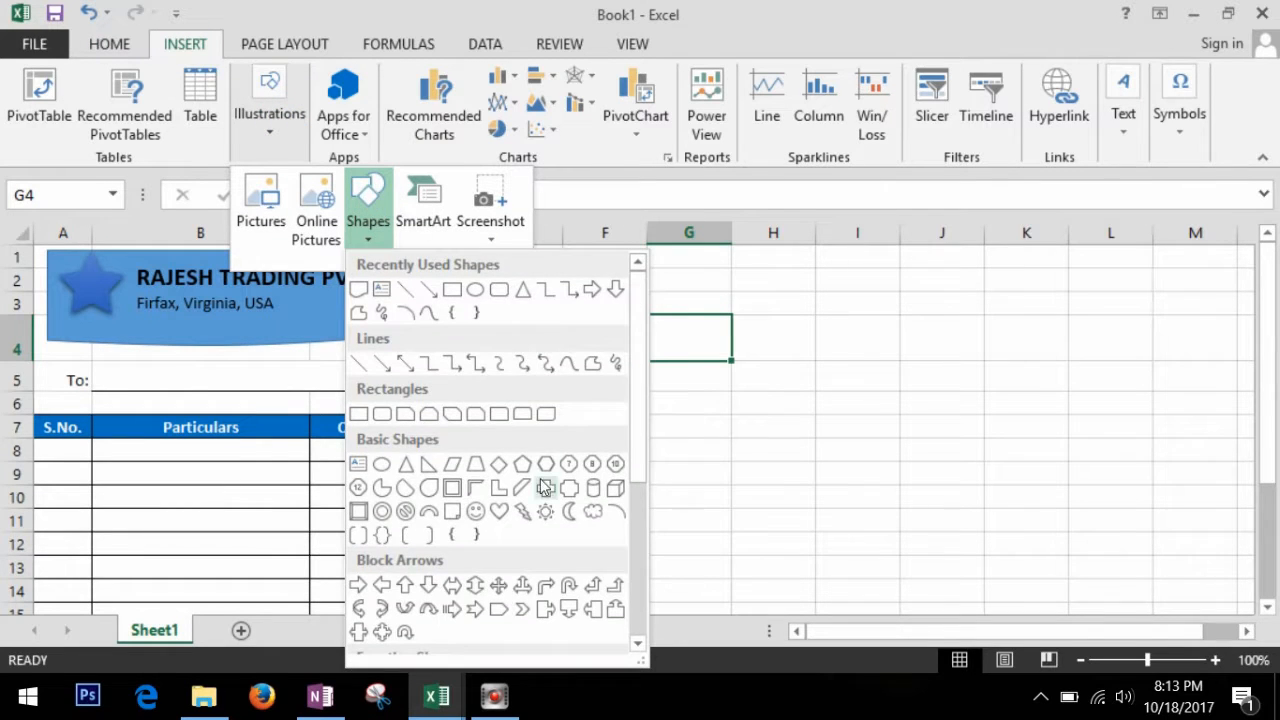
{"action": "scroll", "coordinate": [543, 499], "scroll_direction": "down", "scroll_amount": 3}
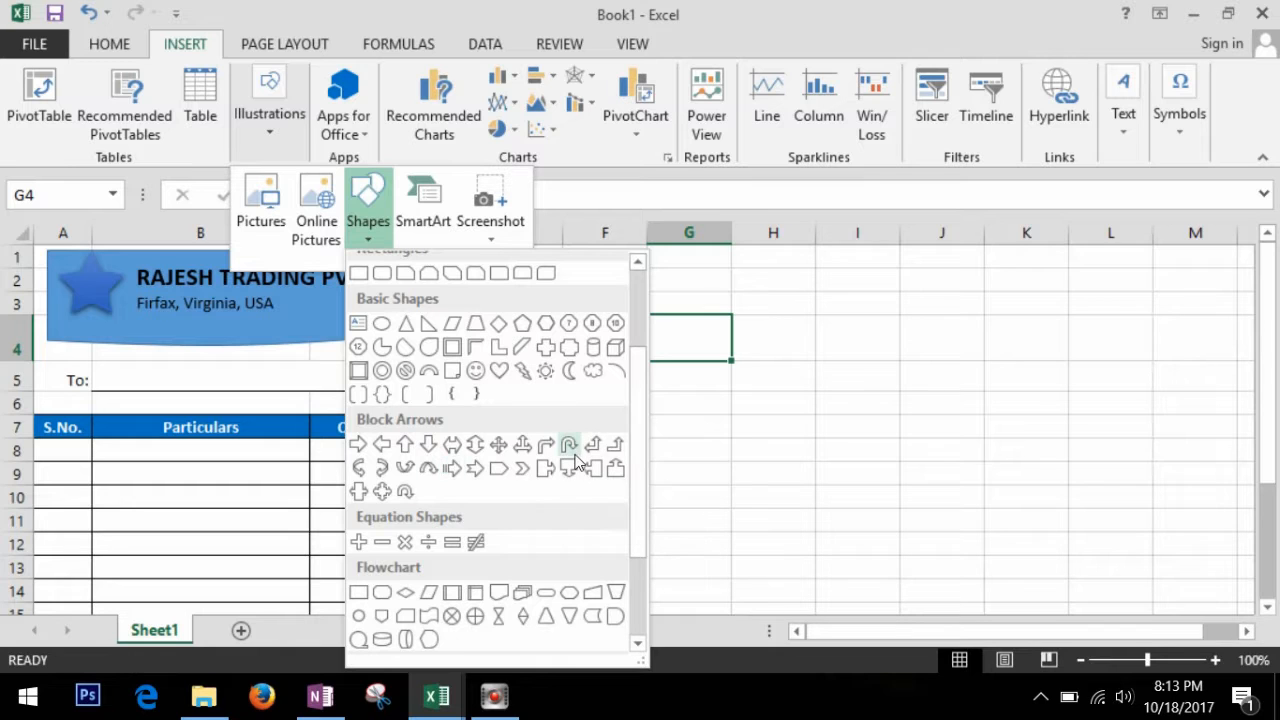
{"action": "left_click", "coordinate": [570, 450]}
{"action": "left_click_drag", "start_coordinate": [768, 302], "coordinate": [903, 437]}
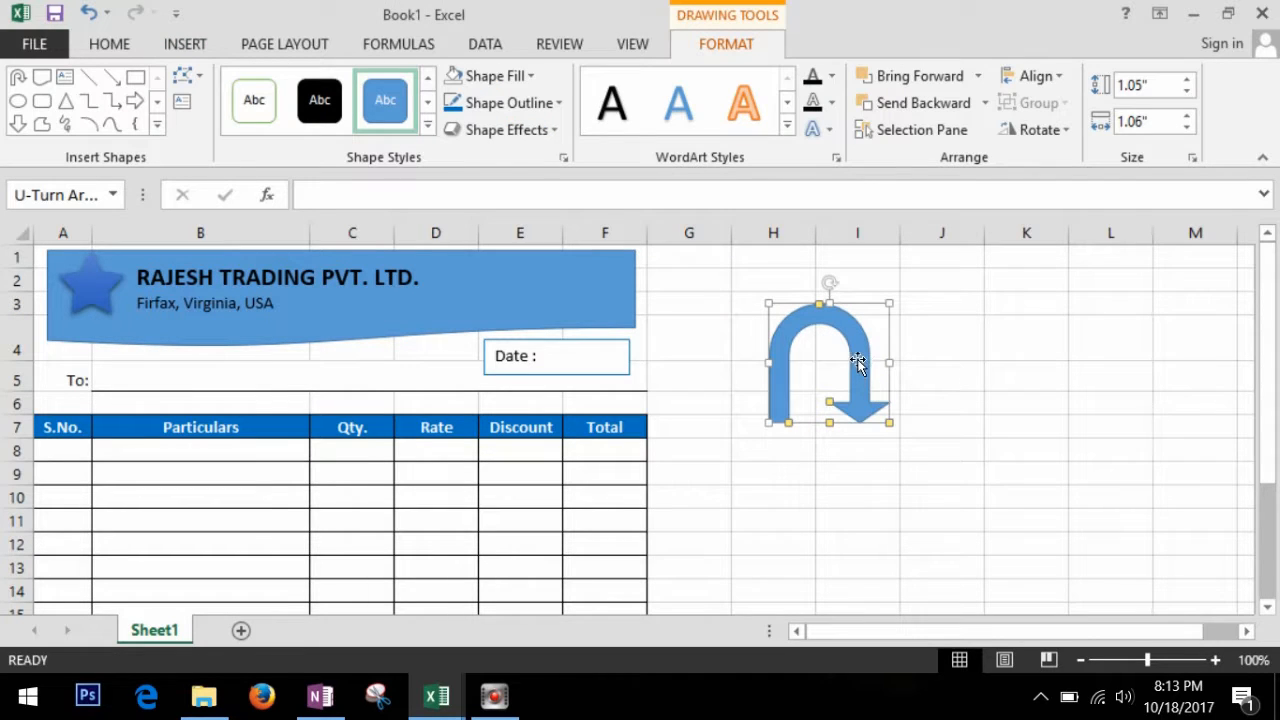
Step: Move the U-turn arrow onto the banner above the date box, reduce its height to about 0.62" and send it behind the date box
{"action": "left_click_drag", "start_coordinate": [866, 364], "coordinate": [609, 311]}
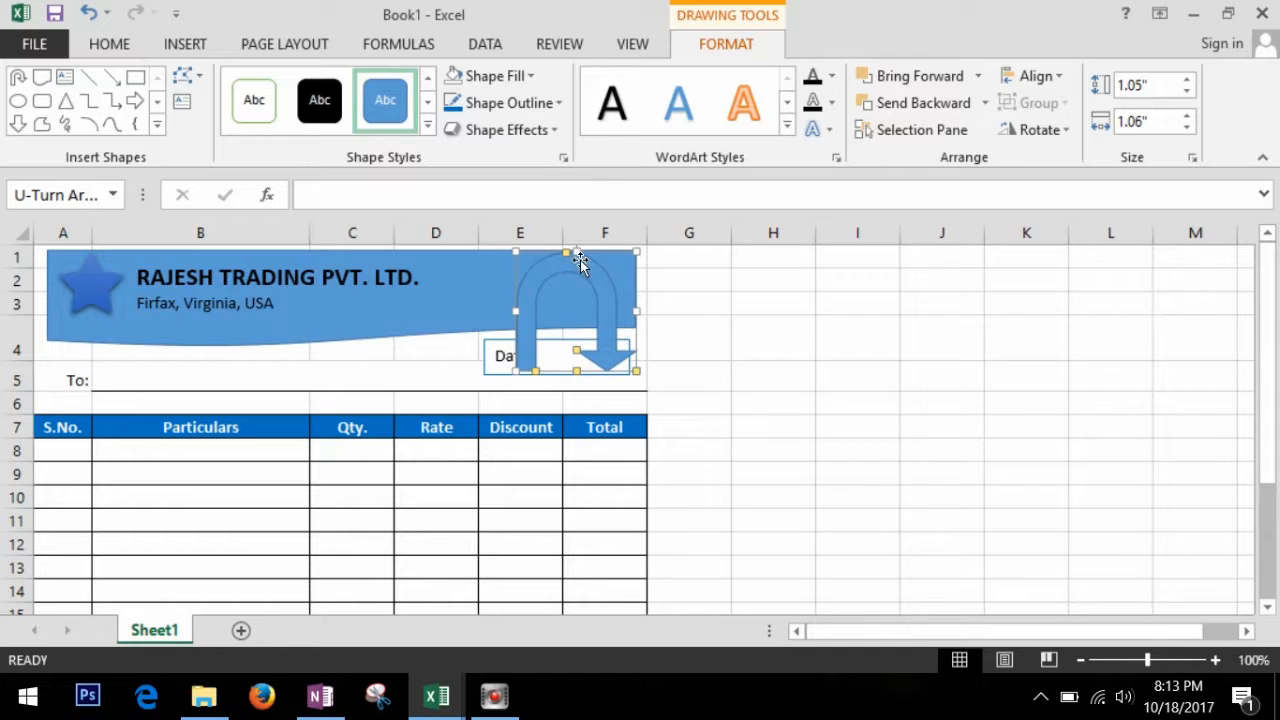
{"action": "left_click_drag", "start_coordinate": [583, 262], "coordinate": [590, 300]}
{"action": "left_click", "coordinate": [726, 44]}
{"action": "left_click", "coordinate": [948, 105]}
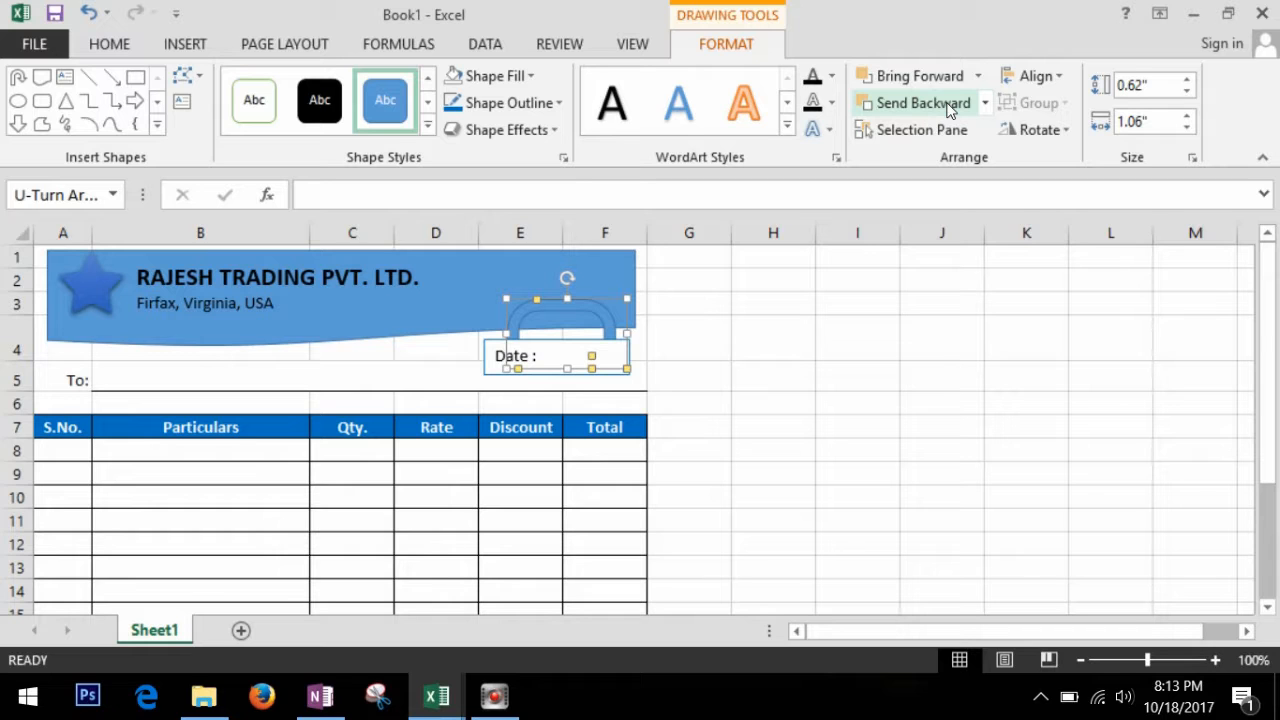
Step: Remove the U-turn arrow's outline and shift the date box slightly to line up with the banner's end
{"action": "left_click", "coordinate": [557, 103]}
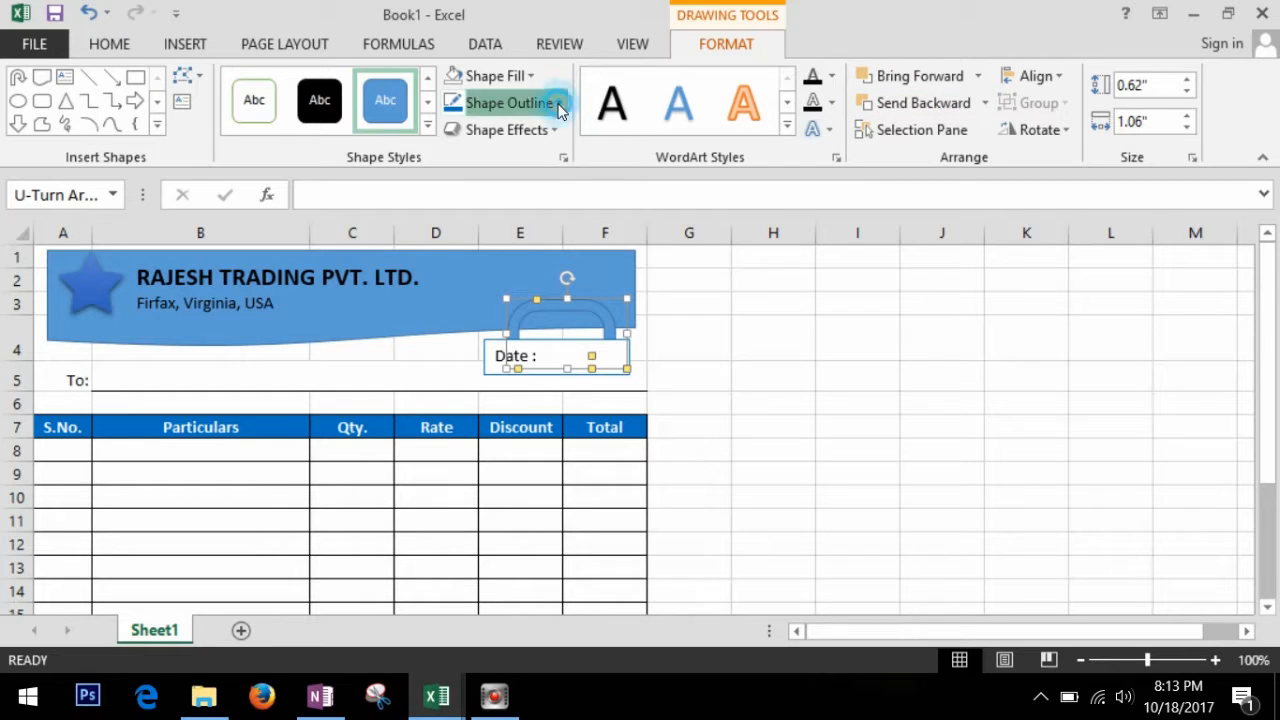
{"action": "left_click", "coordinate": [563, 336]}
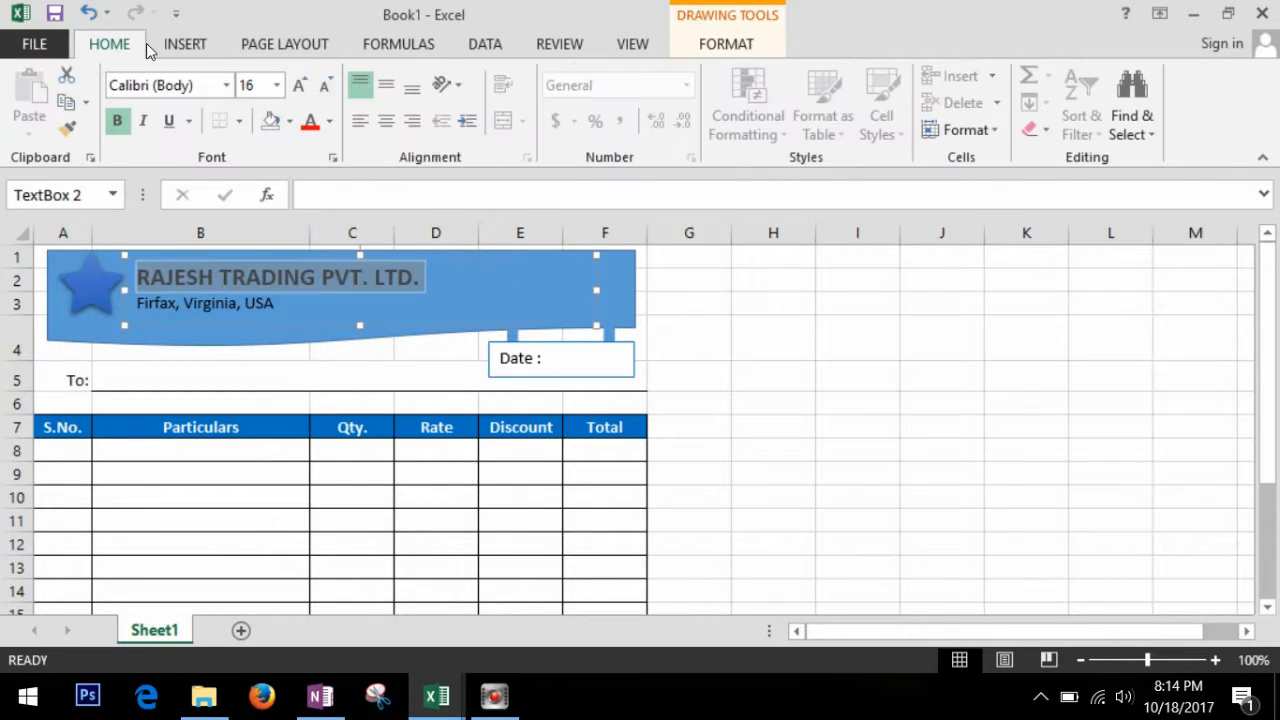
Step: Set the company name's font size to 20 and extend its text box slightly downward
{"action": "left_click", "coordinate": [277, 86]}
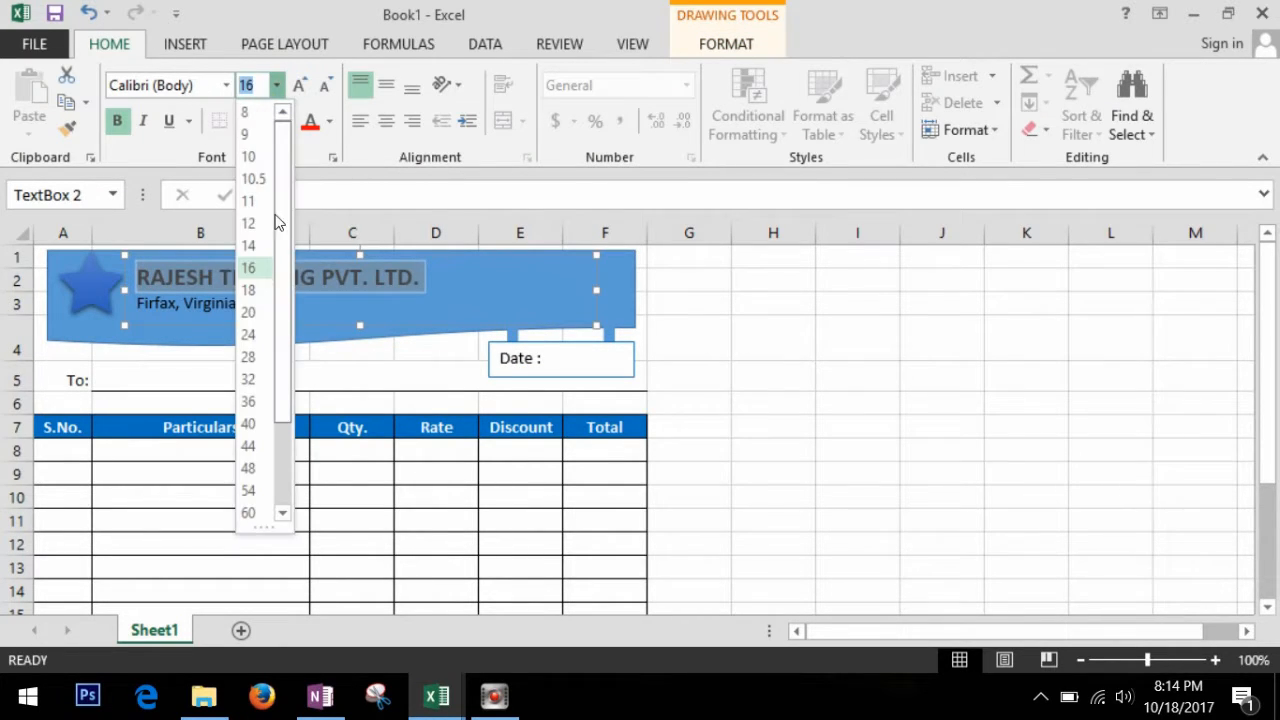
{"action": "left_click", "coordinate": [261, 315]}
{"action": "left_click_drag", "start_coordinate": [361, 327], "coordinate": [363, 351]}
Step: Apply the preset shape style with blue fill and white outline to the star in the banner
{"action": "double_click", "coordinate": [90, 285]}
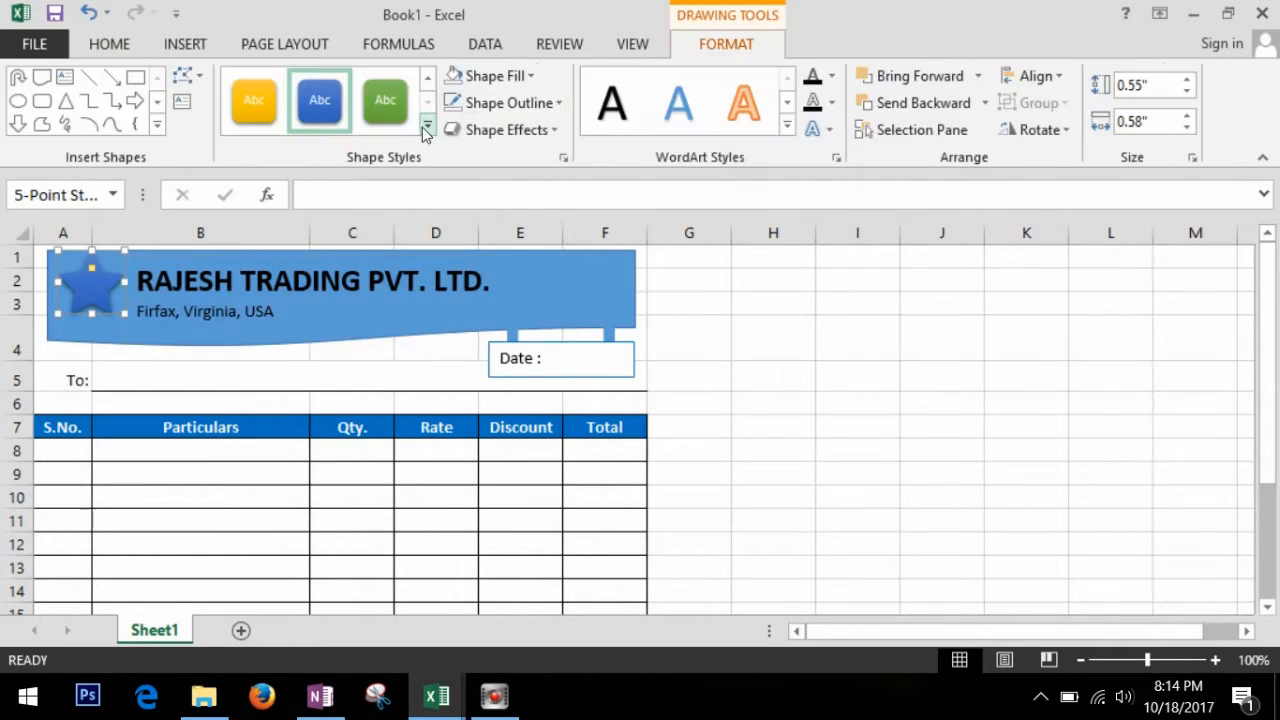
{"action": "left_click", "coordinate": [426, 124]}
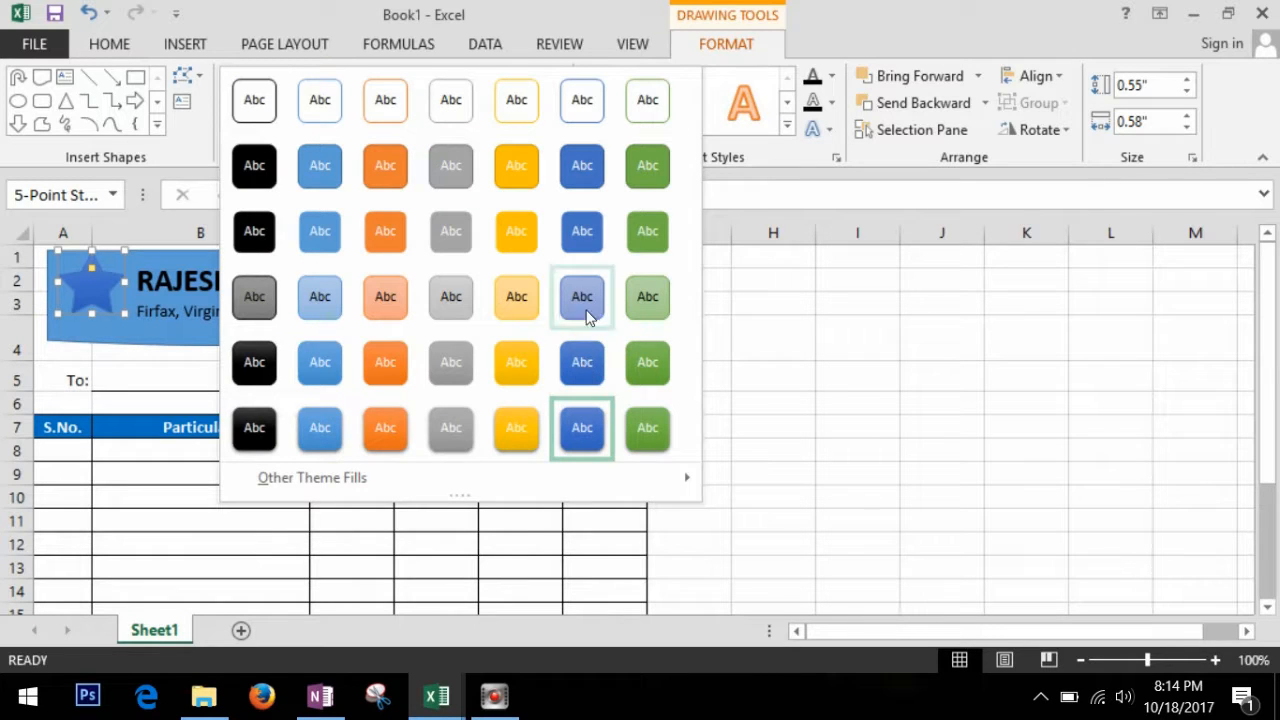
{"action": "left_click", "coordinate": [587, 230]}
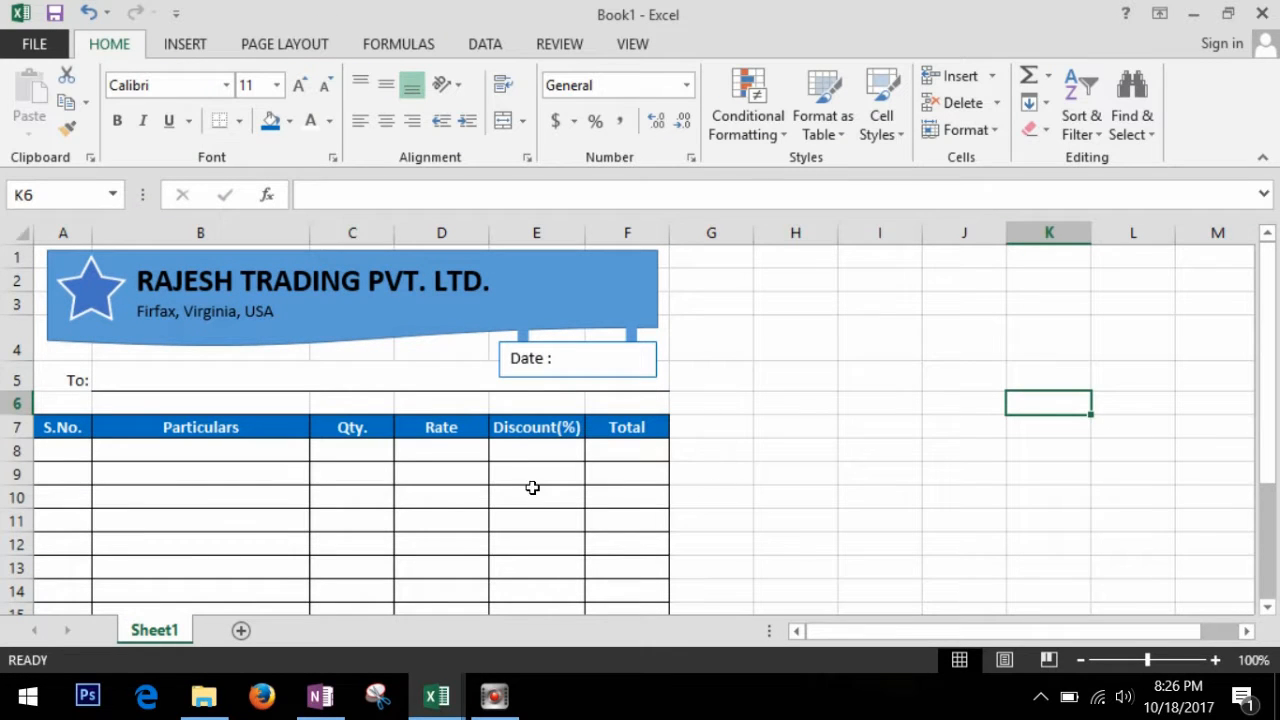
Step: Review the bill's header area: star logo, company name, address line, date box and recipient field
{"action": "left_click", "coordinate": [532, 487]}
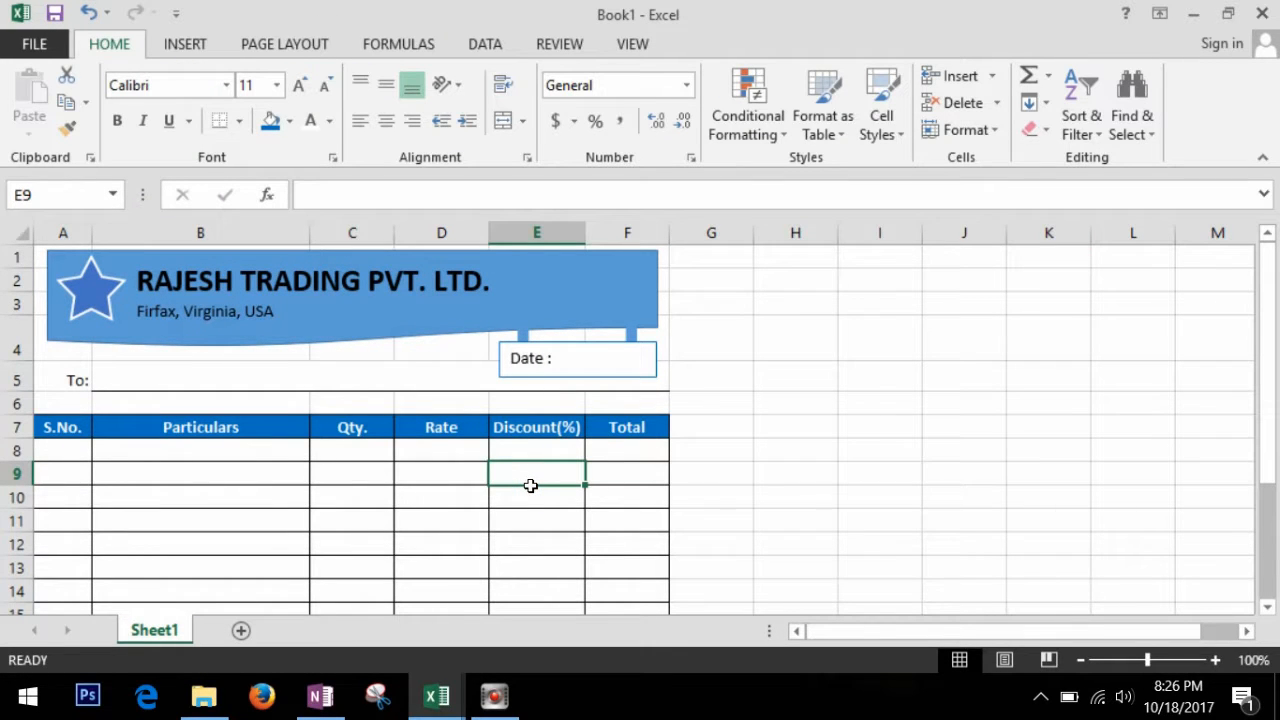
{"action": "left_click", "coordinate": [363, 481]}
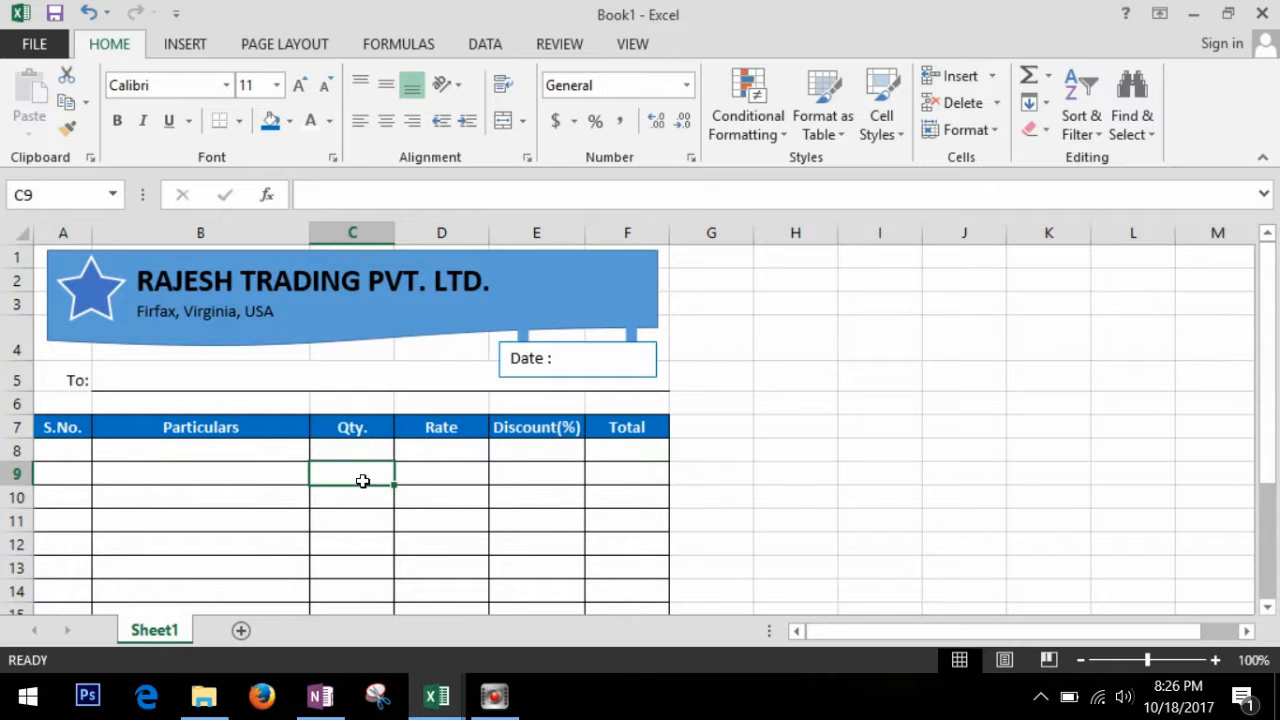
{"action": "left_click", "coordinate": [795, 450]}
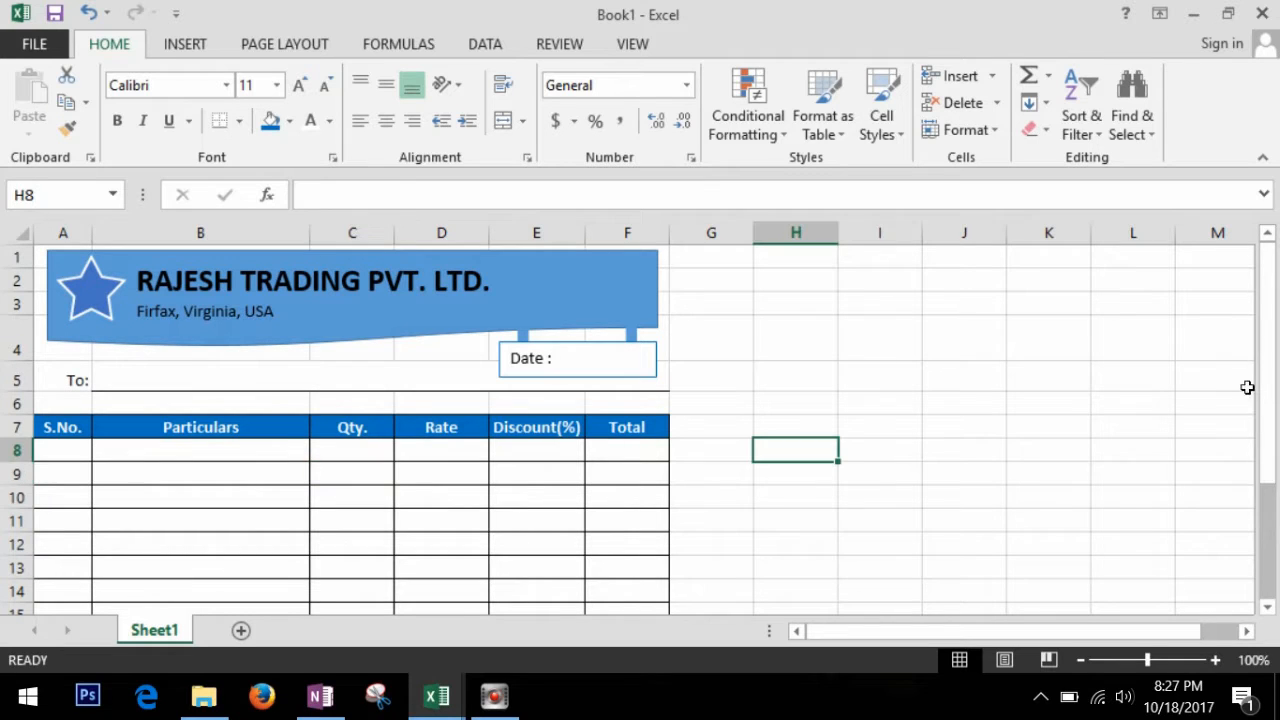
{"action": "left_click", "coordinate": [115, 305]}
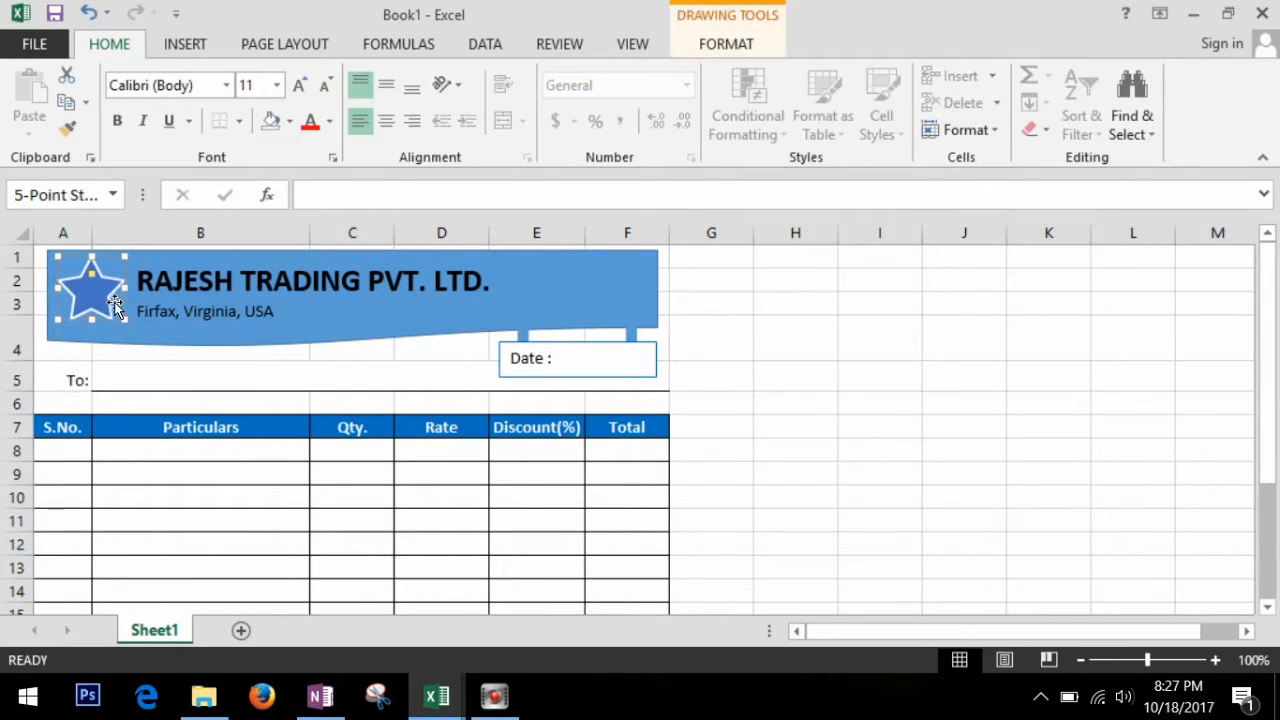
{"action": "left_click", "coordinate": [314, 291]}
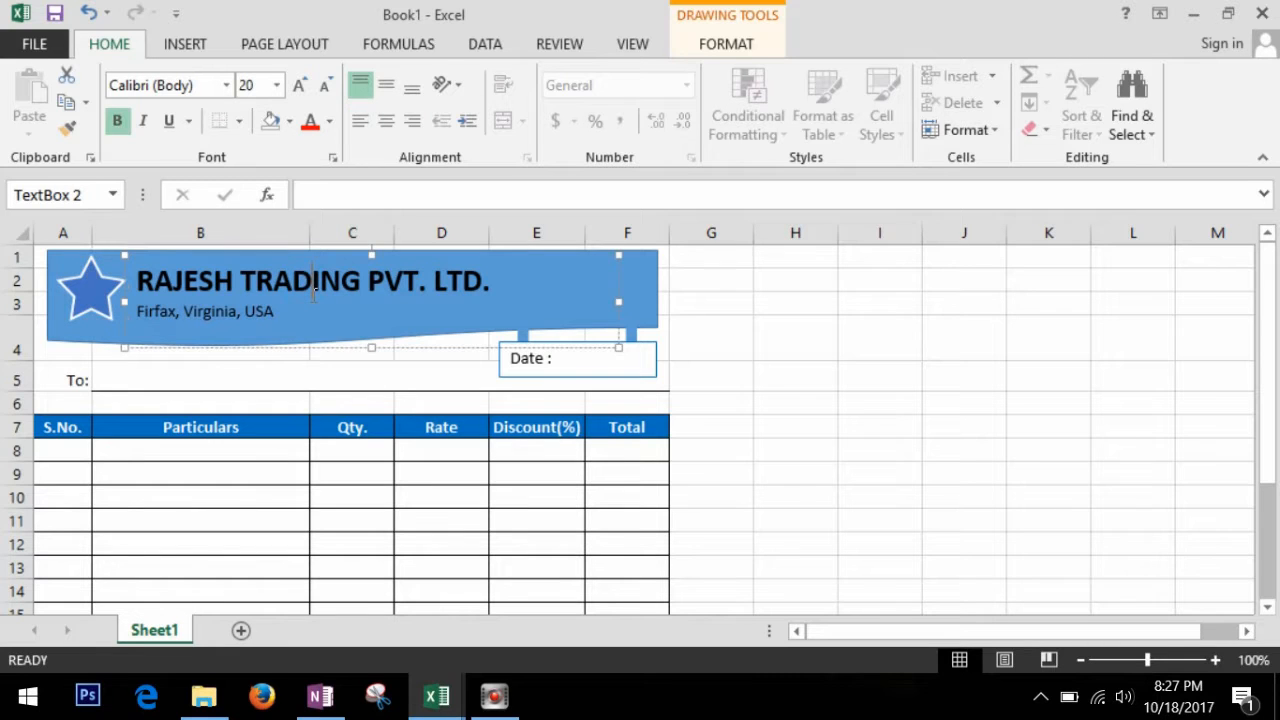
{"action": "left_click", "coordinate": [232, 318]}
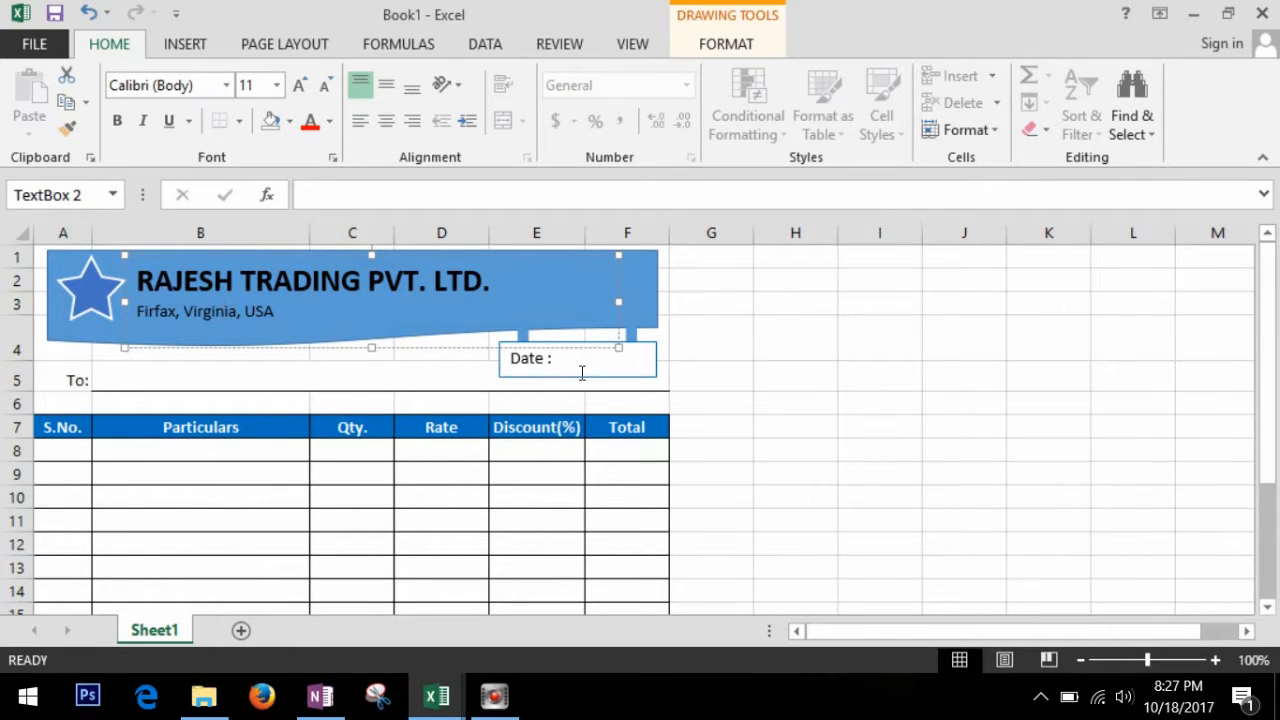
{"action": "left_click", "coordinate": [580, 370]}
{"action": "left_click", "coordinate": [190, 371]}
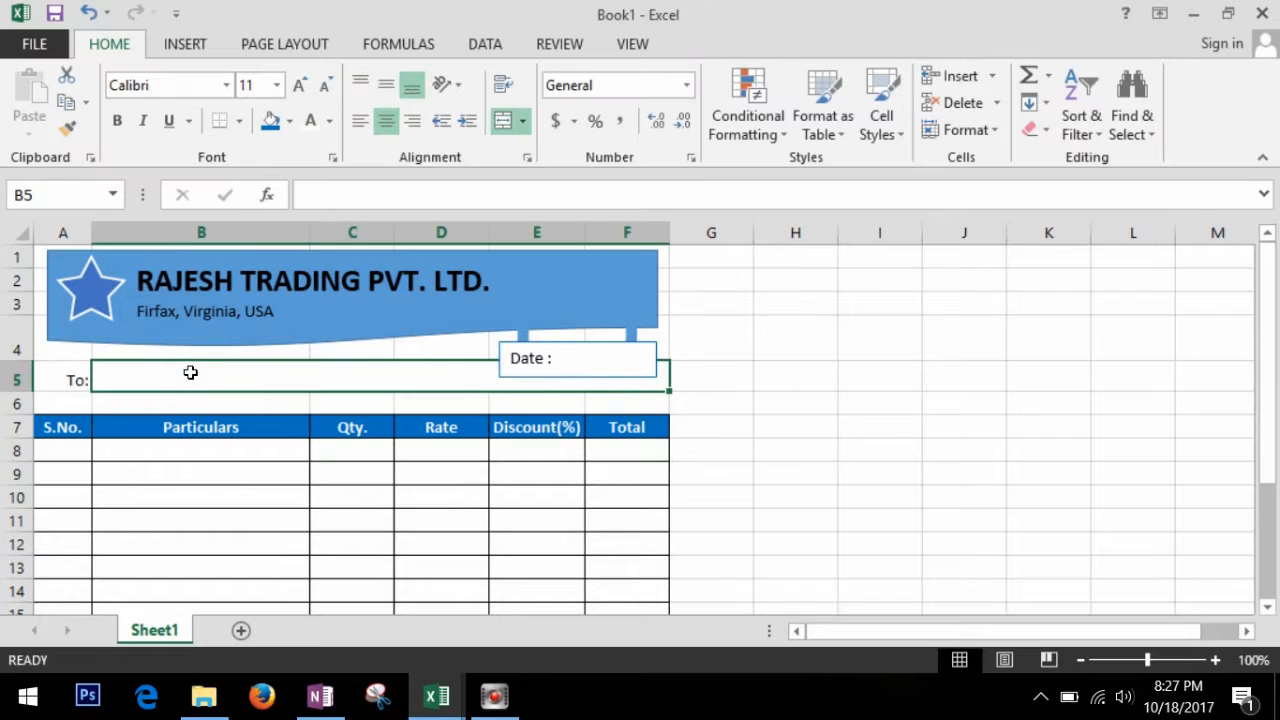
Step: Review the item table's column headings, the summary rows, the return and conditions notes, and the signature line
{"action": "scroll", "coordinate": [189, 372], "scroll_direction": "down", "scroll_amount": 2}
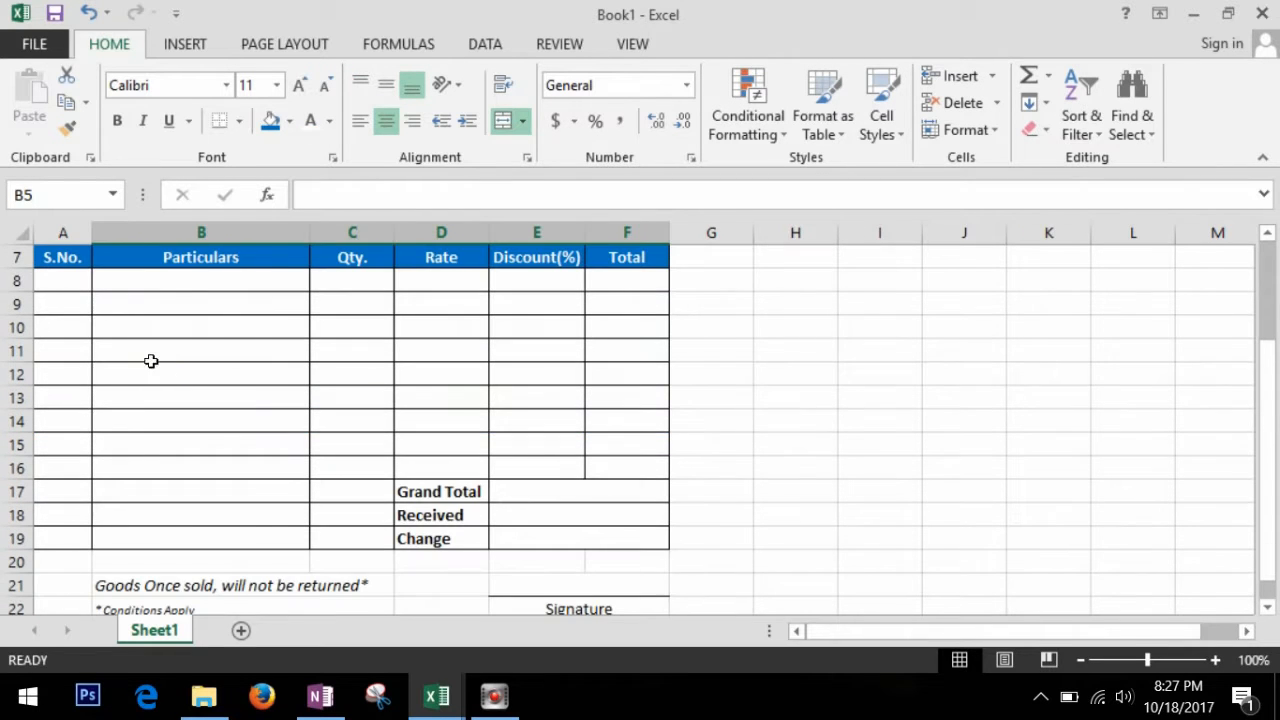
{"action": "left_click", "coordinate": [70, 285]}
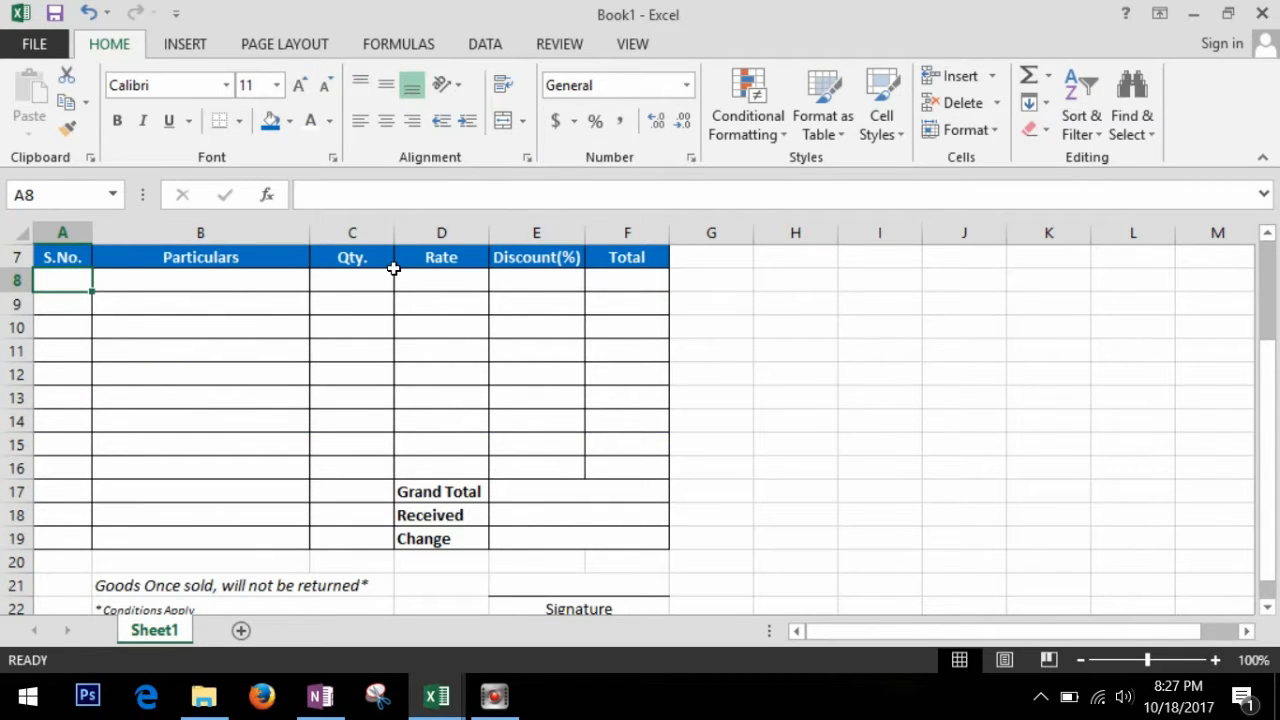
{"action": "left_click", "coordinate": [460, 266]}
{"action": "left_click", "coordinate": [551, 266]}
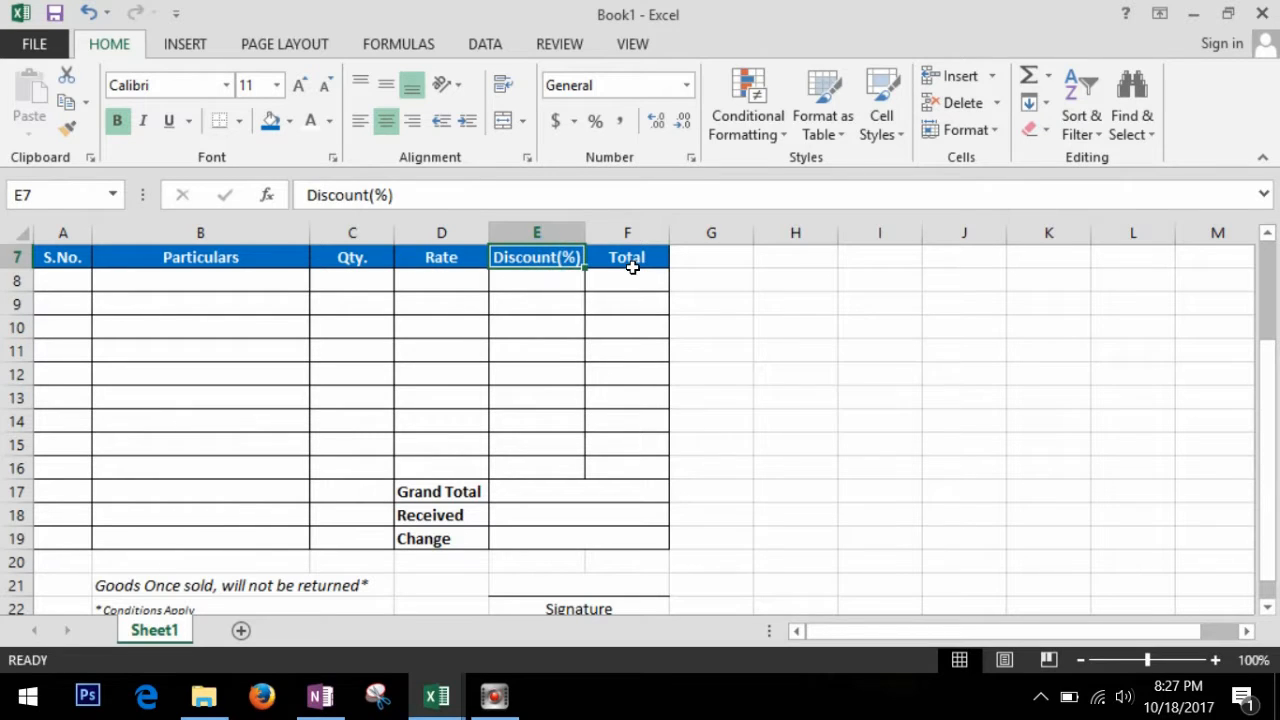
{"action": "left_click", "coordinate": [632, 267]}
{"action": "left_click", "coordinate": [477, 491]}
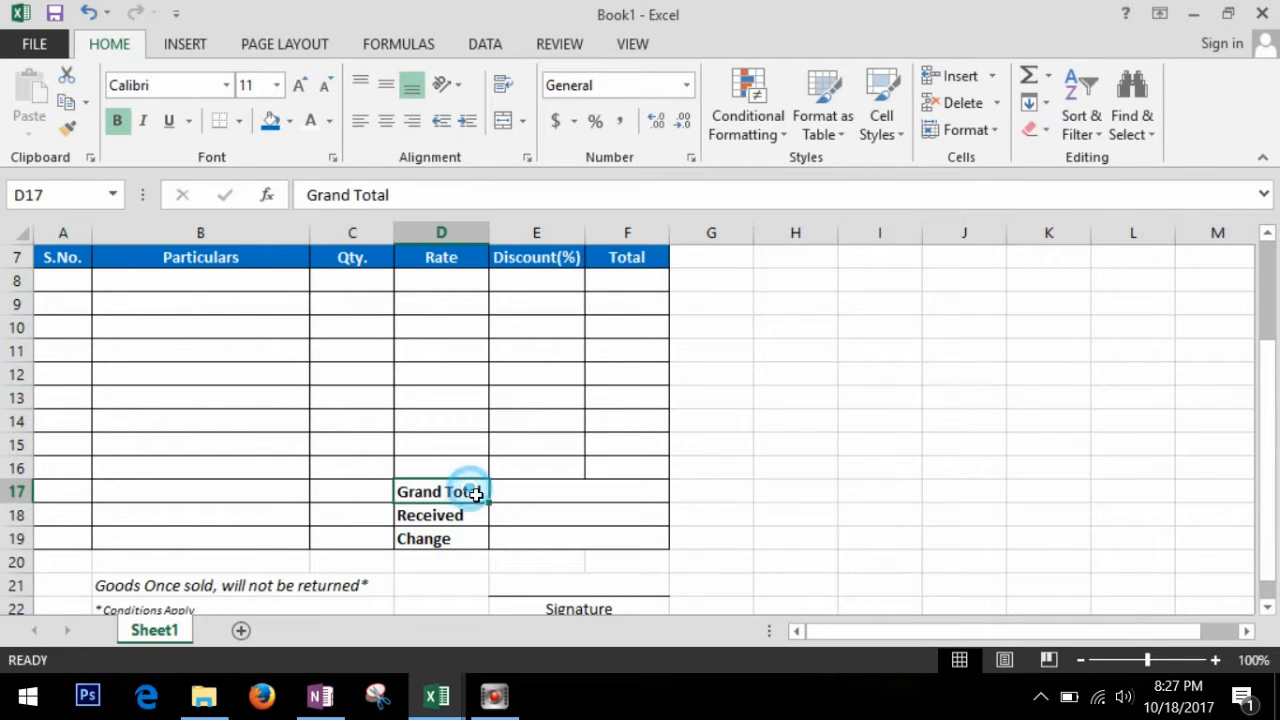
{"action": "left_click", "coordinate": [483, 521]}
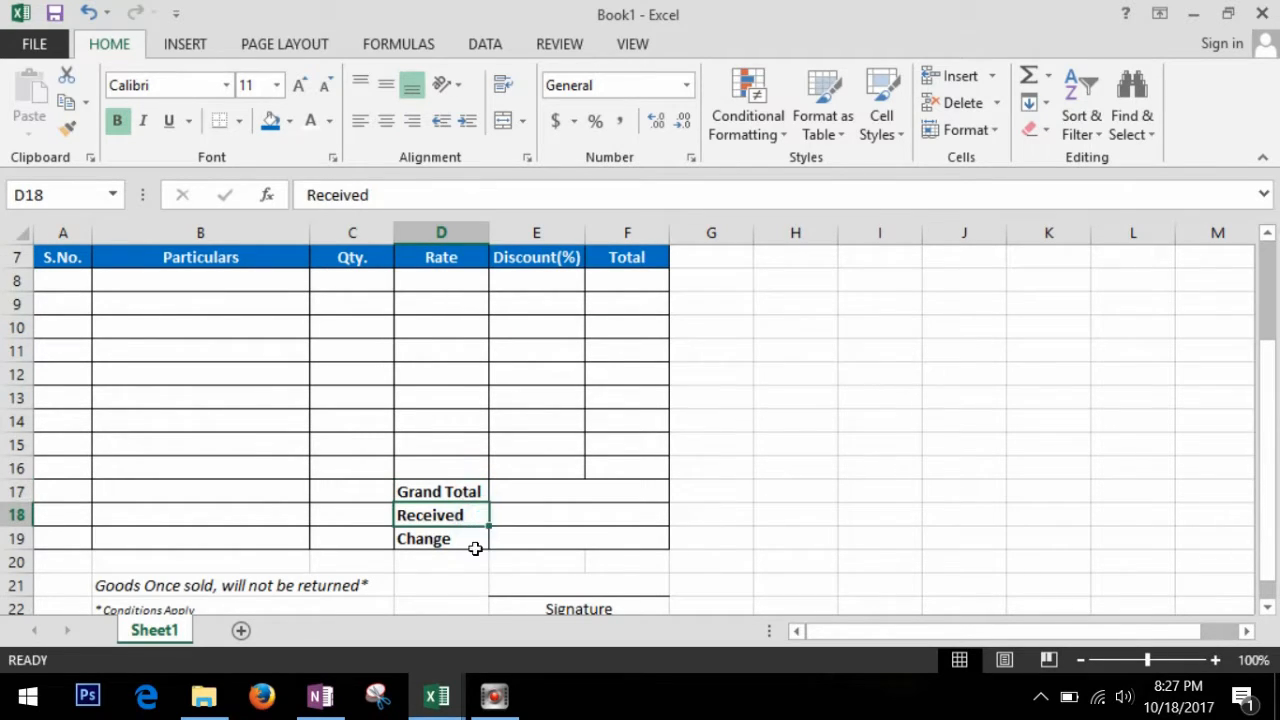
{"action": "left_click", "coordinate": [475, 548]}
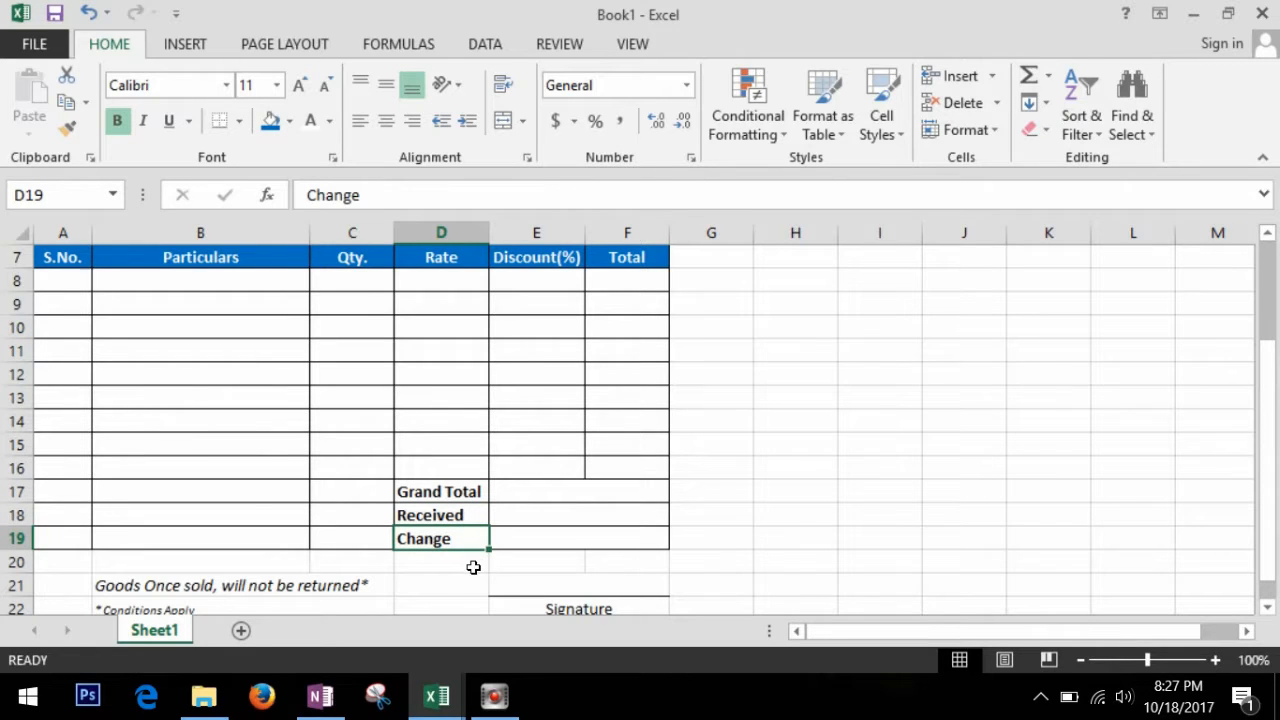
{"action": "left_click", "coordinate": [234, 590]}
{"action": "scroll", "coordinate": [225, 560], "scroll_direction": "down", "scroll_amount": 1}
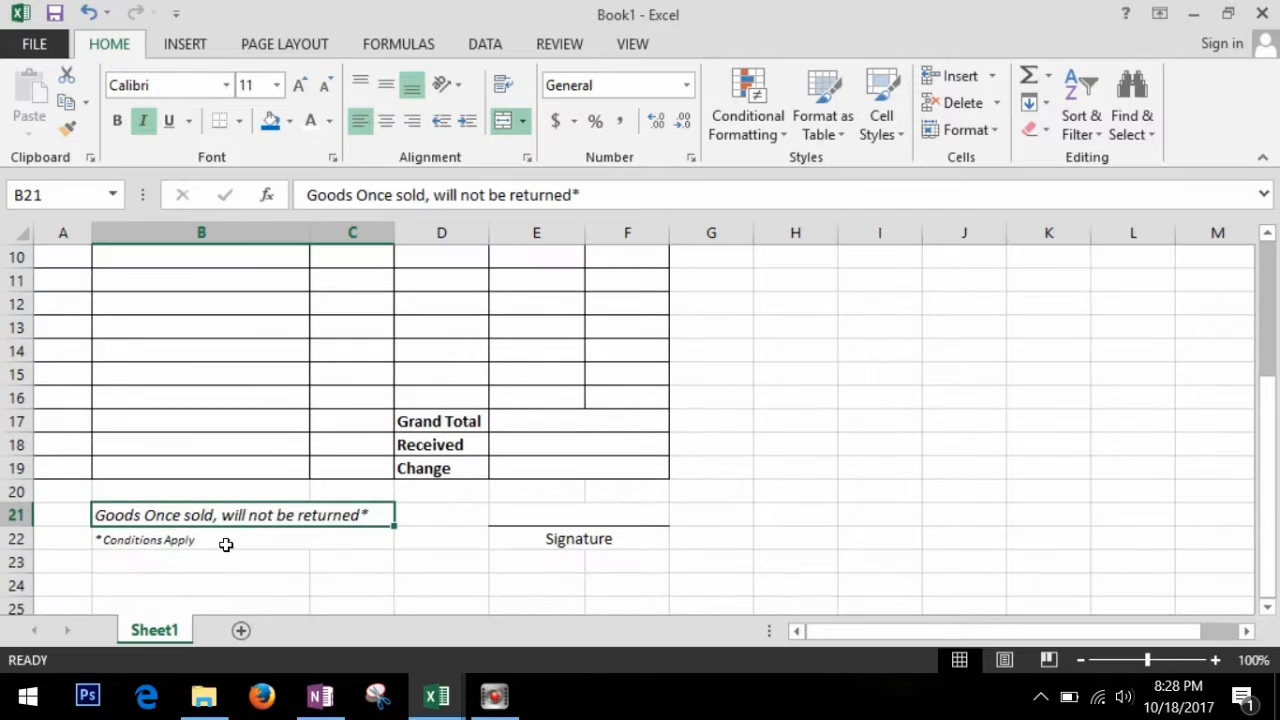
{"action": "left_click", "coordinate": [217, 545]}
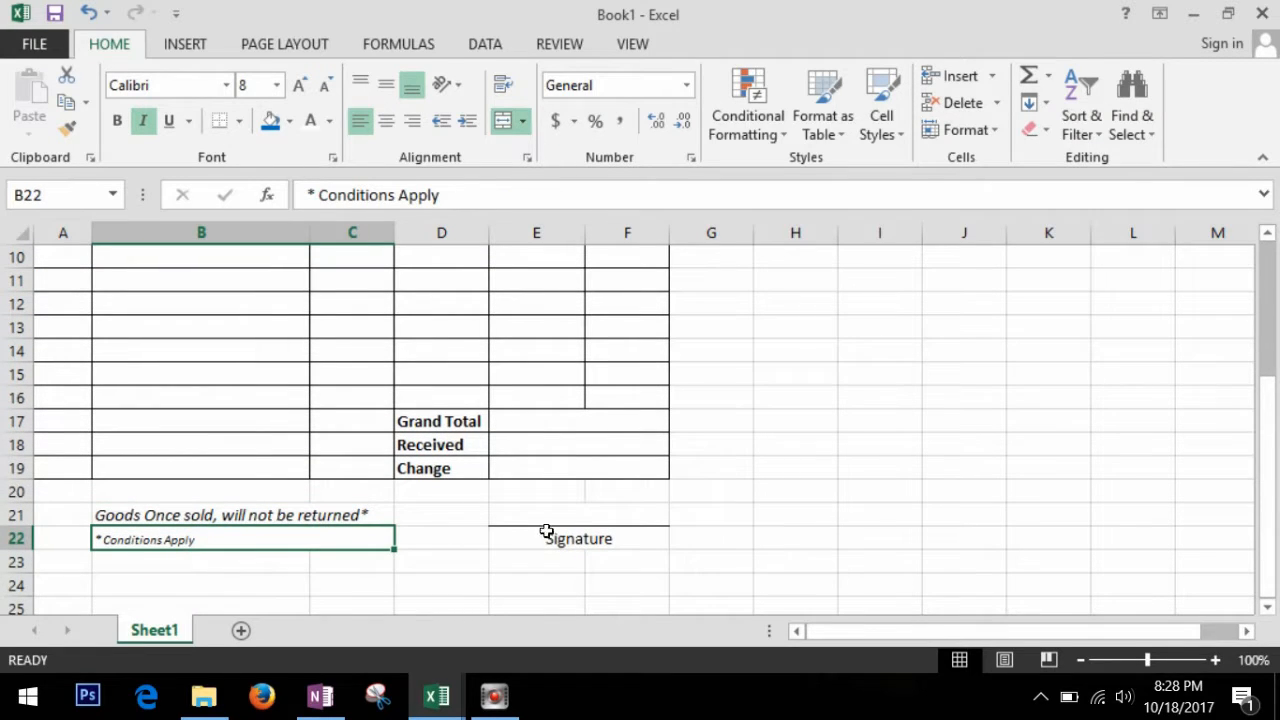
{"action": "left_click", "coordinate": [582, 525]}
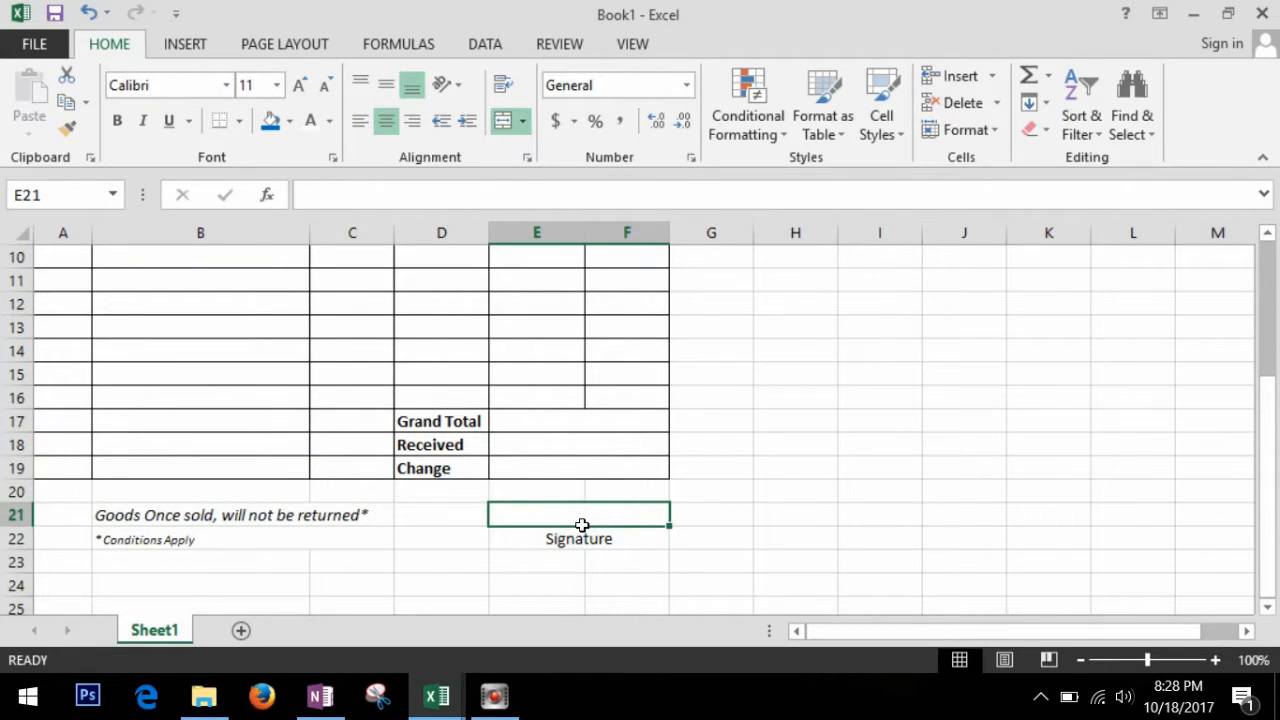
{"action": "scroll", "coordinate": [582, 525], "scroll_direction": "up", "scroll_amount": 3}
{"action": "left_click", "coordinate": [73, 457]}
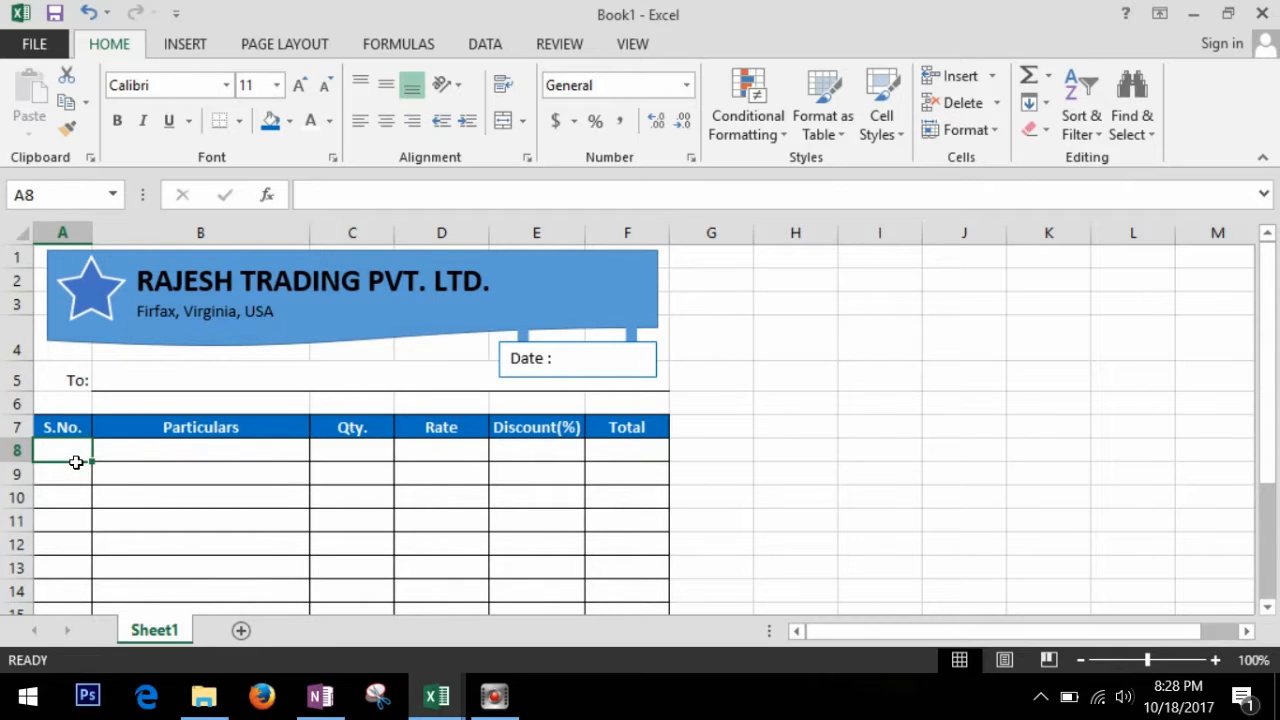
Step: Fill in the date box with 10/15/2017 and enter the customer's name in the To field
{"action": "left_click", "coordinate": [589, 365]}
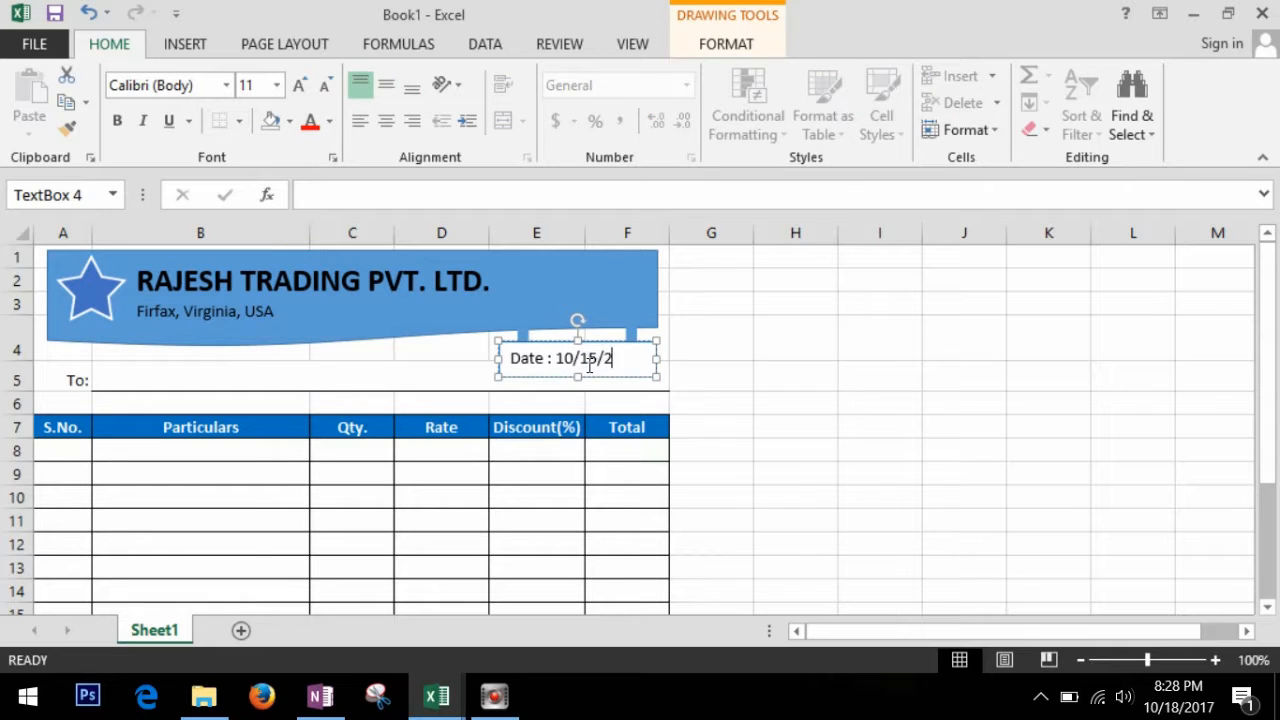
{"action": "double_click", "coordinate": [310, 376]}
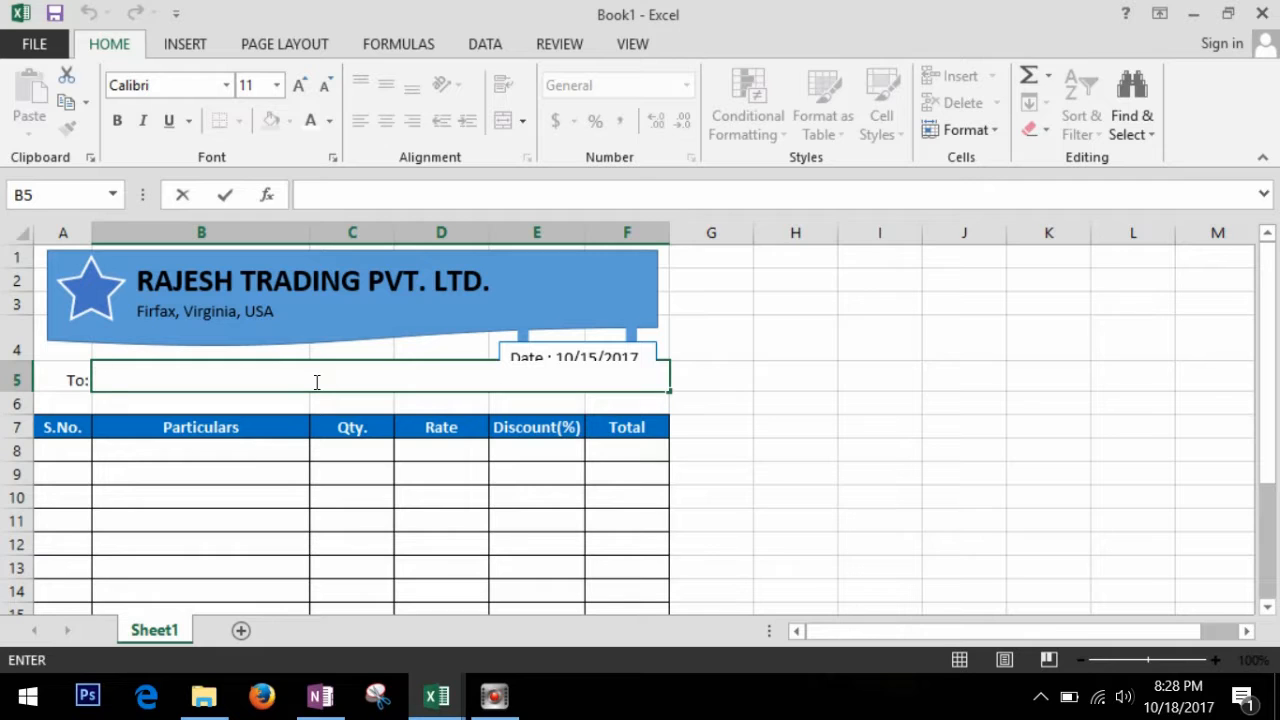
{"action": "type", "text": "Mr. Chris"}
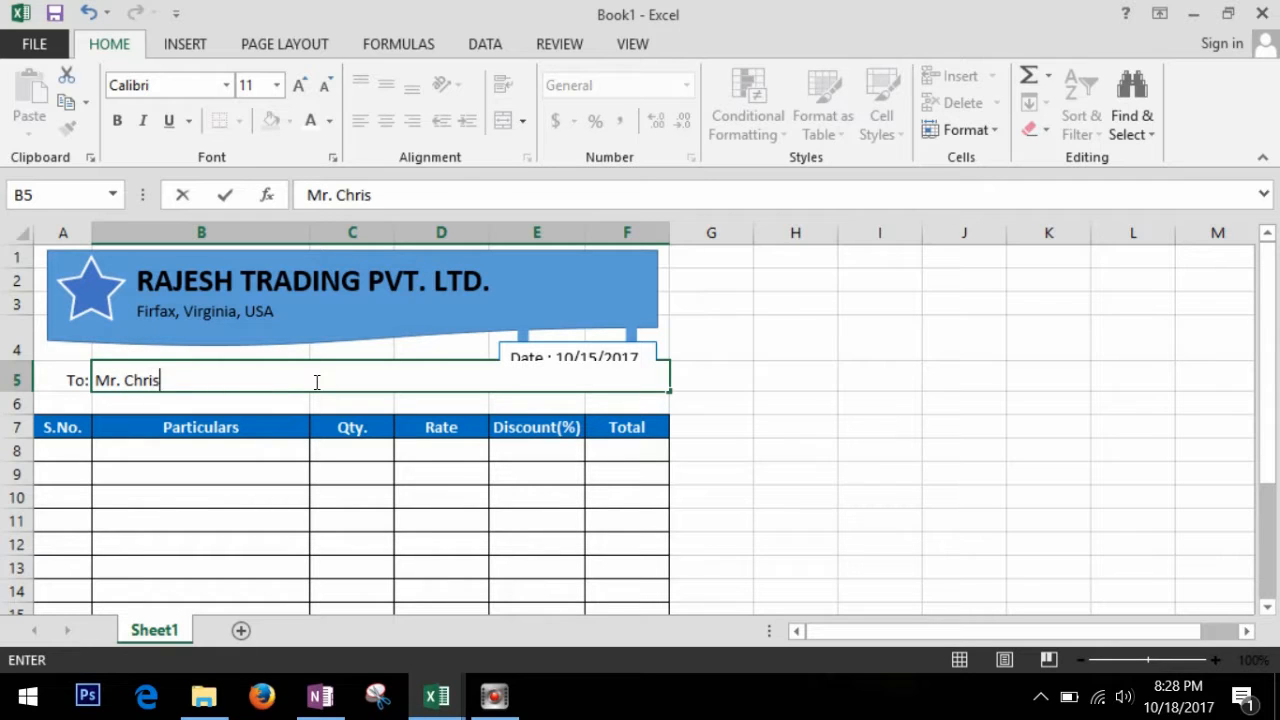
{"action": "type", "text": "tine"}
{"action": "left_click", "coordinate": [190, 472]}
Step: Fill row 8 of the item table with serial number 1, Coffee Maker, quantity 4, rate 49 and discount 10
{"action": "left_click", "coordinate": [74, 455]}
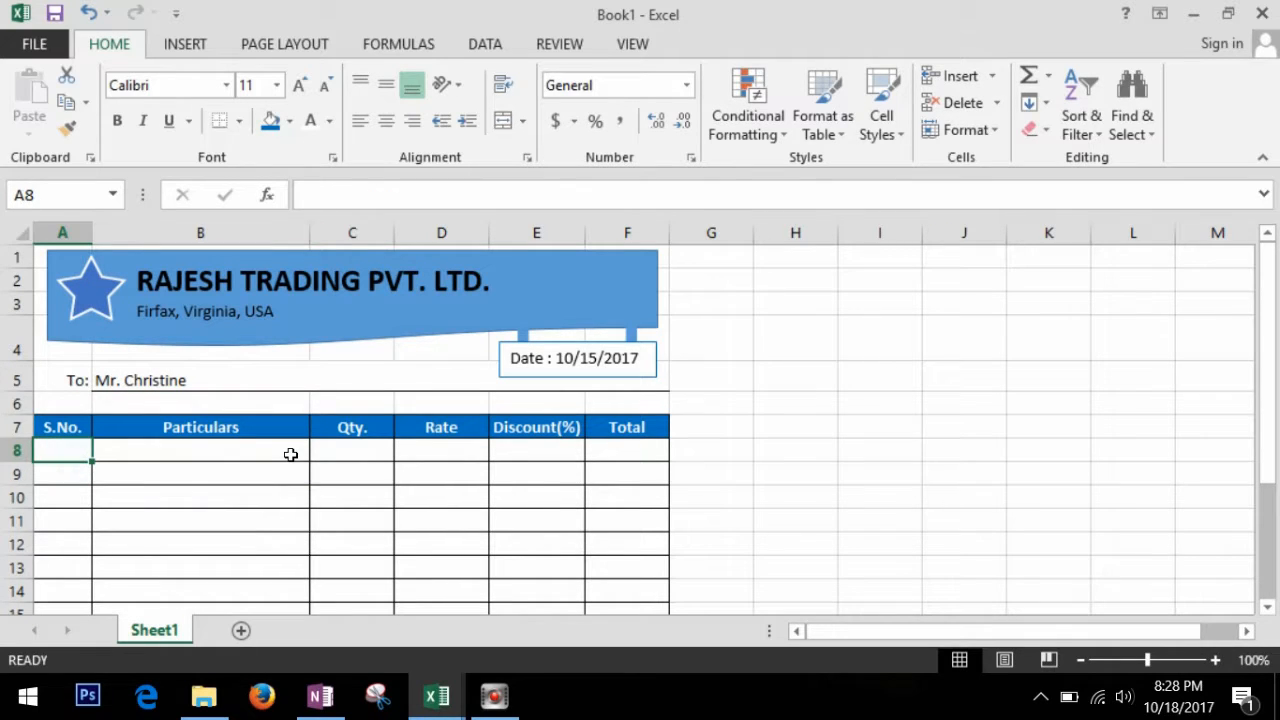
{"action": "type", "text": "1"}
{"action": "key", "text": "Tab"}
{"action": "type", "text": "Coffee Maker"}
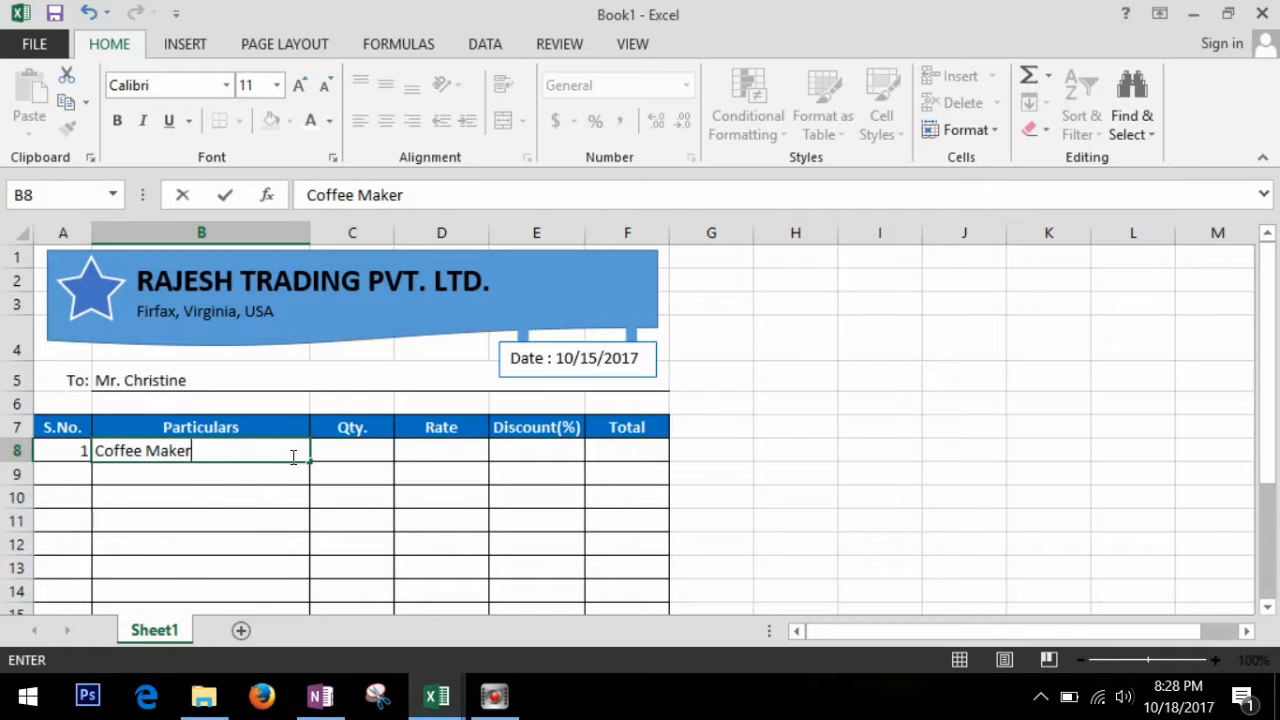
{"action": "key", "text": "Tab"}
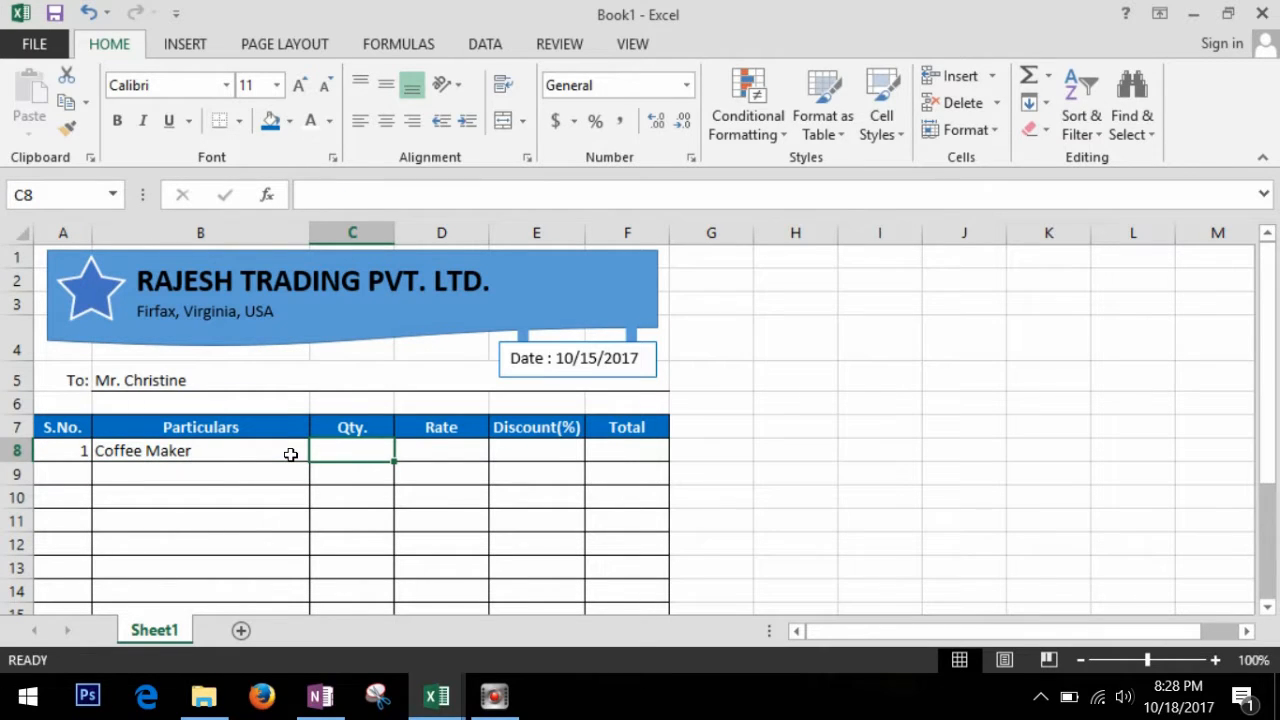
{"action": "type", "text": "4"}
{"action": "key", "text": "Tab"}
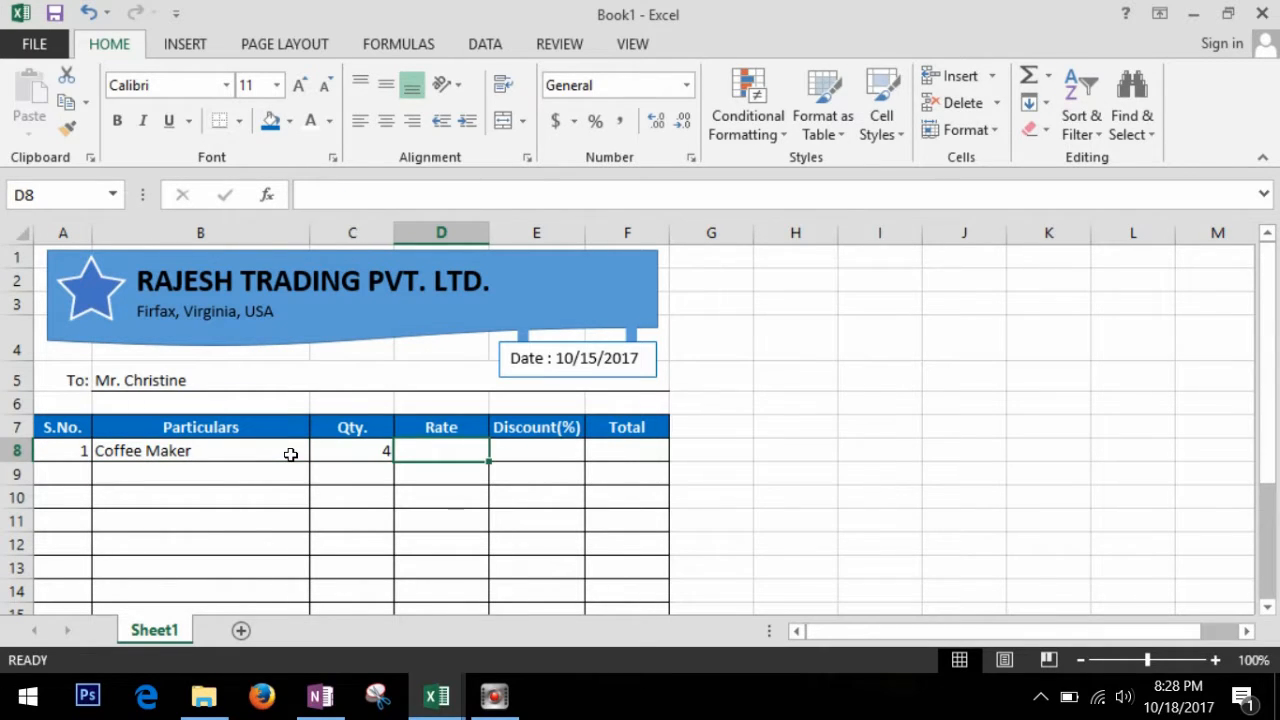
{"action": "type", "text": "49"}
{"action": "key", "text": "Tab"}
{"action": "scroll", "coordinate": [538, 389], "scroll_direction": "down", "scroll_amount": 1}
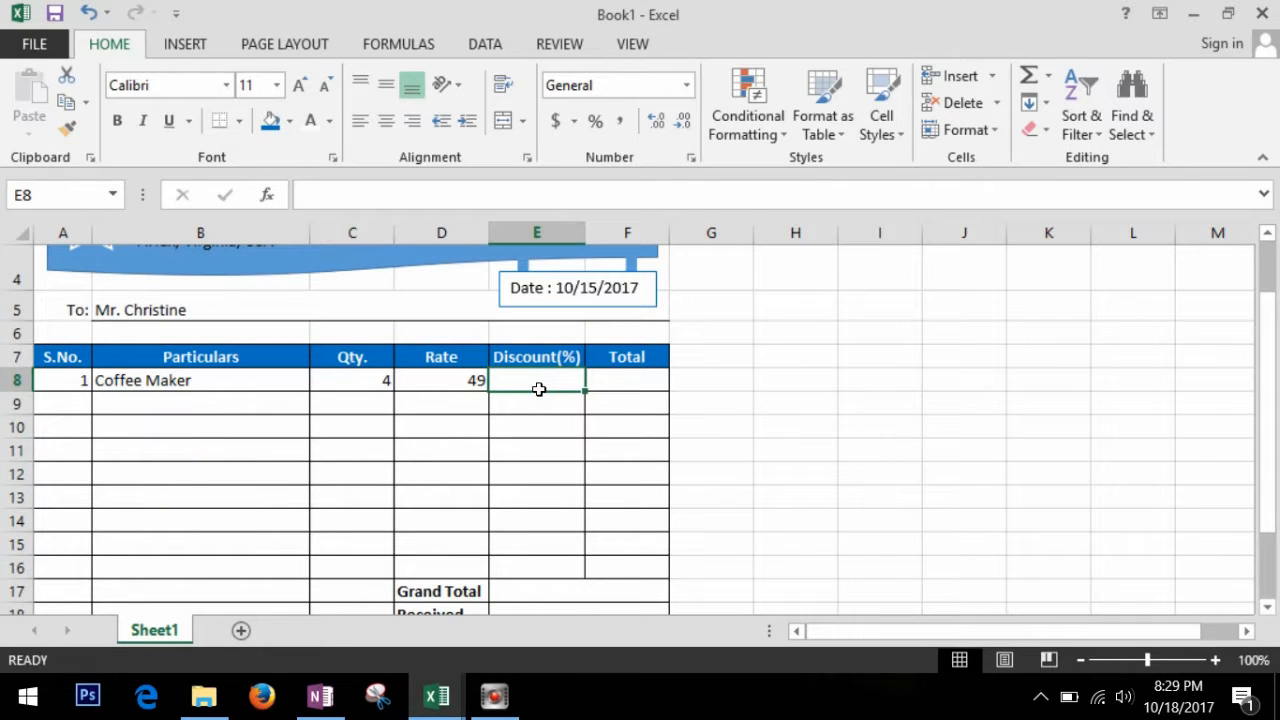
{"action": "type", "text": "10"}
{"action": "key", "text": "Tab"}
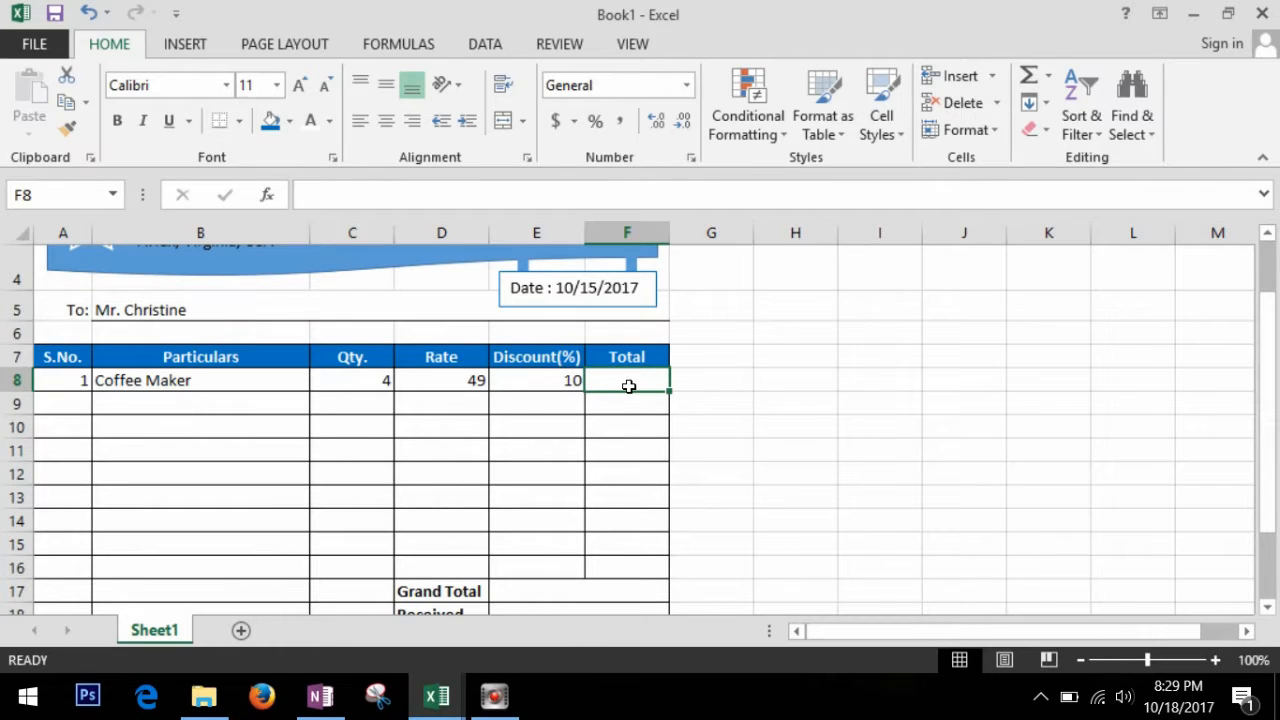
Step: Enter the formula =C8*D8-E8%*C8*D8 as the Coffee Maker row's total in F8
{"action": "type", "text": "="}
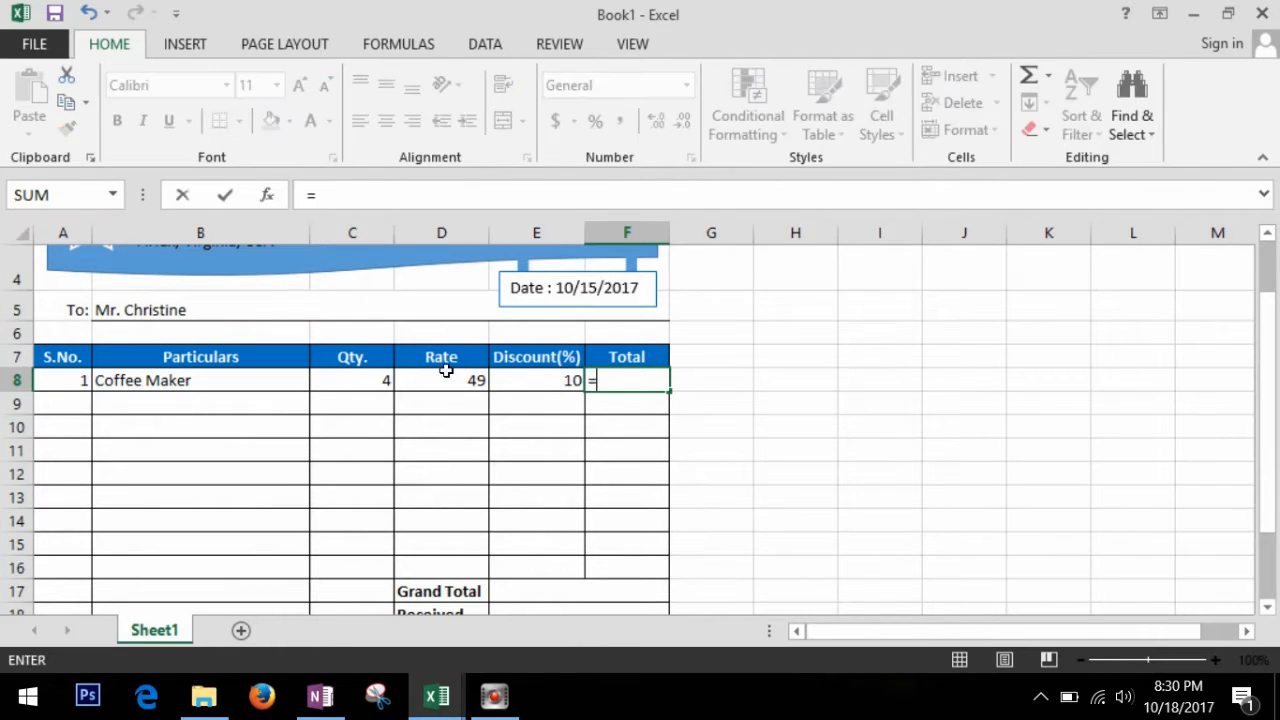
{"action": "left_click", "coordinate": [372, 388]}
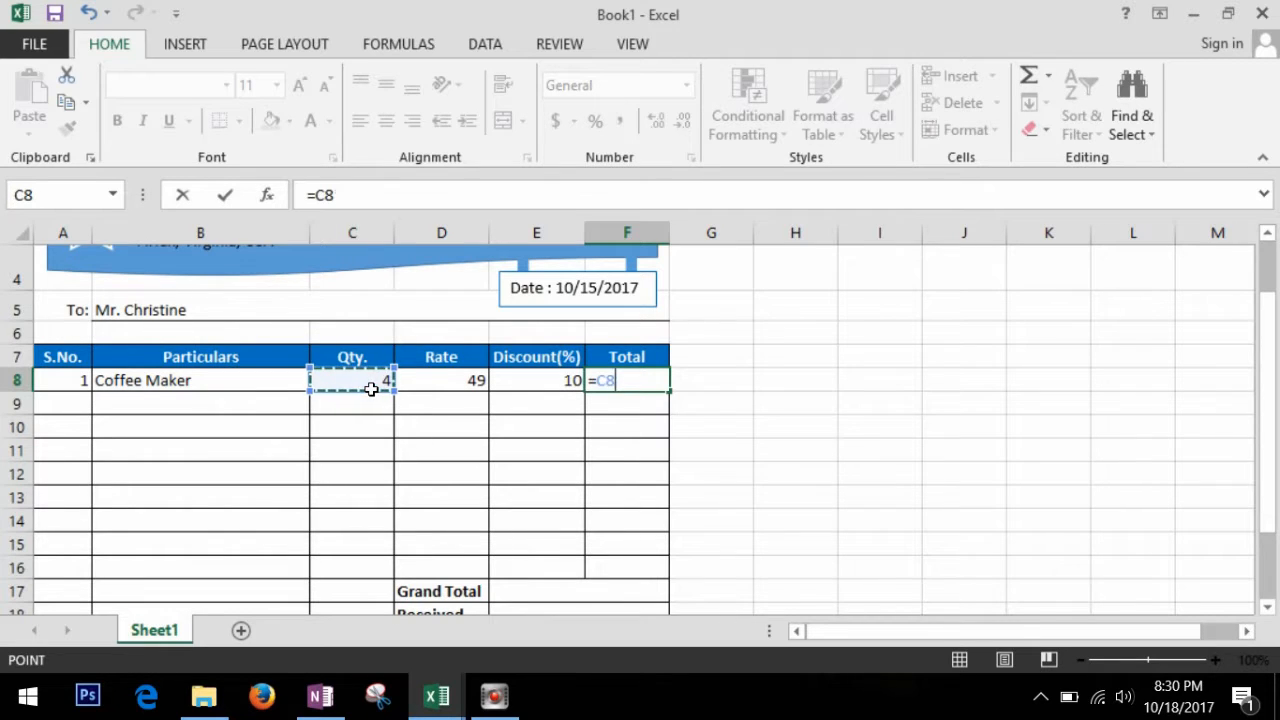
{"action": "type", "text": "*"}
{"action": "left_click", "coordinate": [424, 388]}
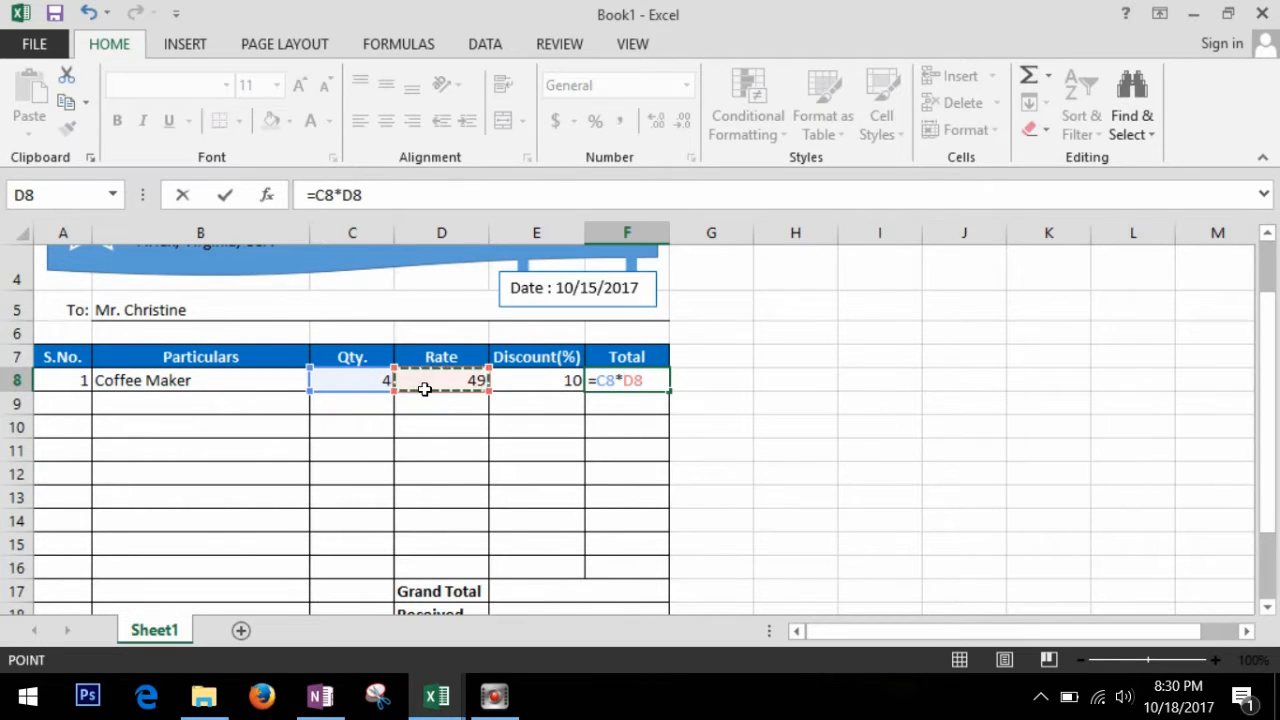
{"action": "type", "text": "-"}
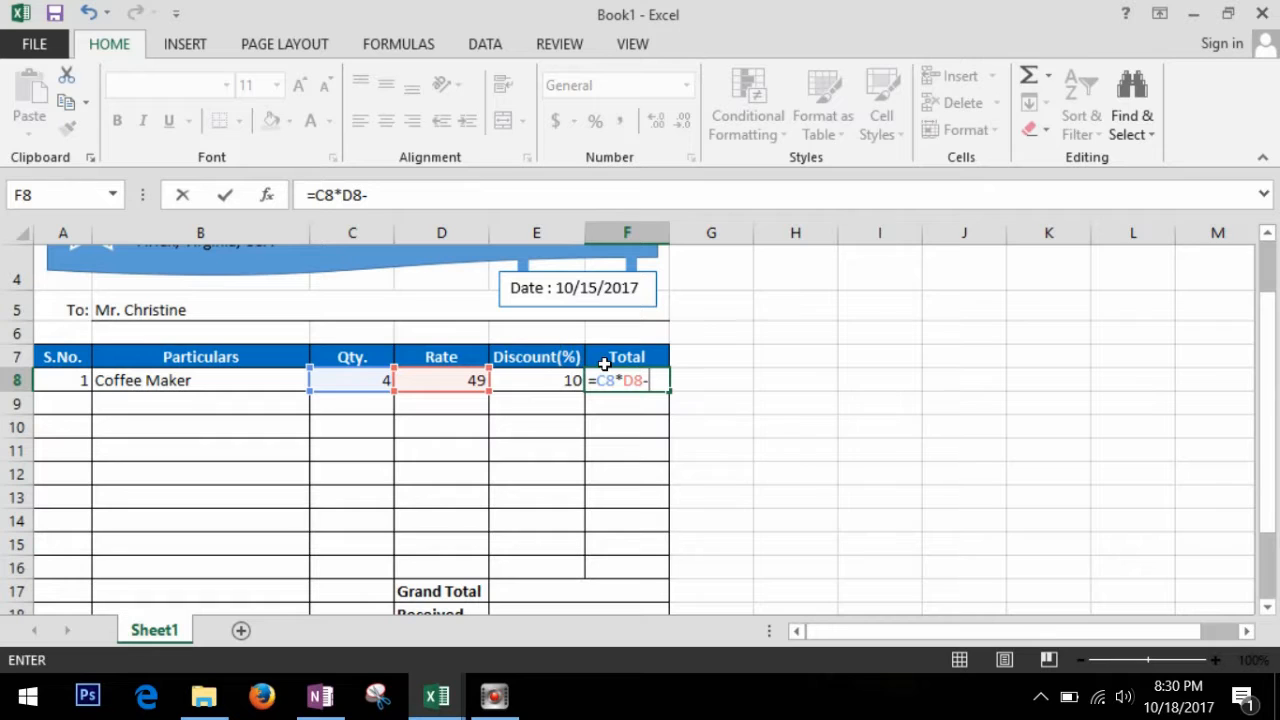
{"action": "type", "text": "e8"}
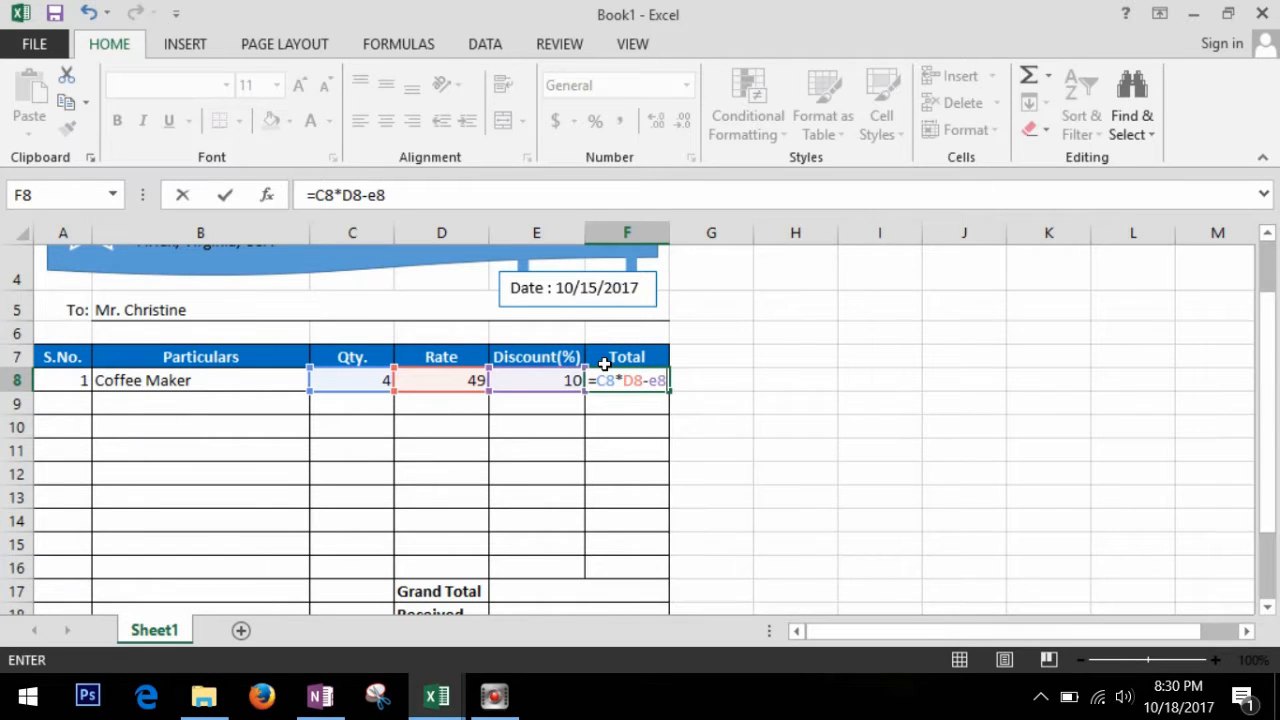
{"action": "type", "text": "%*"}
{"action": "left_click", "coordinate": [363, 388]}
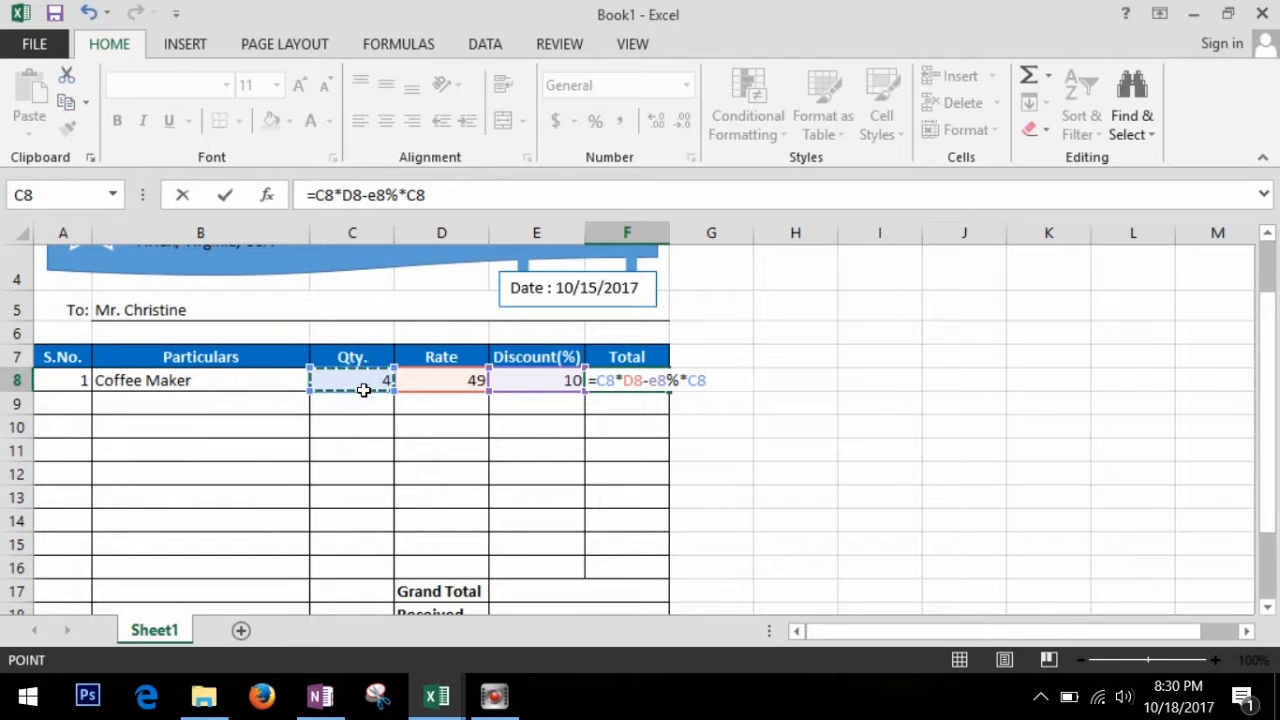
{"action": "type", "text": "*"}
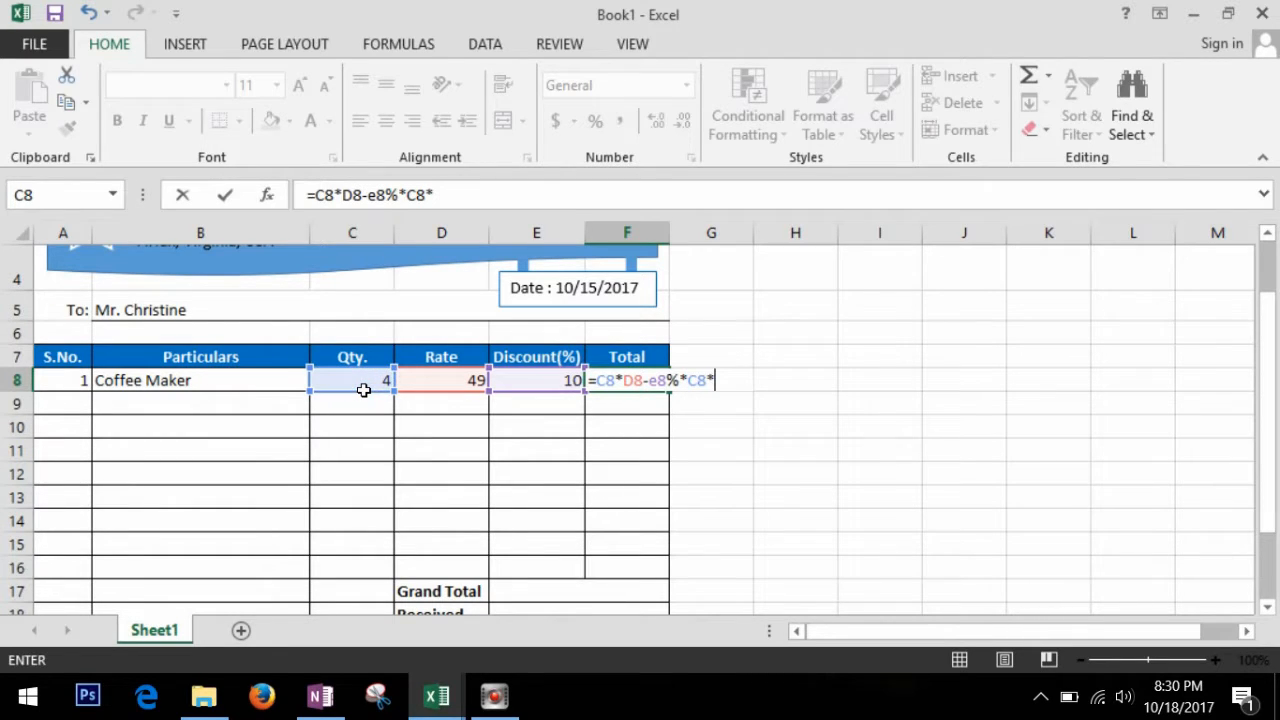
{"action": "left_click", "coordinate": [433, 387]}
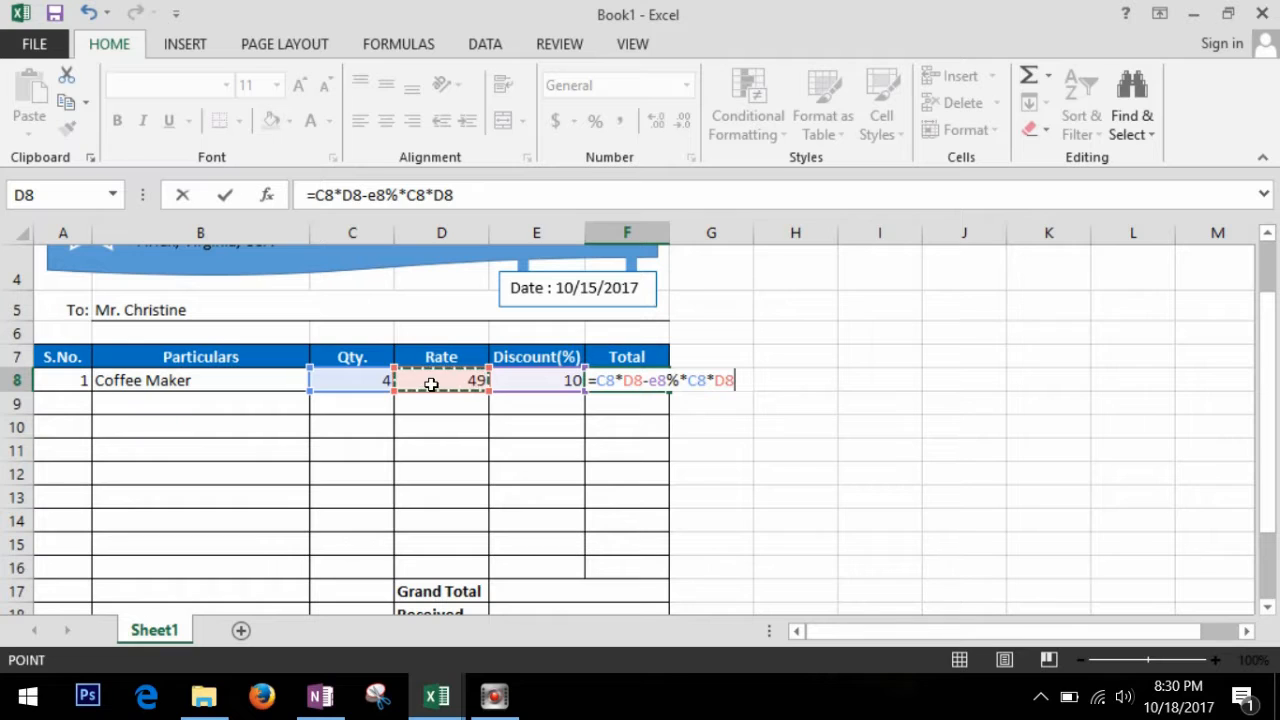
{"action": "key", "text": "Return"}
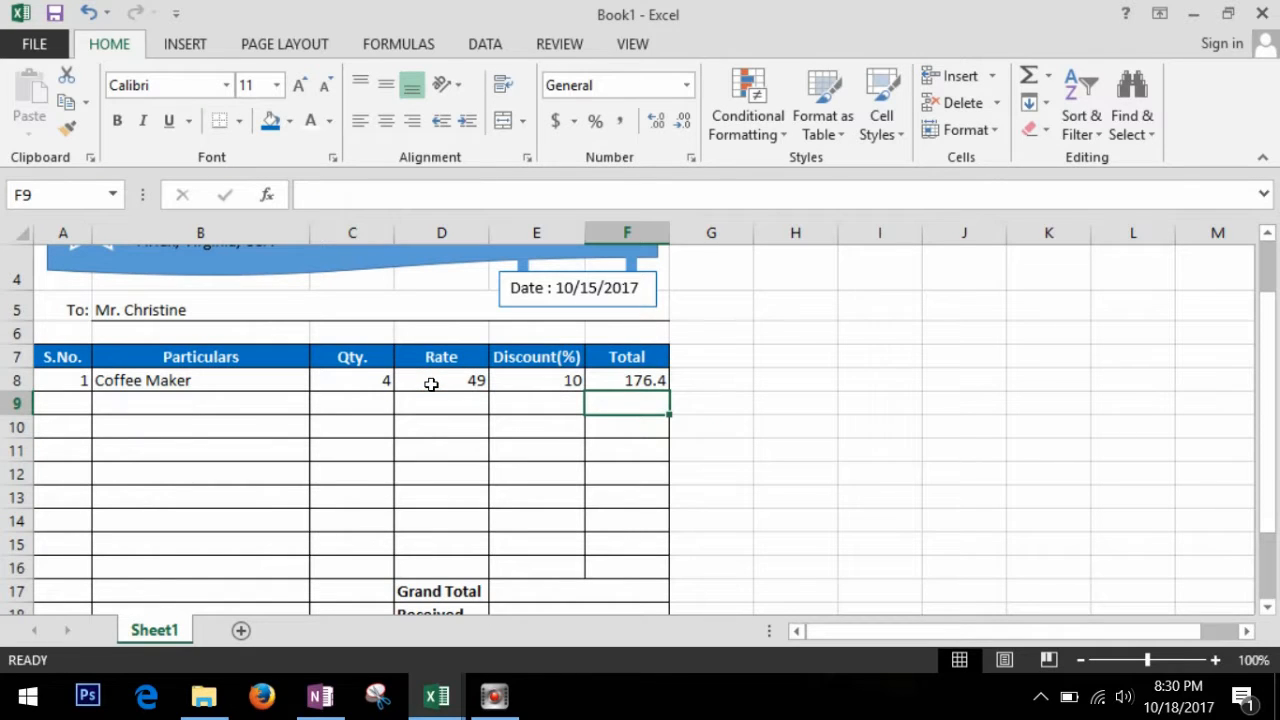
{"action": "left_click", "coordinate": [614, 382]}
Step: Fill row 9 of the item table with serial number 2, Egg, quantity 10, rate 5 and discount 0
{"action": "scroll", "coordinate": [680, 395], "scroll_direction": "down", "scroll_amount": 1}
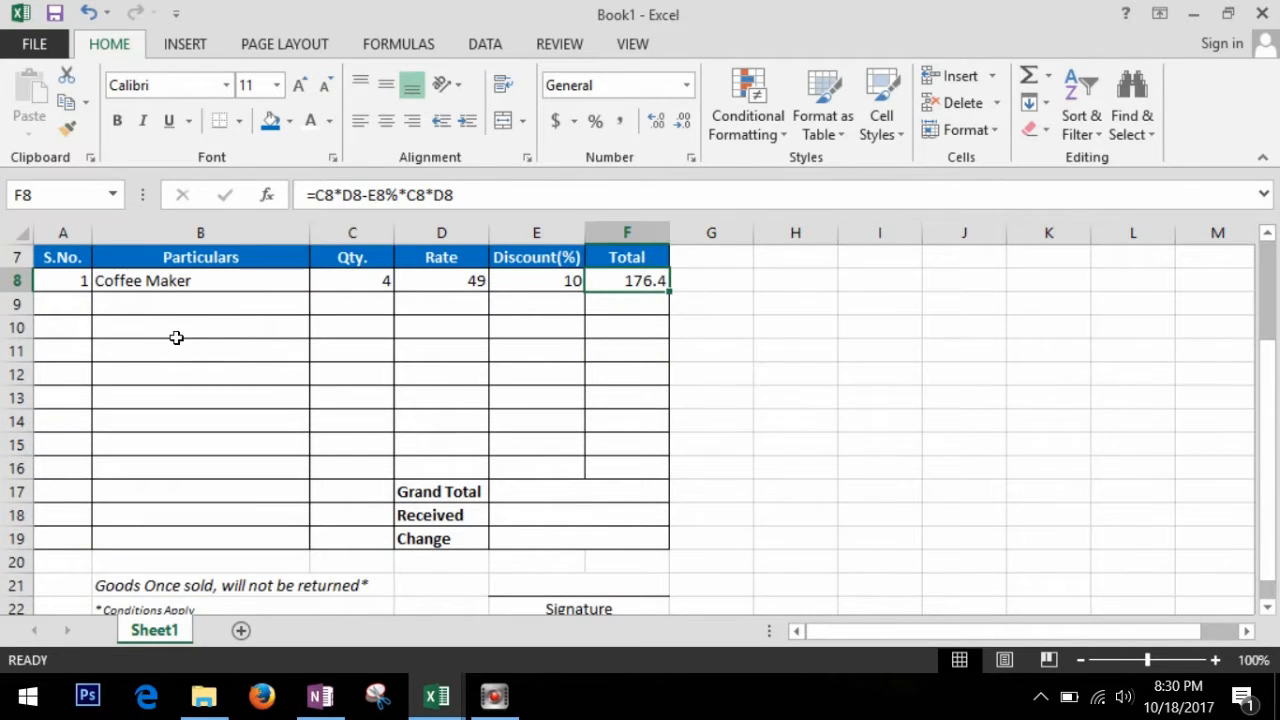
{"action": "left_click", "coordinate": [73, 298]}
{"action": "type", "text": "2"}
{"action": "key", "text": "Tab"}
{"action": "type", "text": "Egg"}
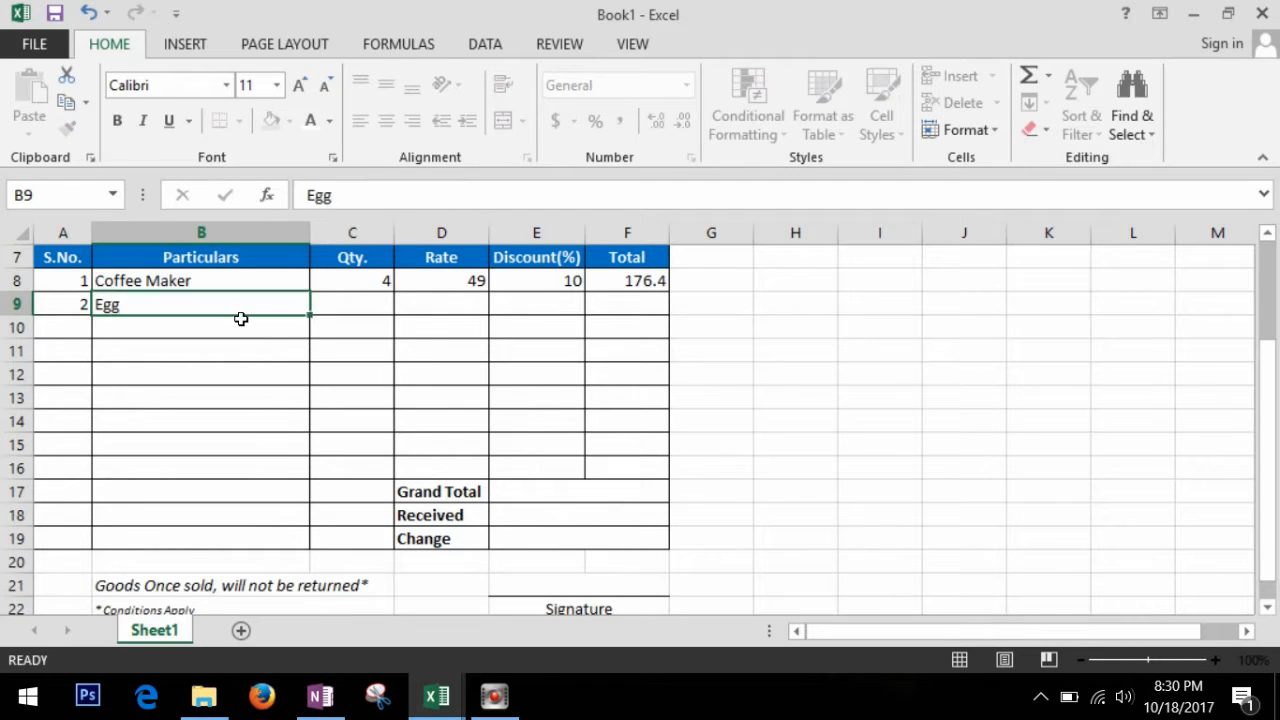
{"action": "key", "text": "Tab"}
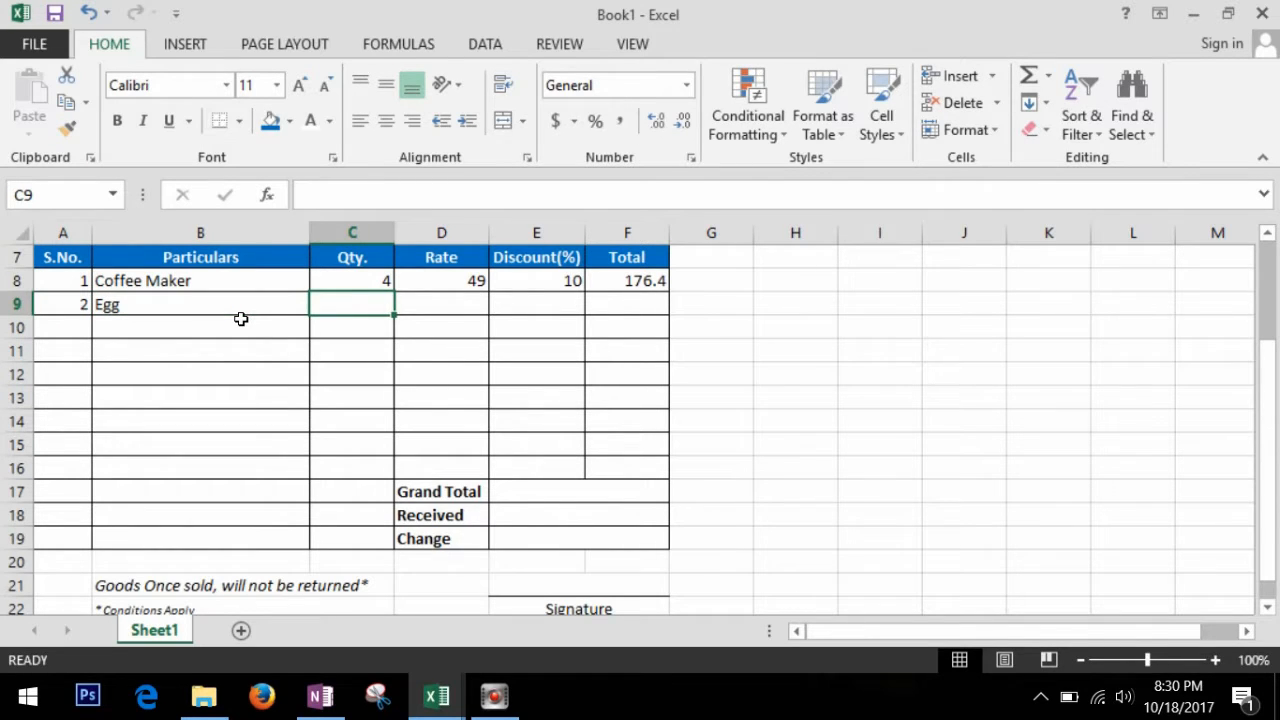
{"action": "type", "text": "10"}
{"action": "key", "text": "Tab"}
{"action": "type", "text": "5"}
{"action": "key", "text": "Tab"}
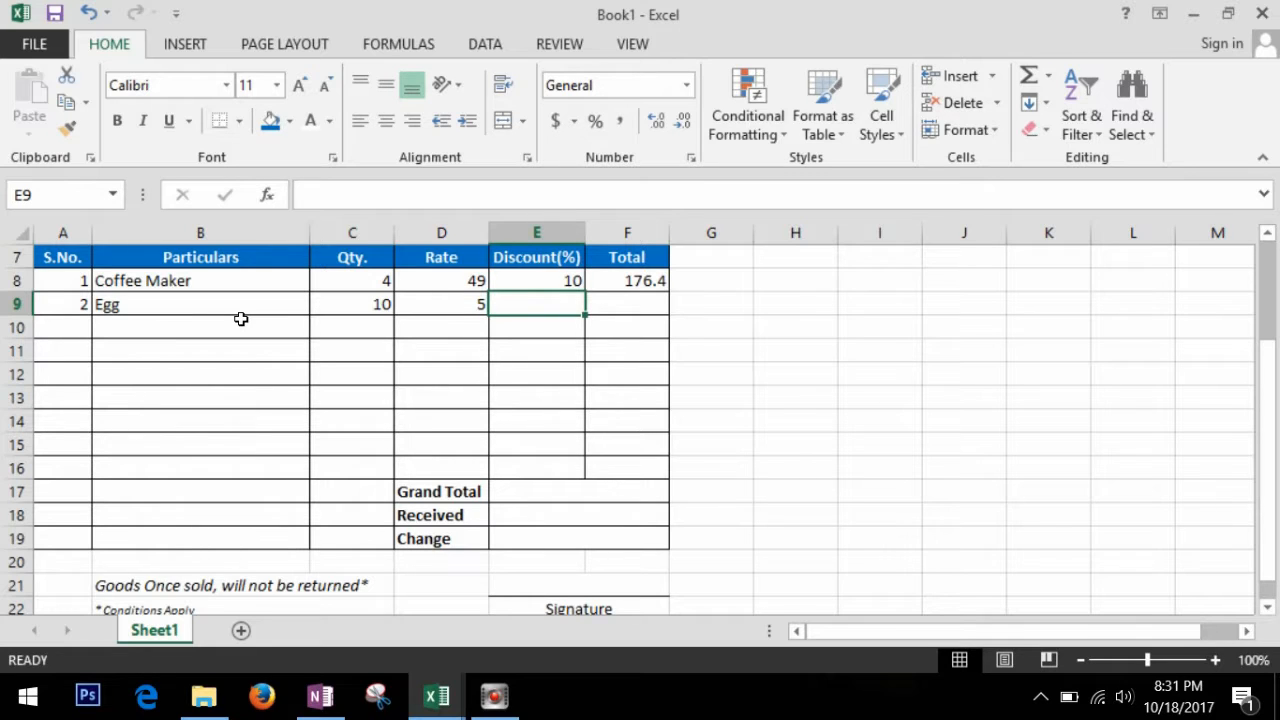
{"action": "type", "text": "0"}
{"action": "key", "text": "Tab"}
Step: Copy the row 8 total formula down through row 16, and make the Grand Total the sum of F8:F16
{"action": "left_click", "coordinate": [640, 282]}
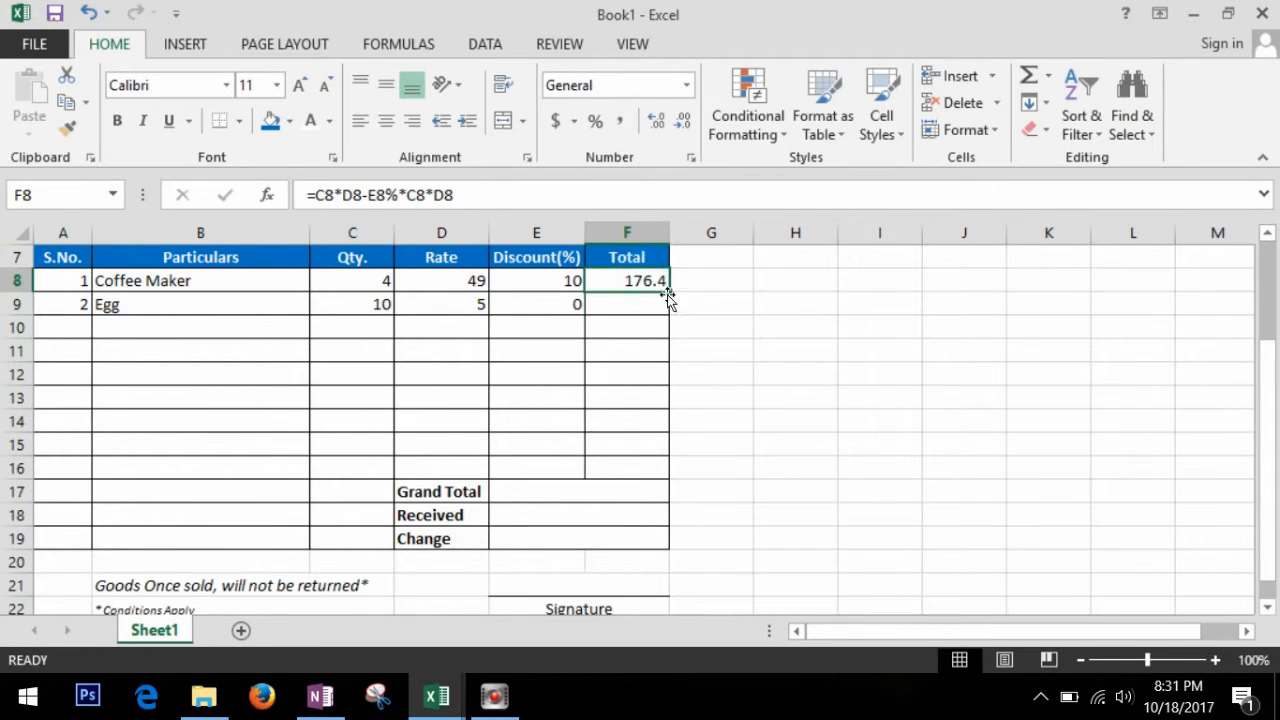
{"action": "left_click_drag", "start_coordinate": [669, 291], "coordinate": [676, 485]}
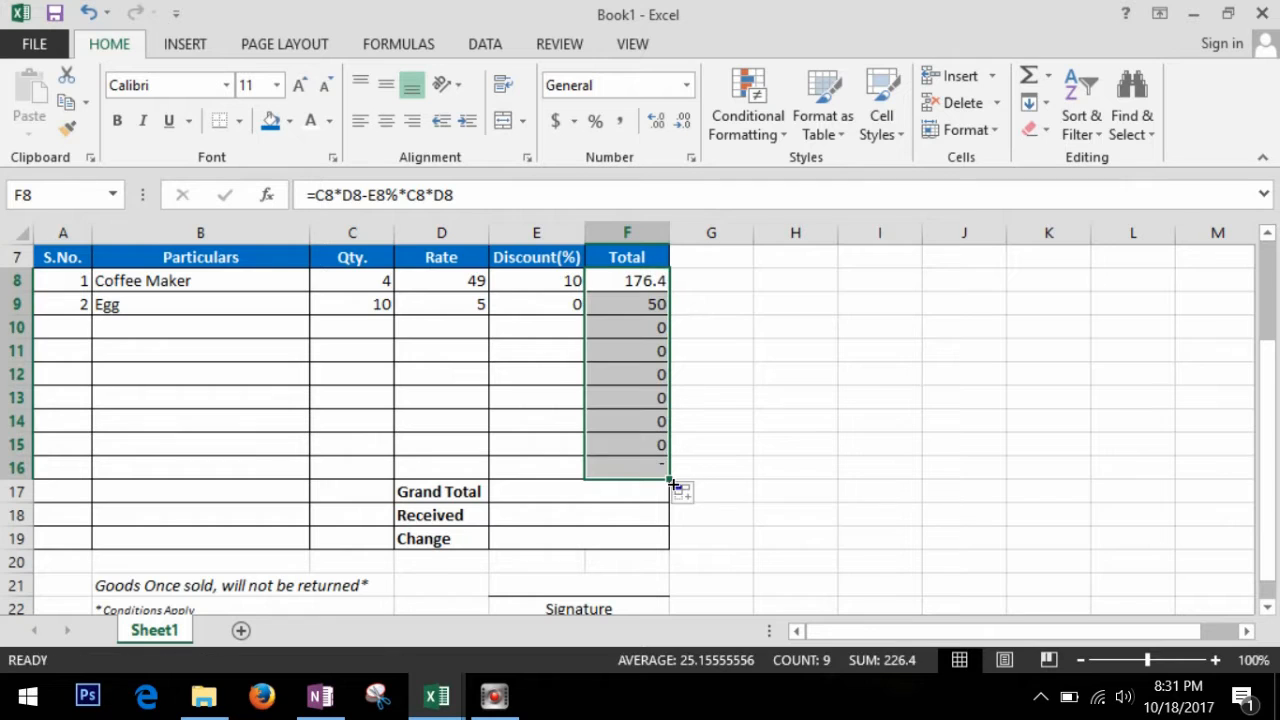
{"action": "left_click", "coordinate": [609, 491]}
{"action": "left_click_drag", "start_coordinate": [617, 291], "coordinate": [617, 471]}
{"action": "left_click", "coordinate": [581, 495]}
{"action": "type", "text": "=sum"}
{"action": "key", "text": "Tab"}
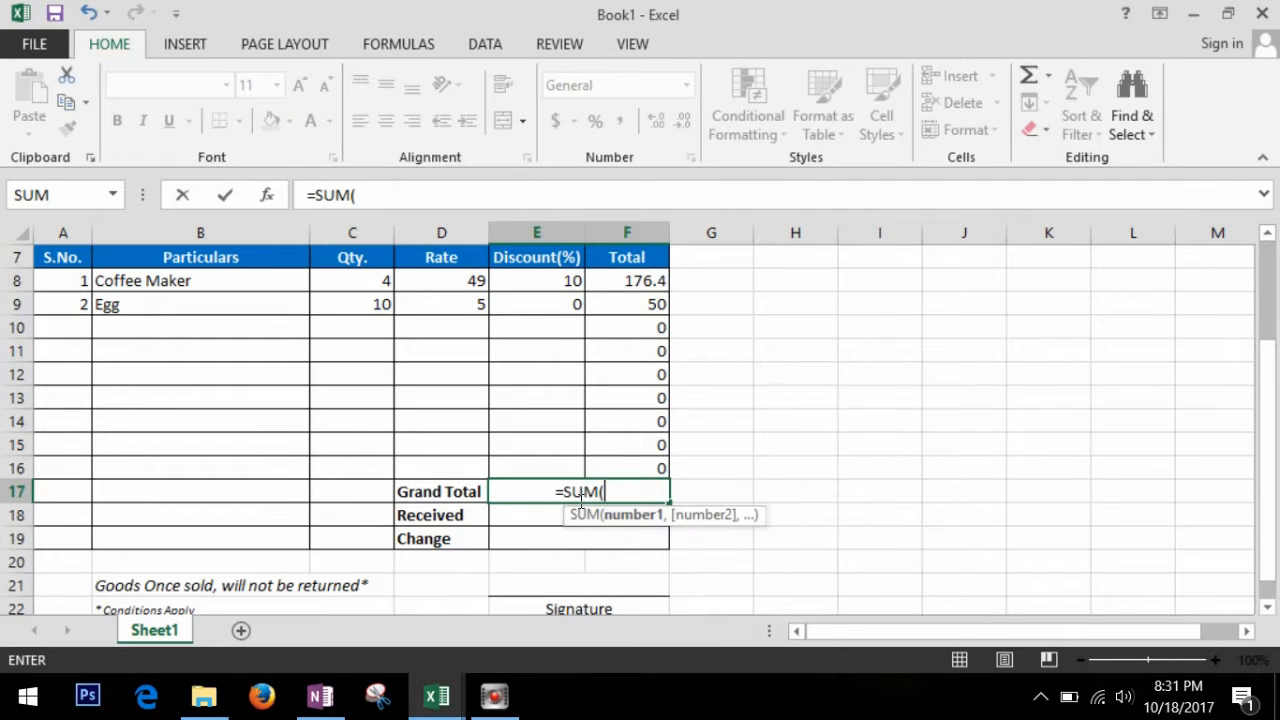
{"action": "left_click_drag", "start_coordinate": [629, 280], "coordinate": [625, 471]}
{"action": "key", "text": "Return"}
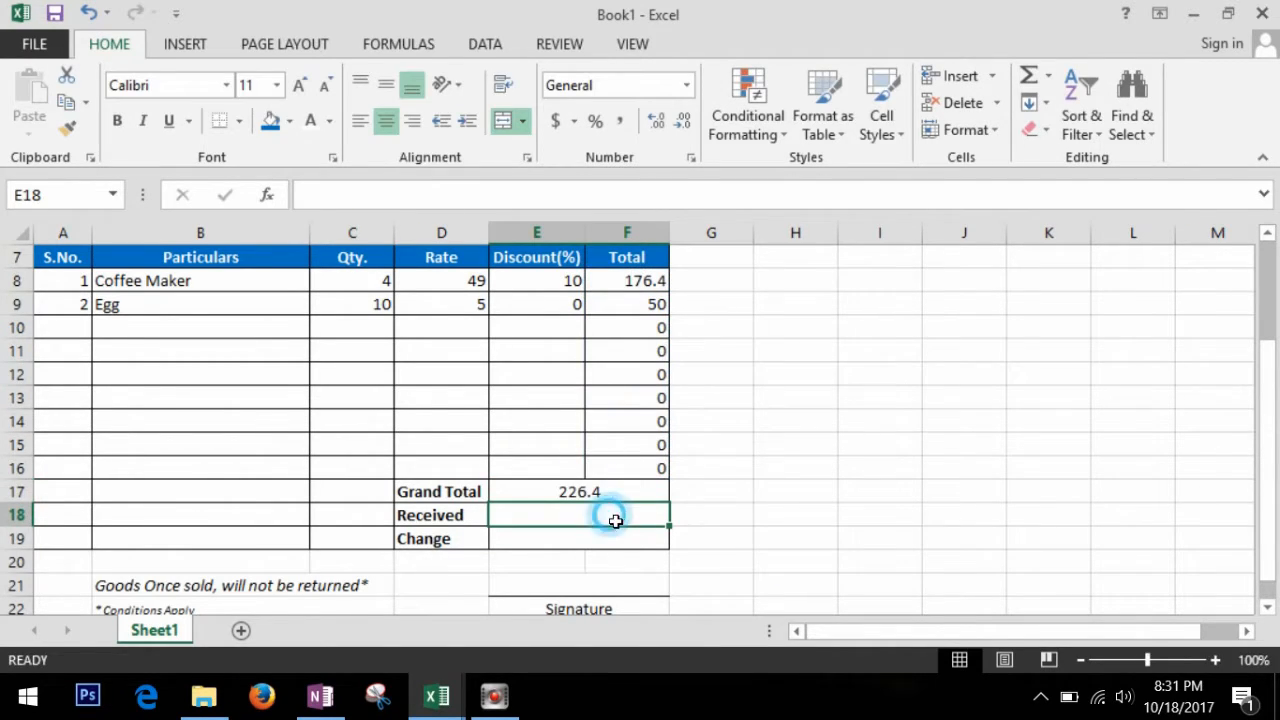
Step: Enter 500 as the Received amount and calculate Change with the formula =E18-E17
{"action": "type", "text": "500"}
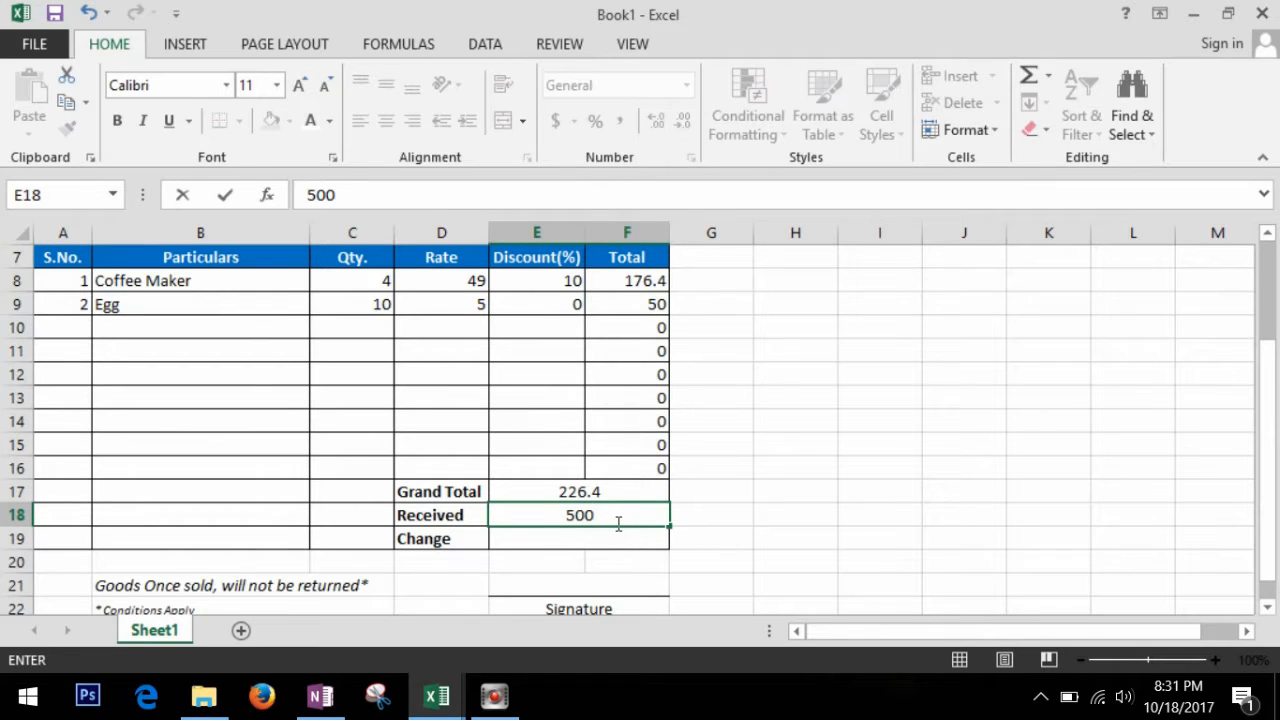
{"action": "key", "text": "Return"}
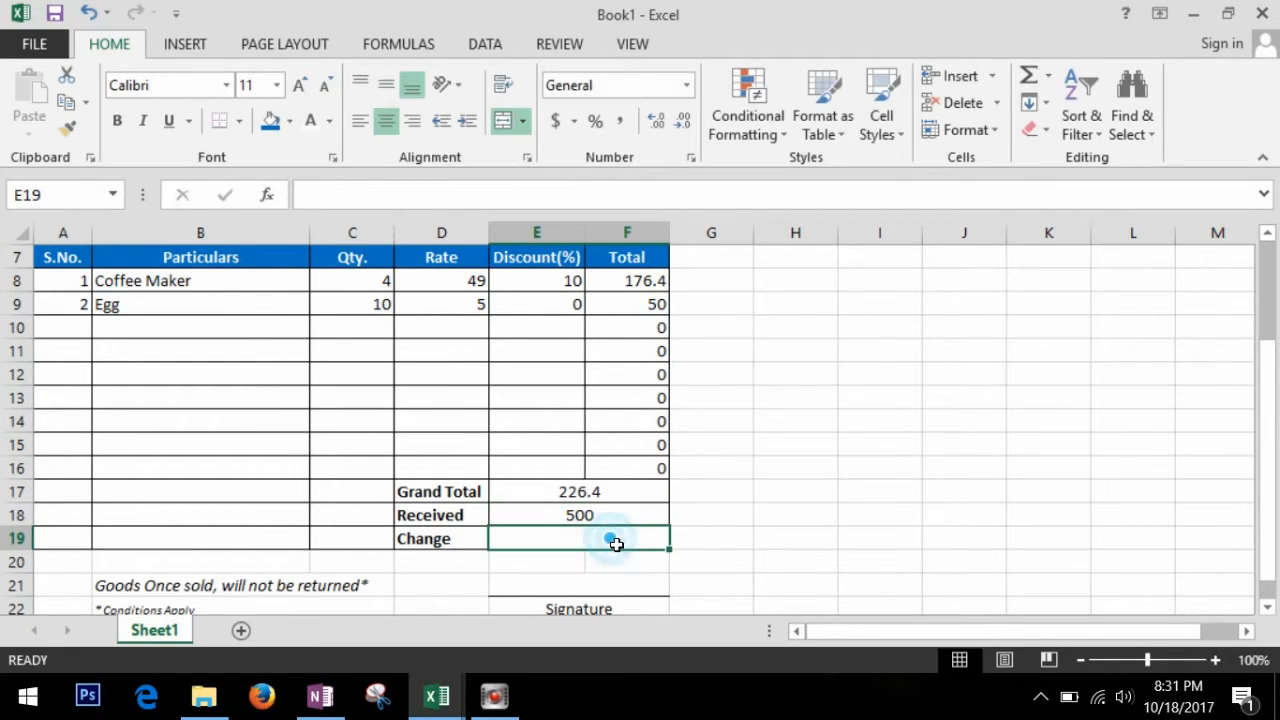
{"action": "type", "text": "="}
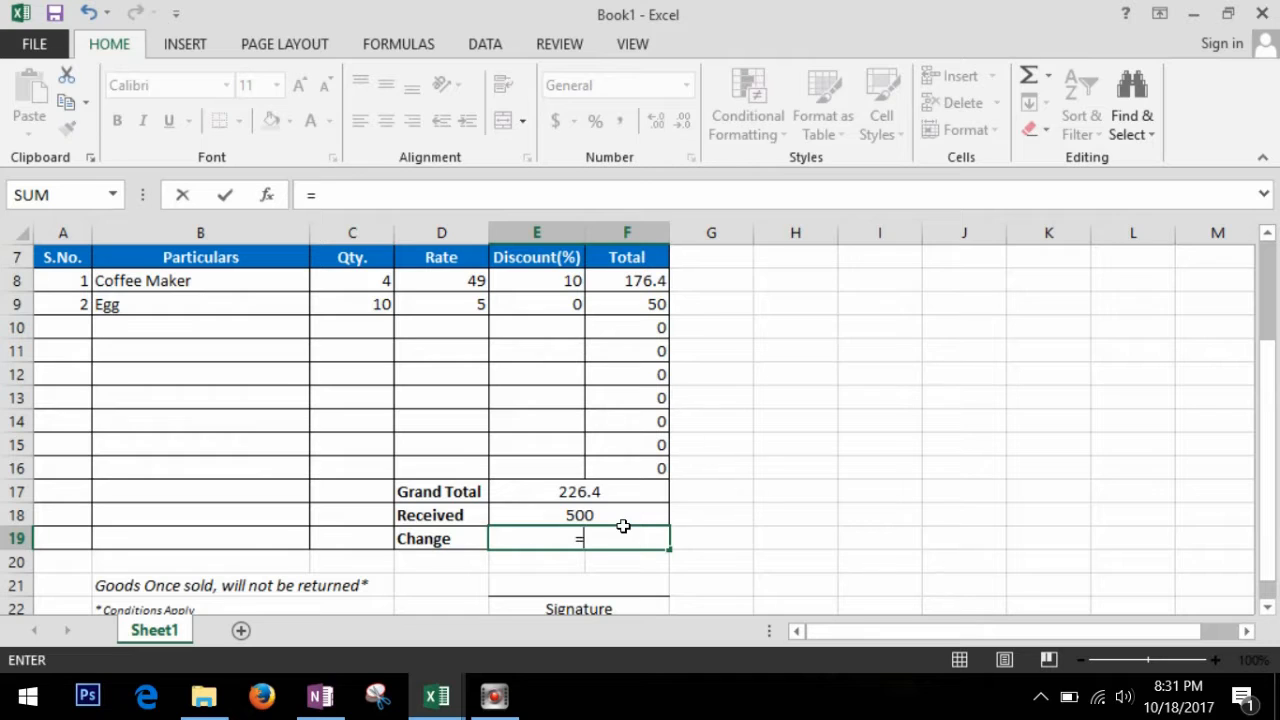
{"action": "left_click", "coordinate": [623, 522]}
{"action": "type", "text": "-"}
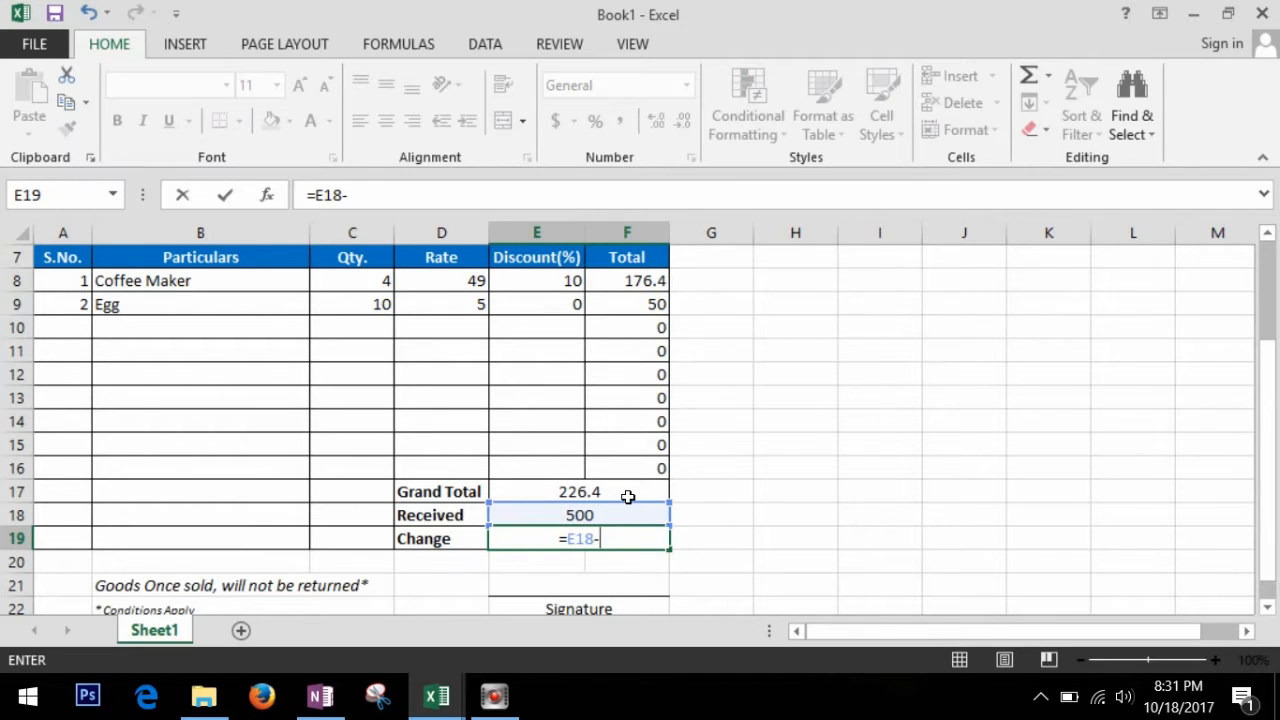
{"action": "left_click", "coordinate": [626, 495]}
{"action": "key", "text": "Return"}
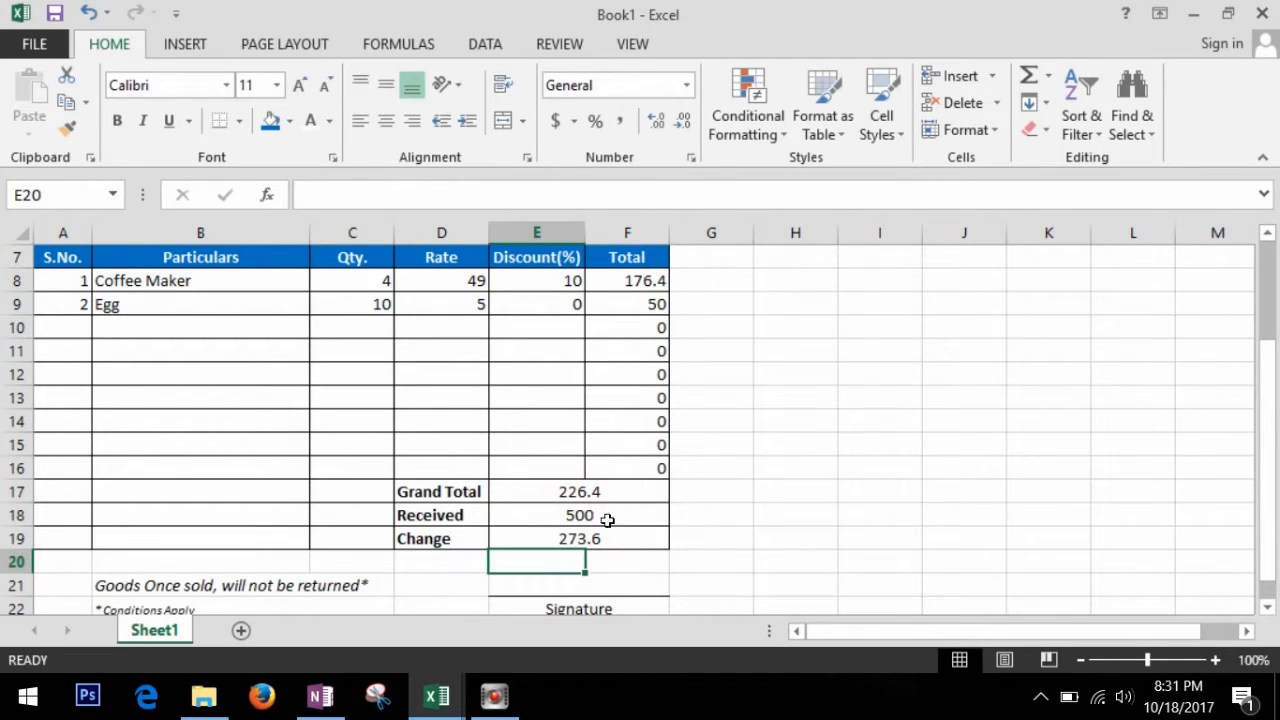
{"action": "left_click", "coordinate": [711, 524]}
{"action": "left_click", "coordinate": [560, 374]}
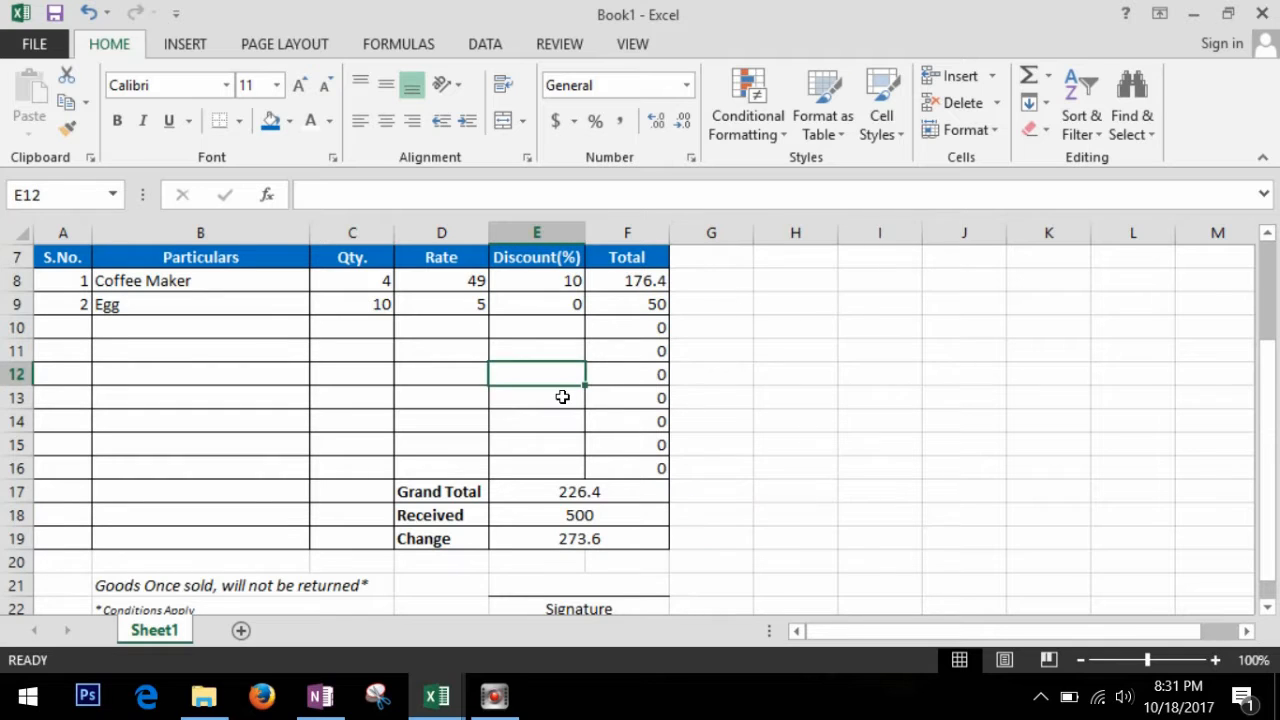
{"action": "left_click", "coordinate": [562, 397]}
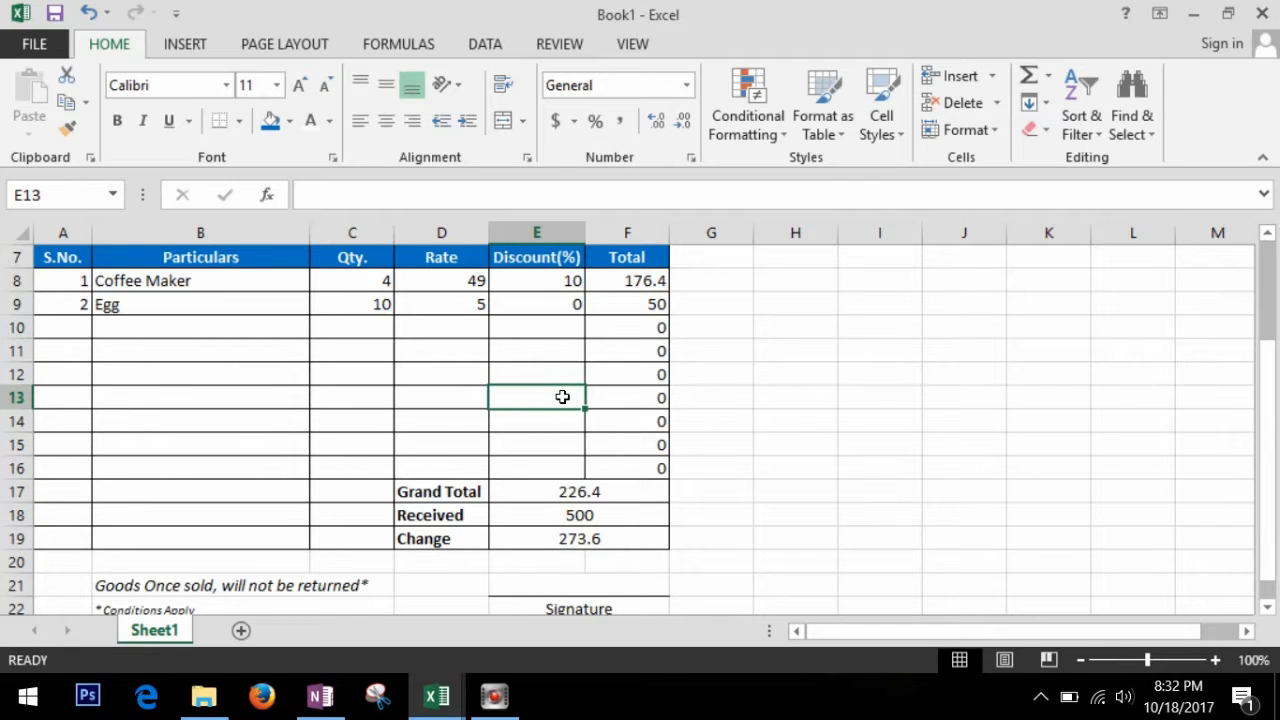
Step: Fill row 10 of the item table with serial number 3, Grinder, quantity 2, rate 50 and discount 15
{"action": "left_click", "coordinate": [70, 331]}
{"action": "type", "text": "3"}
{"action": "key", "text": "Tab"}
{"action": "type", "text": "Grinde"}
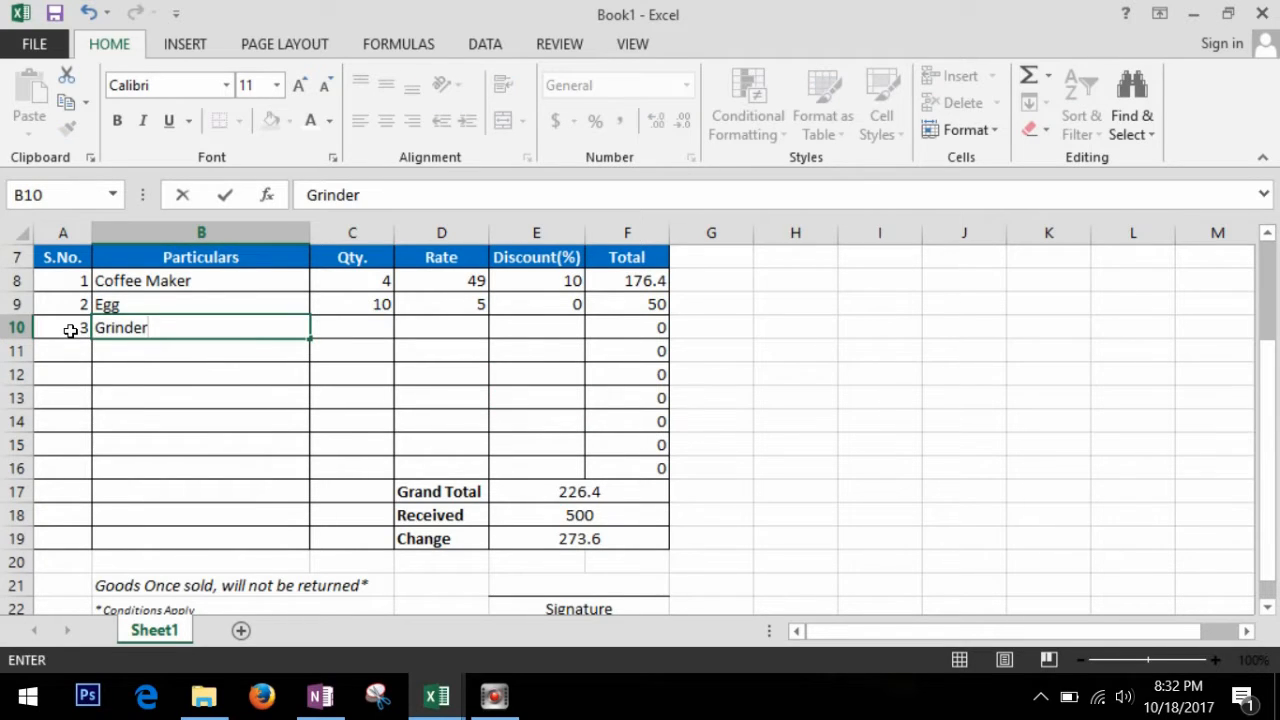
{"action": "key", "text": "Tab"}
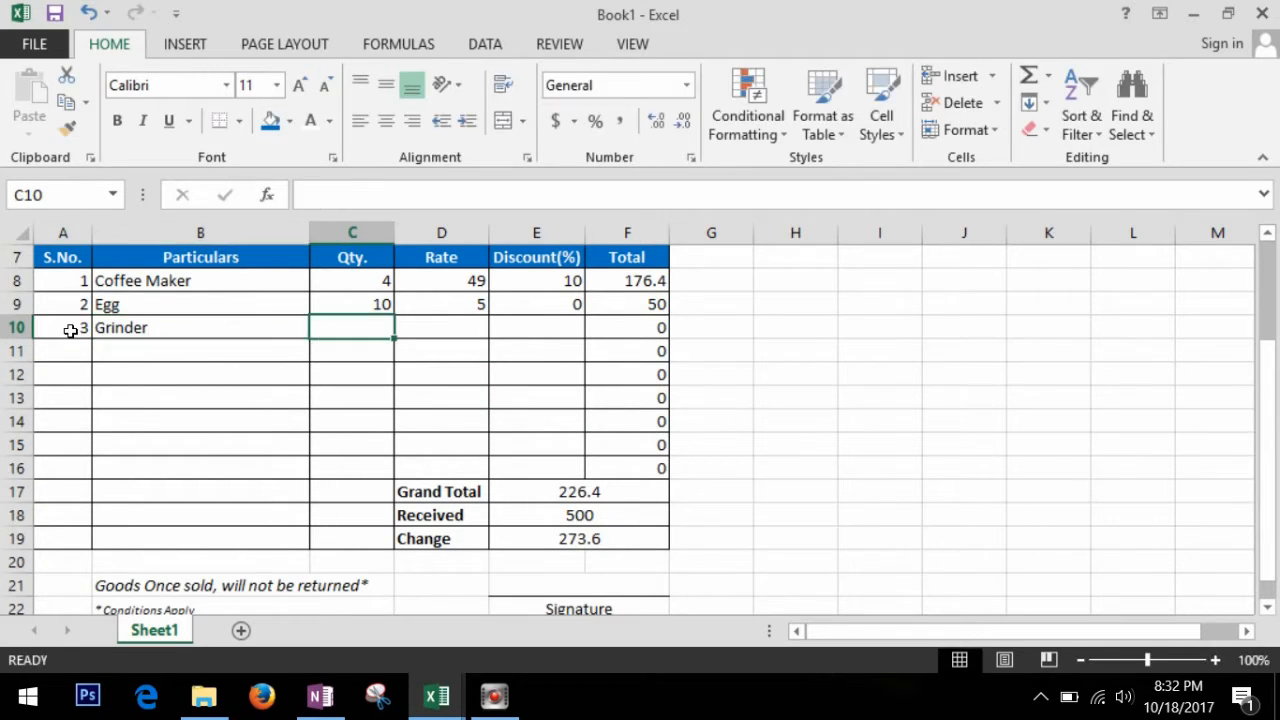
{"action": "type", "text": "2"}
{"action": "key", "text": "Tab"}
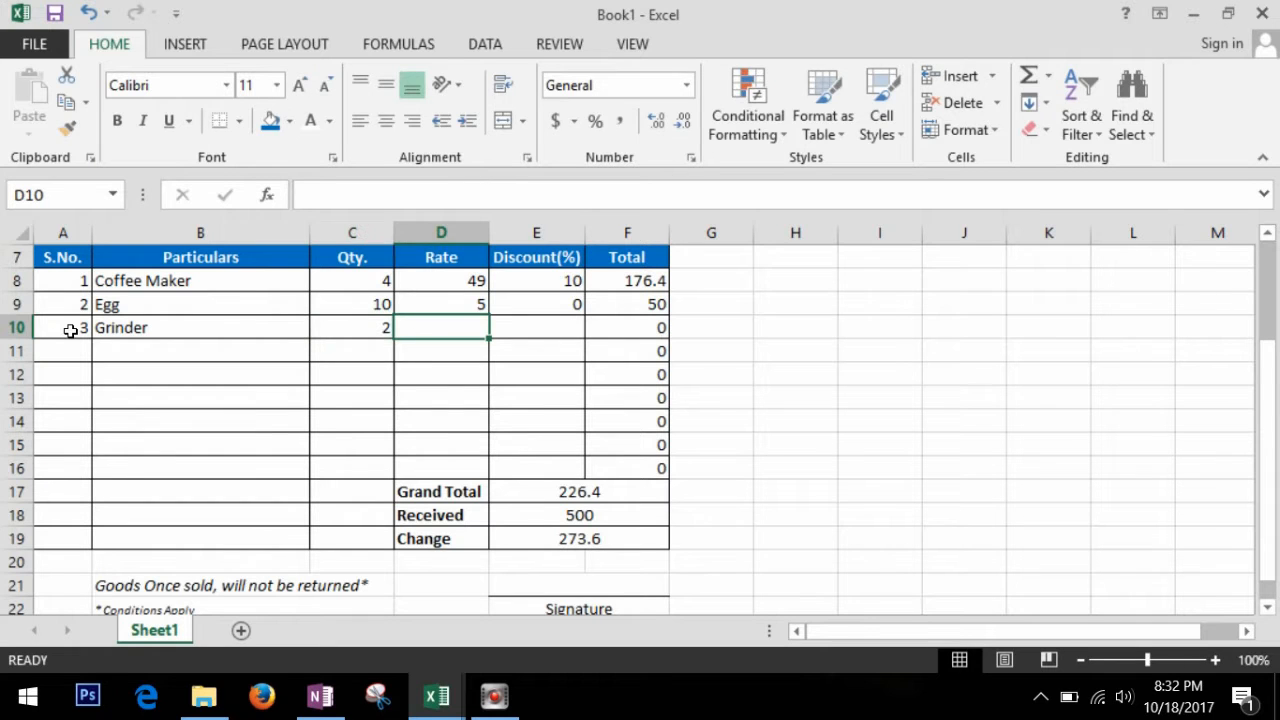
{"action": "type", "text": "50"}
{"action": "key", "text": "Tab"}
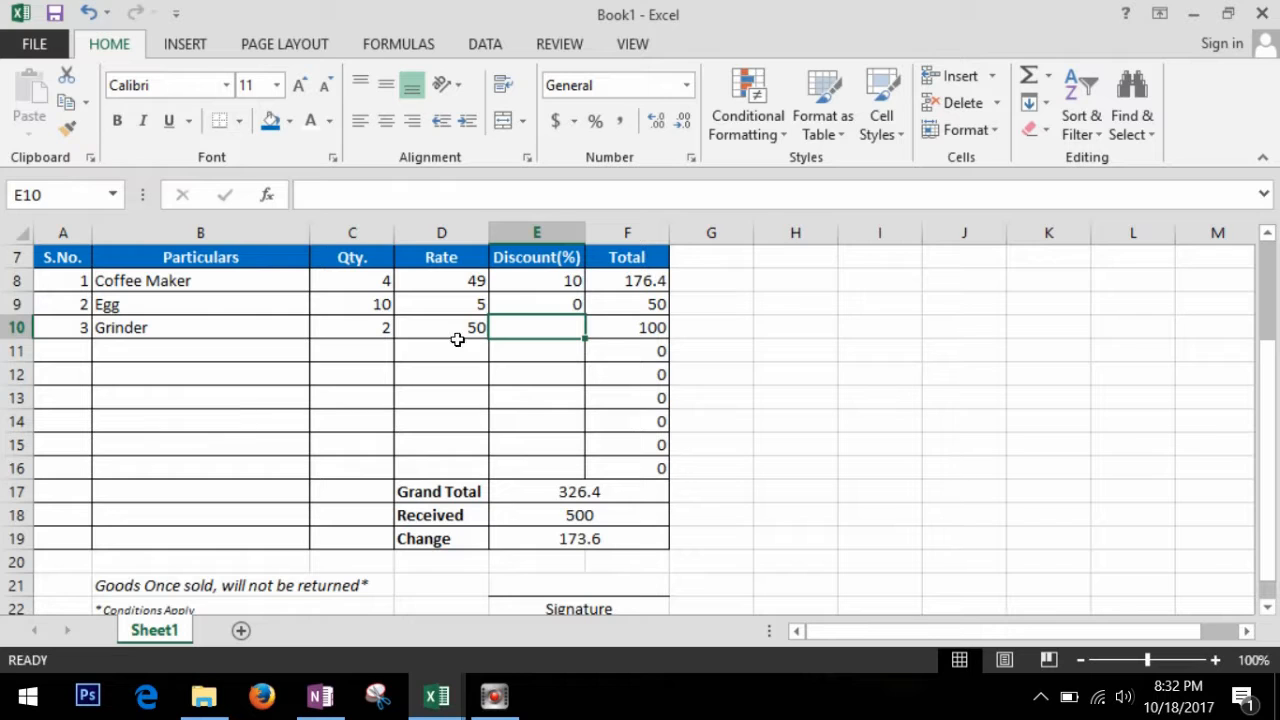
{"action": "left_click", "coordinate": [560, 332]}
{"action": "type", "text": "15"}
{"action": "left_click", "coordinate": [552, 372]}
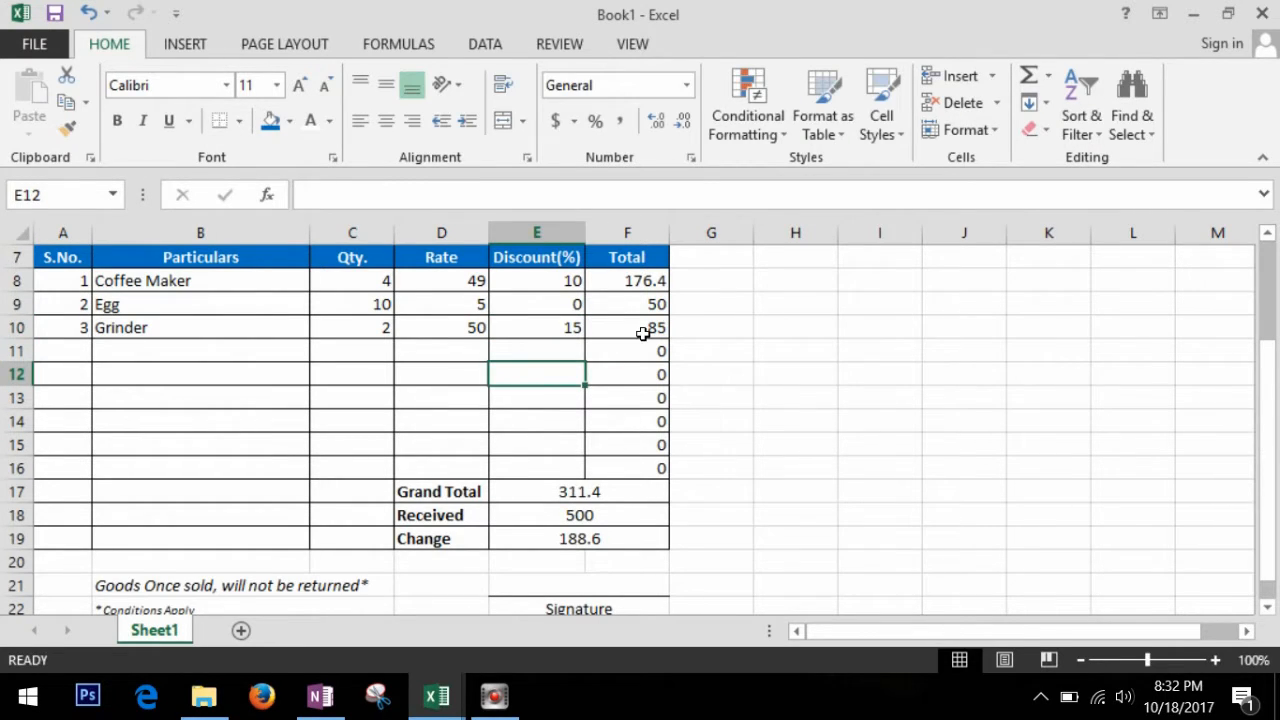
Step: Try clearing the total formulas of the unused item rows in F11:F16, and undo the deletion
{"action": "left_click", "coordinate": [621, 420]}
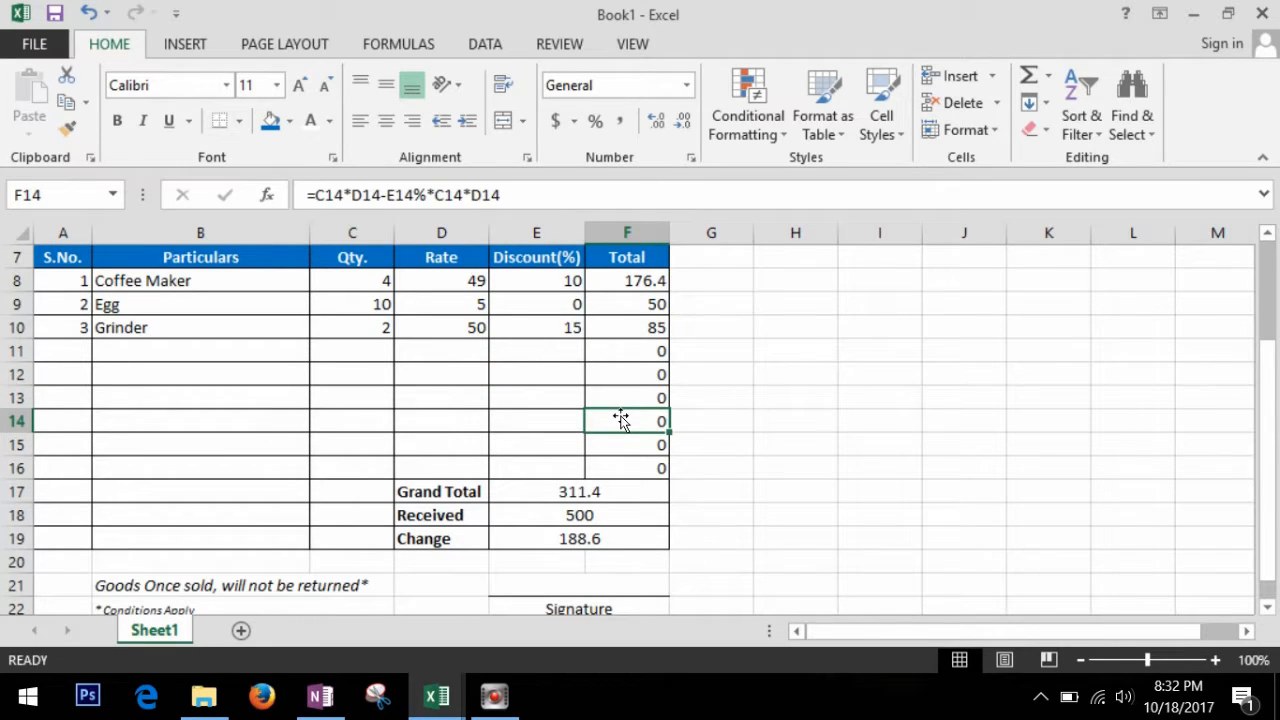
{"action": "left_click_drag", "start_coordinate": [640, 352], "coordinate": [643, 463]}
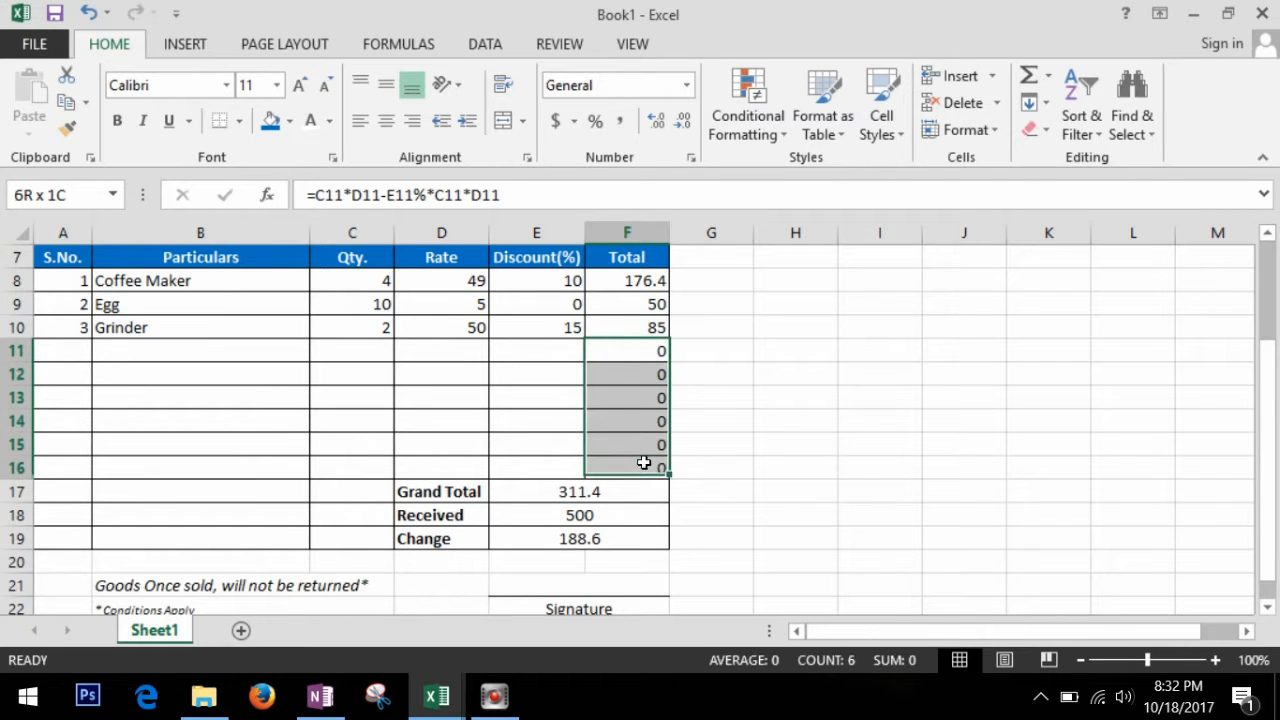
{"action": "left_click", "coordinate": [640, 444]}
{"action": "left_click", "coordinate": [648, 354]}
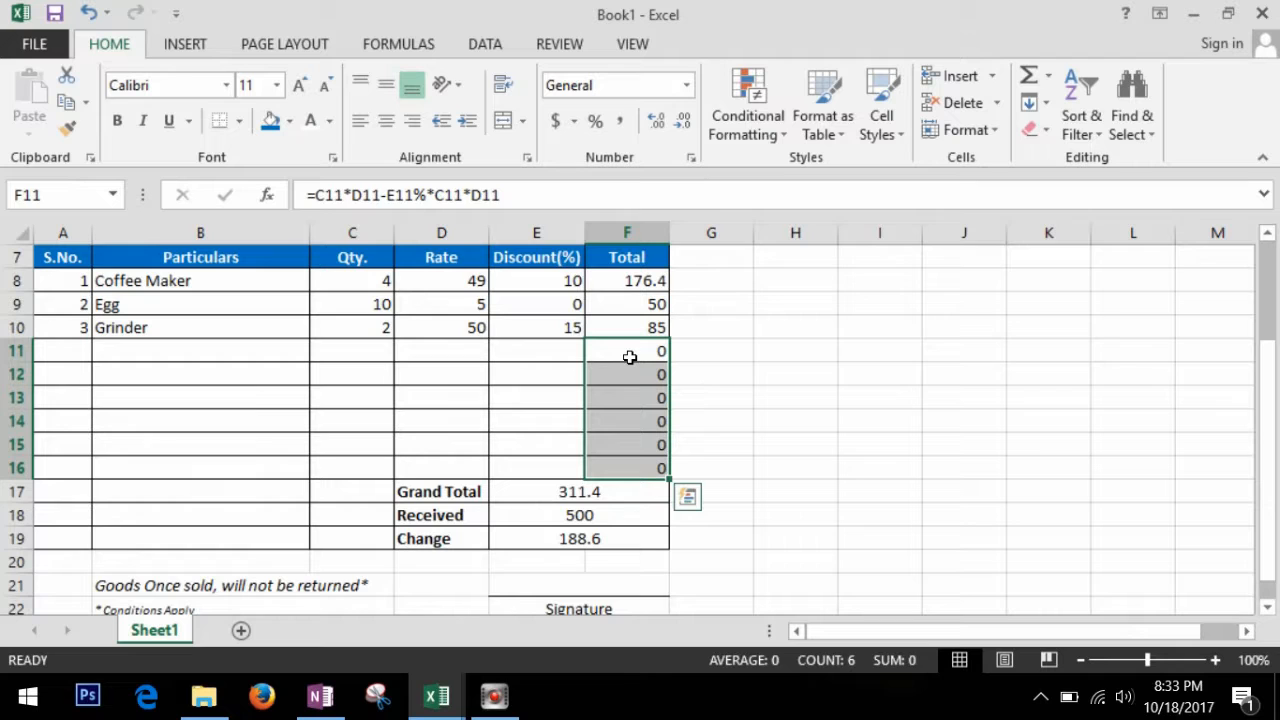
{"action": "key", "text": "Delete"}
{"action": "left_click", "coordinate": [628, 357]}
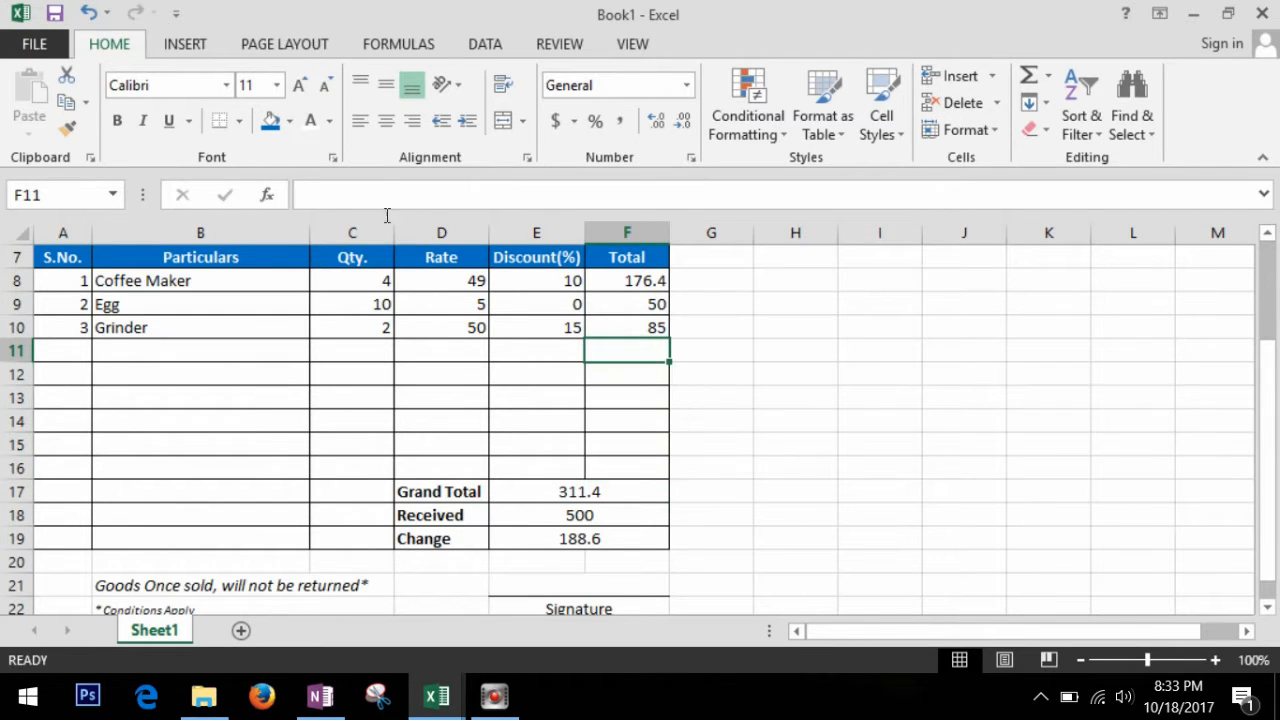
{"action": "key", "text": "Home"}
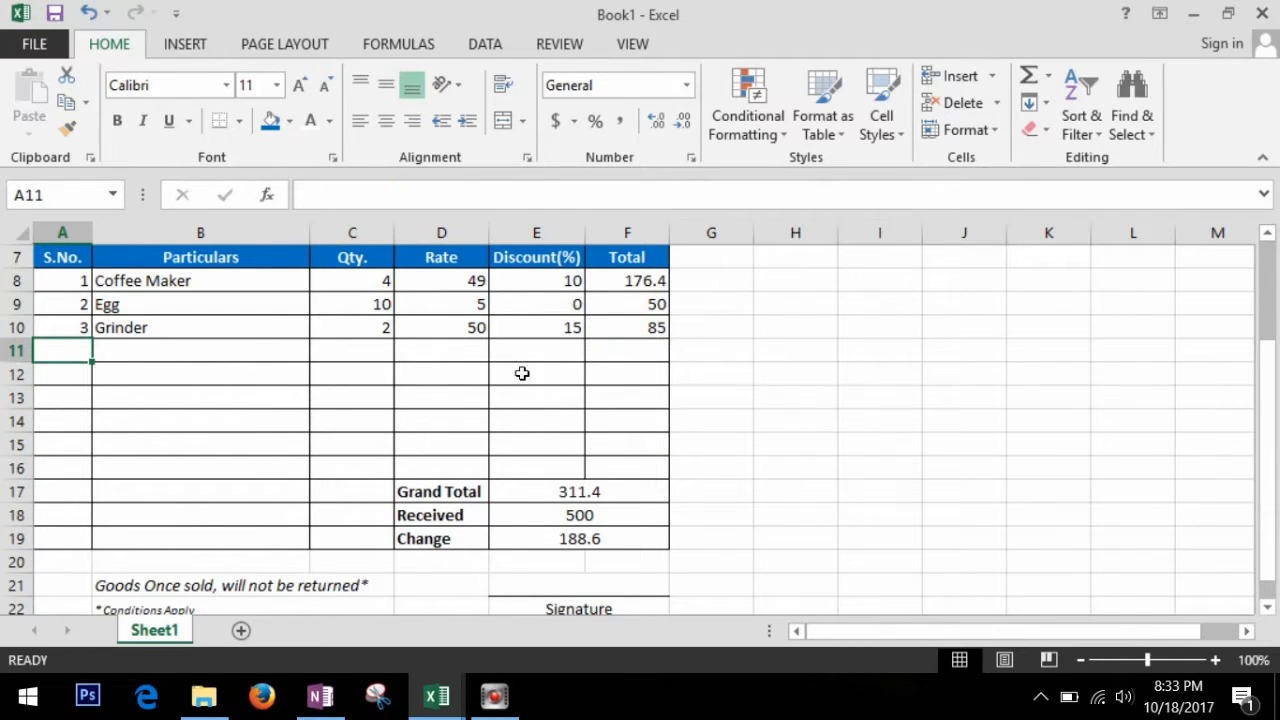
{"action": "key", "text": "ctrl+z"}
{"action": "left_click", "coordinate": [637, 384]}
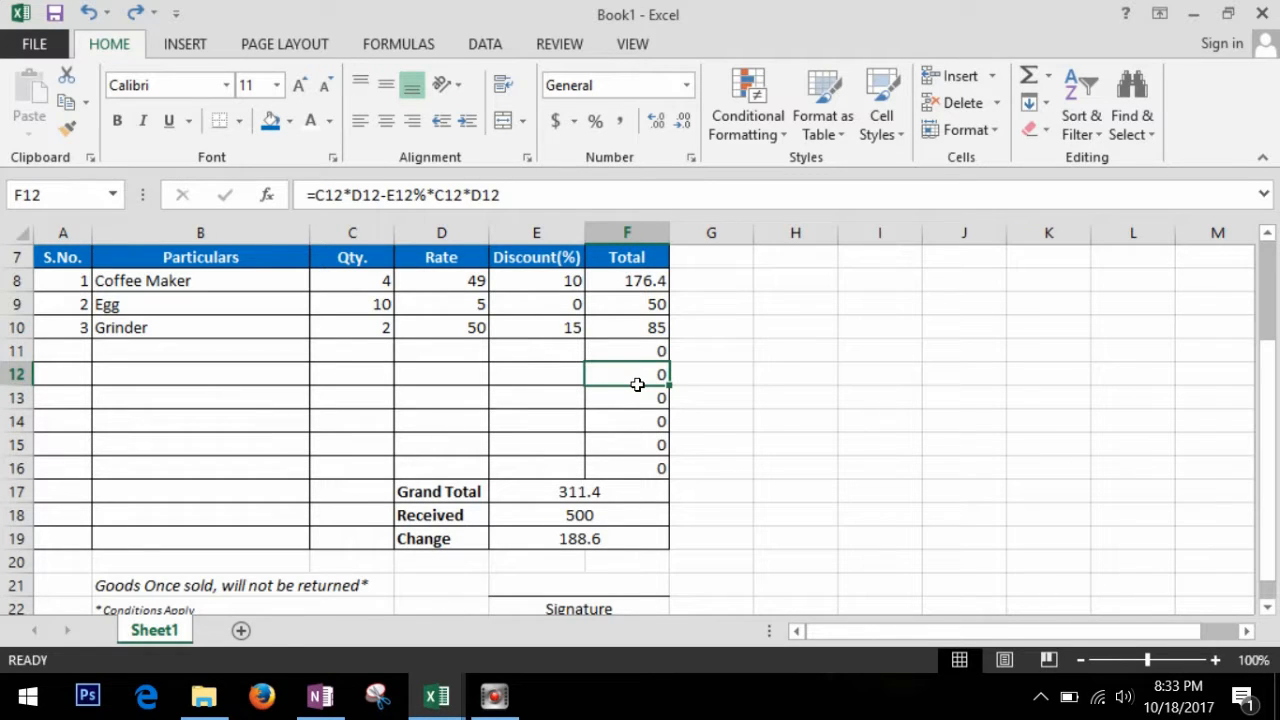
Step: Apply the custom number format 0;;;@ to the item totals in F8:F16
{"action": "left_click", "coordinate": [731, 372]}
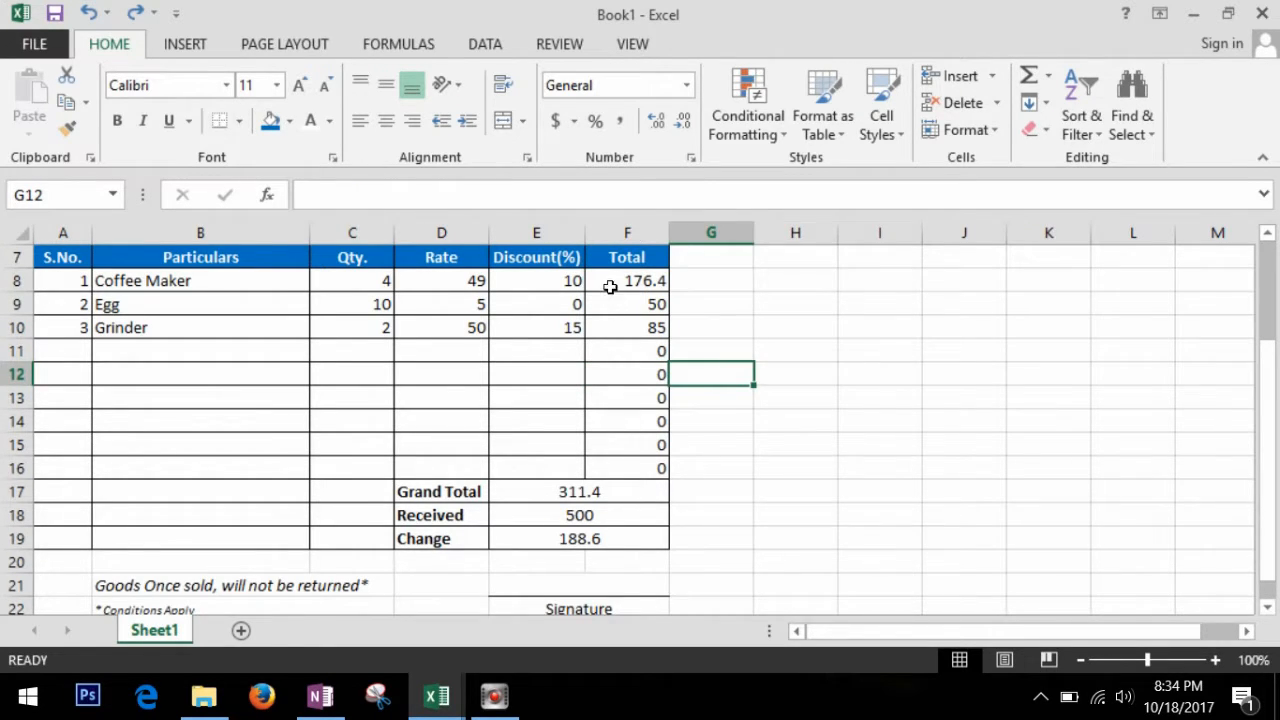
{"action": "left_click_drag", "start_coordinate": [610, 287], "coordinate": [620, 474]}
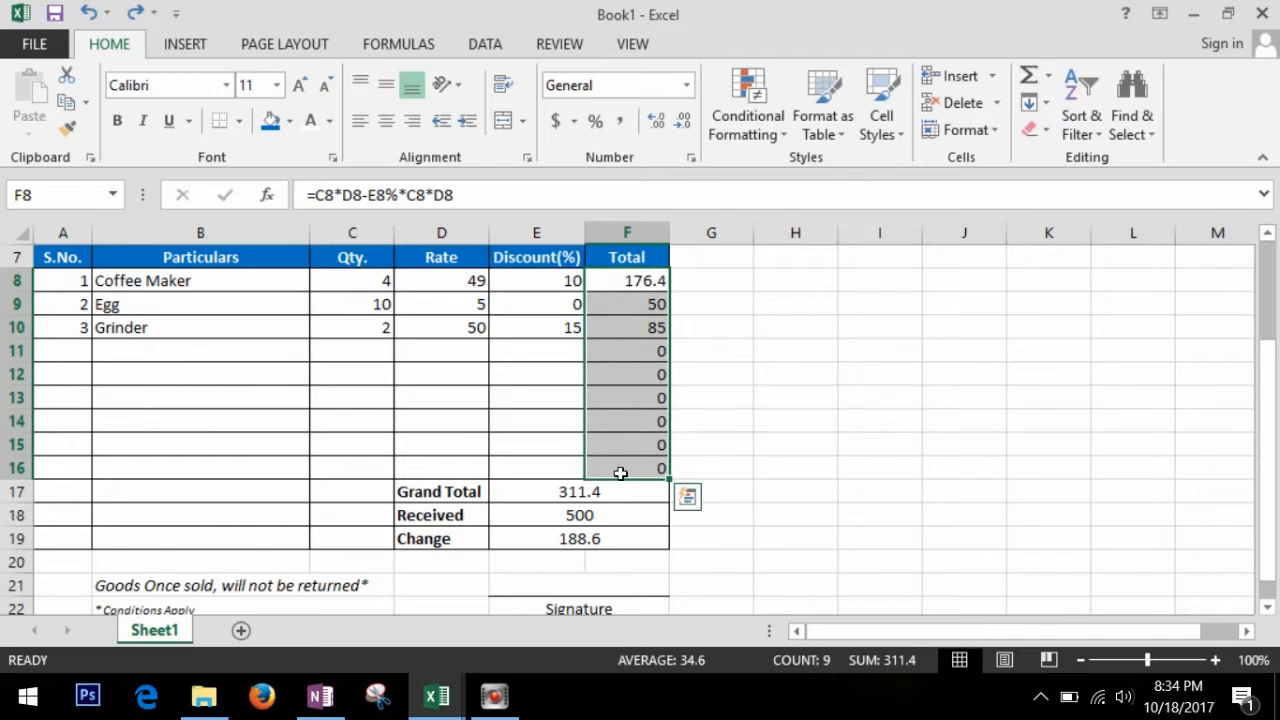
{"action": "left_click", "coordinate": [689, 159]}
{"action": "left_click", "coordinate": [563, 405]}
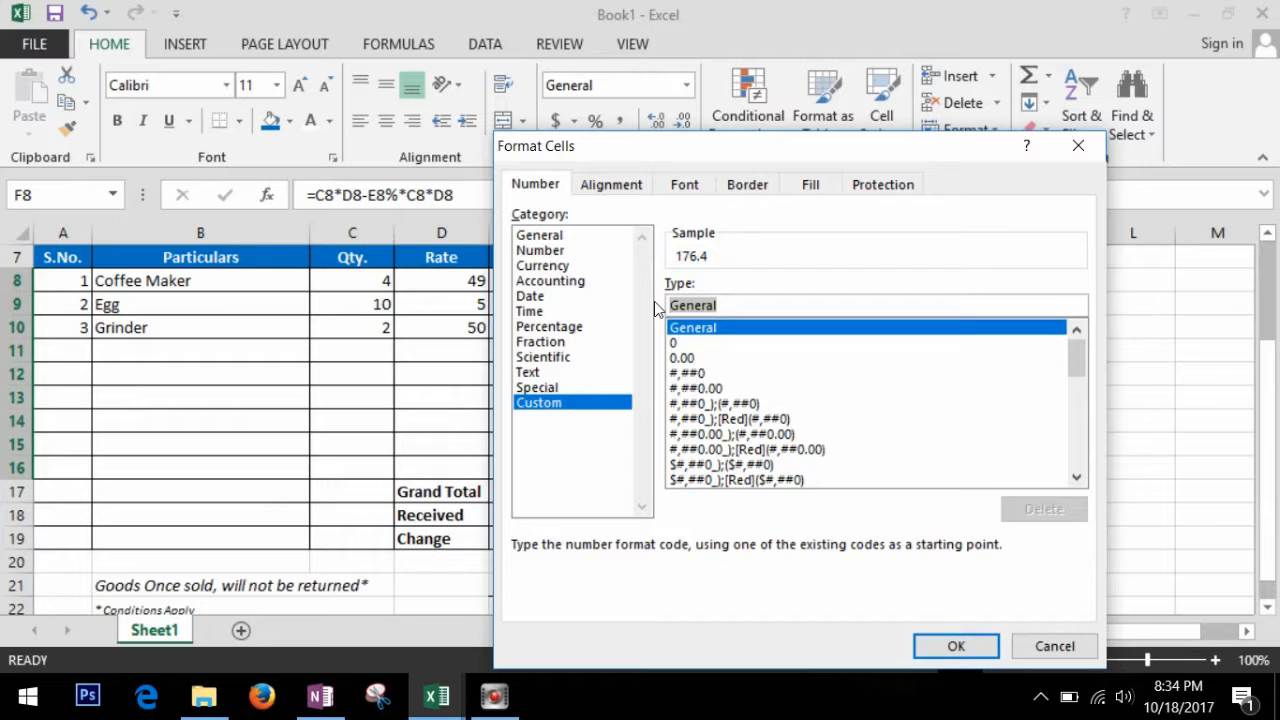
{"action": "type", "text": "0"}
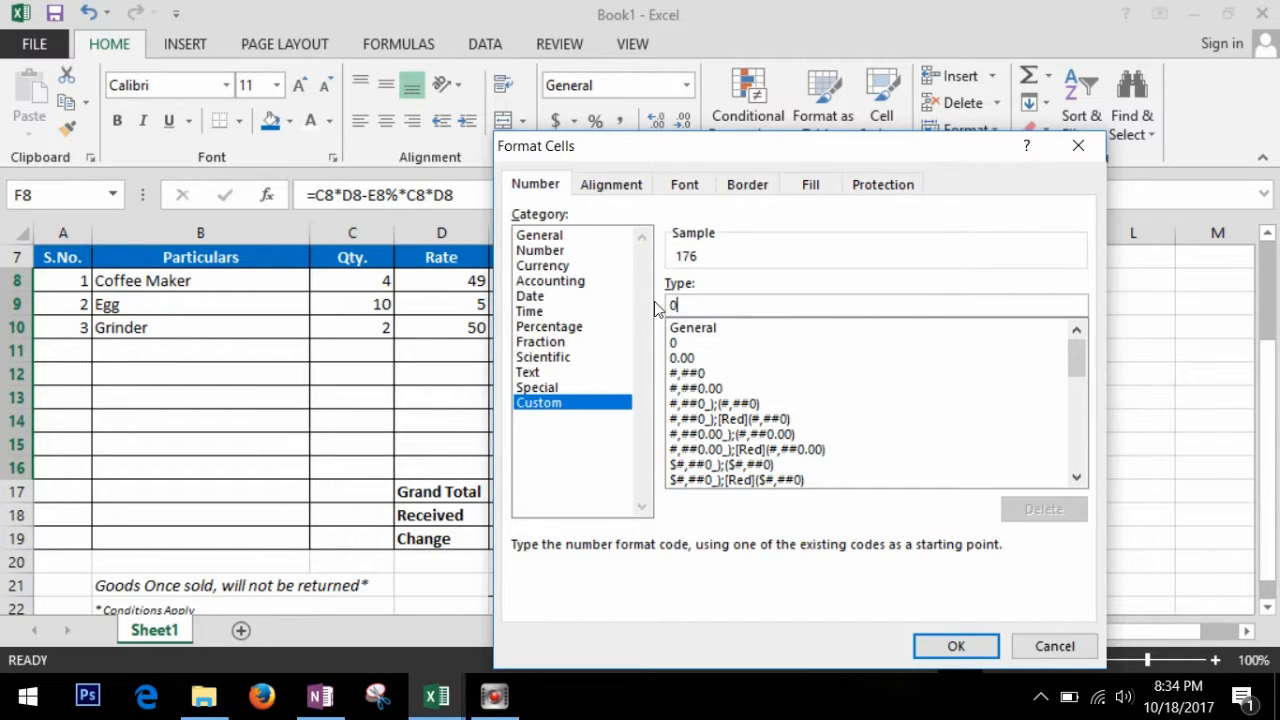
{"action": "type", "text": ";;;@"}
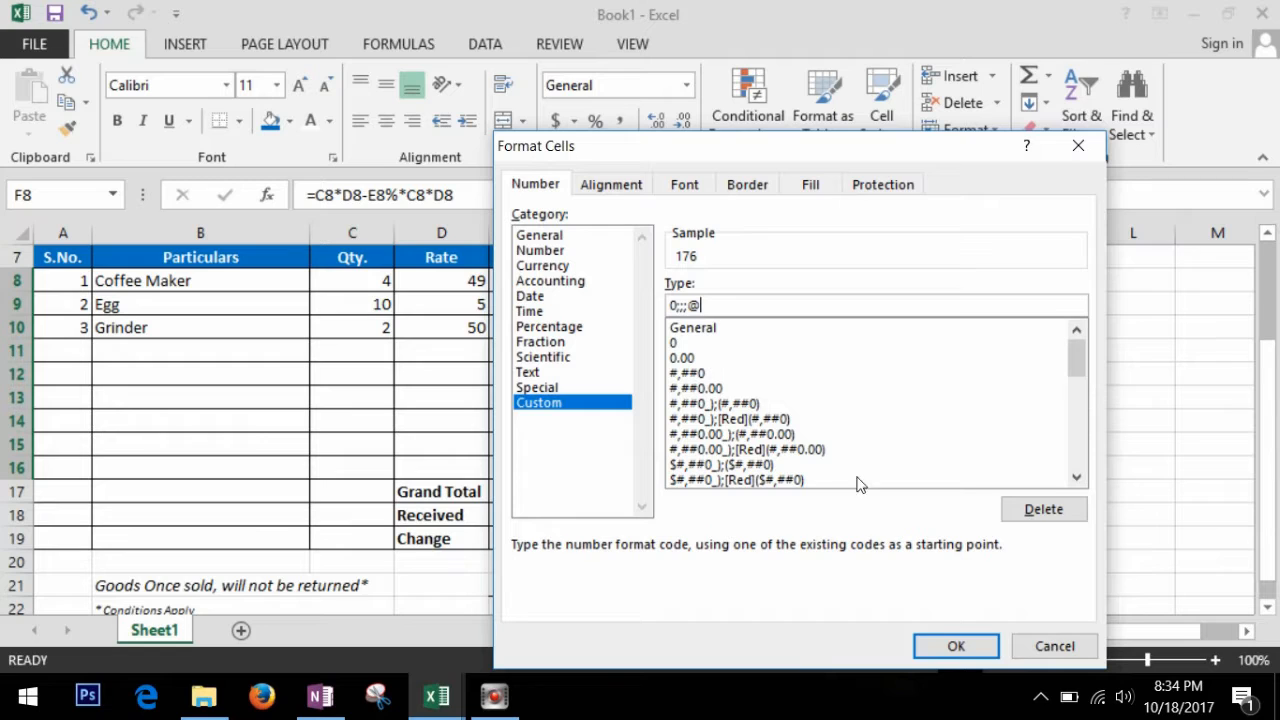
{"action": "left_click", "coordinate": [956, 646]}
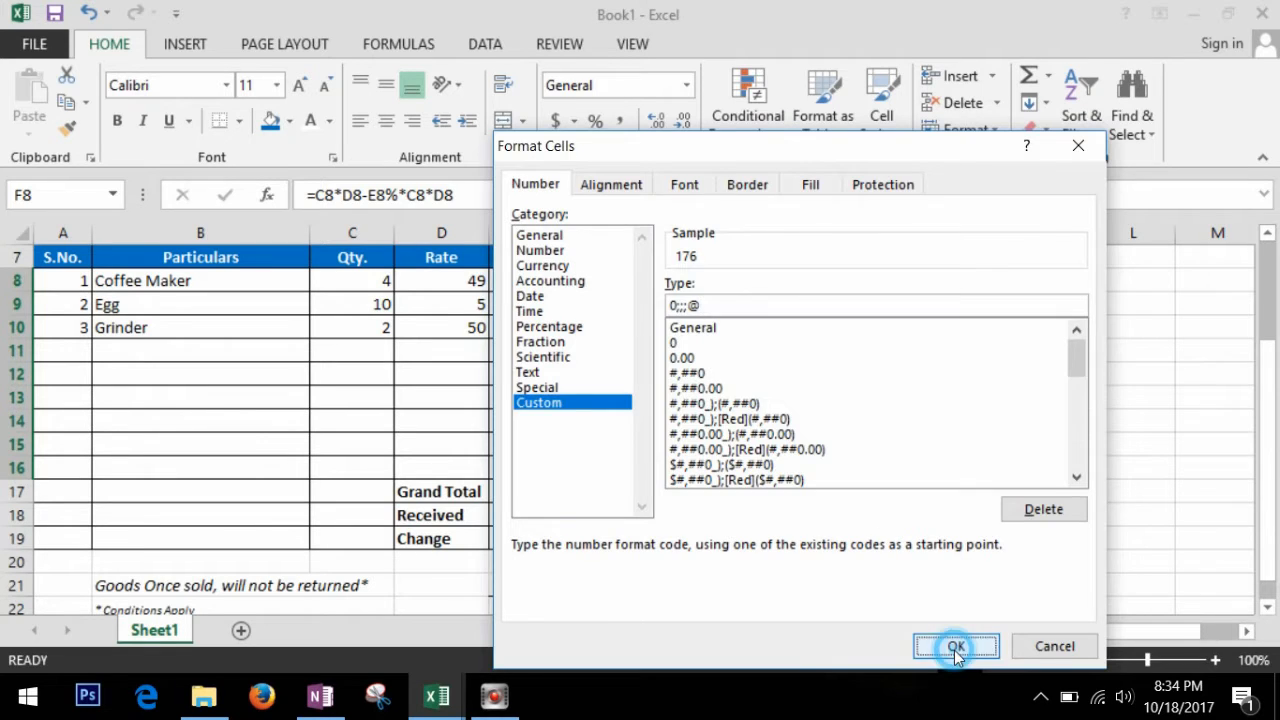
{"action": "left_click", "coordinate": [648, 423]}
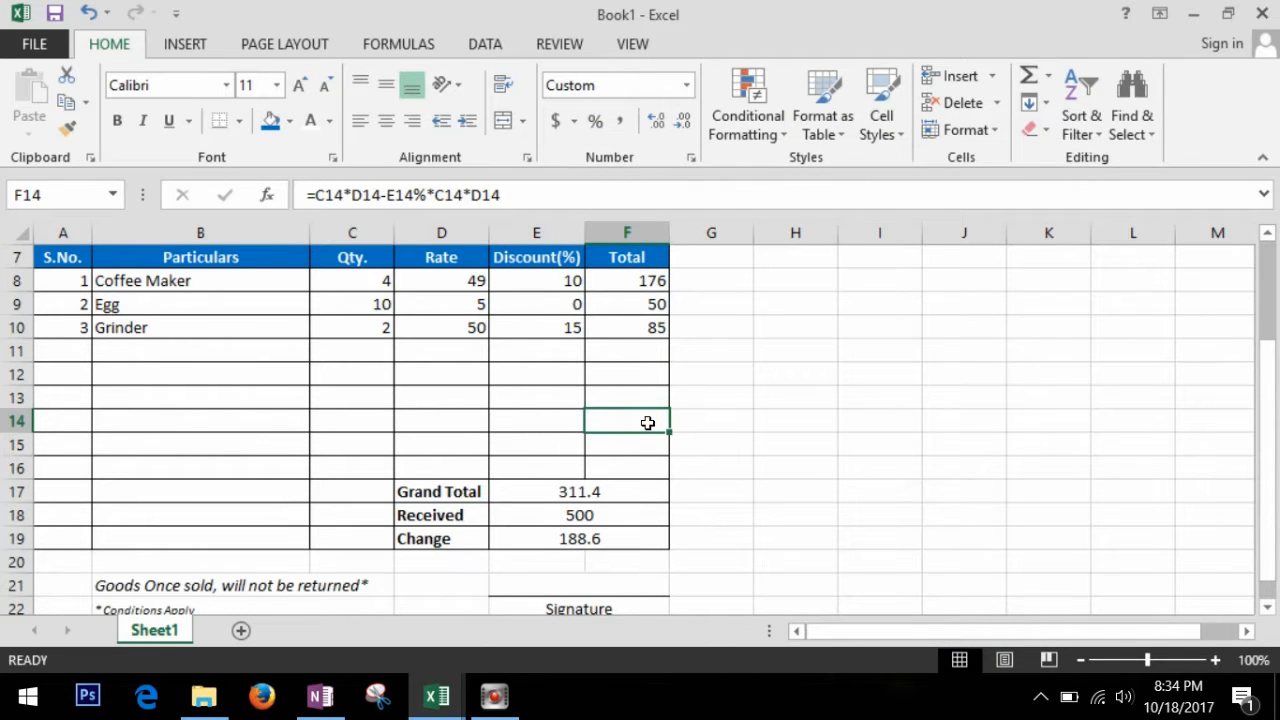
{"action": "left_click", "coordinate": [630, 497]}
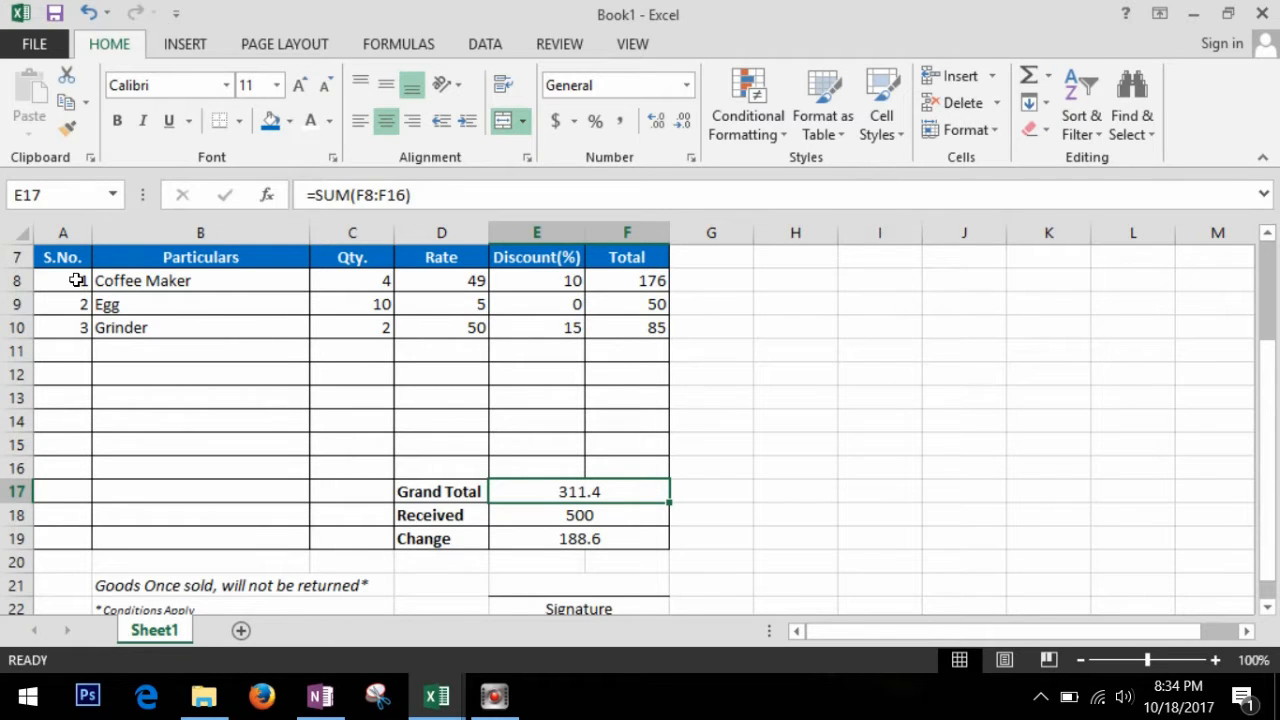
Step: Clear the sample item entries in A8:E11 and the Received amount, keeping the formulas
{"action": "left_click_drag", "start_coordinate": [77, 280], "coordinate": [540, 349]}
{"action": "key", "text": "Delete"}
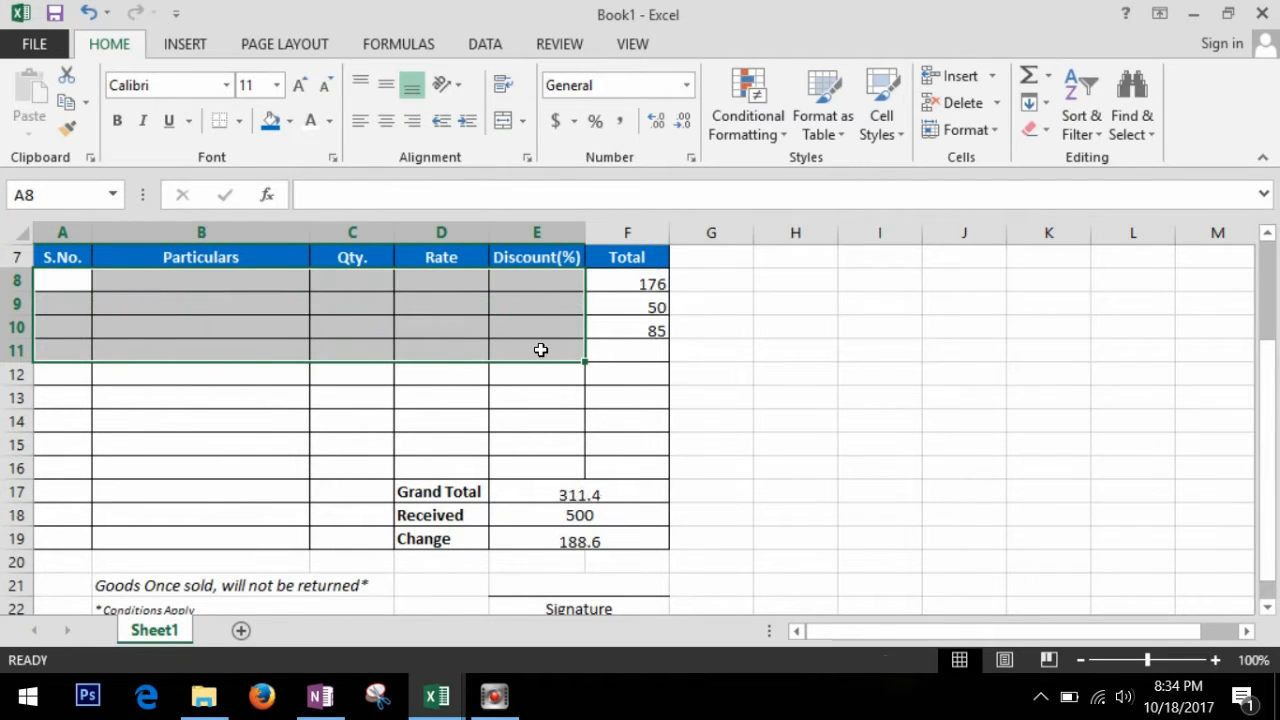
{"action": "left_click", "coordinate": [623, 520]}
{"action": "key", "text": "Delete"}
{"action": "left_click", "coordinate": [625, 490]}
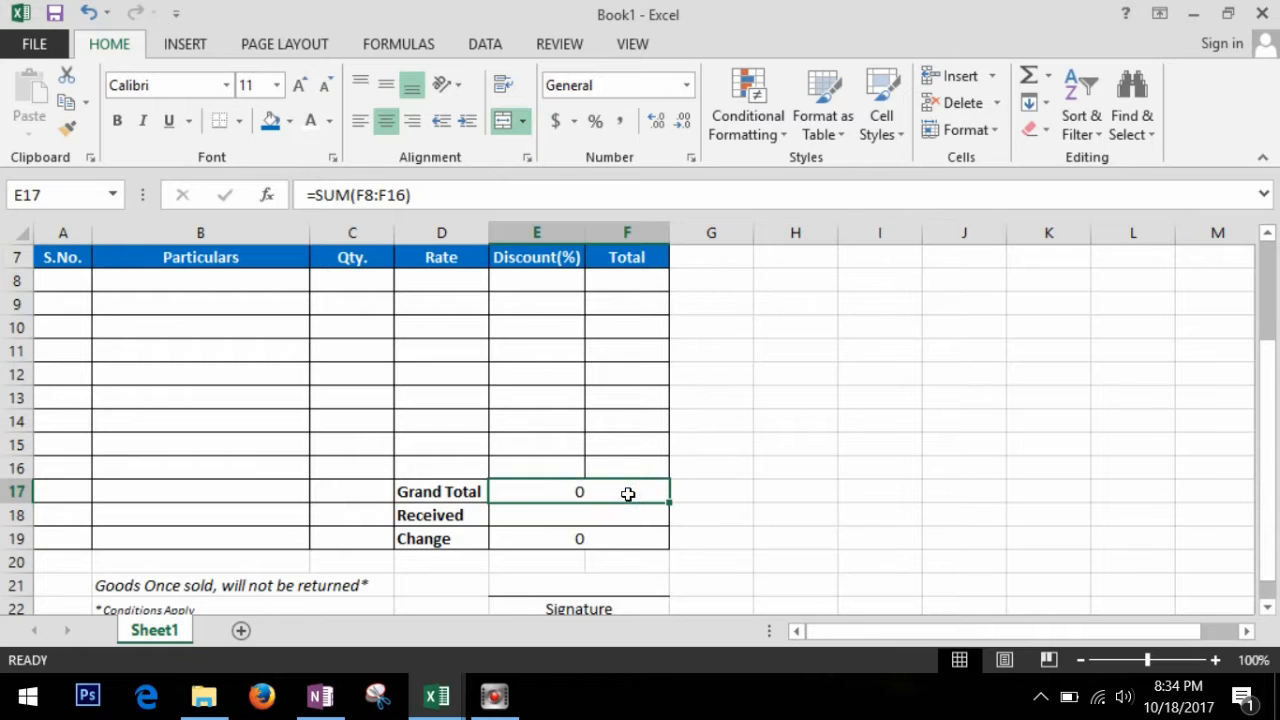
{"action": "left_click", "coordinate": [615, 538]}
{"action": "left_click", "coordinate": [630, 497]}
{"action": "left_click", "coordinate": [783, 494]}
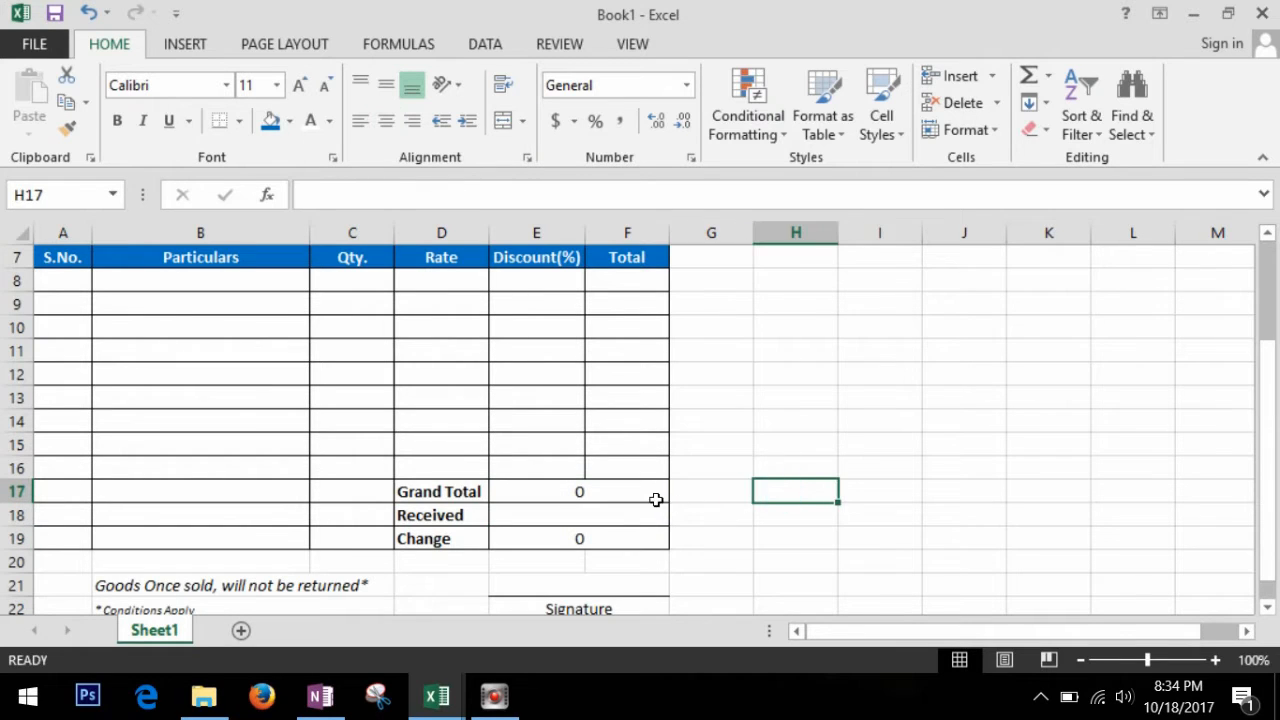
Step: Apply the custom number format 0;;;@ to the Grand Total and Change cells
{"action": "left_click", "coordinate": [647, 494]}
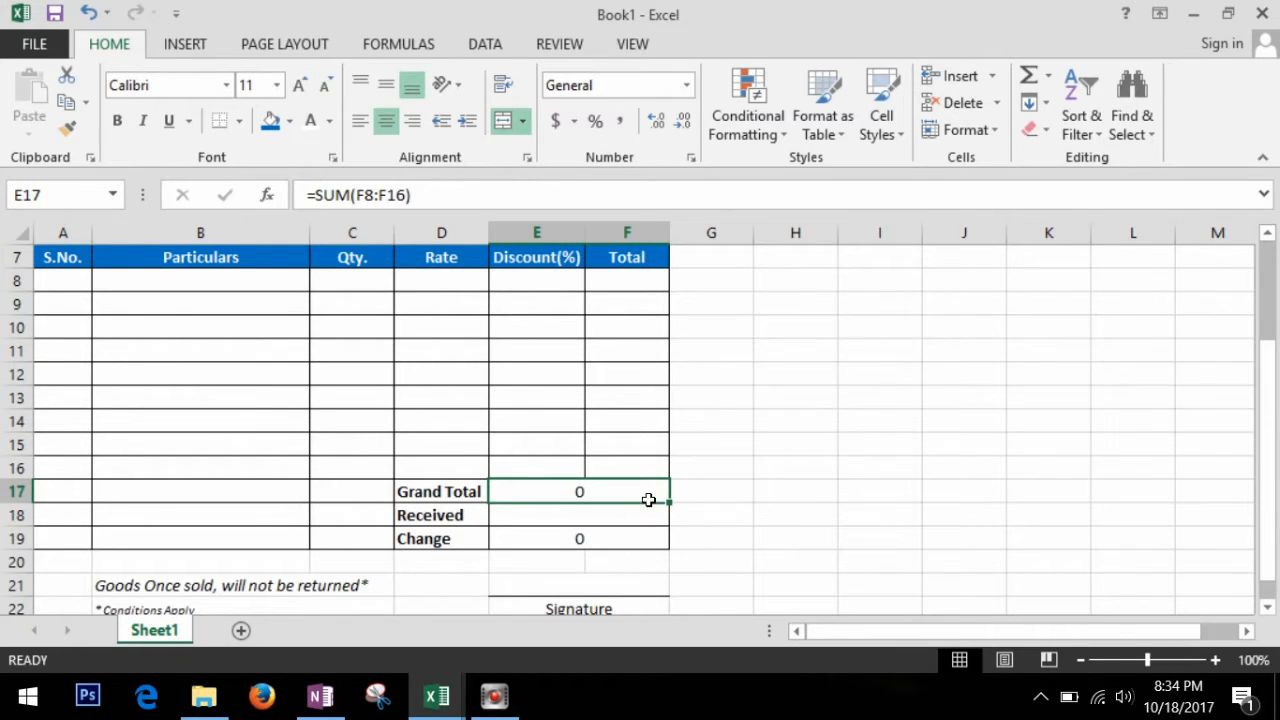
{"action": "left_click", "coordinate": [648, 498]}
{"action": "left_click", "coordinate": [639, 543], "text": "ctrl"}
{"action": "left_click", "coordinate": [691, 160]}
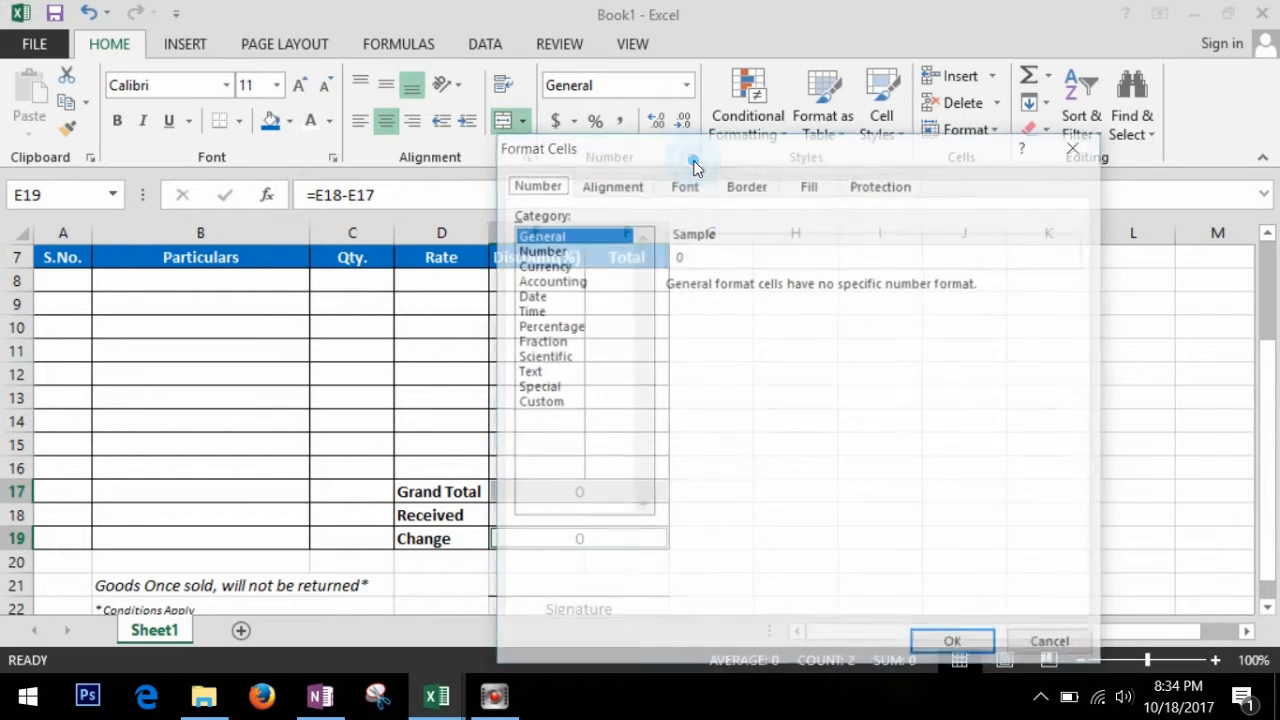
{"action": "left_click", "coordinate": [540, 403]}
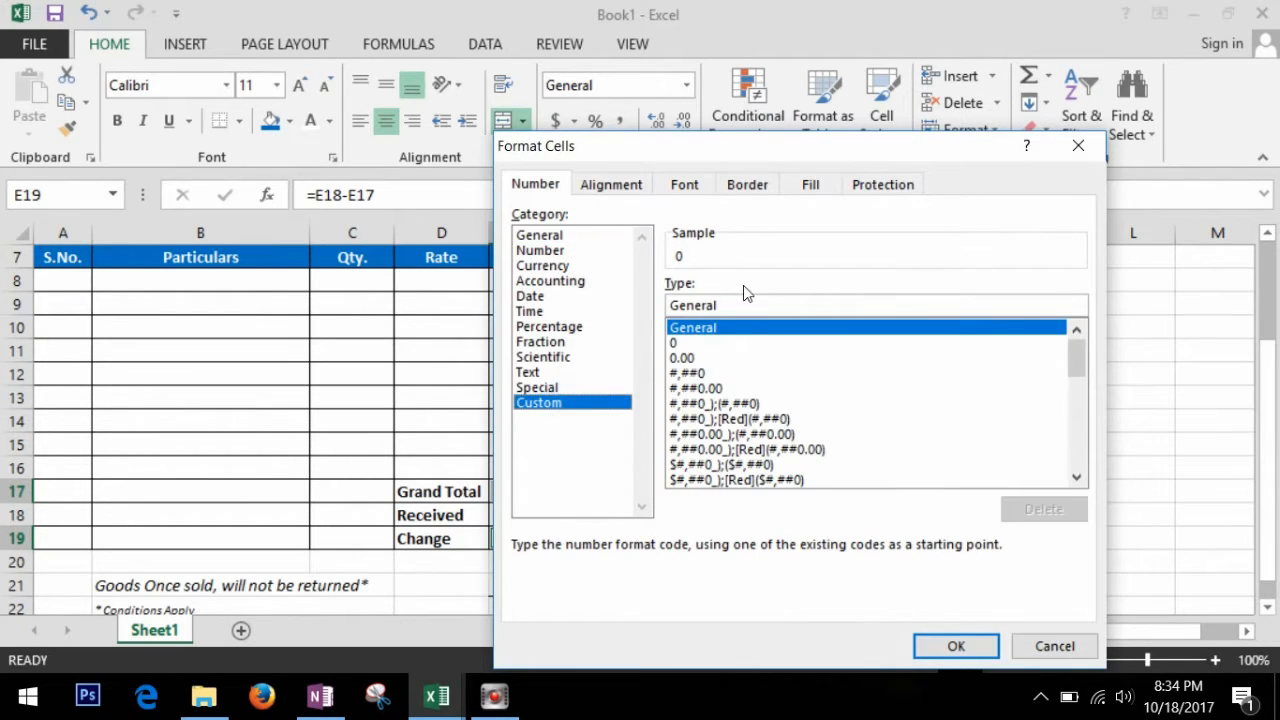
{"action": "left_click_drag", "start_coordinate": [731, 304], "coordinate": [618, 312]}
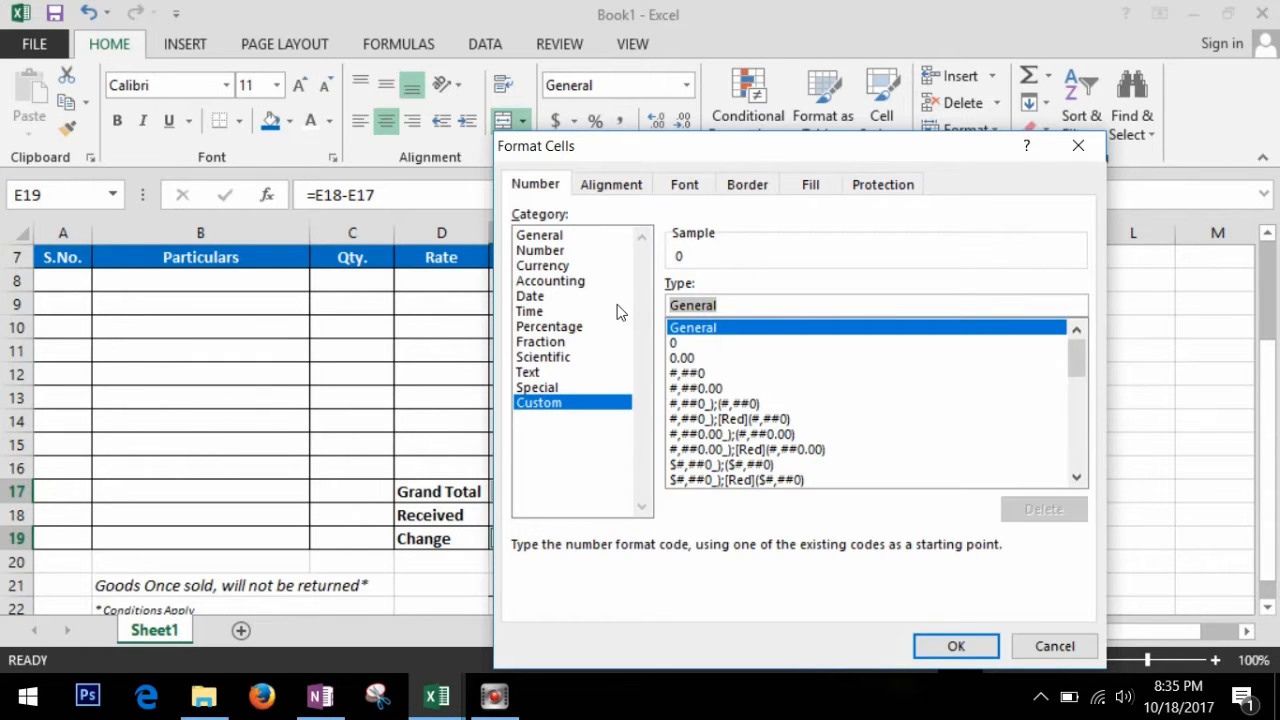
{"action": "type", "text": "0;"}
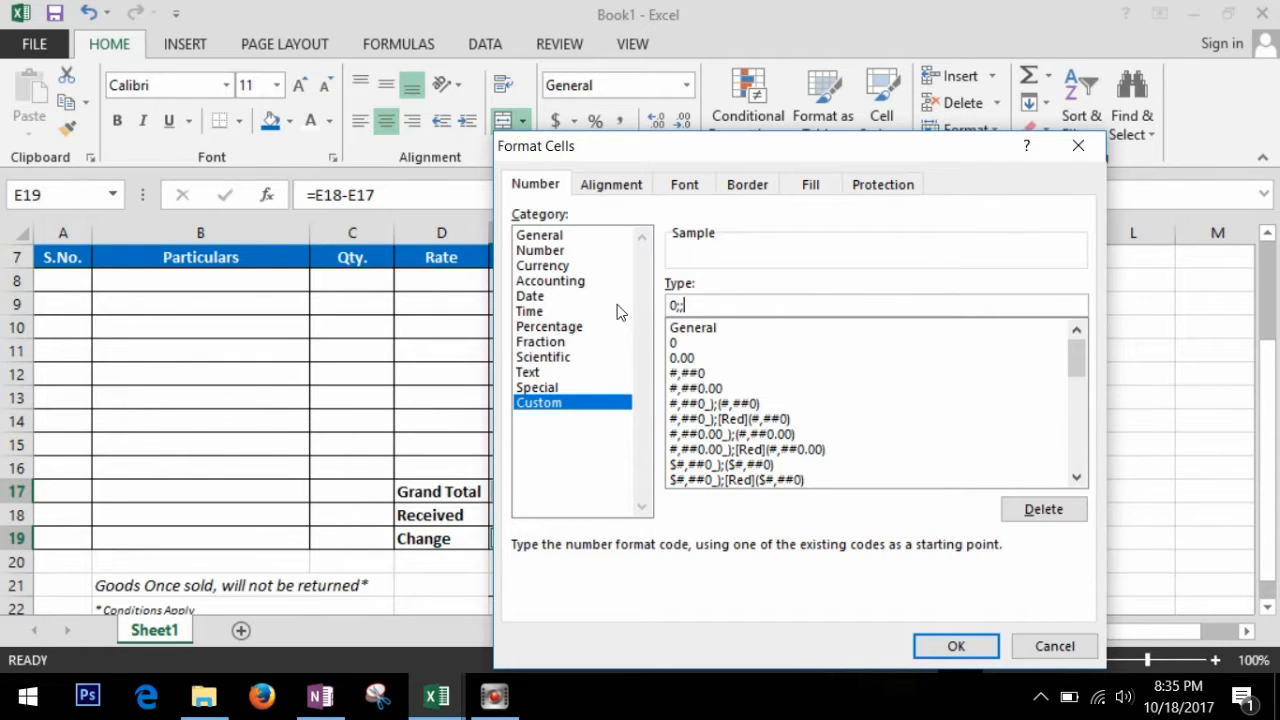
{"action": "type", "text": ";;@"}
{"action": "left_click", "coordinate": [956, 646]}
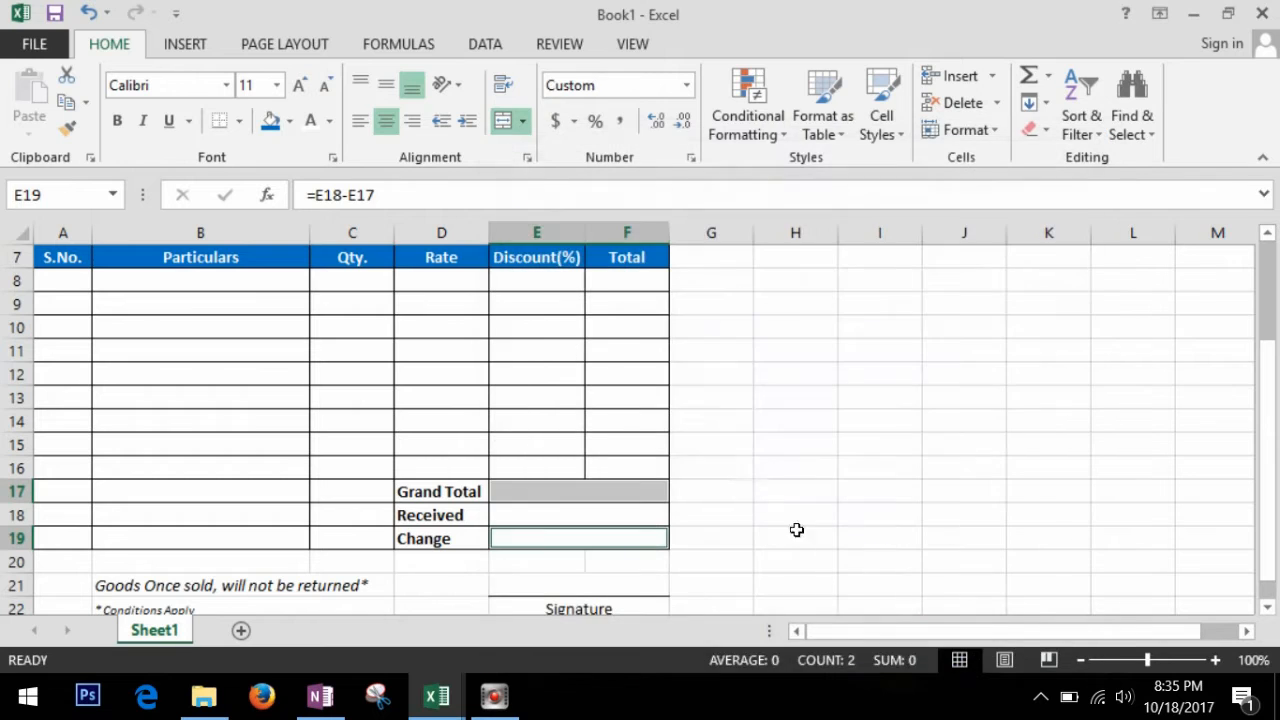
{"action": "left_click", "coordinate": [753, 420]}
{"action": "left_click", "coordinate": [560, 491]}
Step: Fill row 8 of the item table with serial number 1, Banana, quantity 12 and rate 10
{"action": "left_click", "coordinate": [57, 280]}
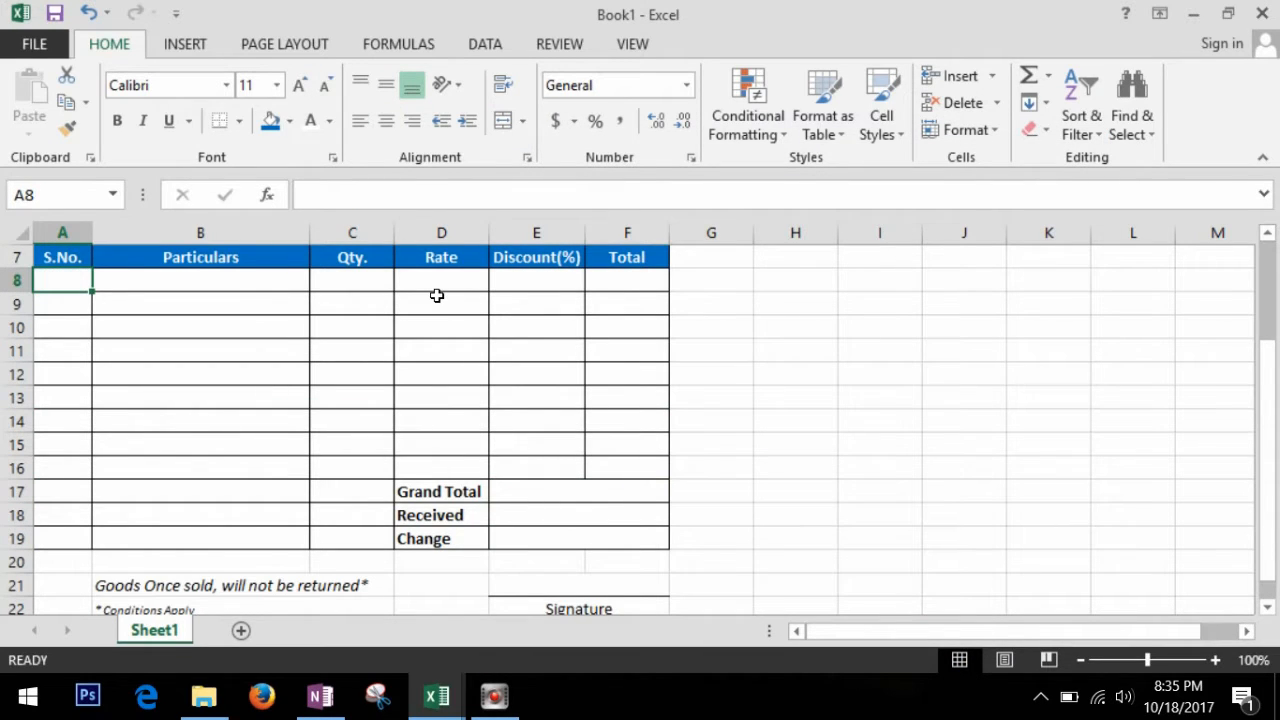
{"action": "type", "text": "1"}
{"action": "key", "text": "Tab"}
{"action": "type", "text": "Banana"}
{"action": "key", "text": "Tab"}
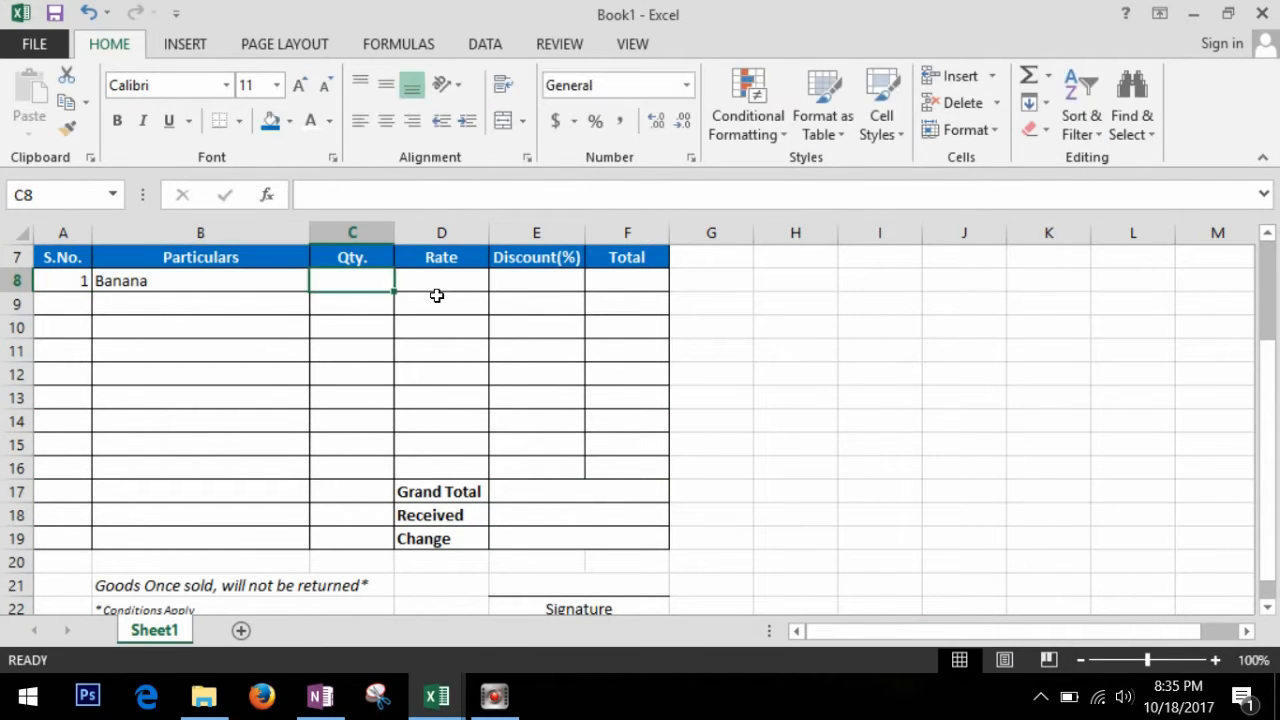
{"action": "type", "text": "12"}
{"action": "key", "text": "Tab"}
{"action": "type", "text": "10"}
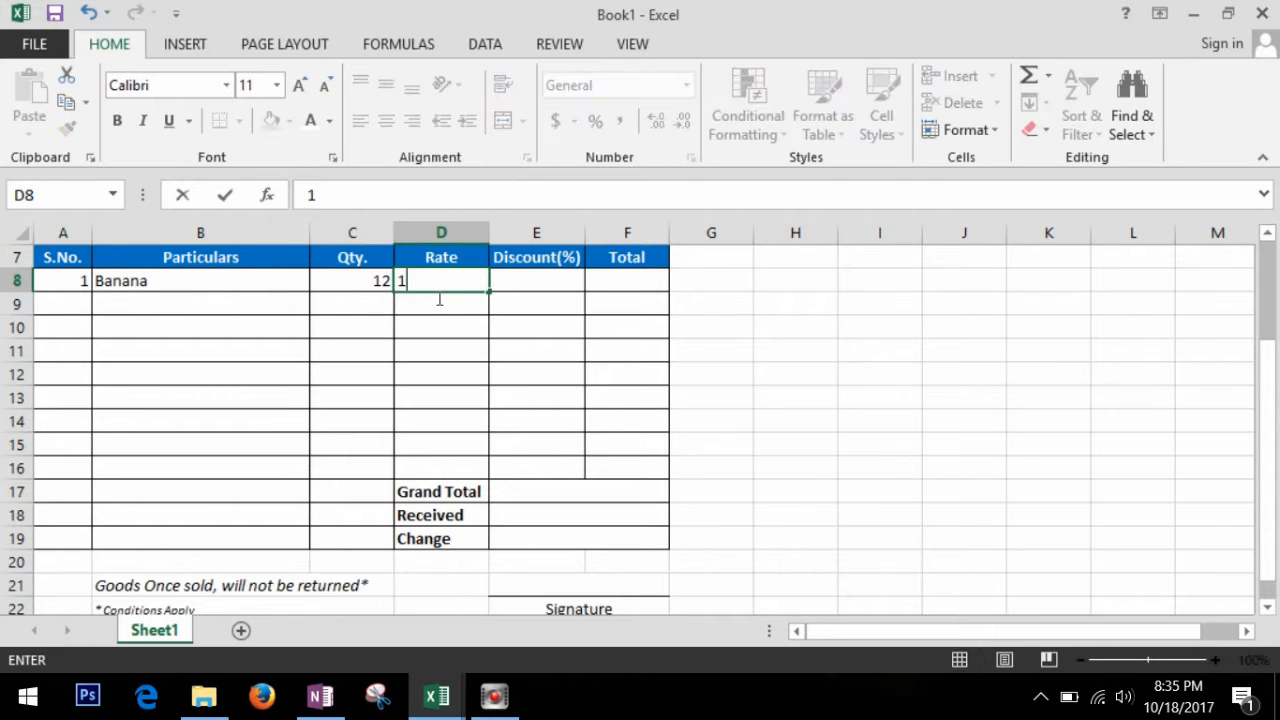
{"action": "key", "text": "Tab"}
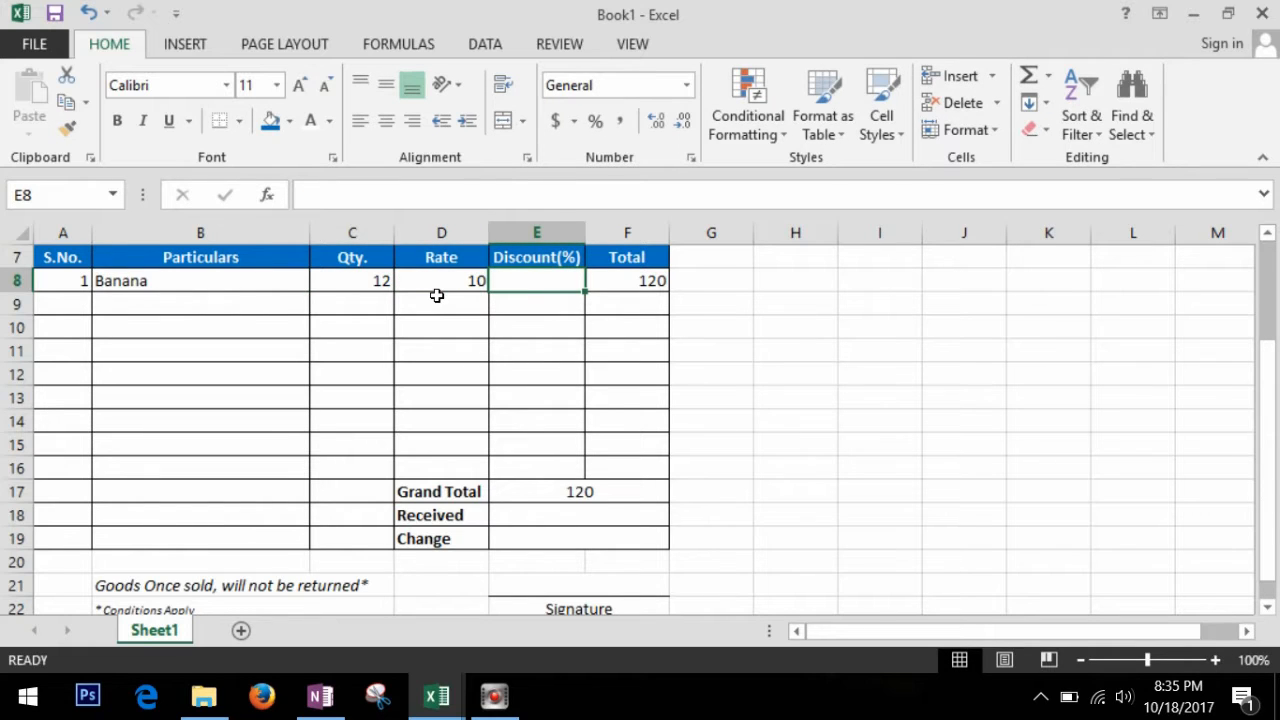
{"action": "left_click", "coordinate": [645, 286]}
{"action": "left_click", "coordinate": [624, 494]}
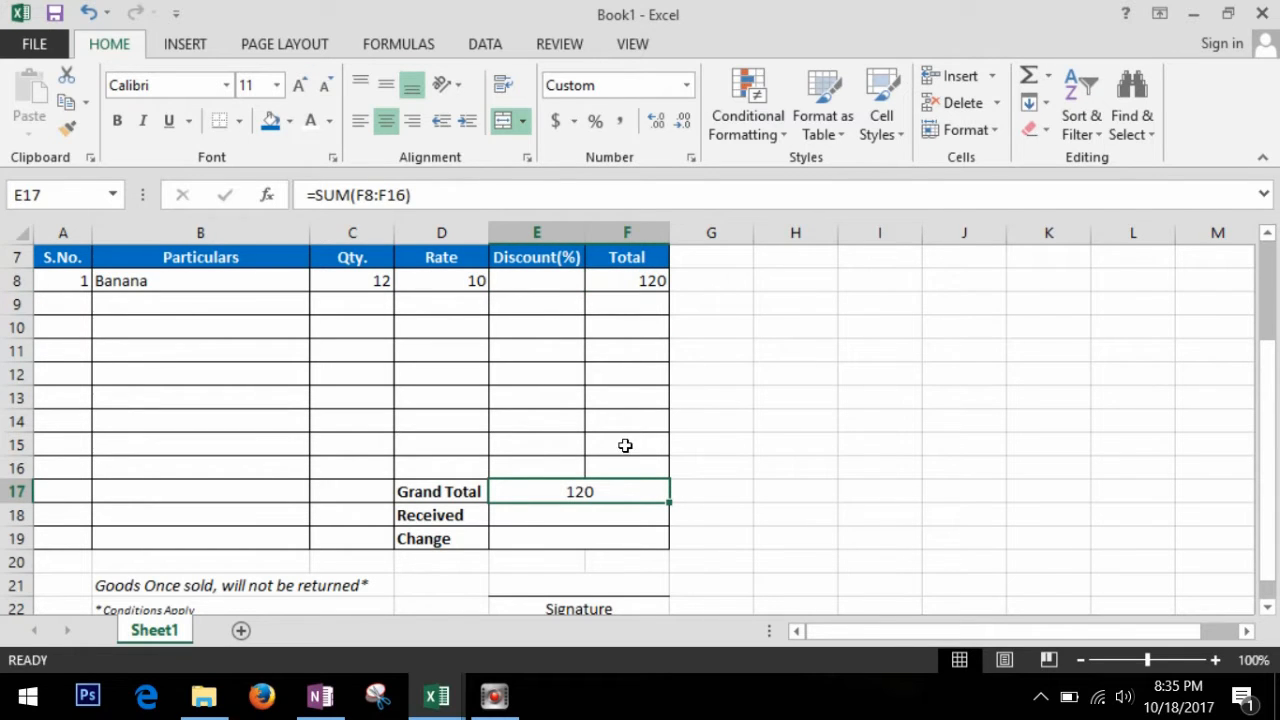
Step: Enter a discount of 10 for Banana and 200 as the Received amount
{"action": "left_click", "coordinate": [562, 282]}
{"action": "type", "text": "10"}
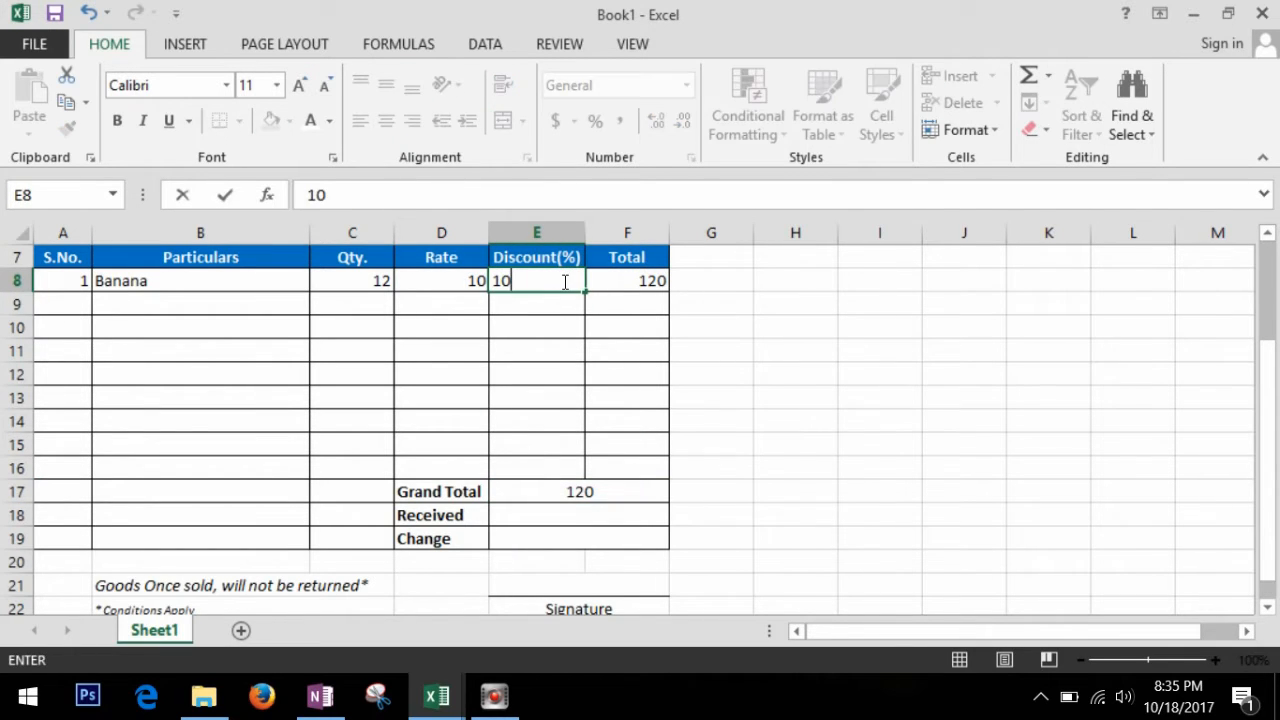
{"action": "left_click", "coordinate": [528, 334]}
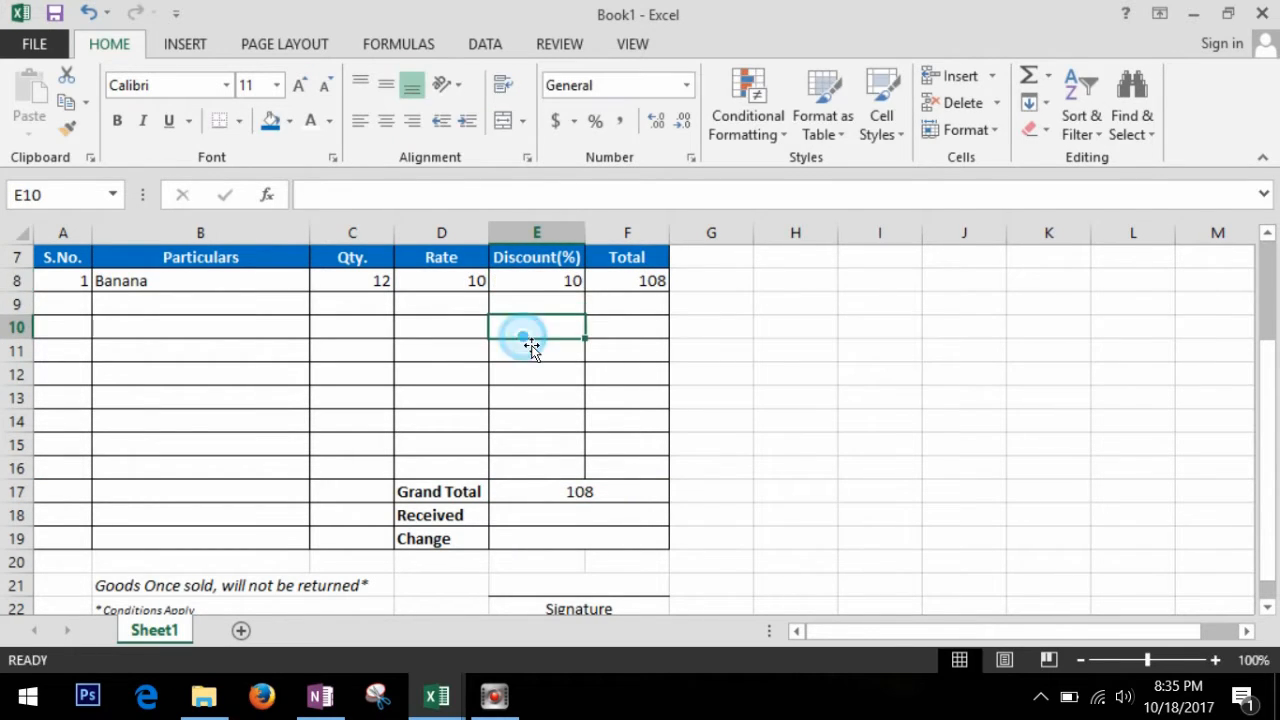
{"action": "left_click", "coordinate": [578, 522]}
{"action": "type", "text": "200"}
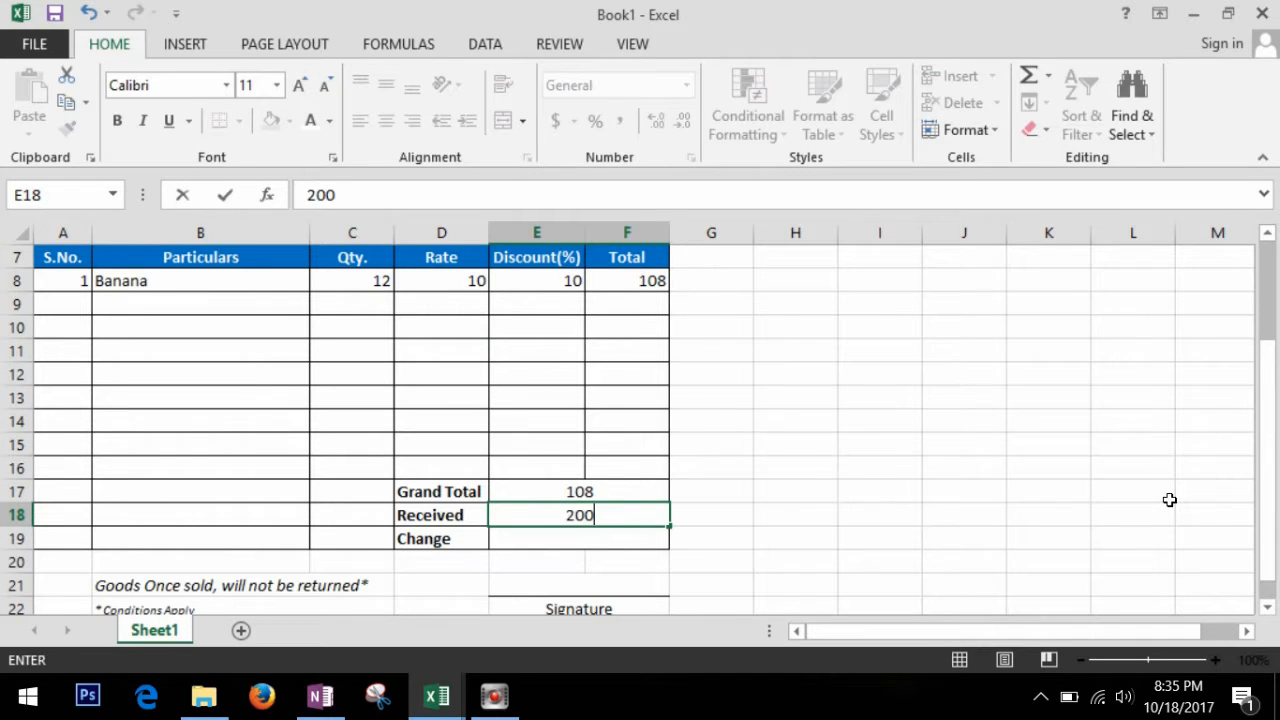
{"action": "left_click", "coordinate": [884, 472]}
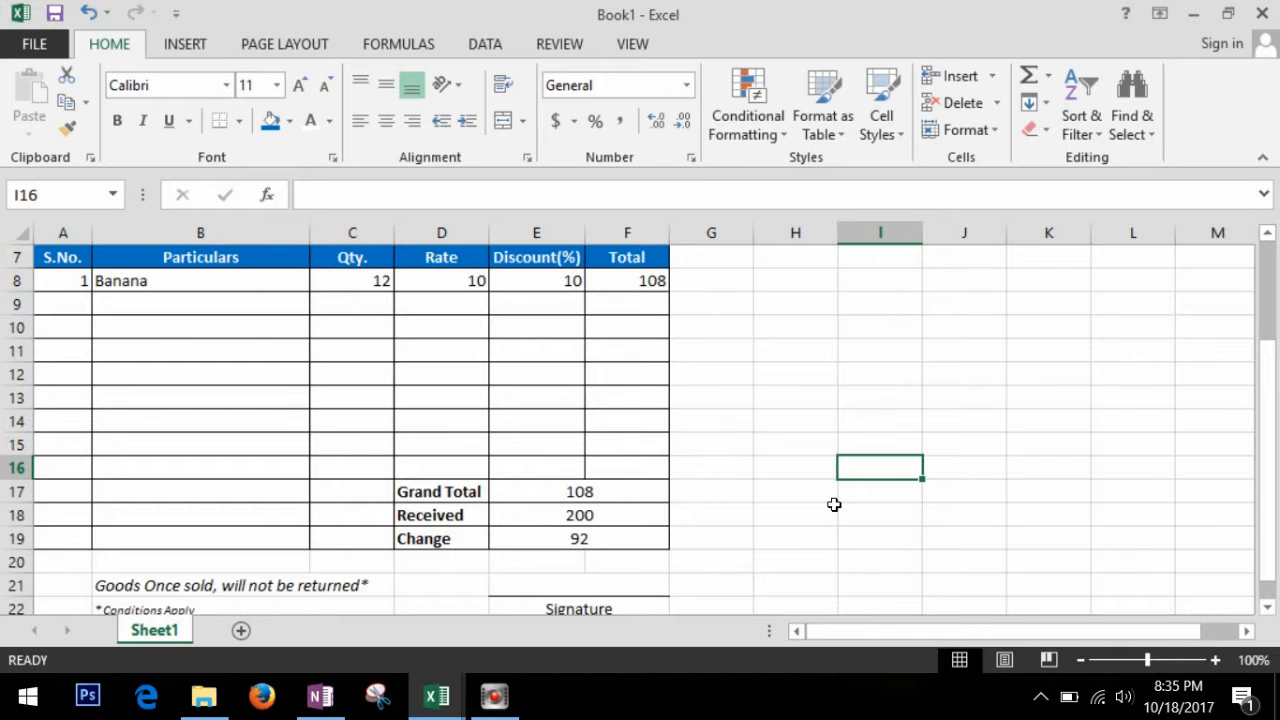
Step: Fill row 9 of the item table with serial number 2, Chair, quantity 1 and rate 45
{"action": "left_click", "coordinate": [734, 425]}
{"action": "scroll", "coordinate": [734, 426], "scroll_direction": "up", "scroll_amount": 2}
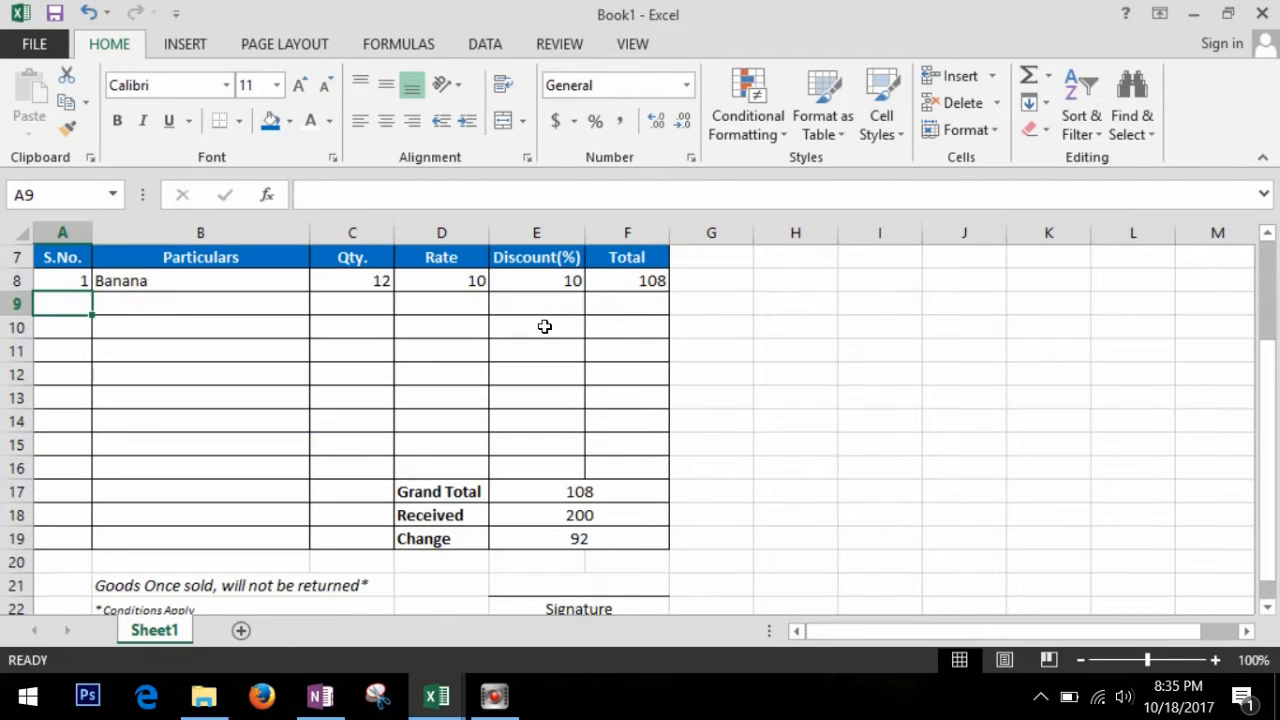
{"action": "type", "text": "2."}
{"action": "key", "text": "Tab"}
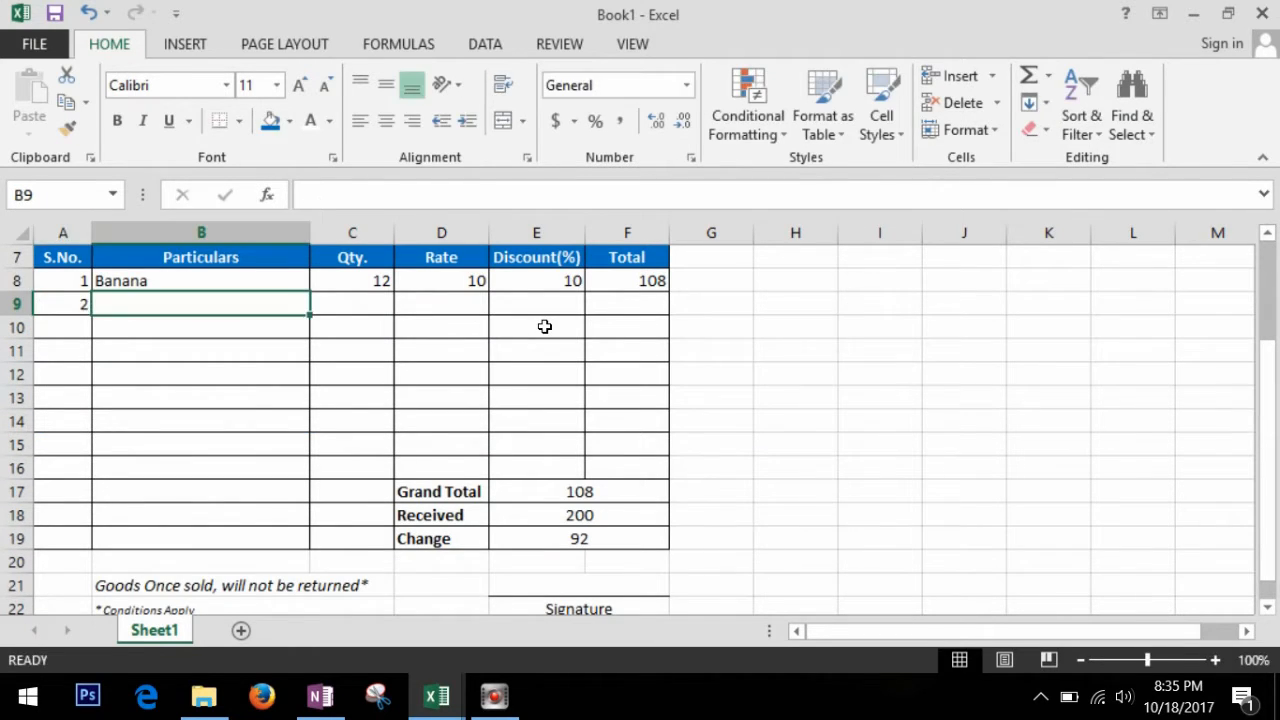
{"action": "type", "text": "Chair"}
{"action": "key", "text": "Tab"}
{"action": "type", "text": "1"}
{"action": "key", "text": "Tab"}
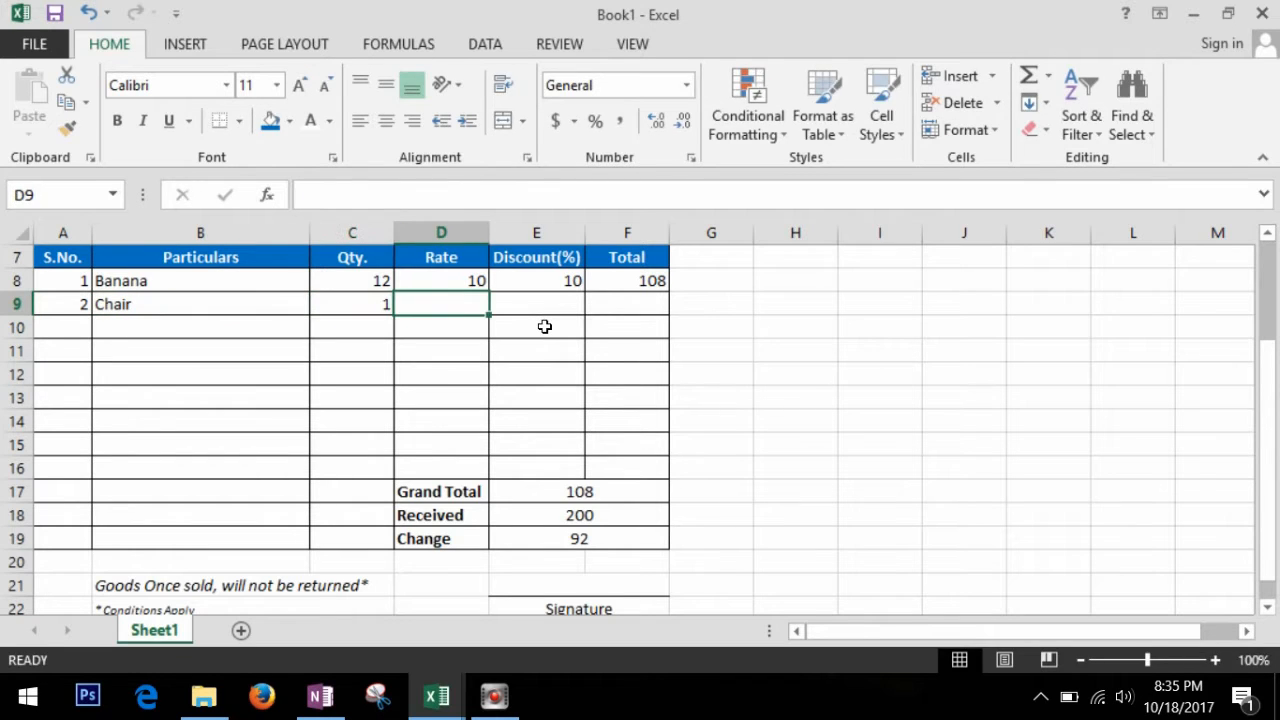
{"action": "type", "text": "45"}
{"action": "left_click", "coordinate": [714, 512]}
Step: Check the Grand Total, Received and Change cells against the two entered items
{"action": "left_click", "coordinate": [628, 497]}
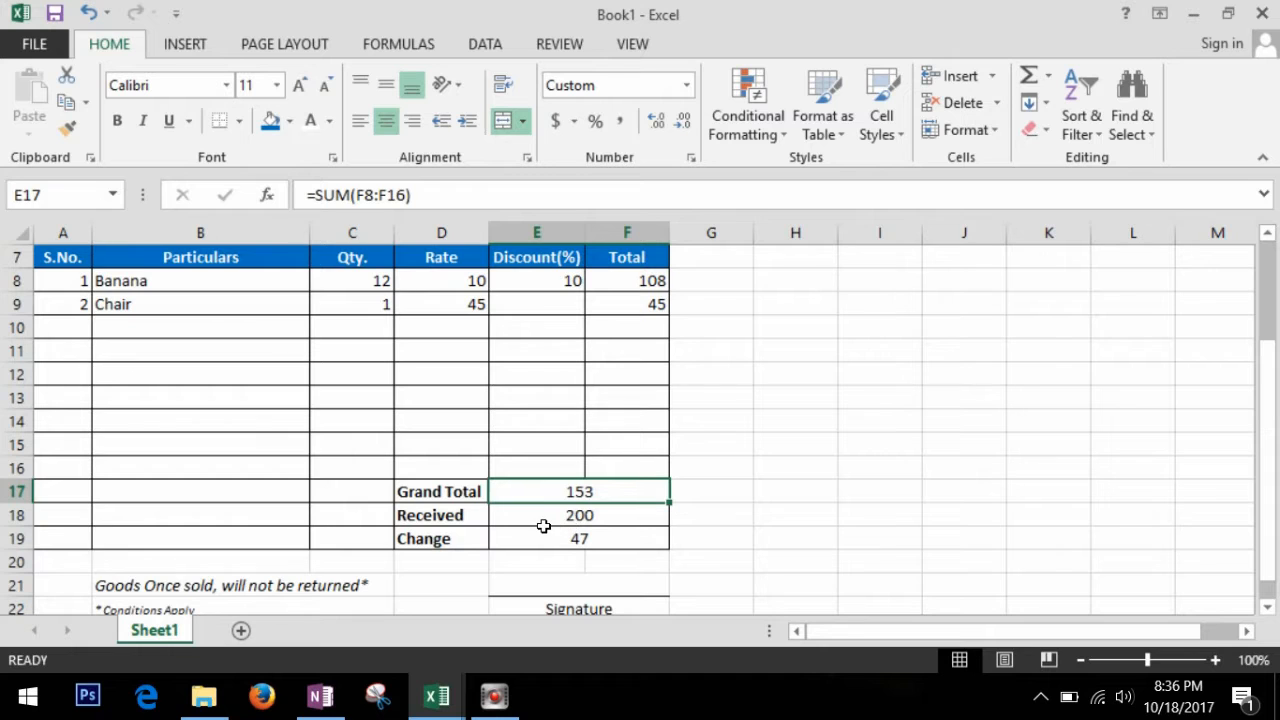
{"action": "left_click", "coordinate": [618, 517]}
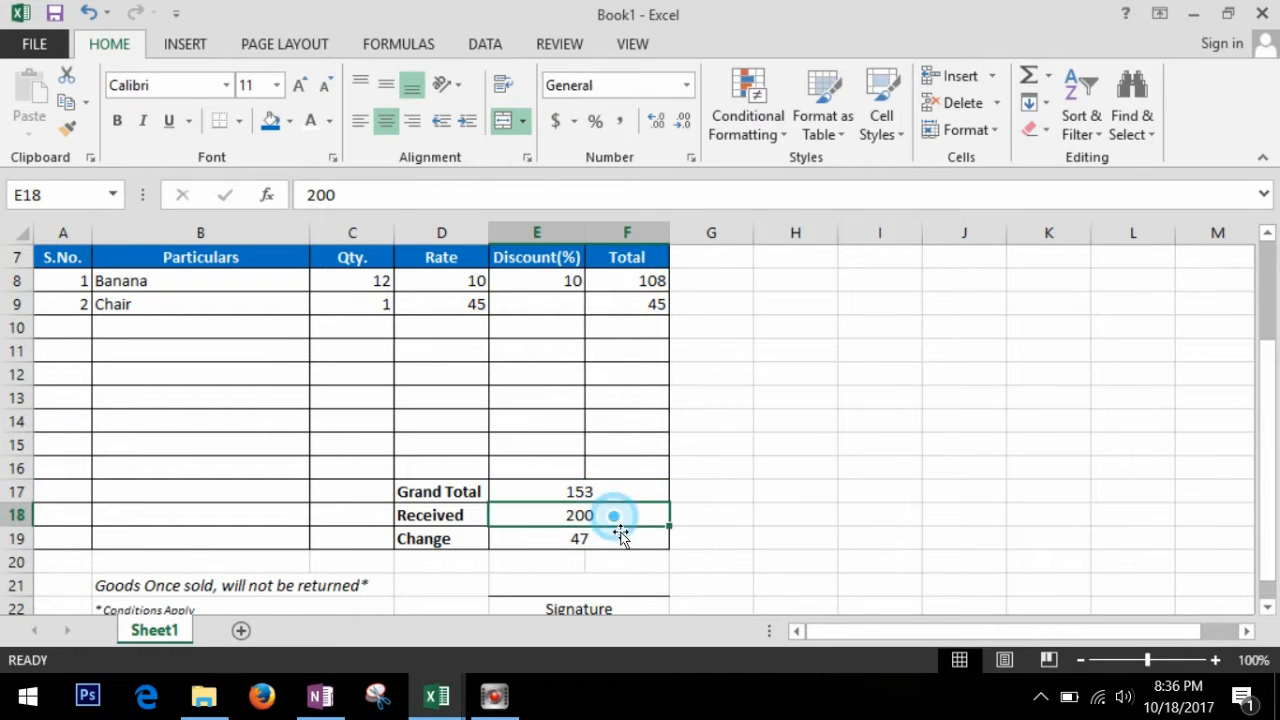
{"action": "left_click", "coordinate": [609, 540]}
{"action": "left_click", "coordinate": [766, 491]}
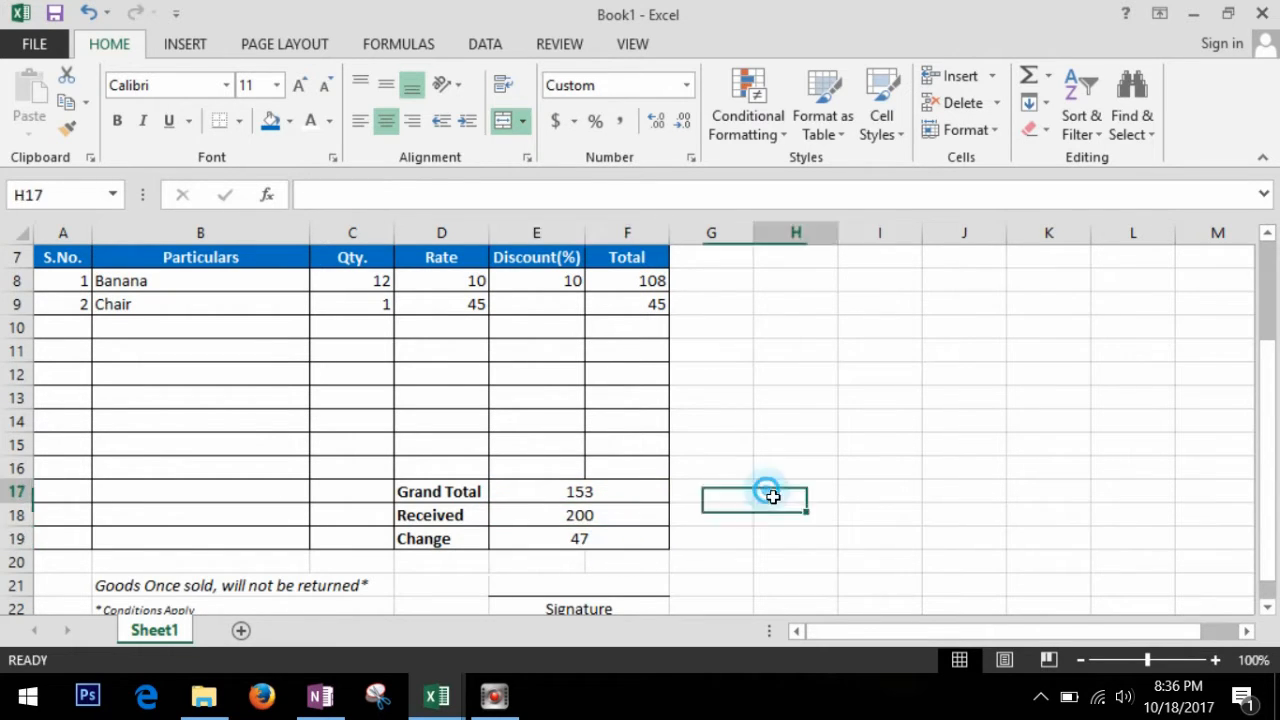
{"action": "key", "text": "Left"}
{"action": "key", "text": "Left"}
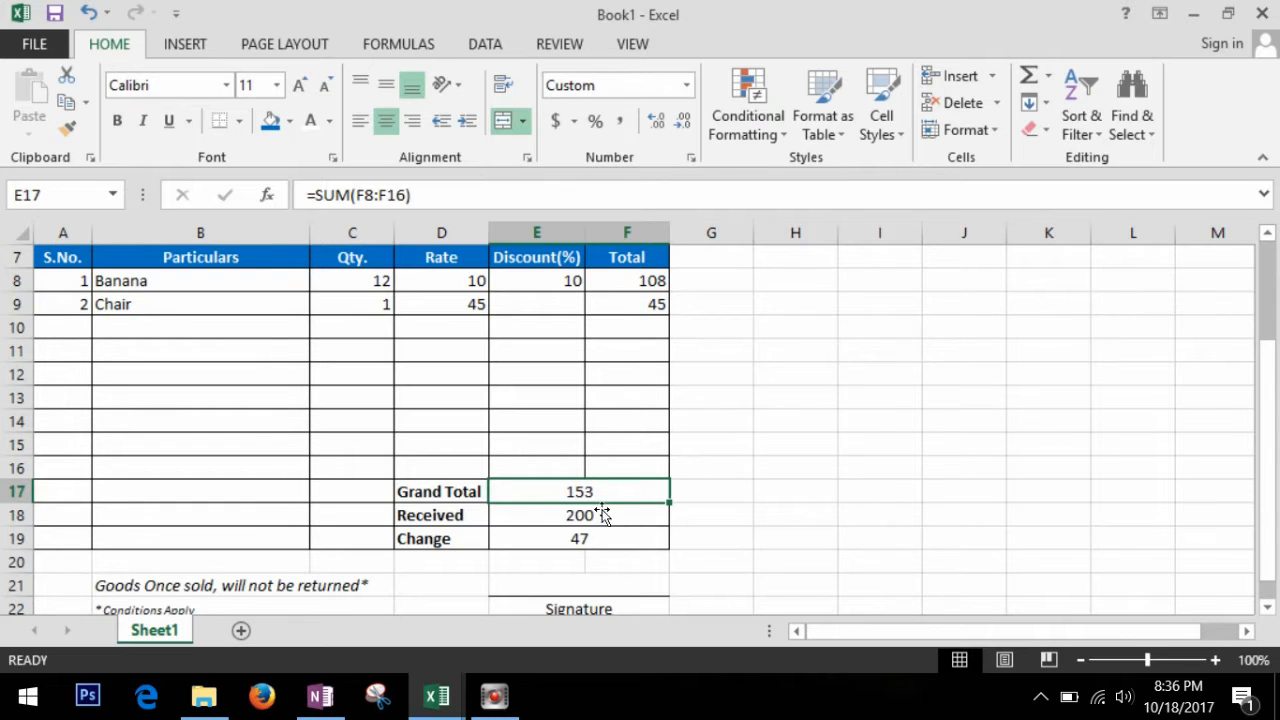
Step: Apply the dollar Accounting number format to the item totals in F8:F16
{"action": "left_click_drag", "start_coordinate": [622, 283], "coordinate": [629, 468]}
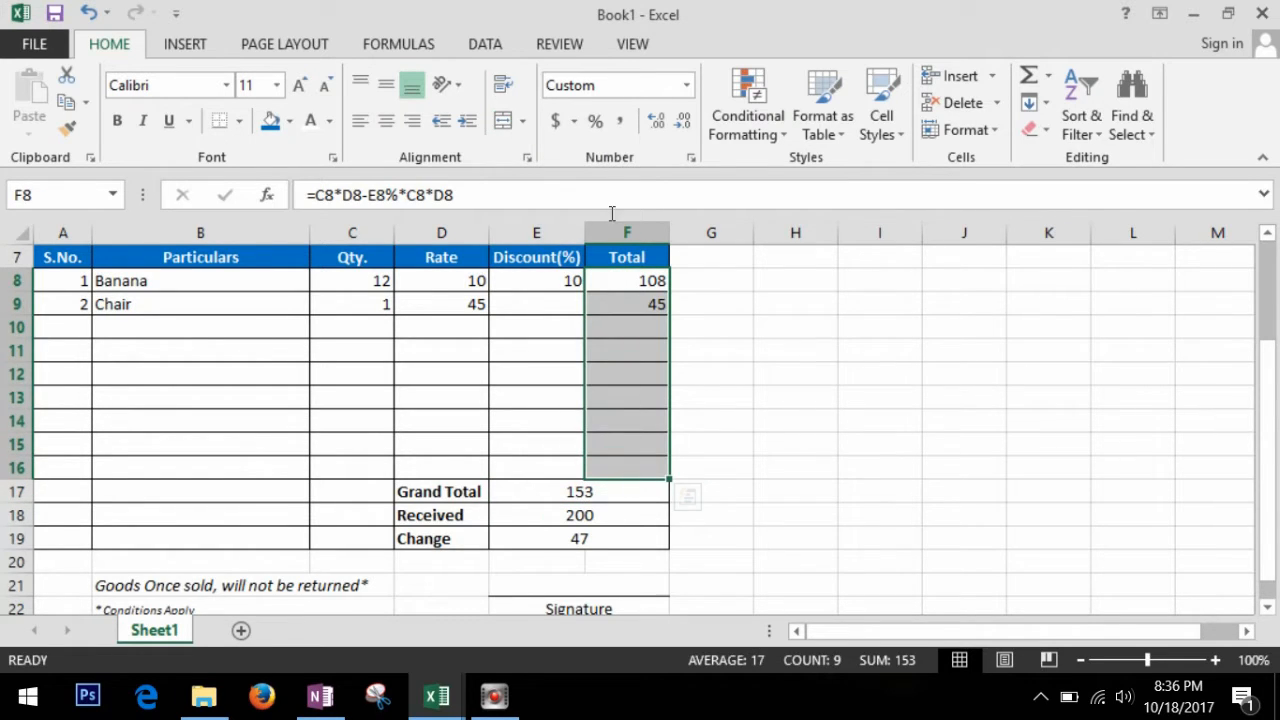
{"action": "left_click", "coordinate": [556, 121]}
{"action": "left_click", "coordinate": [787, 381]}
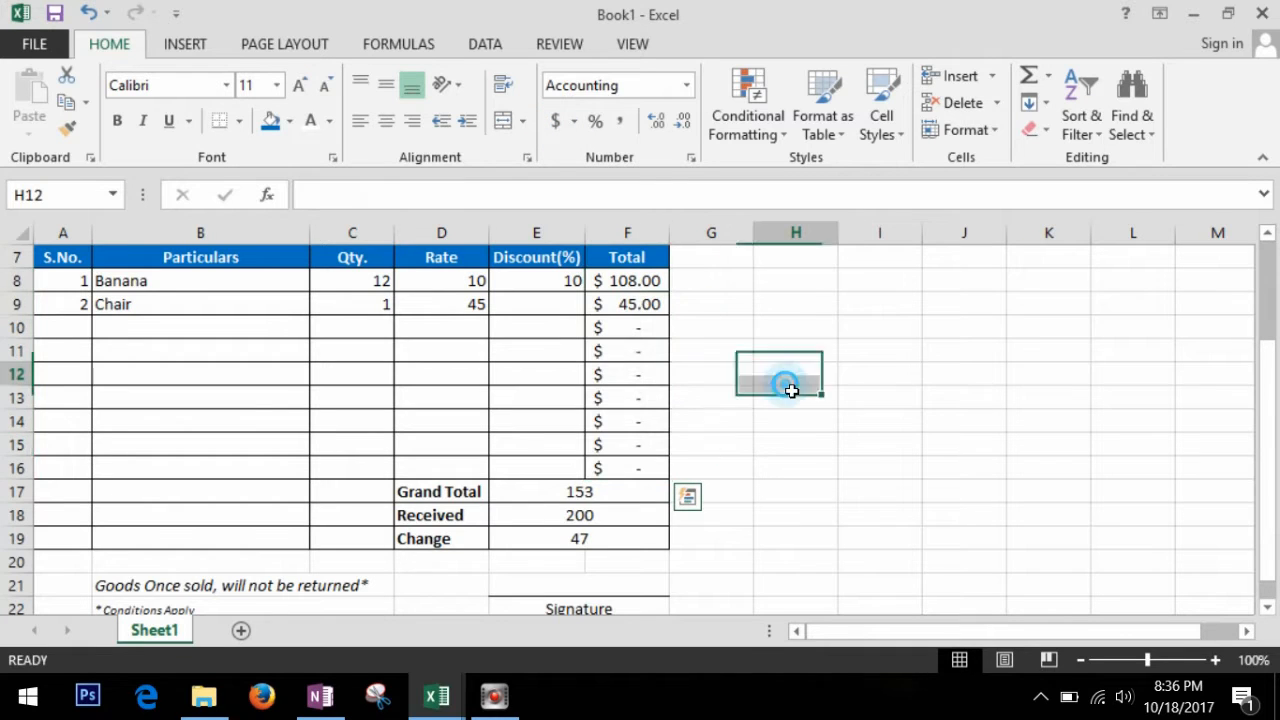
Step: Apply the dollar Accounting number format to the Grand Total, Received and Change cells E17:E19
{"action": "left_click_drag", "start_coordinate": [567, 496], "coordinate": [571, 536]}
{"action": "left_click", "coordinate": [556, 121]}
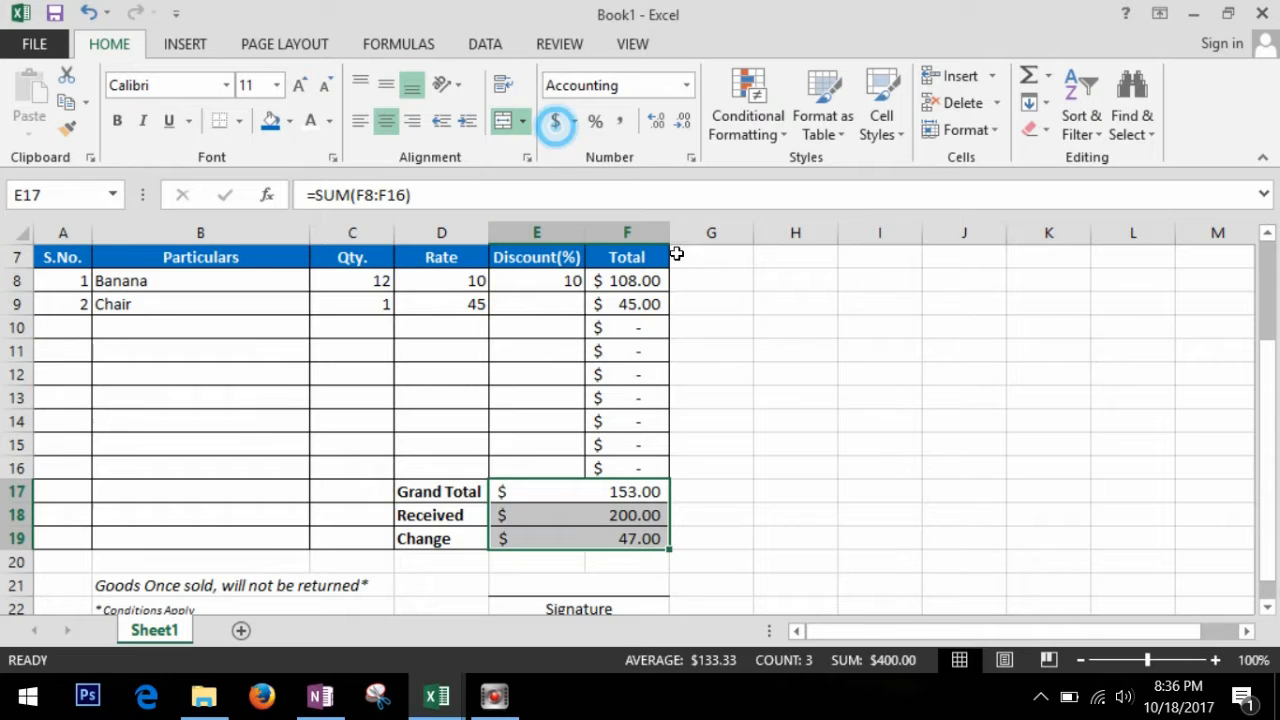
{"action": "left_click", "coordinate": [851, 393]}
{"action": "left_click", "coordinate": [870, 445]}
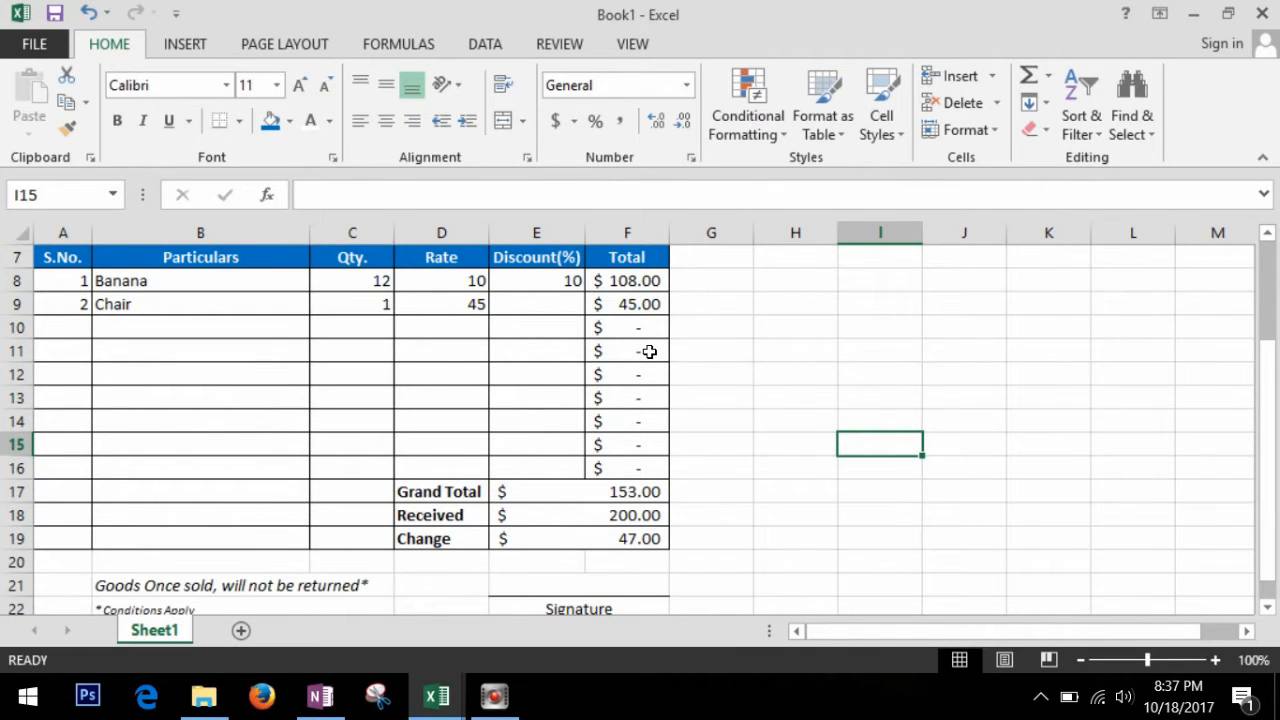
Step: Format the item totals in F8:F16 as Currency with the ₹ English (India) symbol and two decimal places
{"action": "left_click_drag", "start_coordinate": [644, 284], "coordinate": [646, 468]}
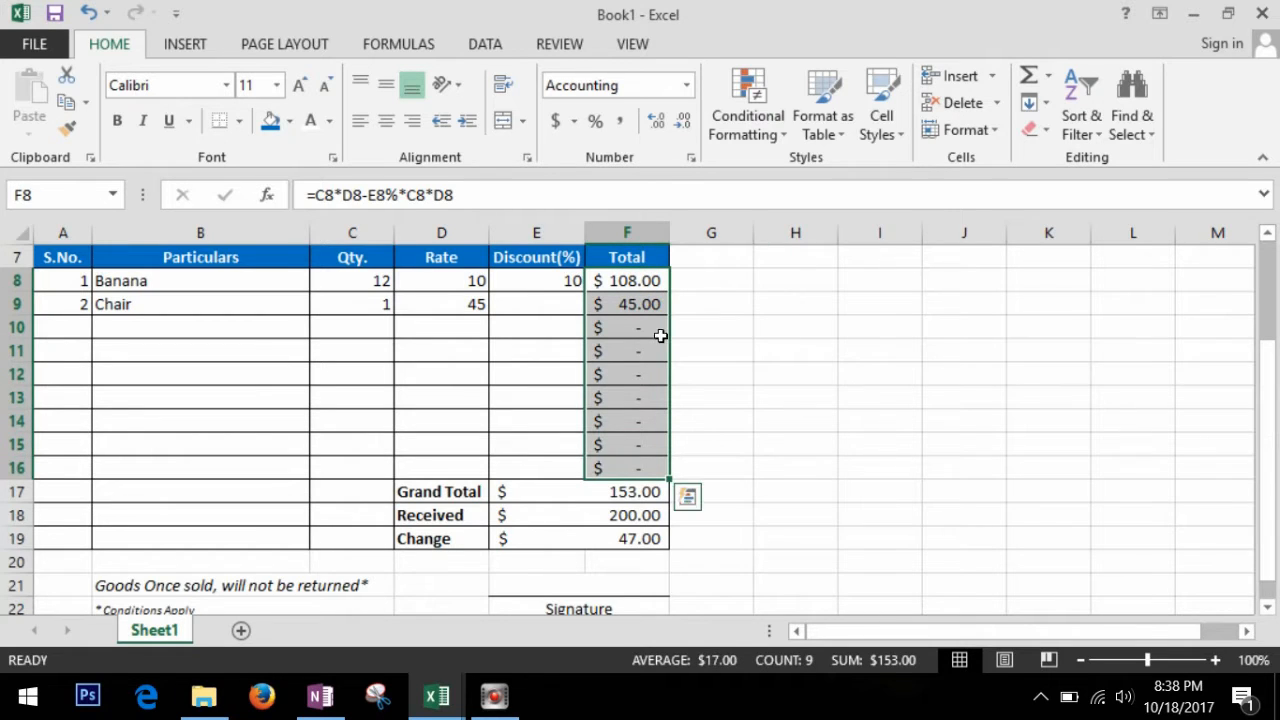
{"action": "left_click", "coordinate": [691, 159]}
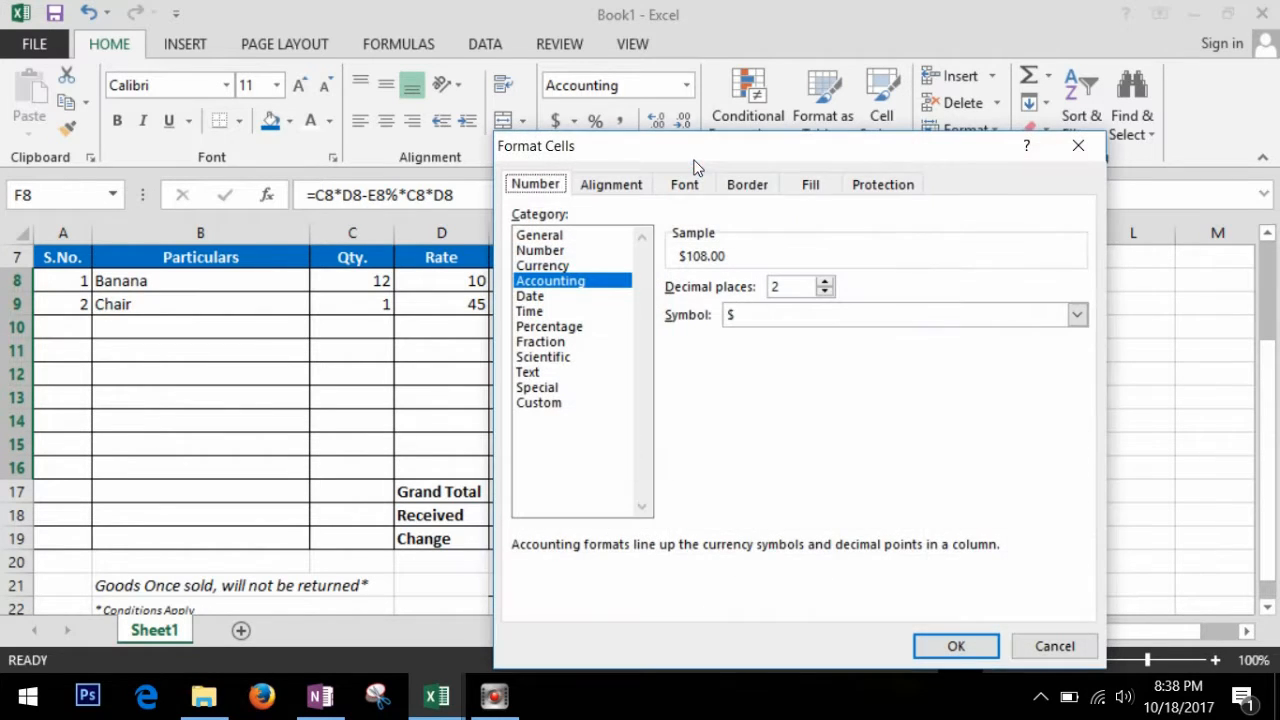
{"action": "left_click", "coordinate": [541, 266]}
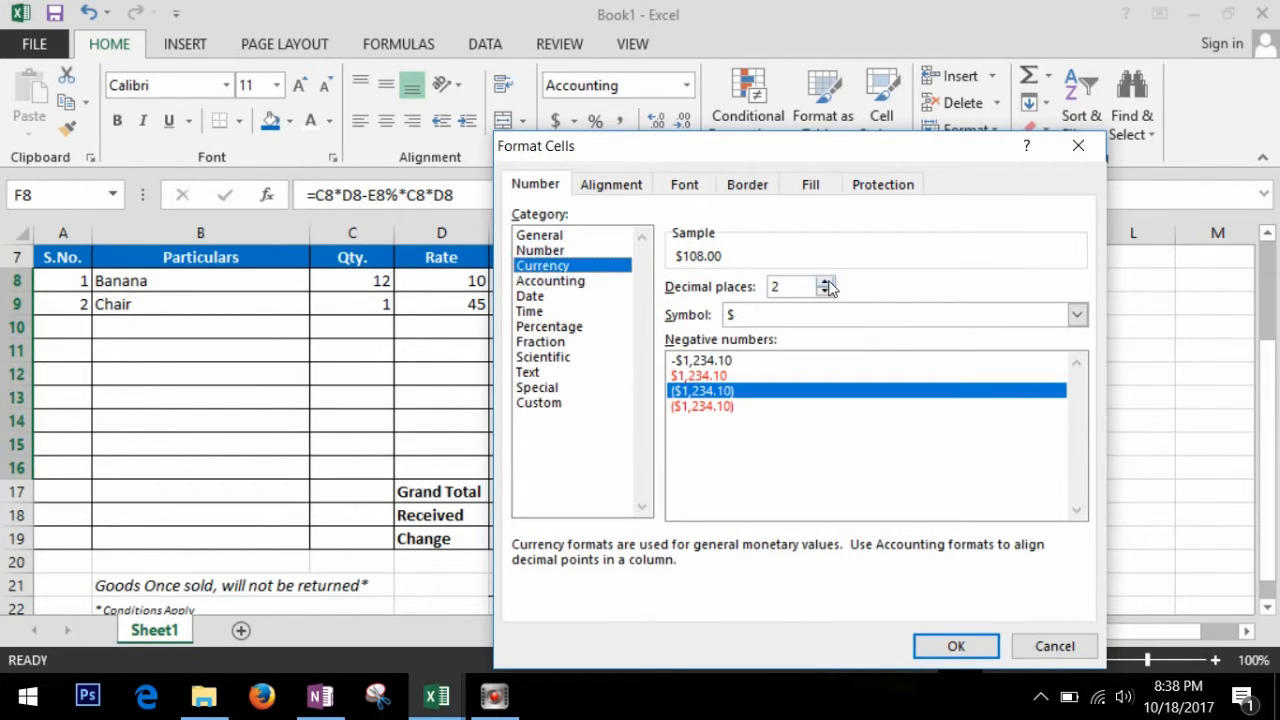
{"action": "left_click", "coordinate": [1077, 315]}
{"action": "left_click_drag", "start_coordinate": [1078, 350], "coordinate": [1078, 373]}
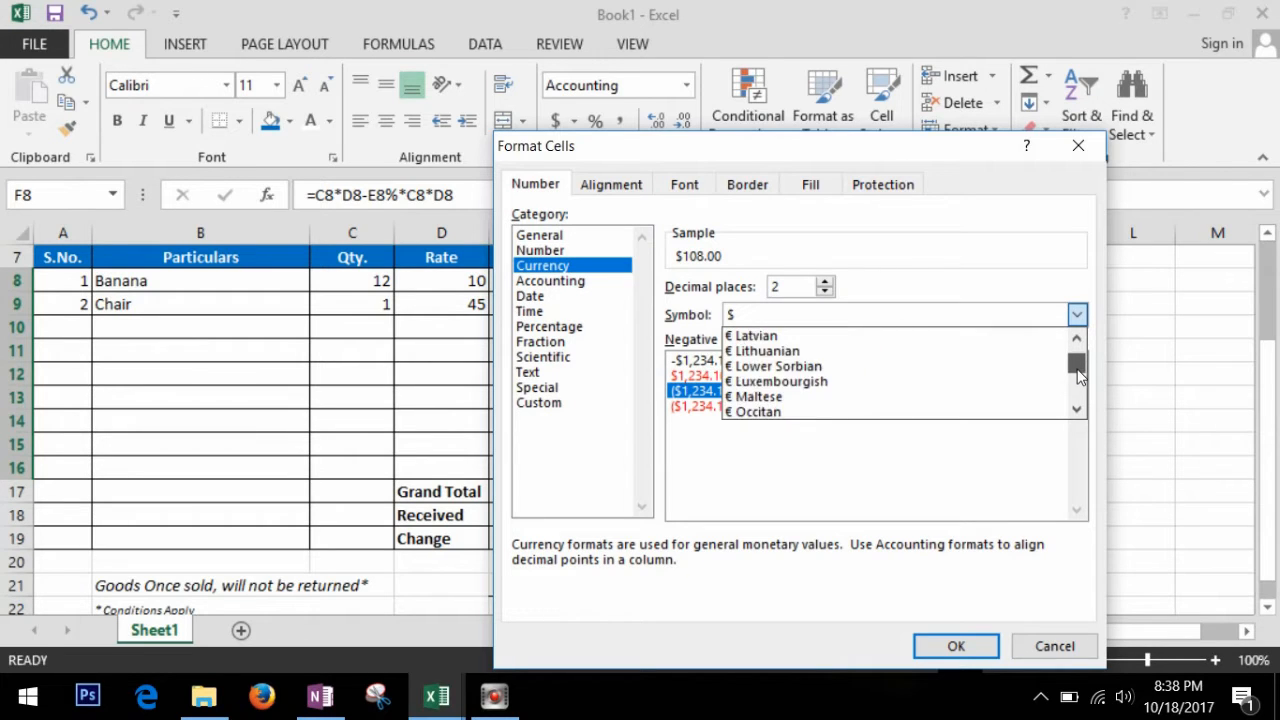
{"action": "left_click", "coordinate": [971, 652]}
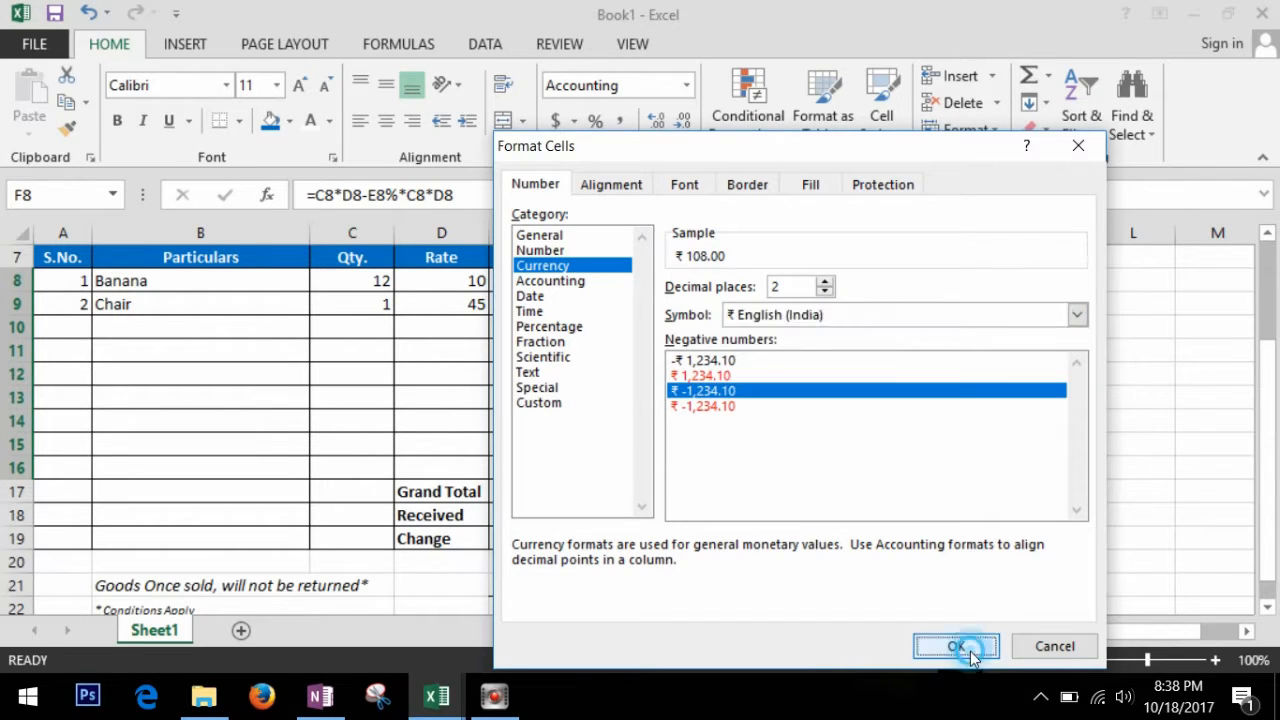
{"action": "left_click", "coordinate": [769, 440]}
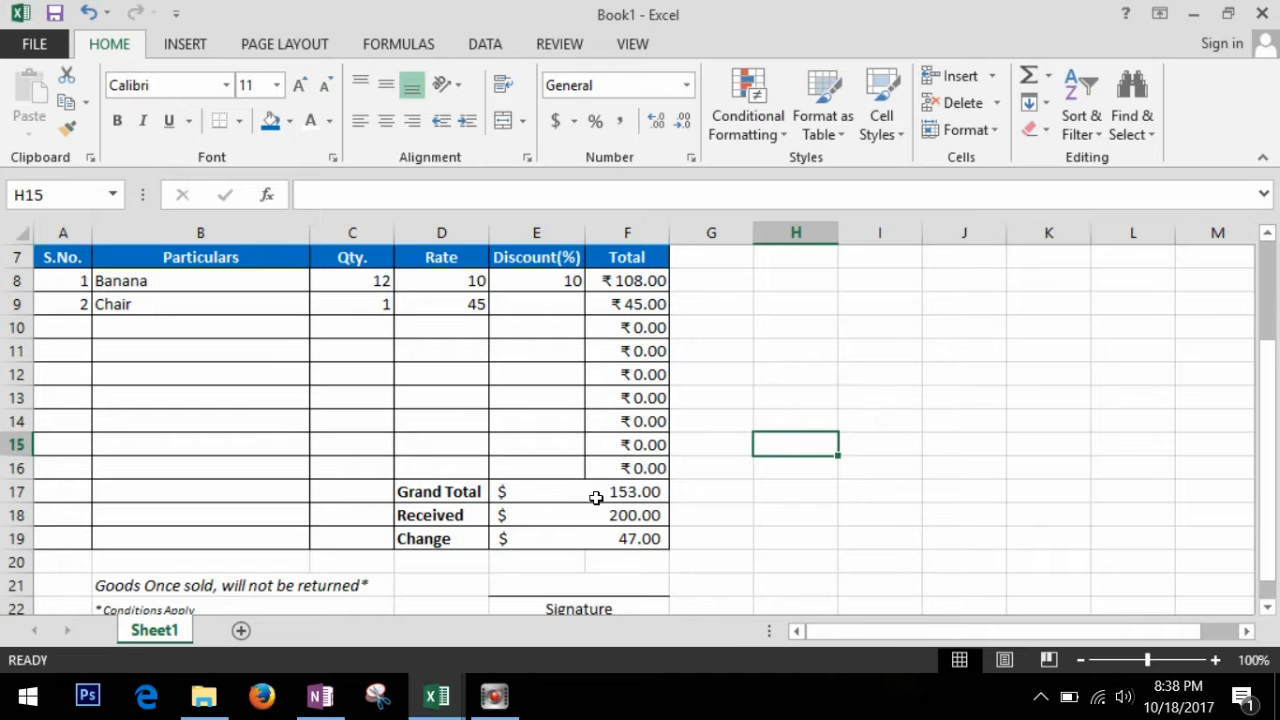
Step: Format the Grand Total, Received and Change cells as Currency with the ₹ English (India) symbol
{"action": "left_click_drag", "start_coordinate": [595, 497], "coordinate": [598, 538]}
{"action": "left_click", "coordinate": [690, 157]}
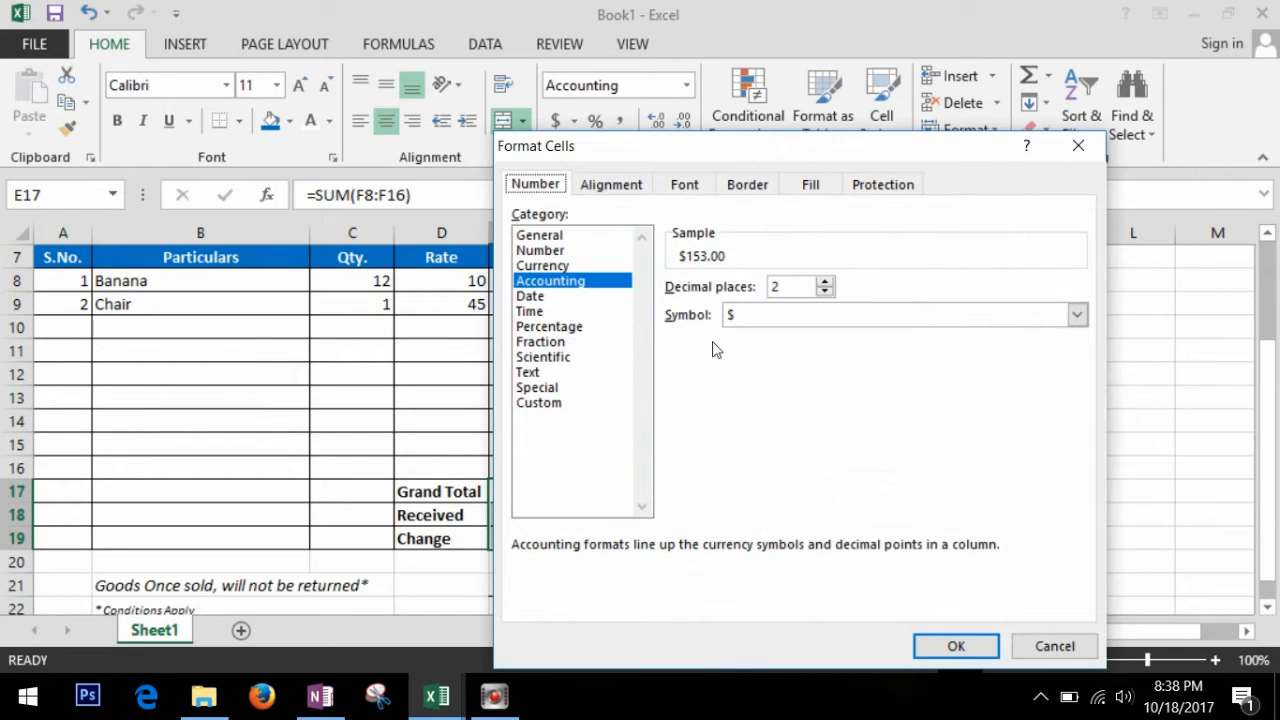
{"action": "left_click", "coordinate": [568, 267]}
{"action": "left_click", "coordinate": [1077, 315]}
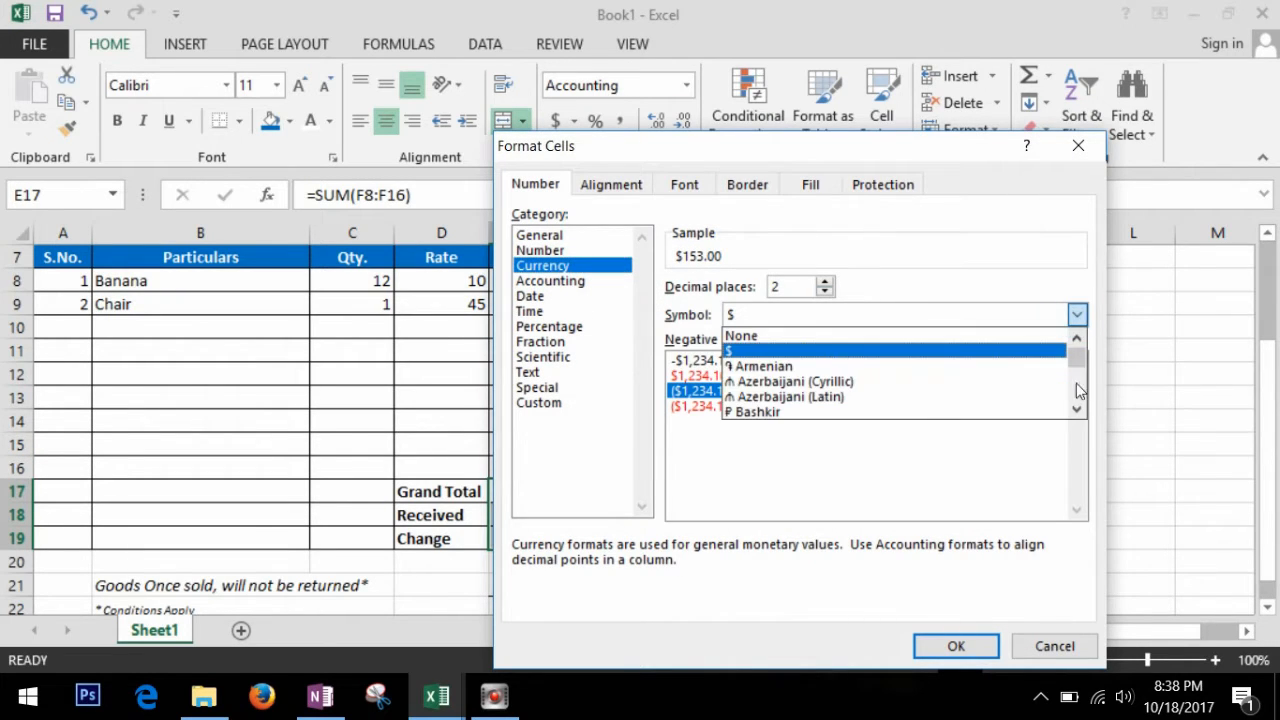
{"action": "scroll", "coordinate": [1076, 383], "scroll_direction": "down", "scroll_amount": 15}
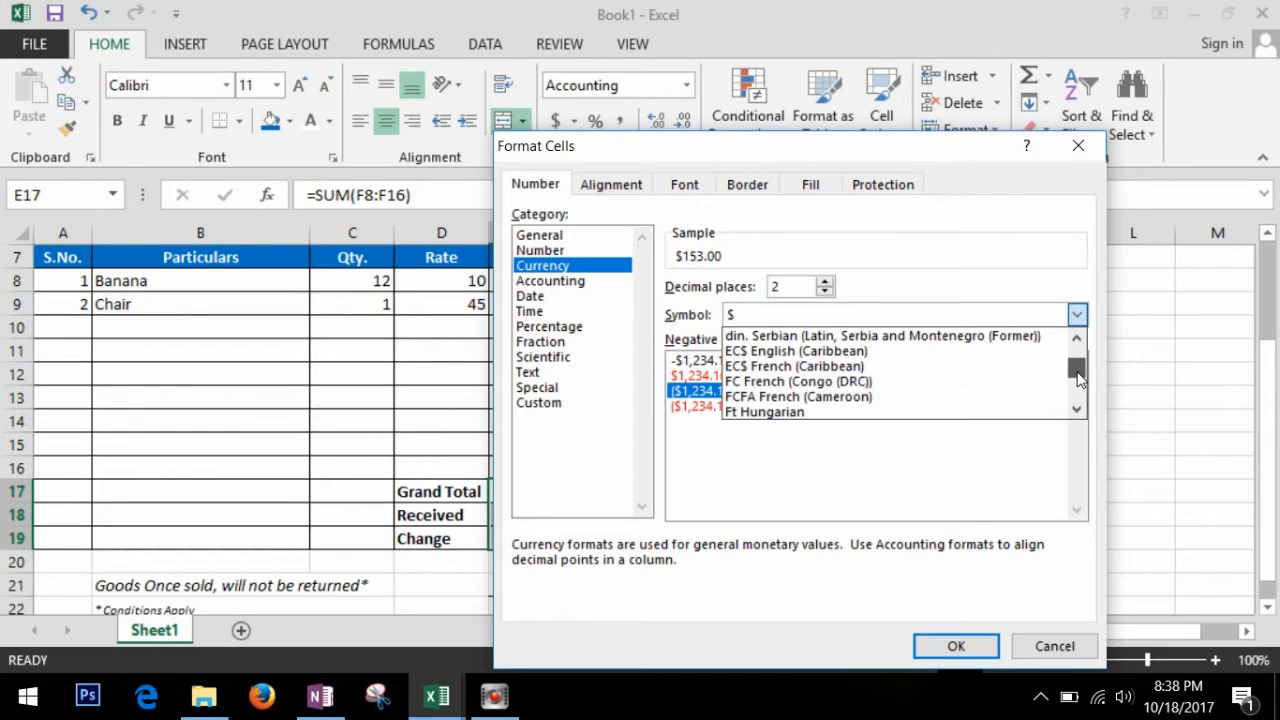
{"action": "scroll", "coordinate": [1076, 376], "scroll_direction": "down", "scroll_amount": 10}
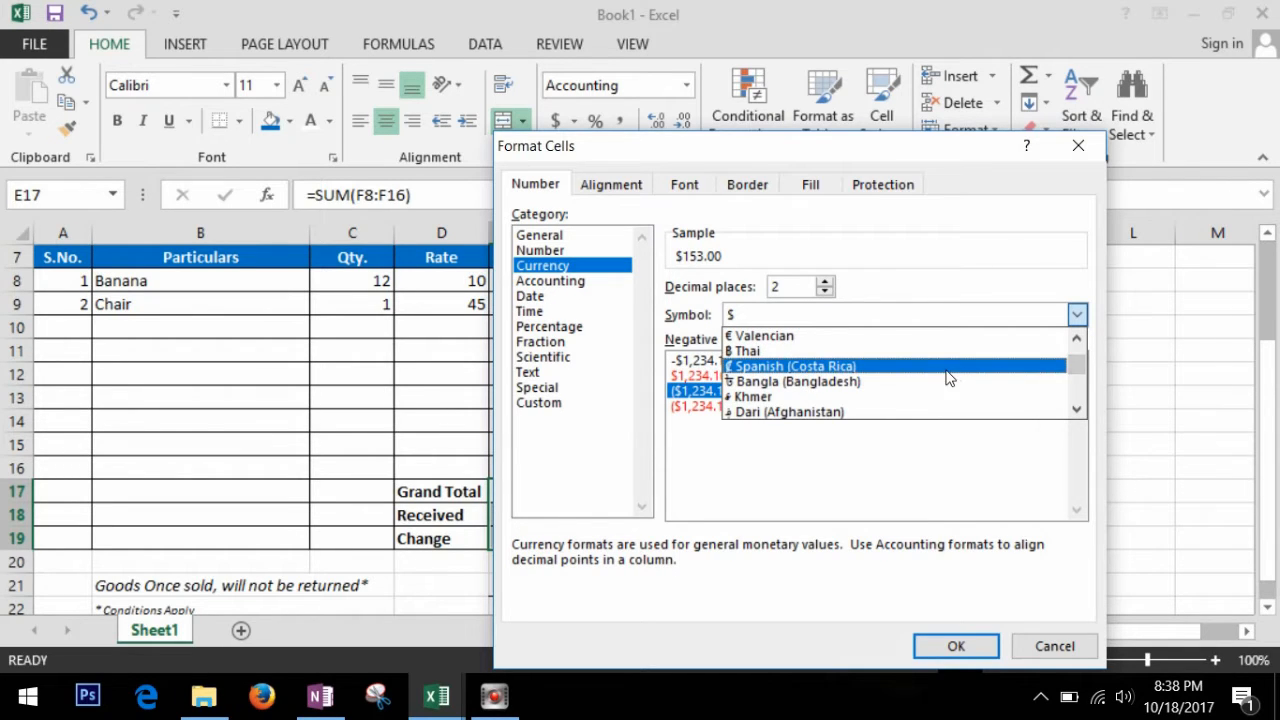
{"action": "scroll", "coordinate": [1076, 408], "scroll_direction": "down", "scroll_amount": 3}
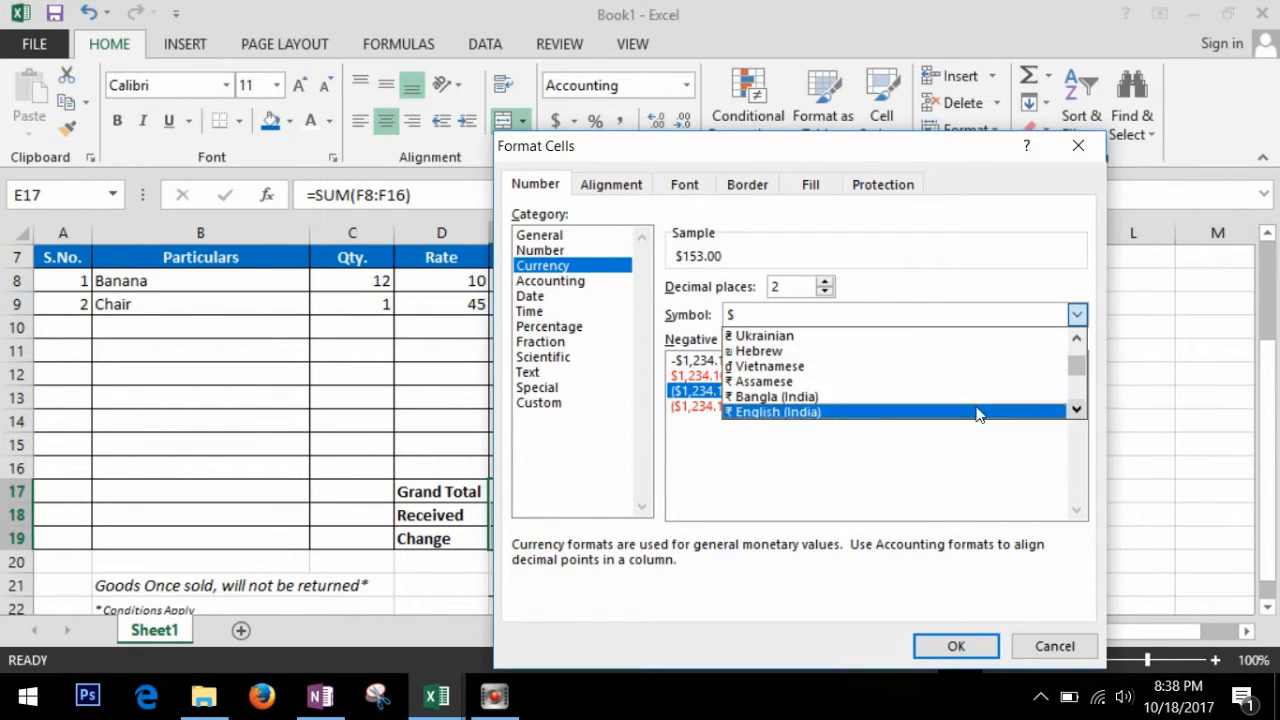
{"action": "left_click", "coordinate": [858, 412]}
{"action": "left_click", "coordinate": [956, 647]}
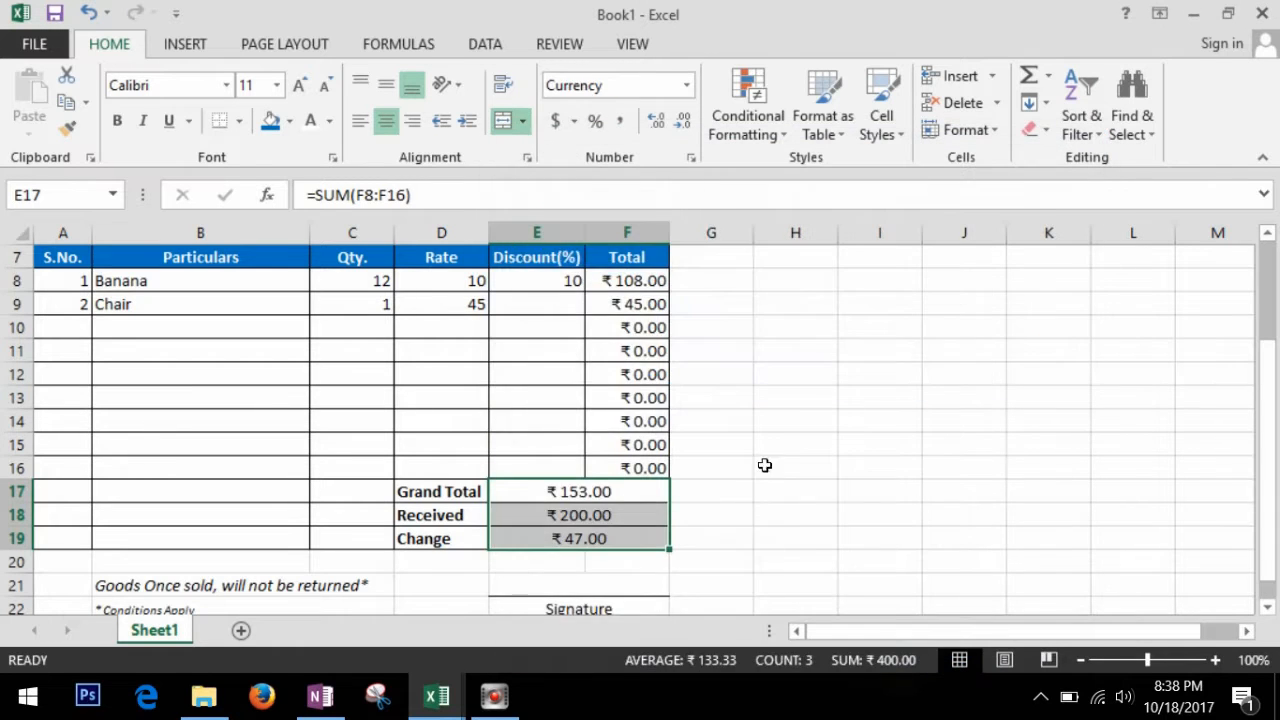
{"action": "left_click", "coordinate": [760, 445]}
Step: Clear the date value from the header text box and the customer's name from the To line
{"action": "scroll", "coordinate": [760, 380], "scroll_direction": "up", "scroll_amount": 2}
{"action": "left_click", "coordinate": [759, 355]}
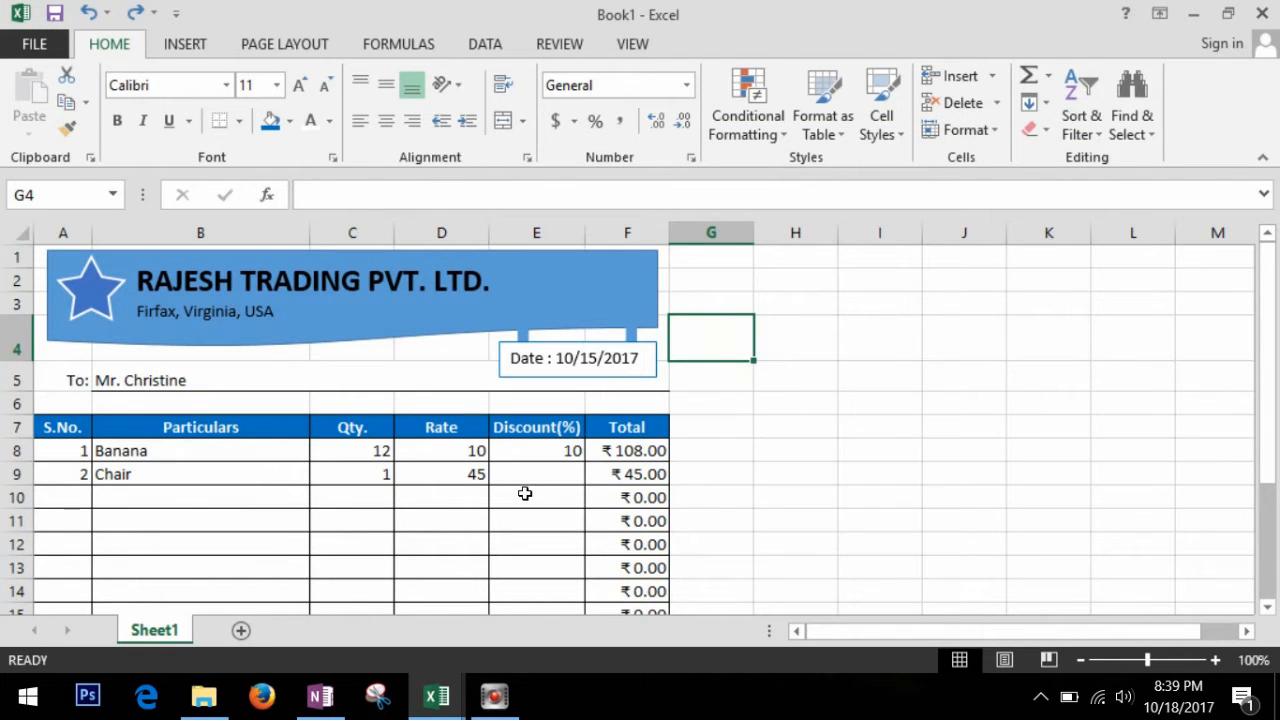
{"action": "left_click", "coordinate": [498, 514]}
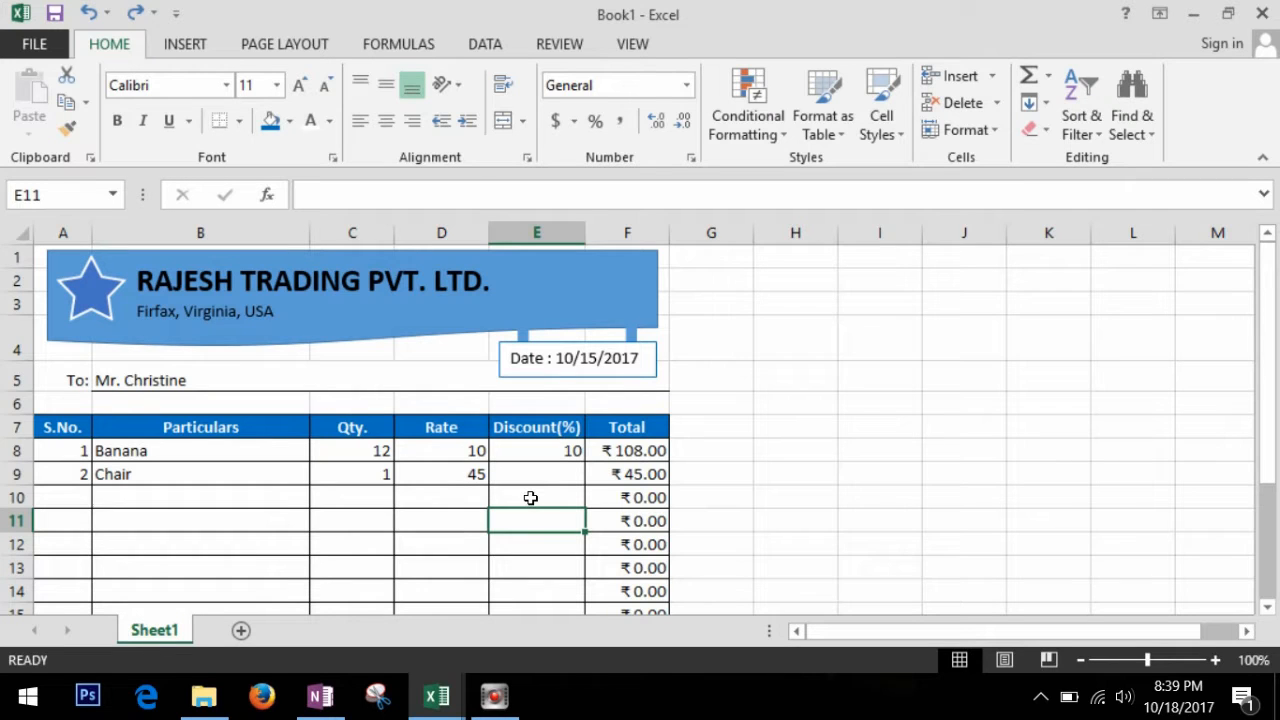
{"action": "double_click", "coordinate": [571, 360]}
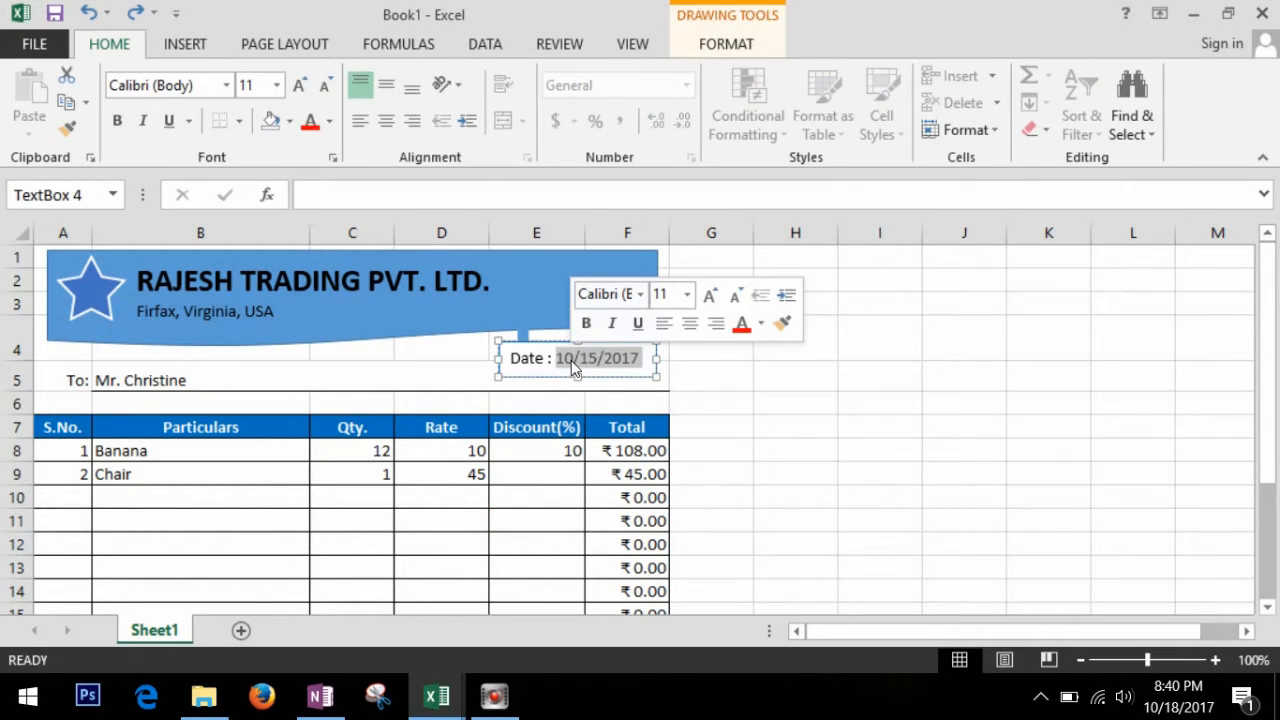
{"action": "key", "text": "BackSpace"}
{"action": "left_click", "coordinate": [212, 384]}
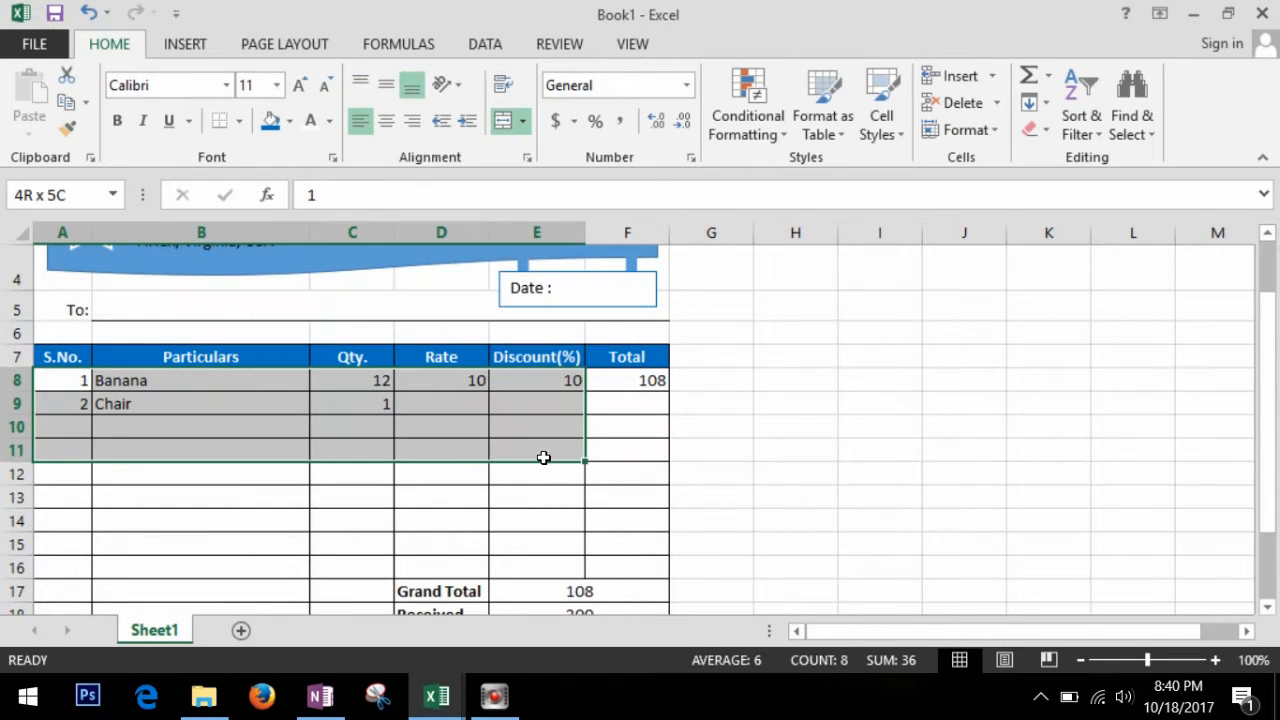
Step: Delete the sample item entries in A8:E11 and the Received amount in E18
{"action": "left_click_drag", "start_coordinate": [543, 457], "coordinate": [549, 457]}
{"action": "key", "text": "Delete"}
{"action": "left_click", "coordinate": [774, 451]}
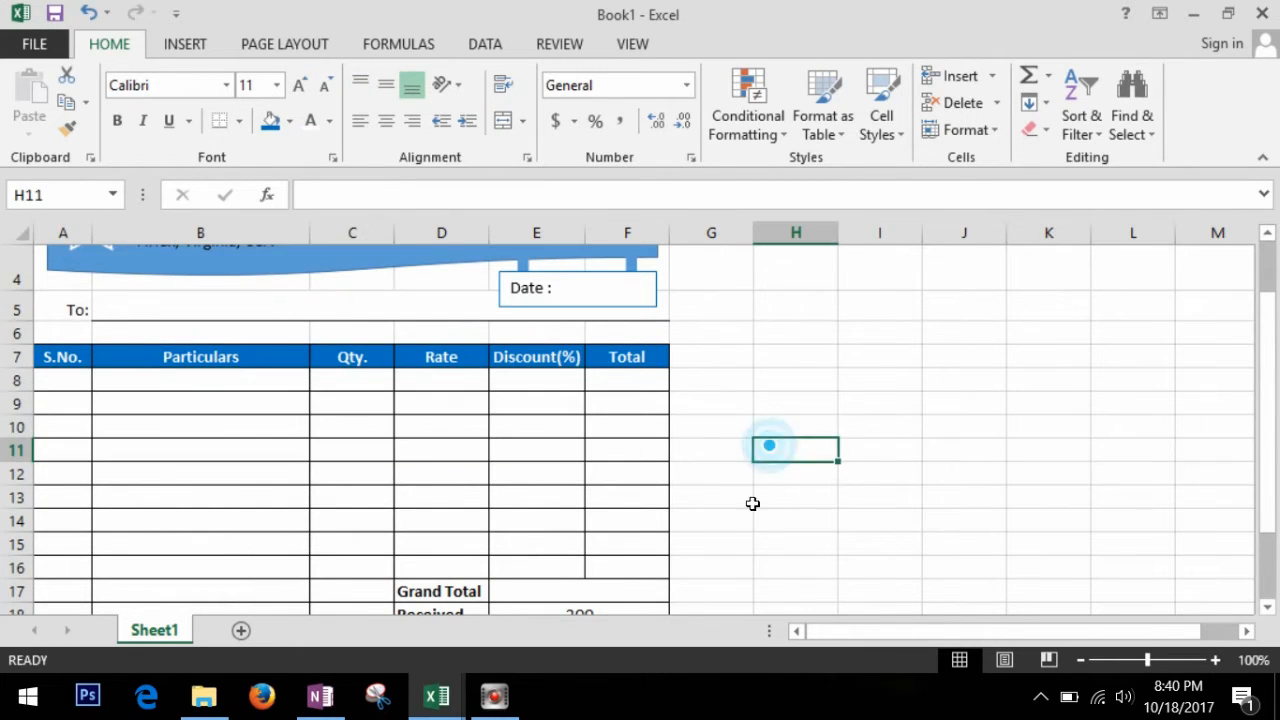
{"action": "scroll", "coordinate": [740, 520], "scroll_direction": "down", "scroll_amount": 2}
{"action": "left_click", "coordinate": [631, 455]}
{"action": "key", "text": "Delete"}
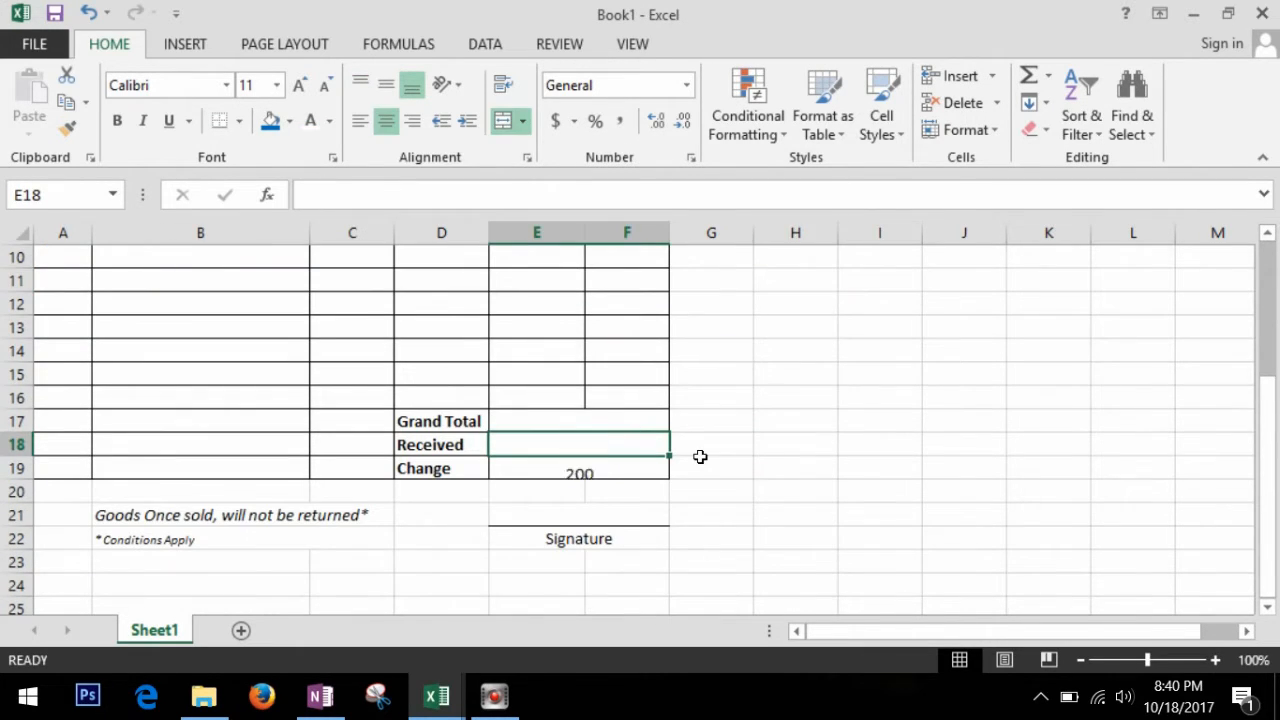
{"action": "left_click", "coordinate": [791, 450]}
Step: Check the emptied bill from header to signature, including the formulas kept in the Total column
{"action": "scroll", "coordinate": [796, 438], "scroll_direction": "up", "scroll_amount": 2}
{"action": "scroll", "coordinate": [796, 438], "scroll_direction": "up", "scroll_amount": 1}
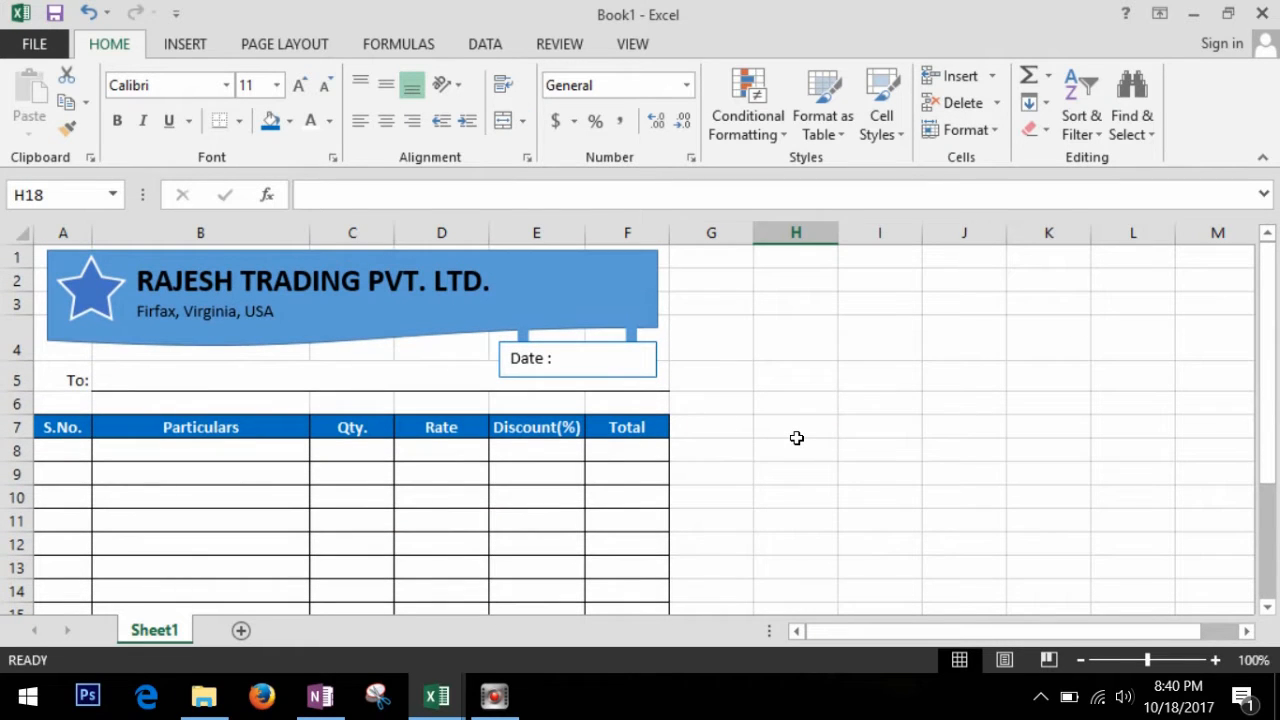
{"action": "left_click", "coordinate": [620, 495]}
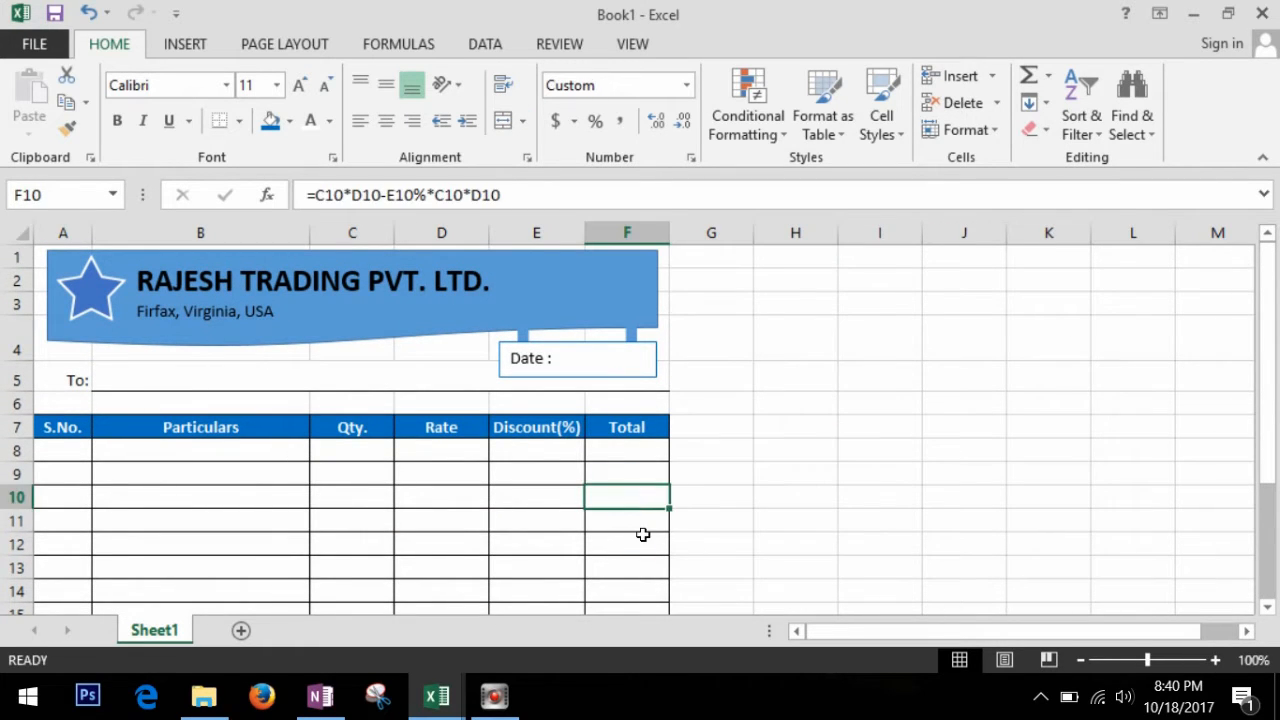
{"action": "left_click", "coordinate": [641, 521]}
{"action": "scroll", "coordinate": [643, 532], "scroll_direction": "down", "scroll_amount": 4}
{"action": "left_click", "coordinate": [732, 448]}
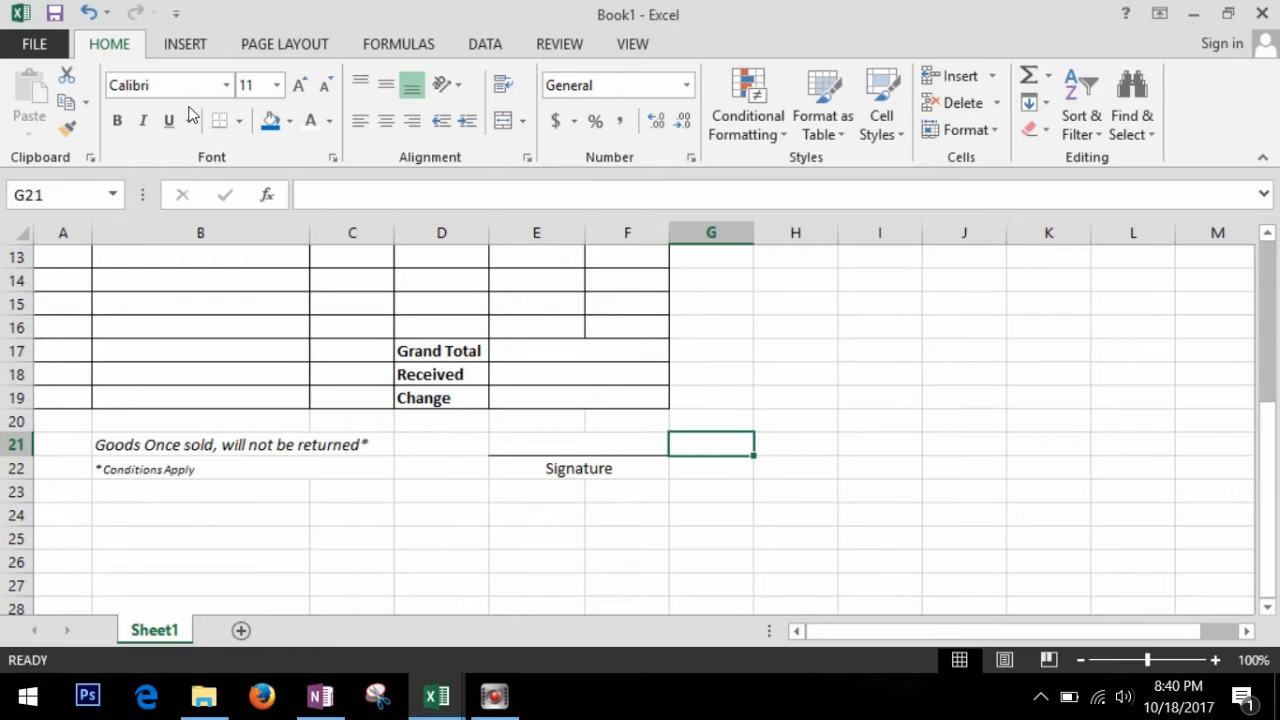
Step: Save the workbook on the Desktop as an Excel Template named INVOICE
{"action": "left_click", "coordinate": [40, 45]}
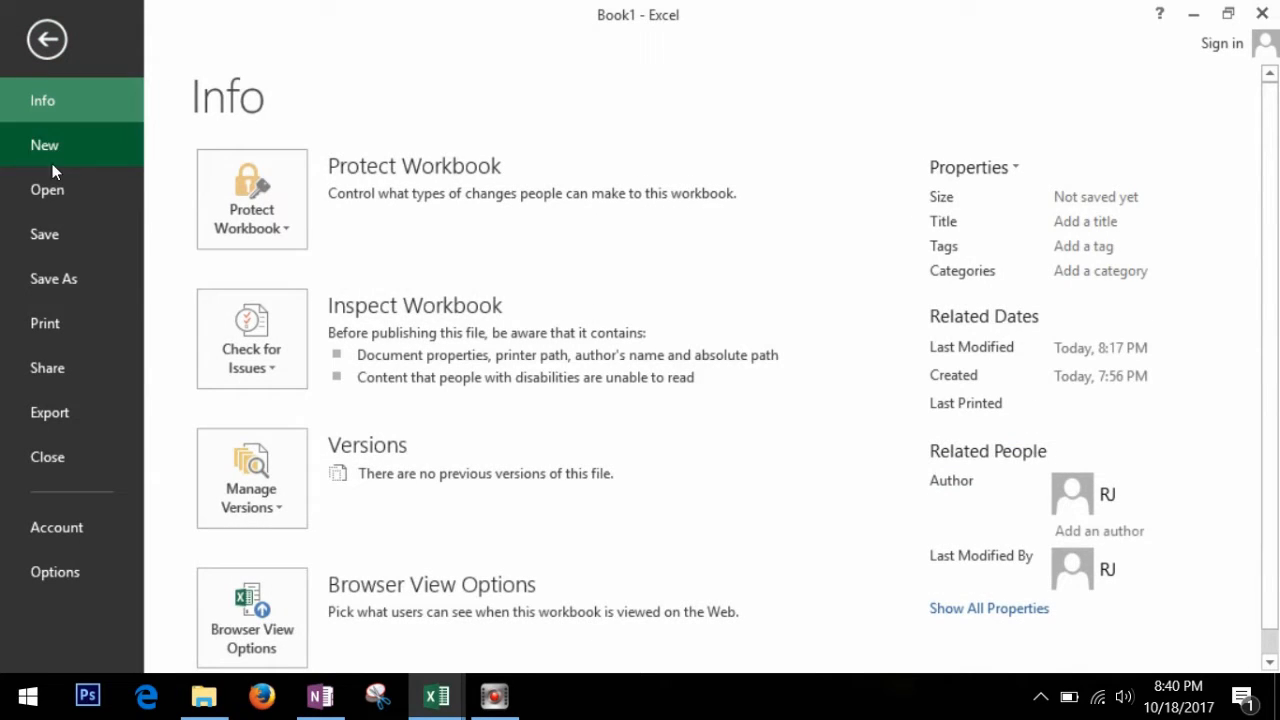
{"action": "left_click", "coordinate": [73, 277]}
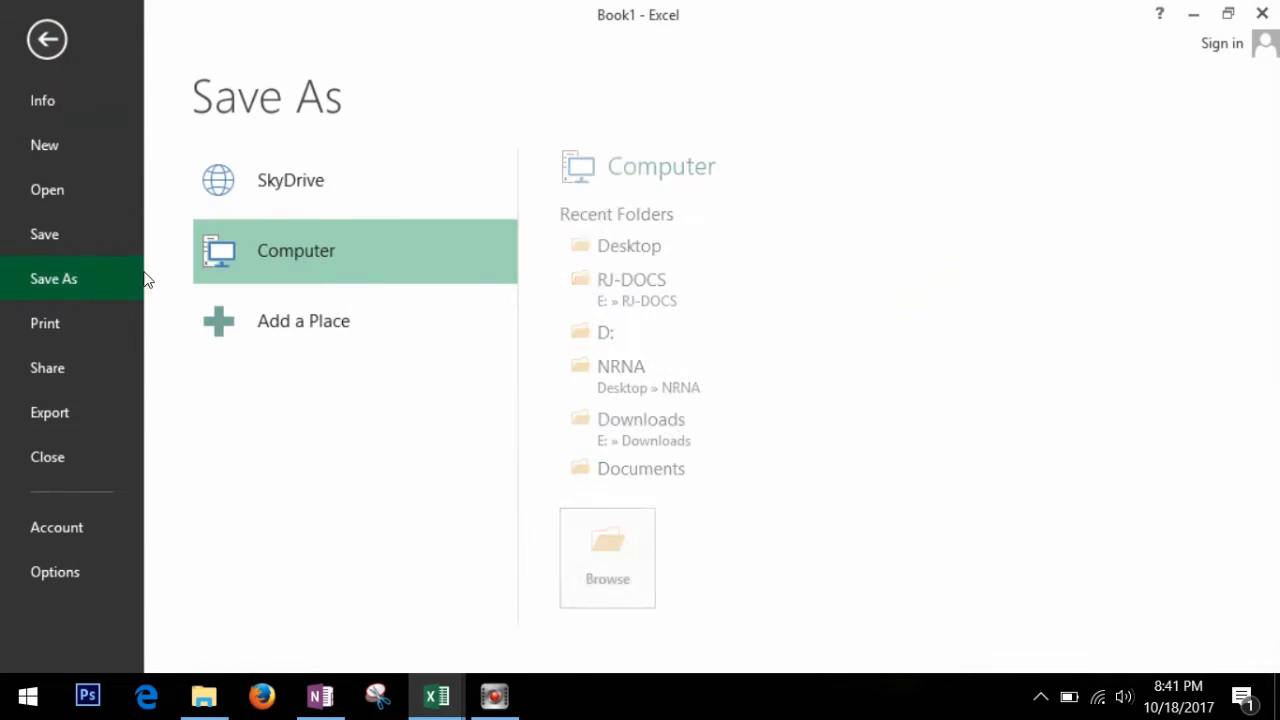
{"action": "left_click", "coordinate": [640, 257]}
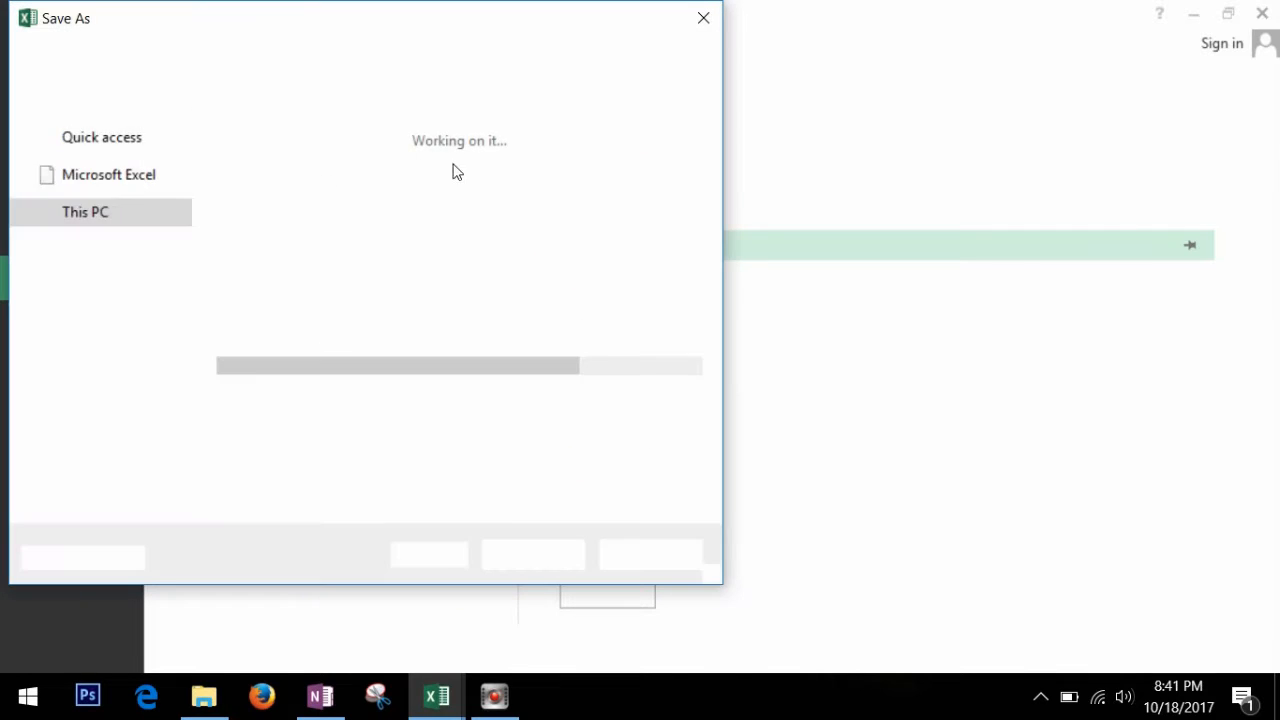
{"action": "left_click", "coordinate": [343, 431]}
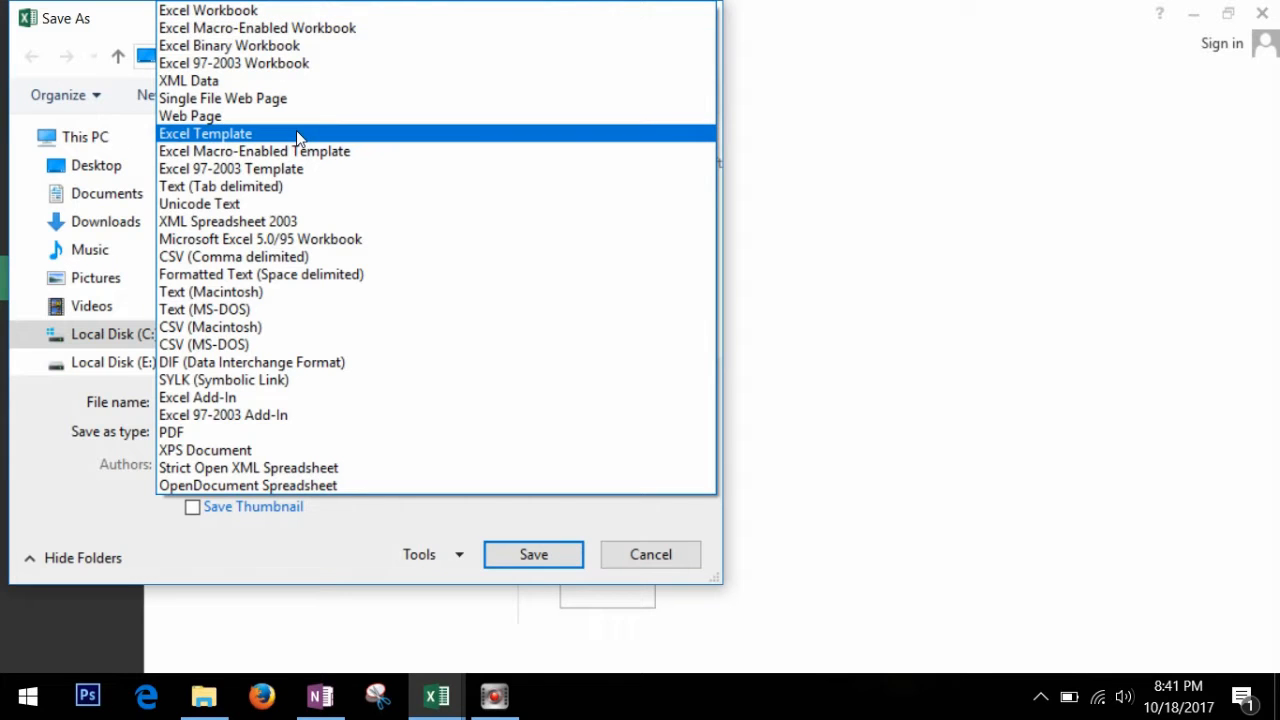
{"action": "left_click", "coordinate": [258, 140]}
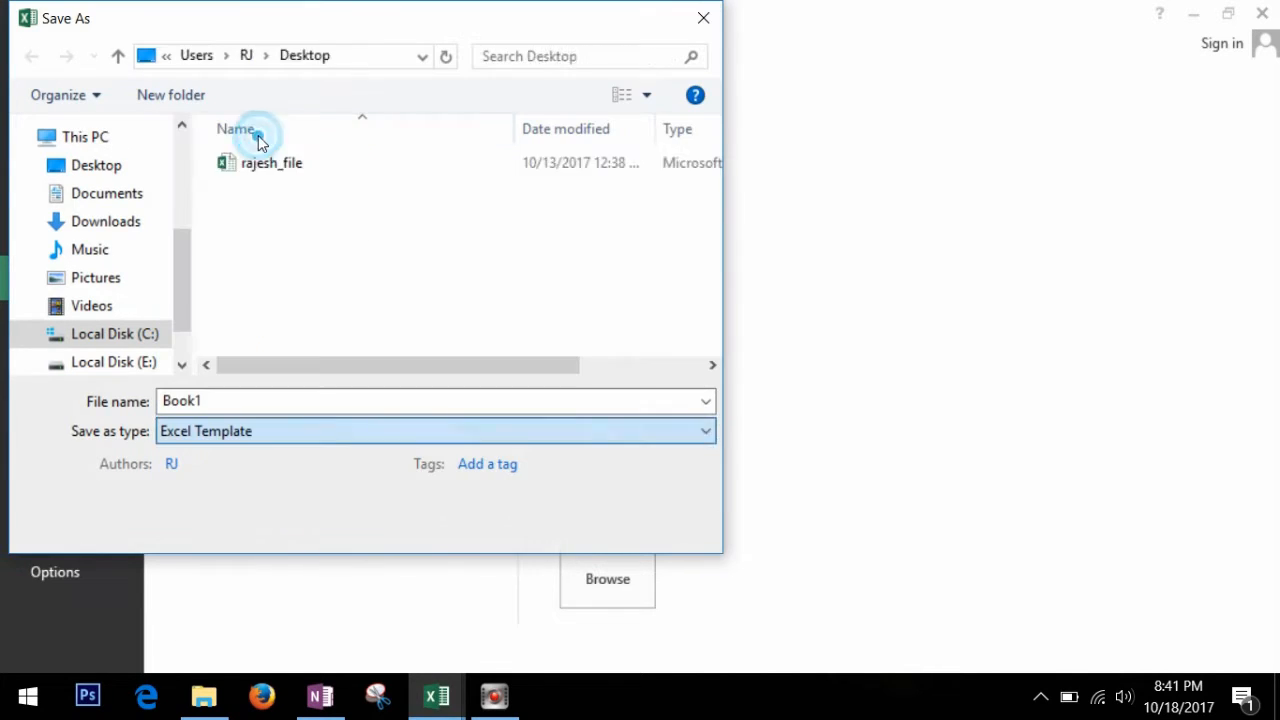
{"action": "left_click", "coordinate": [246, 404]}
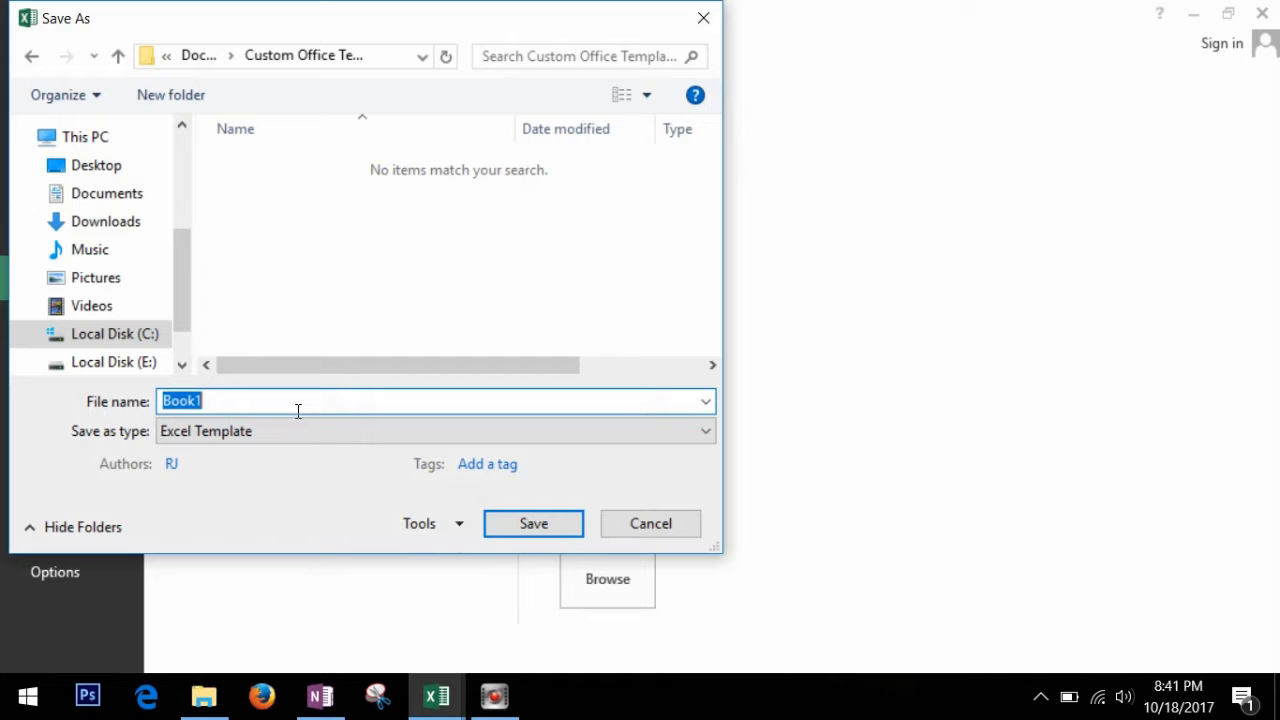
{"action": "type", "text": "INVOICE"}
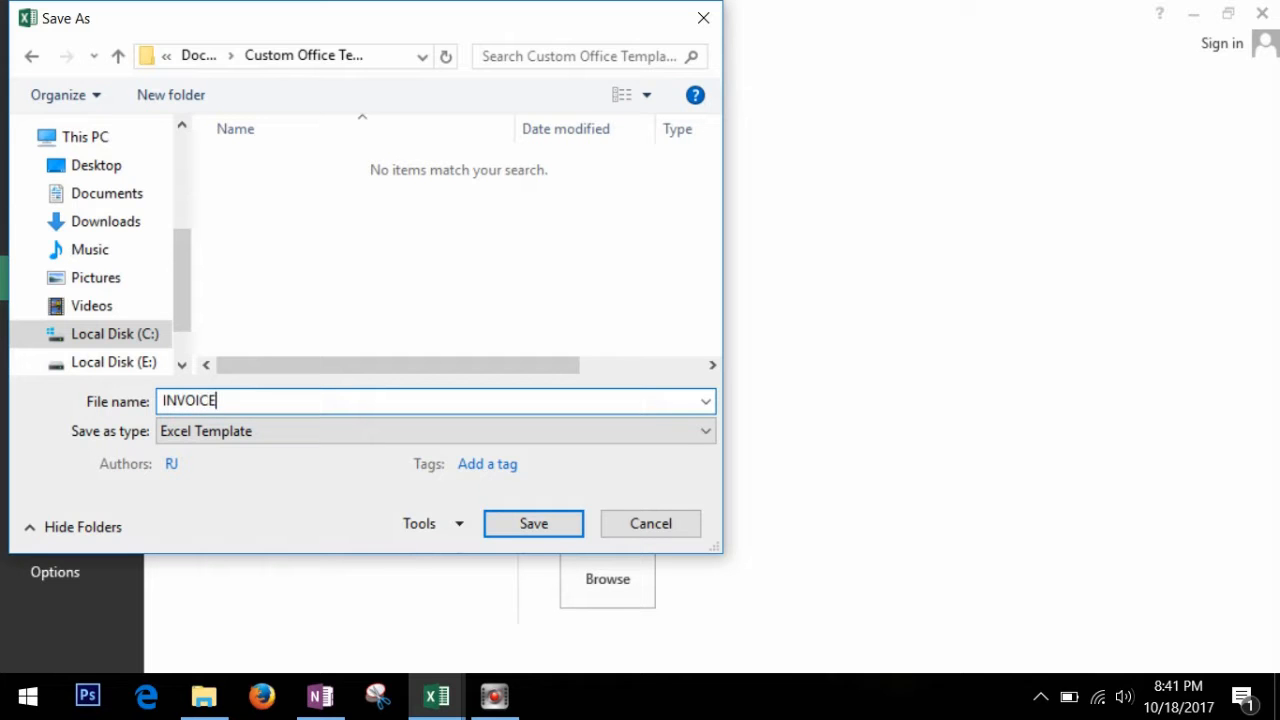
{"action": "left_click", "coordinate": [96, 165]}
{"action": "left_click", "coordinate": [533, 523]}
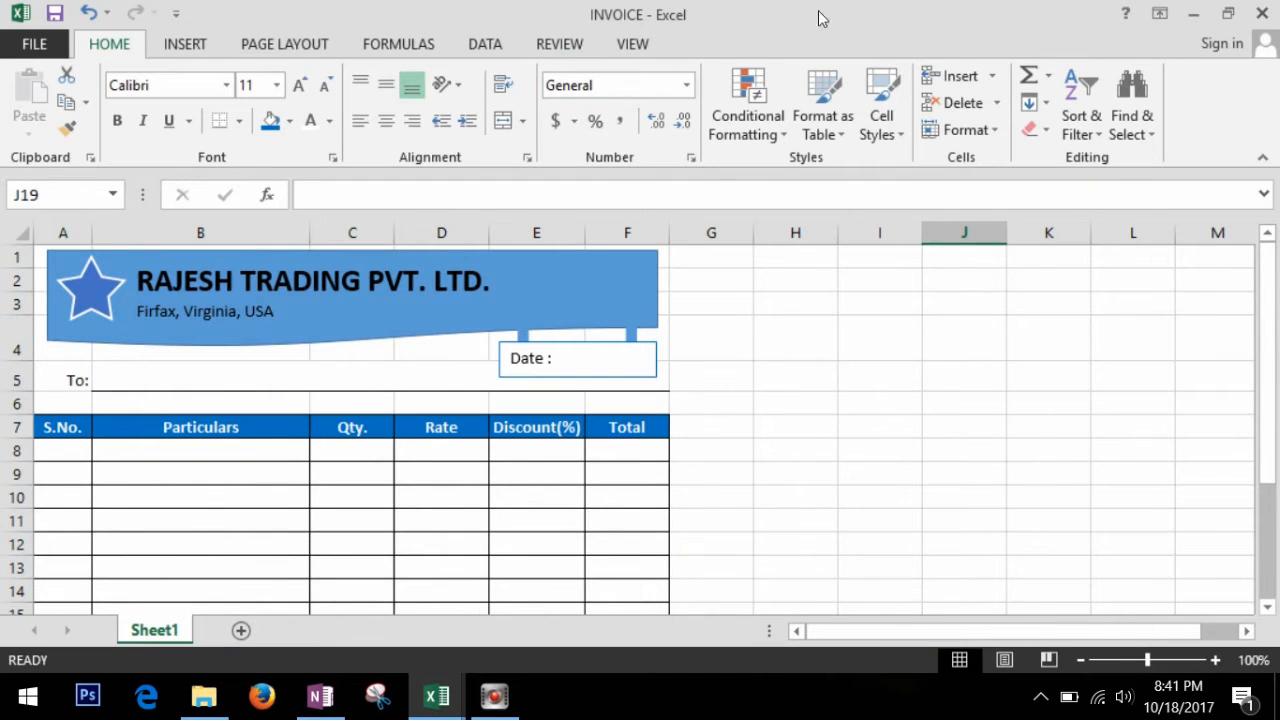
Step: Close the workbook and open a new bill from the INVOICE template on the Desktop
{"action": "left_click", "coordinate": [1274, 14]}
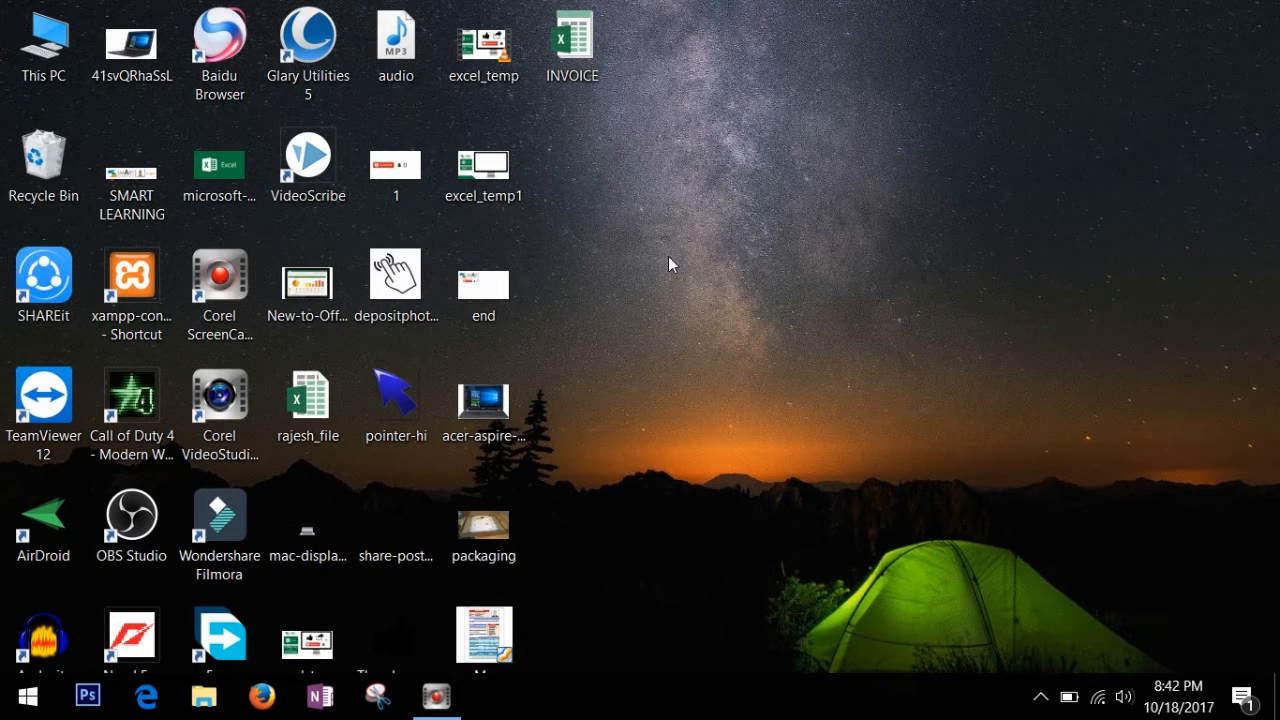
{"action": "double_click", "coordinate": [579, 47]}
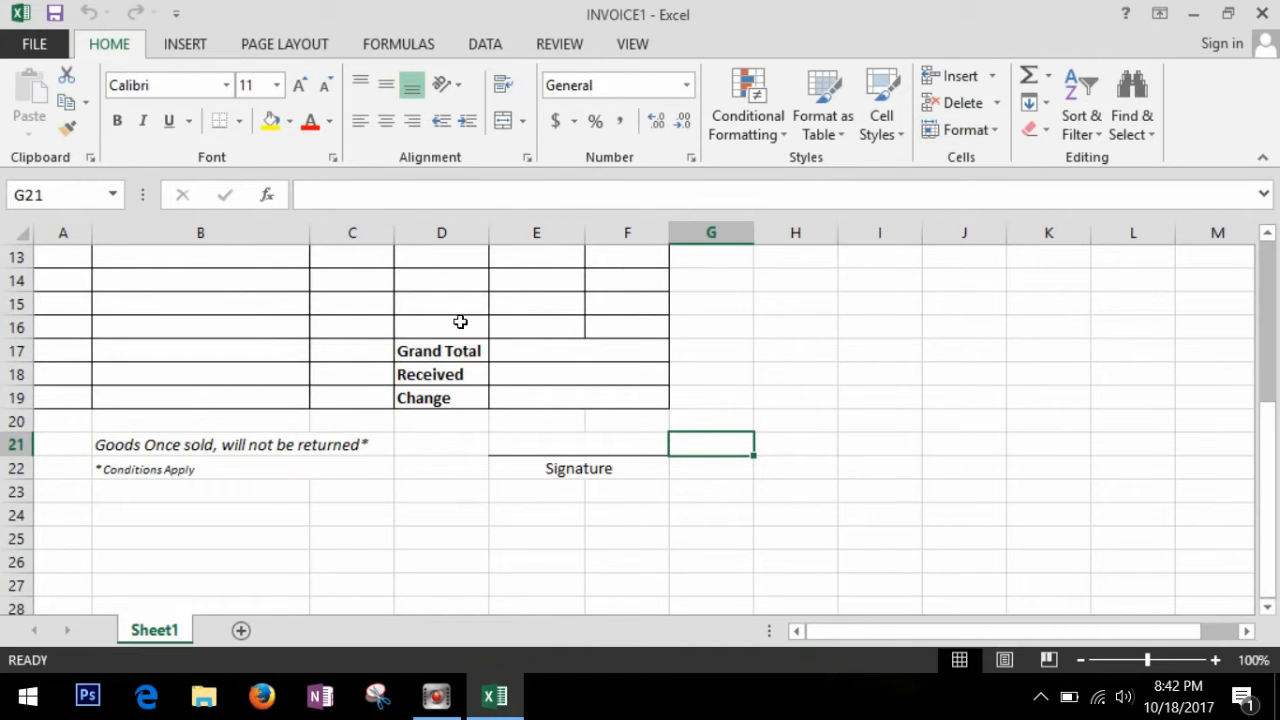
{"action": "left_click", "coordinate": [340, 296]}
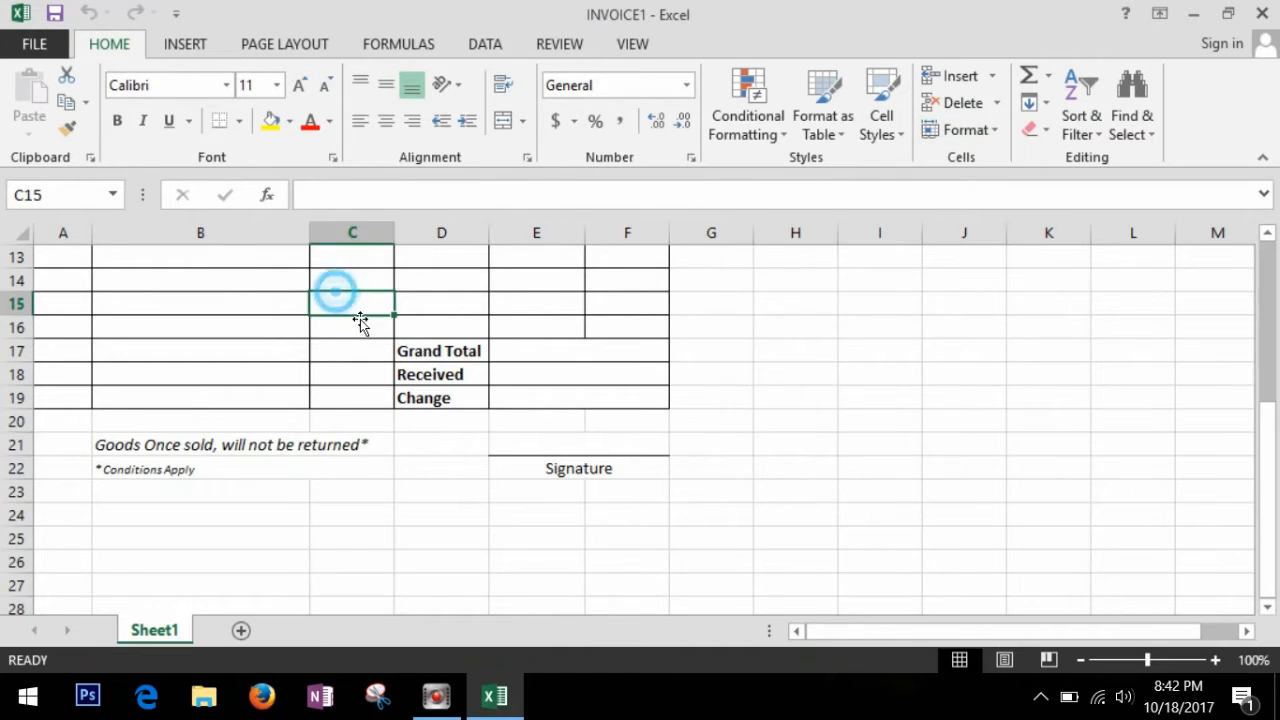
Step: Fill in the bill's date as 10/10/2017 and enter the customer's name with the title Mr. on the To line
{"action": "scroll", "coordinate": [360, 319], "scroll_direction": "up", "scroll_amount": 4}
{"action": "left_click", "coordinate": [571, 360]}
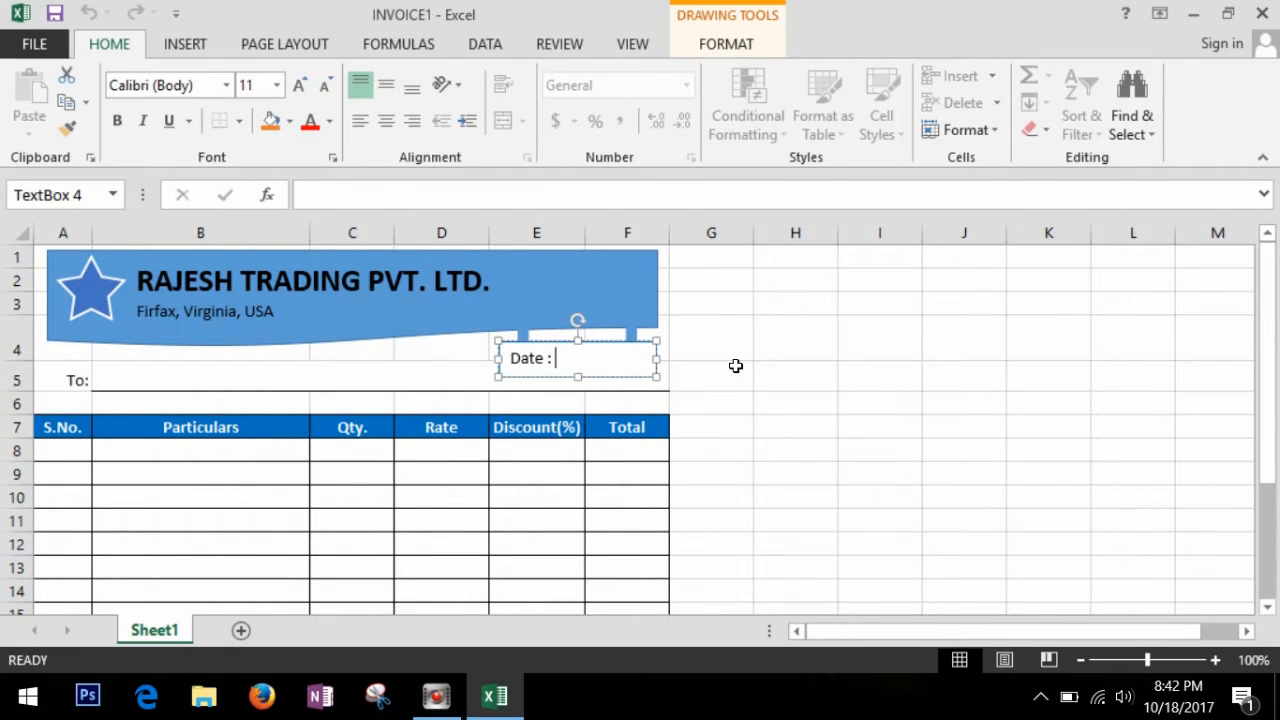
{"action": "type", "text": "10/10/2017"}
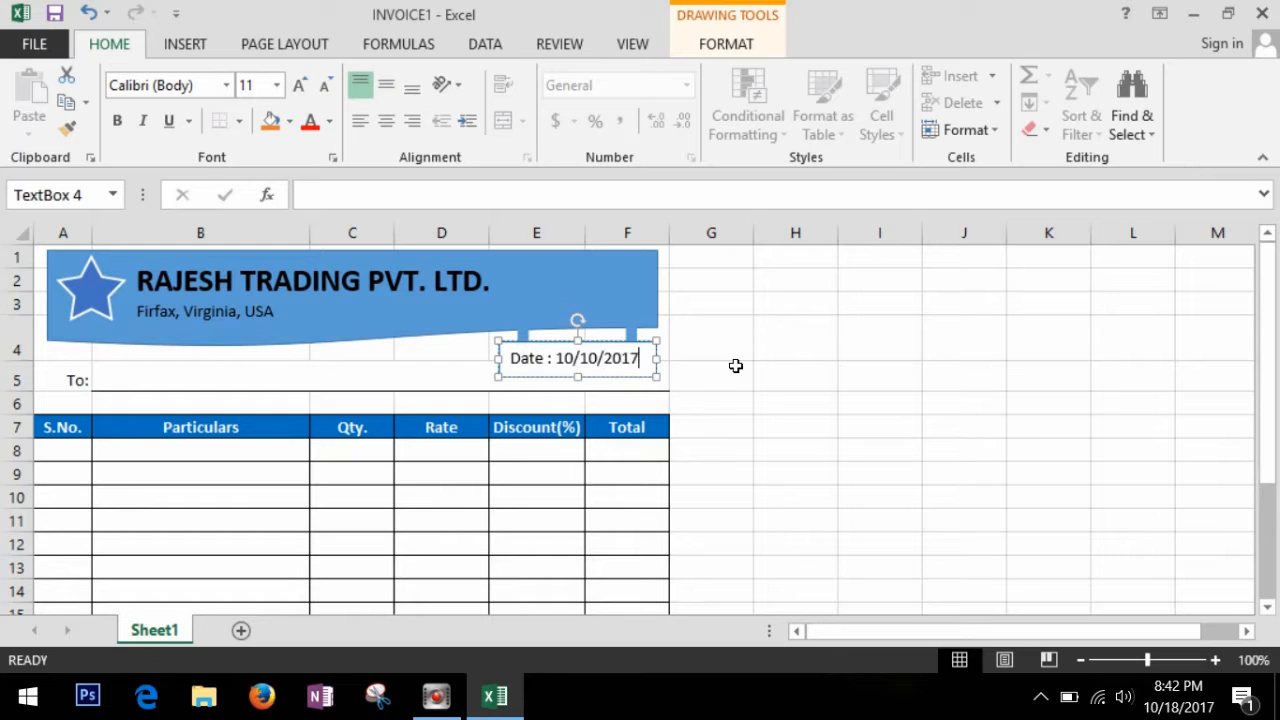
{"action": "left_click", "coordinate": [150, 380]}
{"action": "type", "text": "Mr. Fu"}
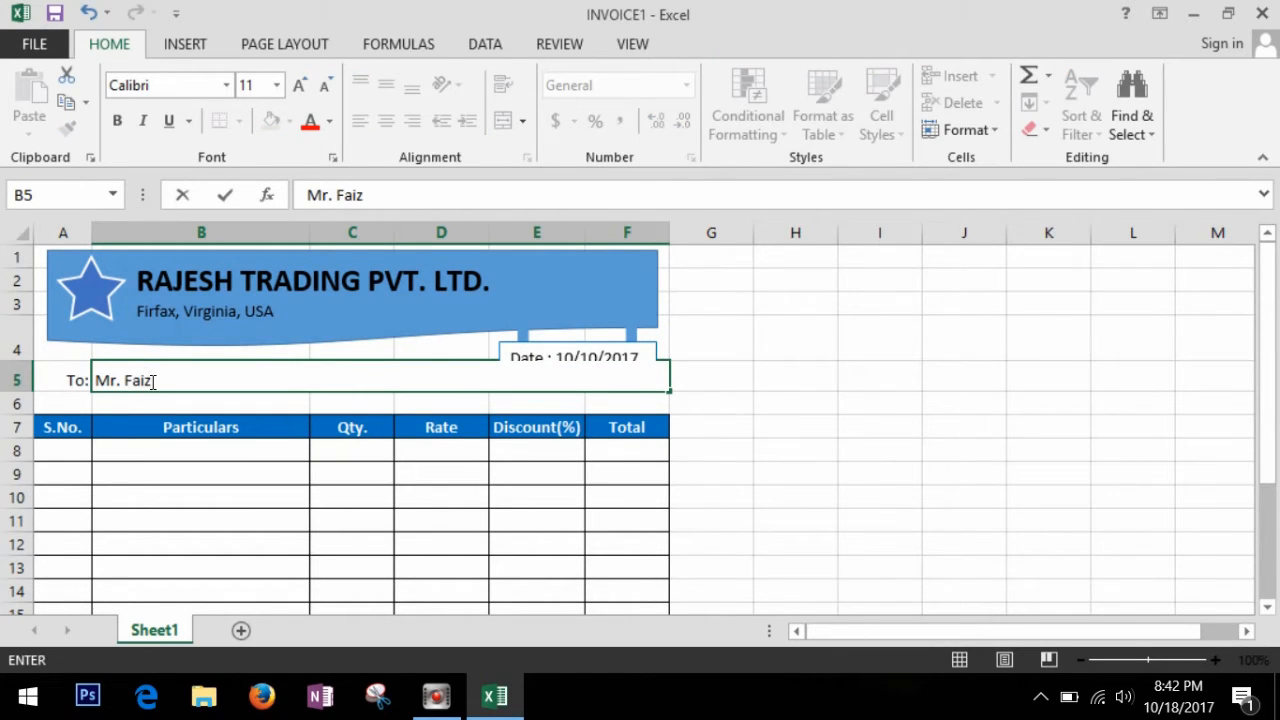
{"action": "type", "text": "iz Patel"}
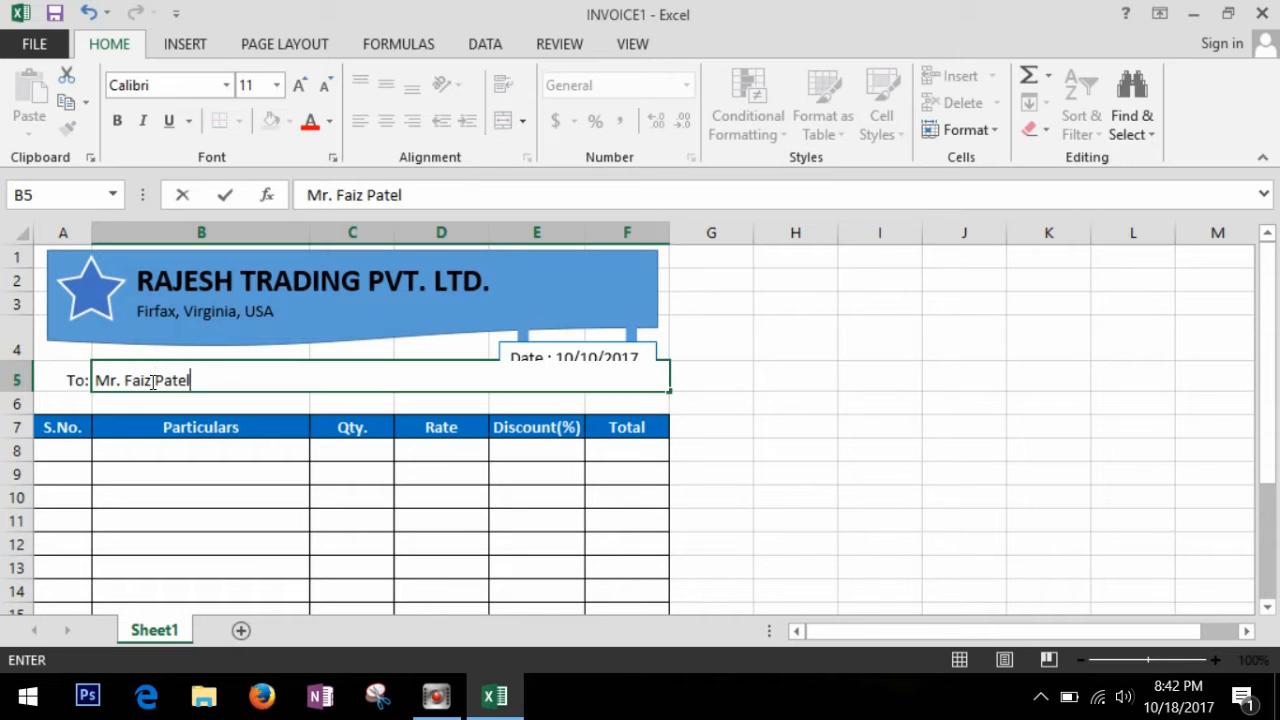
Step: Enter the first item in row 8 with S.No. 1, particulars Apple, quantity 14 and rate 12, and check the totals
{"action": "left_click", "coordinate": [65, 457]}
{"action": "type", "text": "20"}
{"action": "type", "text": "1"}
{"action": "key", "text": "Tab"}
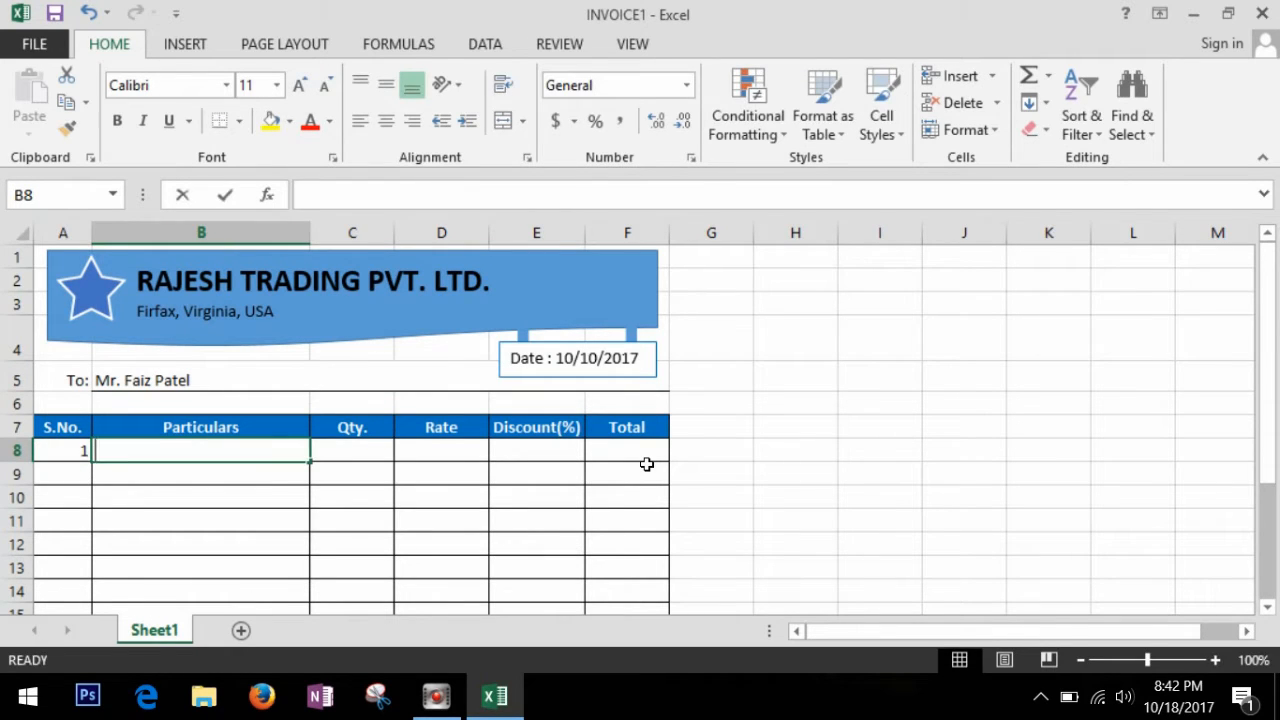
{"action": "type", "text": "Apple"}
{"action": "key", "text": "Tab"}
{"action": "type", "text": "14"}
{"action": "key", "text": "Tab"}
{"action": "type", "text": "12"}
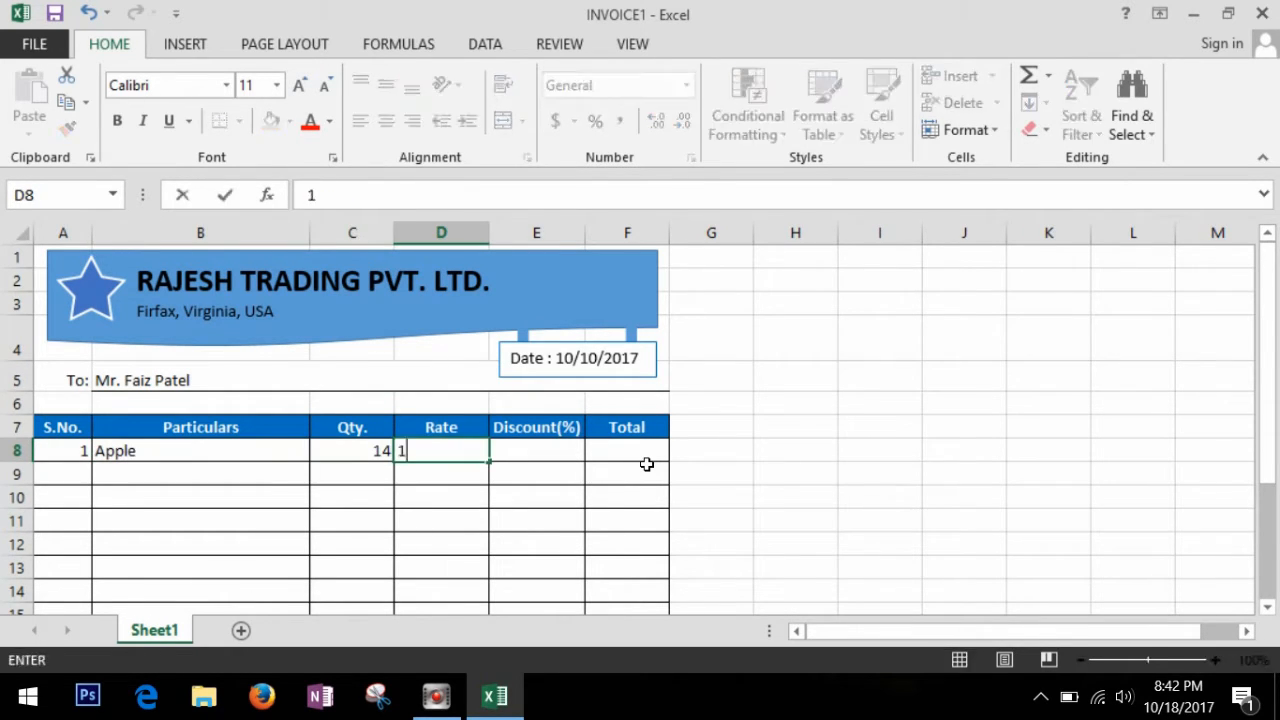
{"action": "key", "text": "Tab"}
{"action": "scroll", "coordinate": [647, 464], "scroll_direction": "down", "scroll_amount": 3}
{"action": "left_click", "coordinate": [787, 473]}
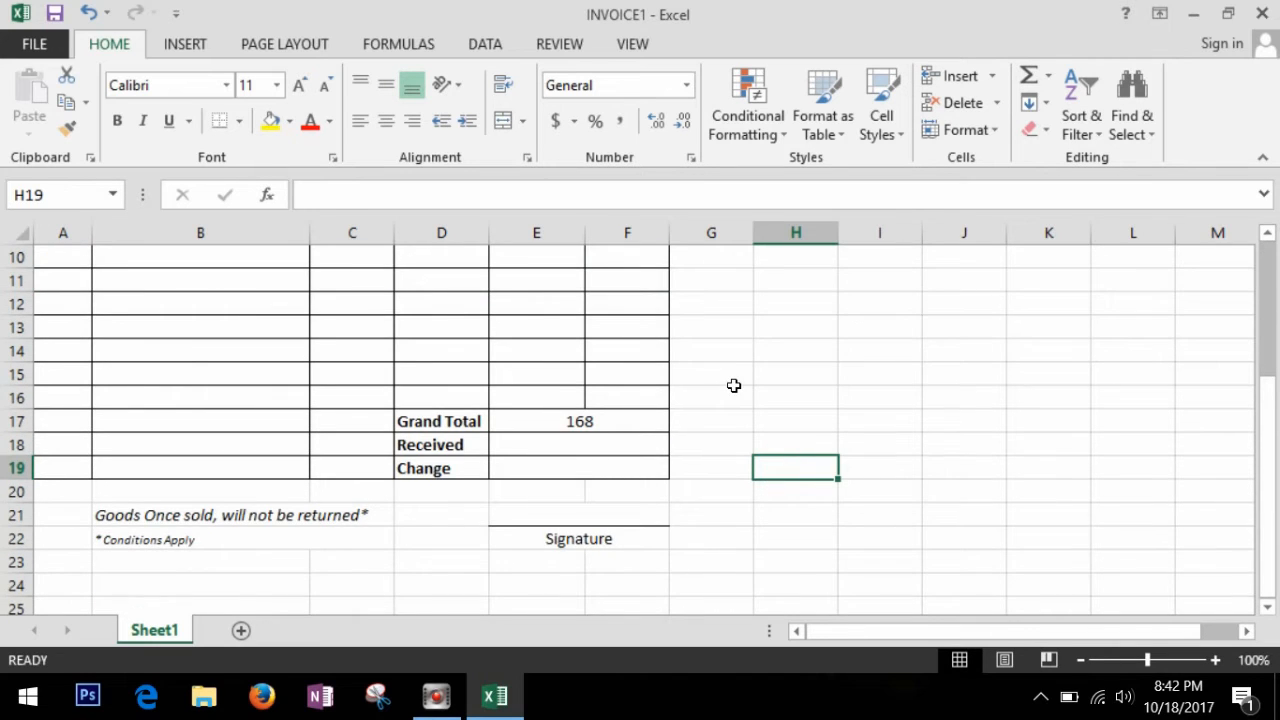
{"action": "scroll", "coordinate": [734, 385], "scroll_direction": "up", "scroll_amount": 3}
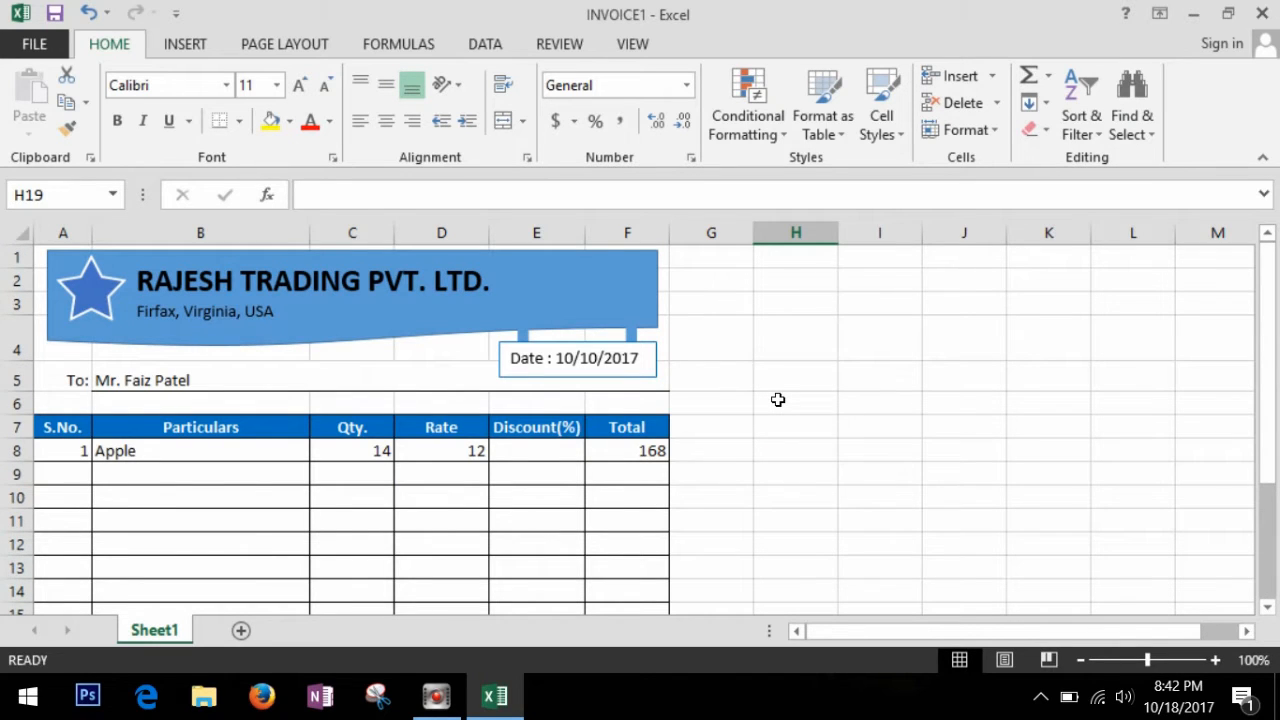
{"action": "key", "text": "ctrl+s"}
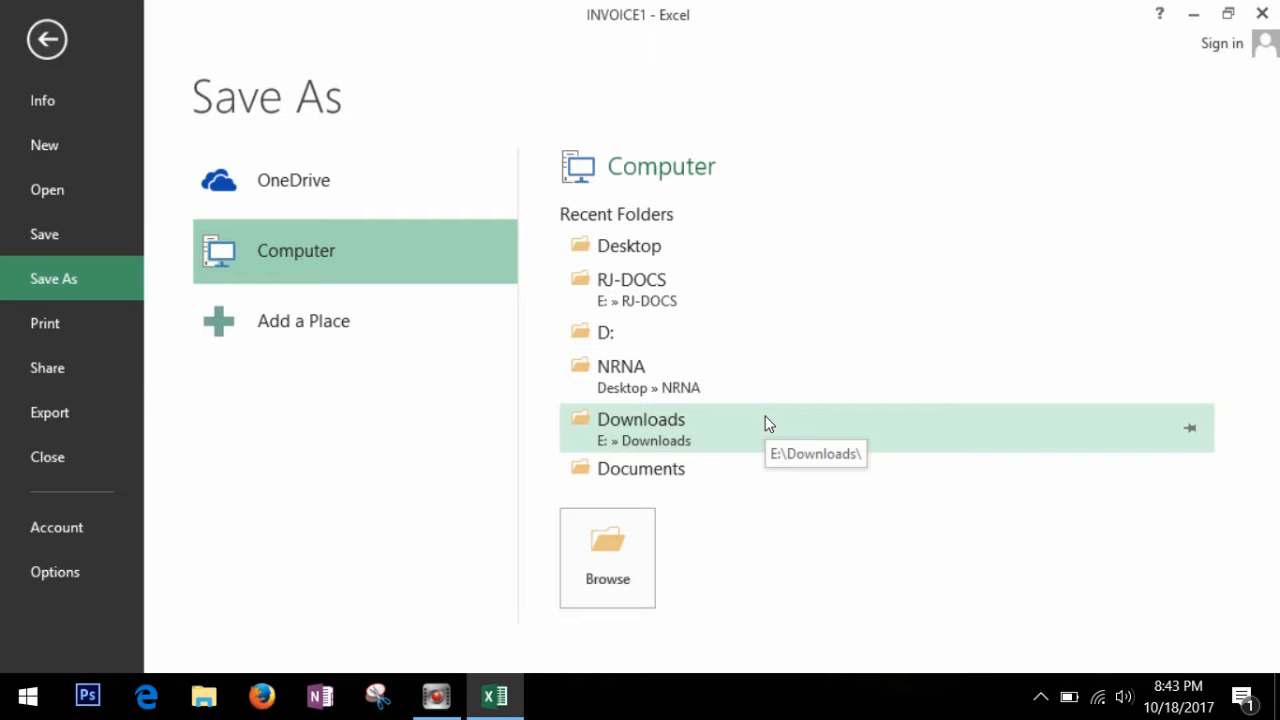
{"action": "left_click", "coordinate": [50, 55]}
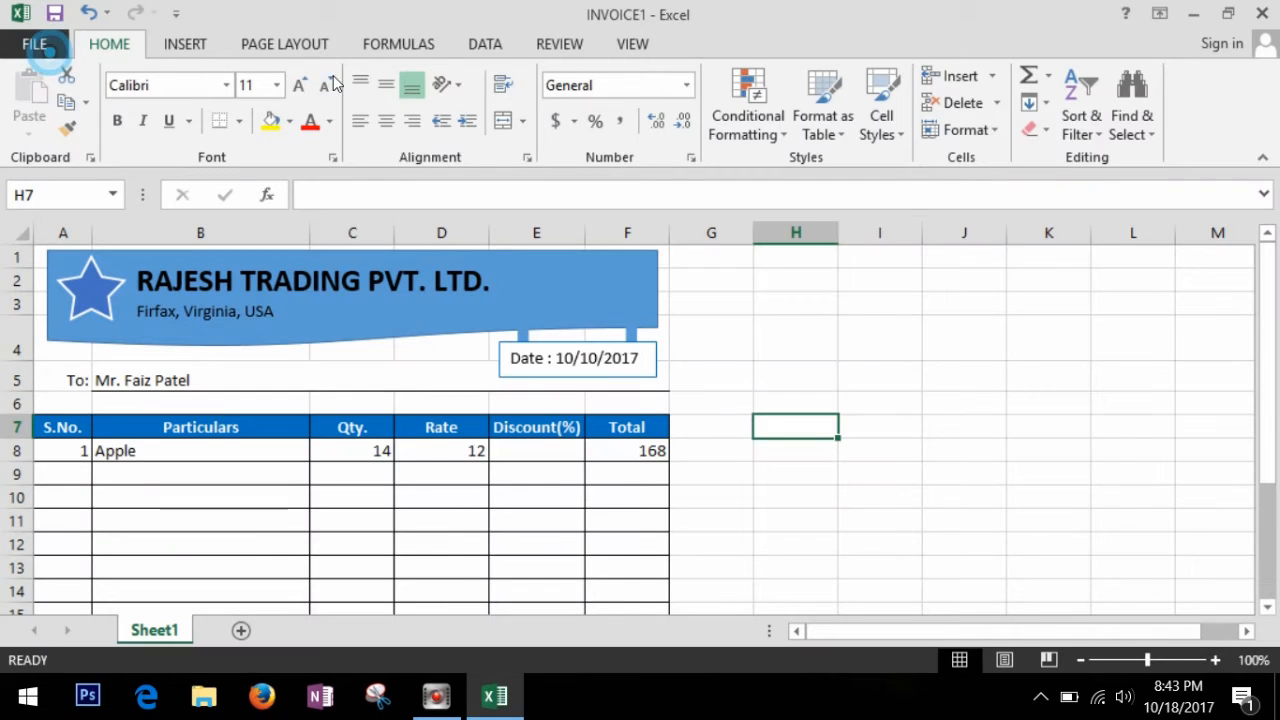
{"action": "left_click", "coordinate": [852, 359]}
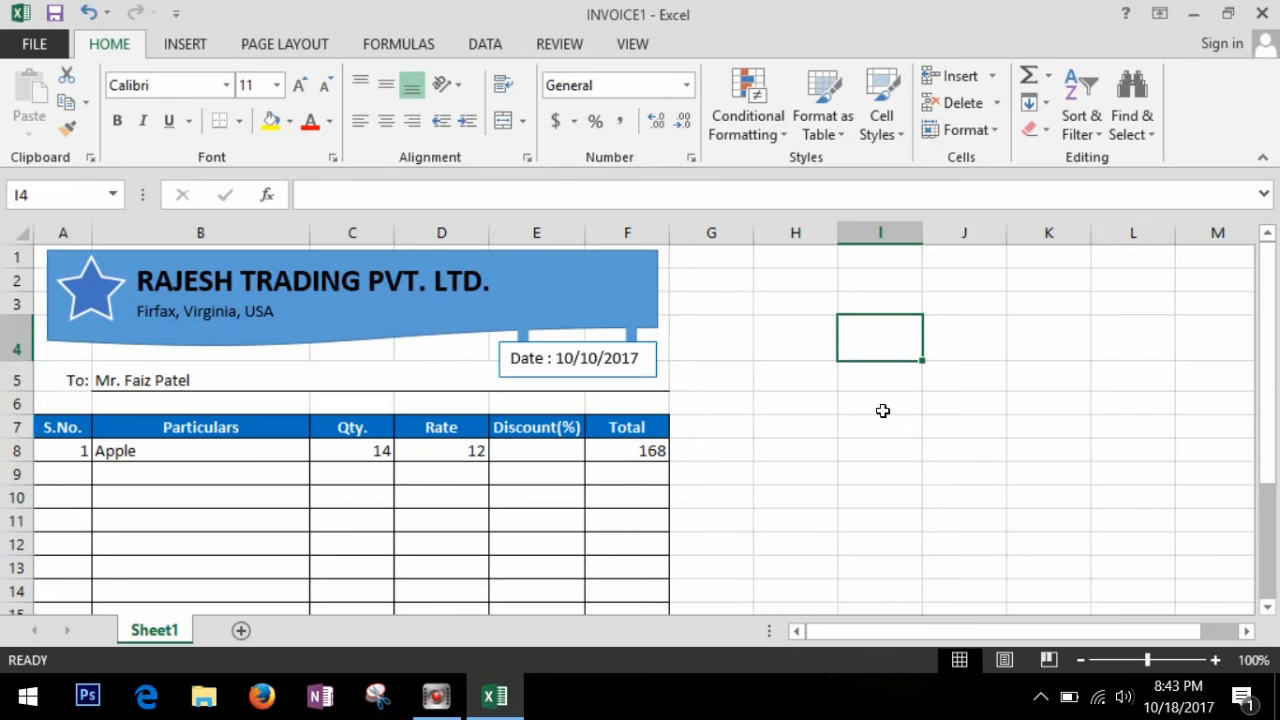
Step: Save the filled bill on the Desktop as an Excel Workbook named with the customer's first name followed by _invoice
{"action": "key", "text": "ctrl+s"}
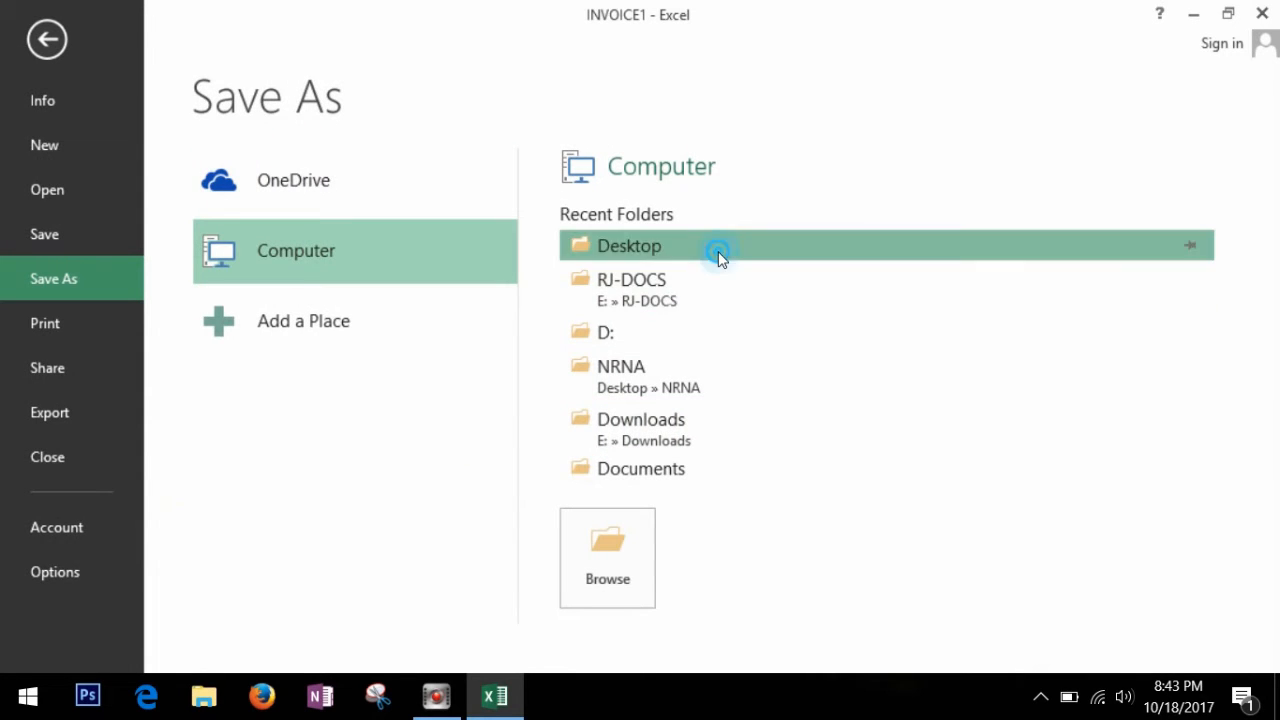
{"action": "left_click", "coordinate": [600, 530]}
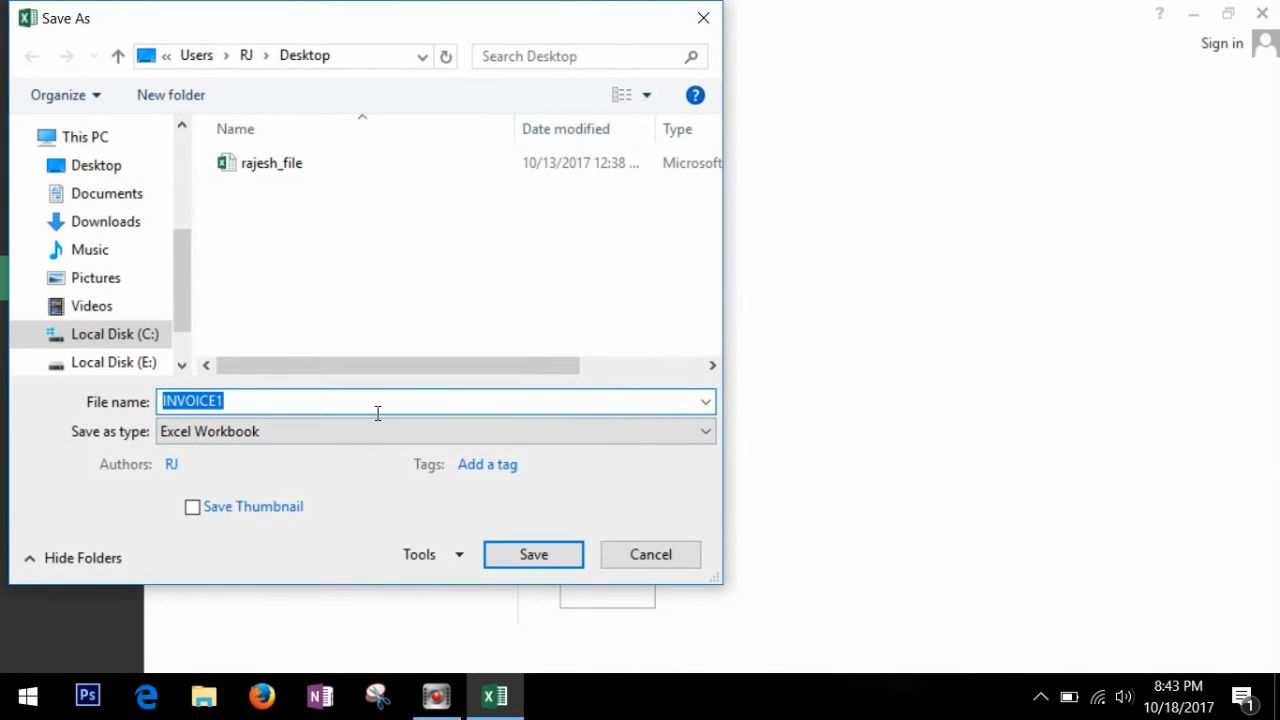
{"action": "type", "text": "i"}
{"action": "key", "text": "BackSpace"}
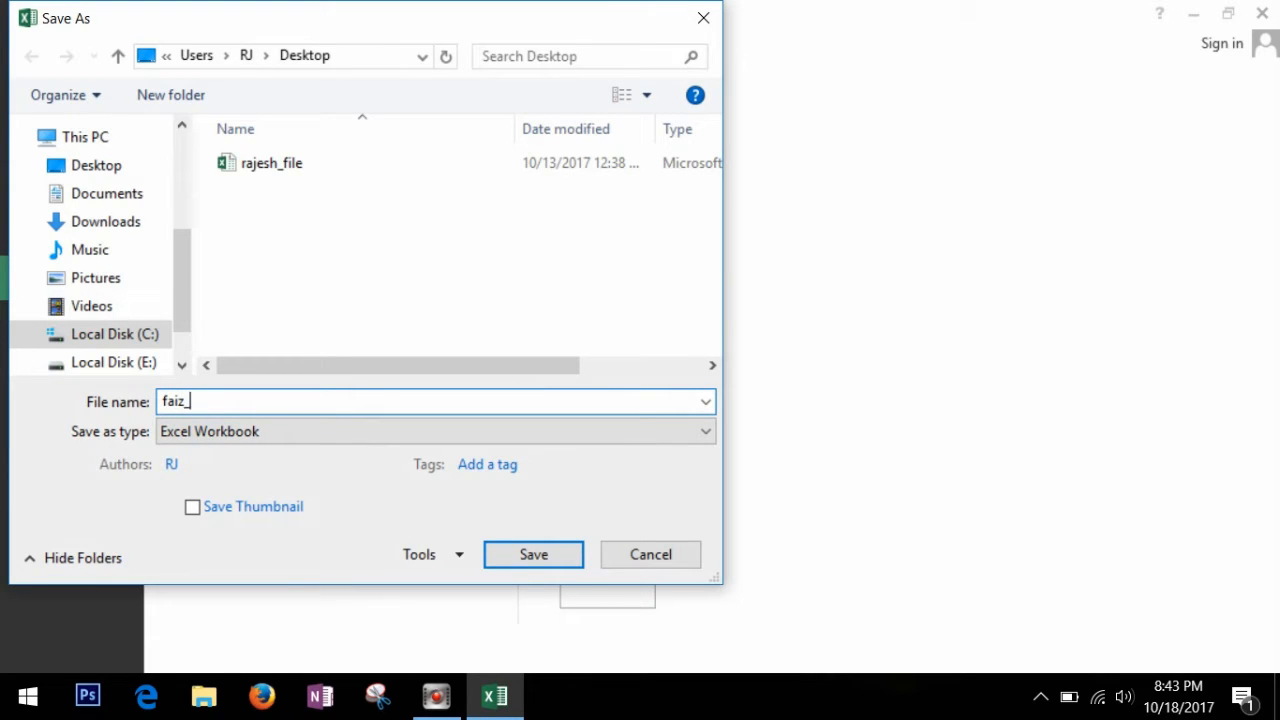
{"action": "key", "text": "Return"}
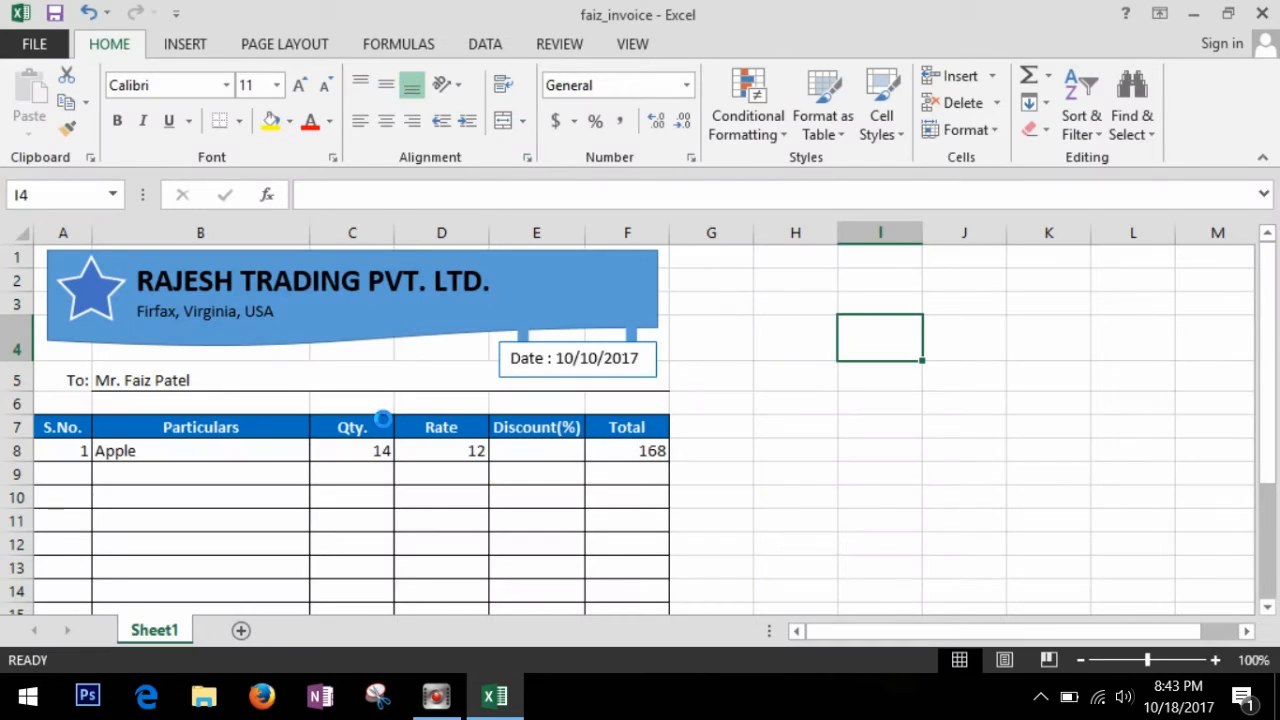
Step: Close the saved bill and open another blank bill from the INVOICE template on the Desktop, checking it from header to signature
{"action": "left_click", "coordinate": [1268, 14]}
{"action": "left_click", "coordinate": [600, 160]}
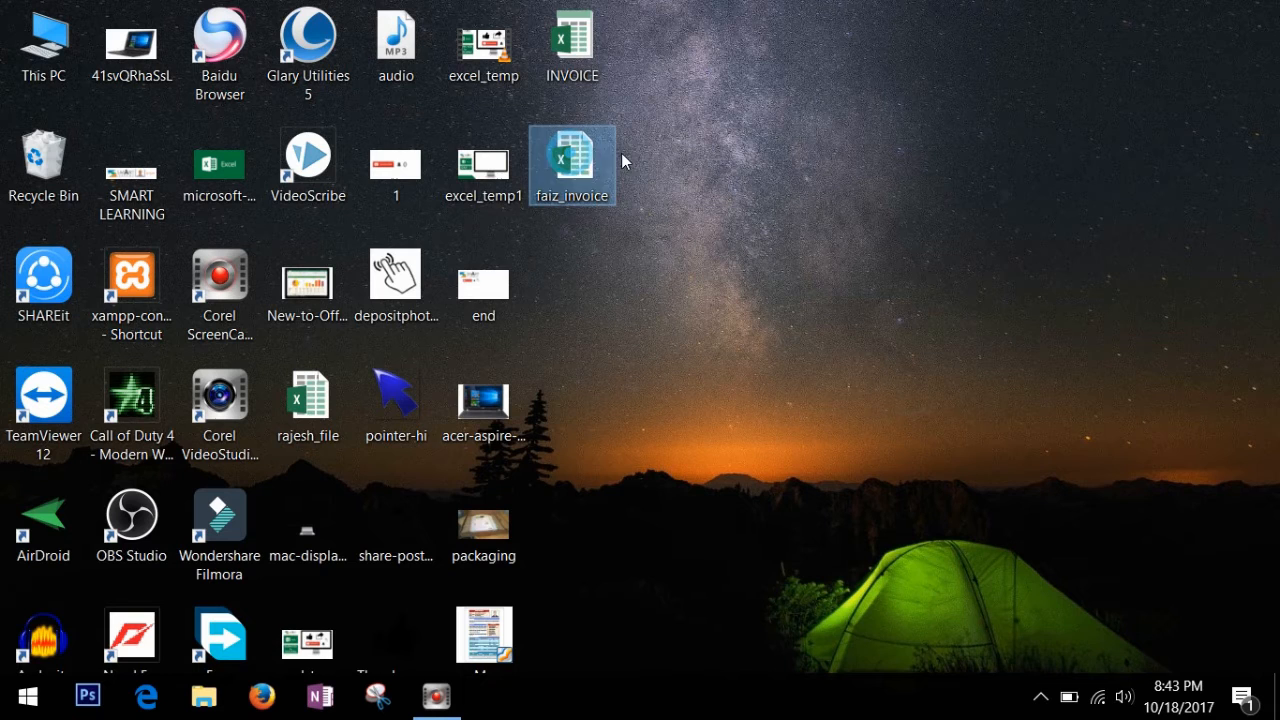
{"action": "double_click", "coordinate": [594, 52]}
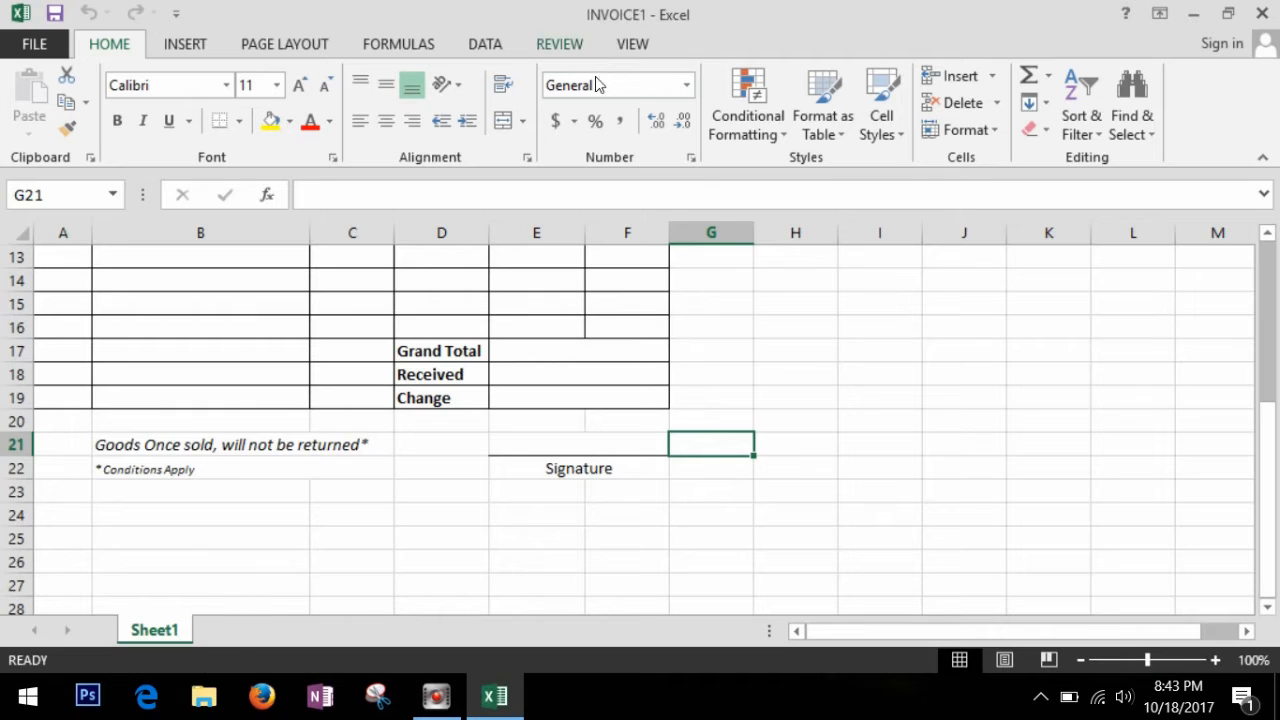
{"action": "left_click", "coordinate": [810, 372]}
{"action": "scroll", "coordinate": [810, 368], "scroll_direction": "up", "scroll_amount": 4}
{"action": "scroll", "coordinate": [810, 368], "scroll_direction": "down", "scroll_amount": 3}
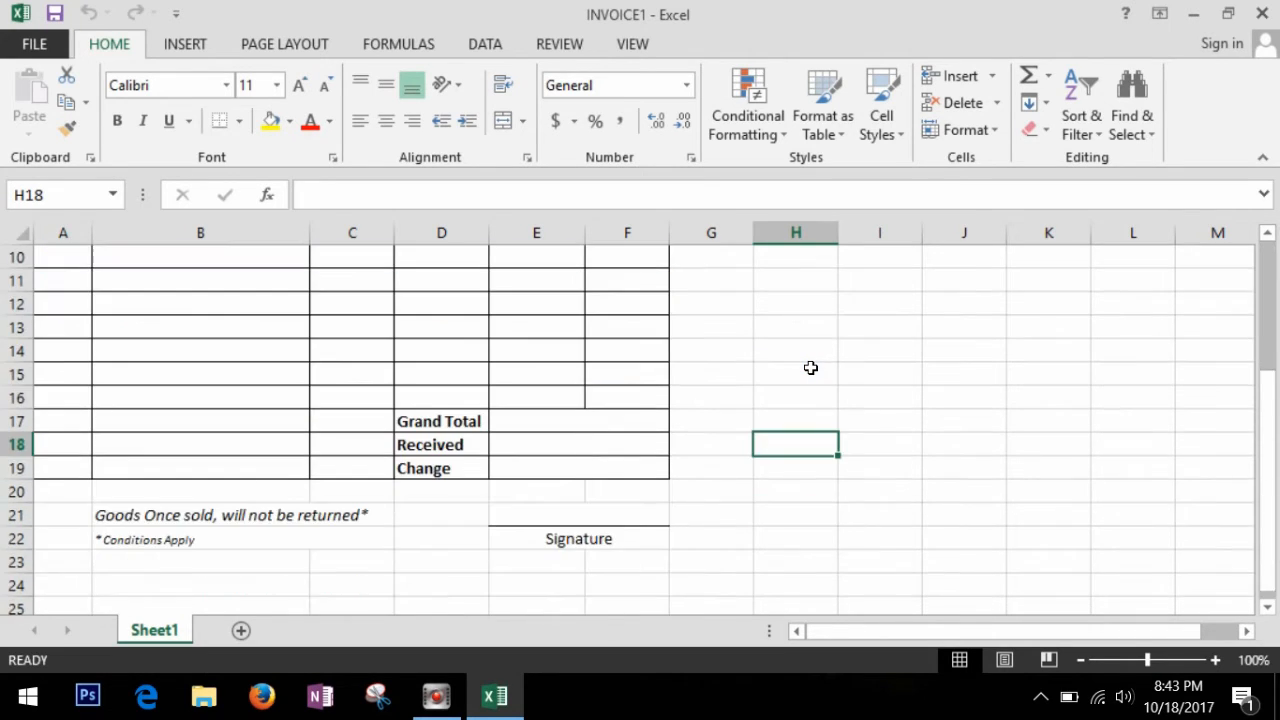
{"action": "scroll", "coordinate": [810, 368], "scroll_direction": "up", "scroll_amount": 3}
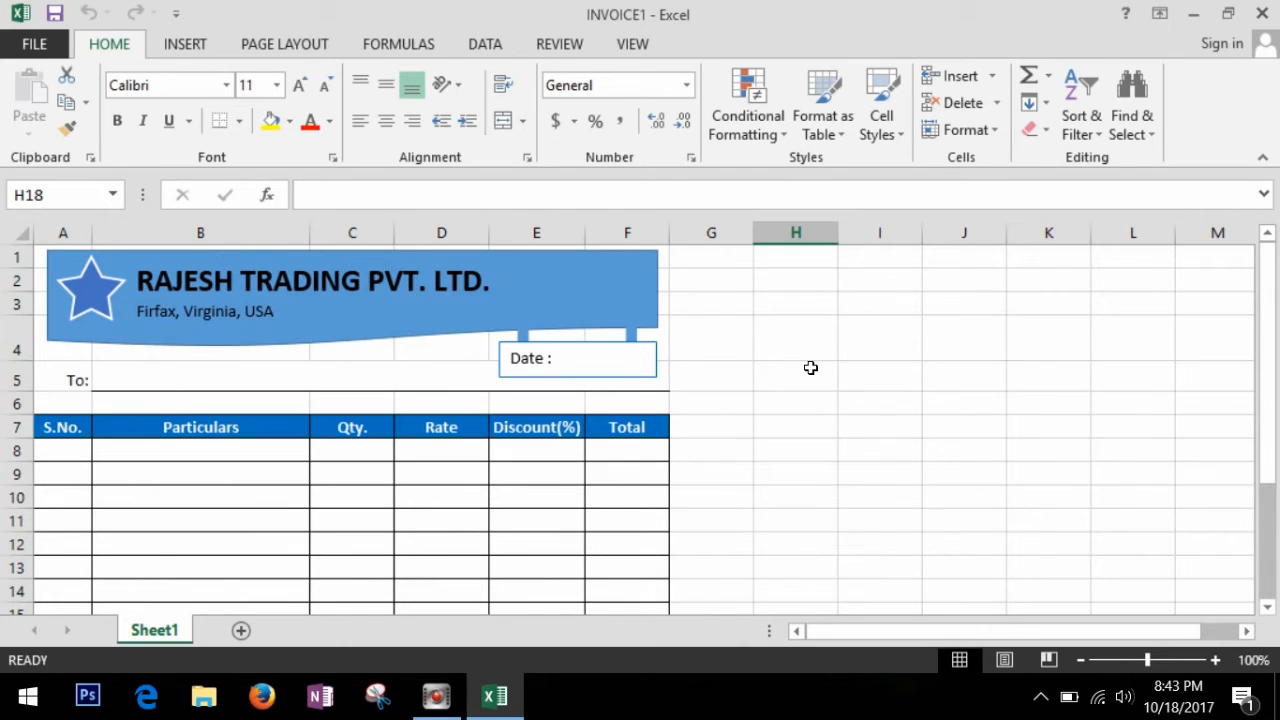